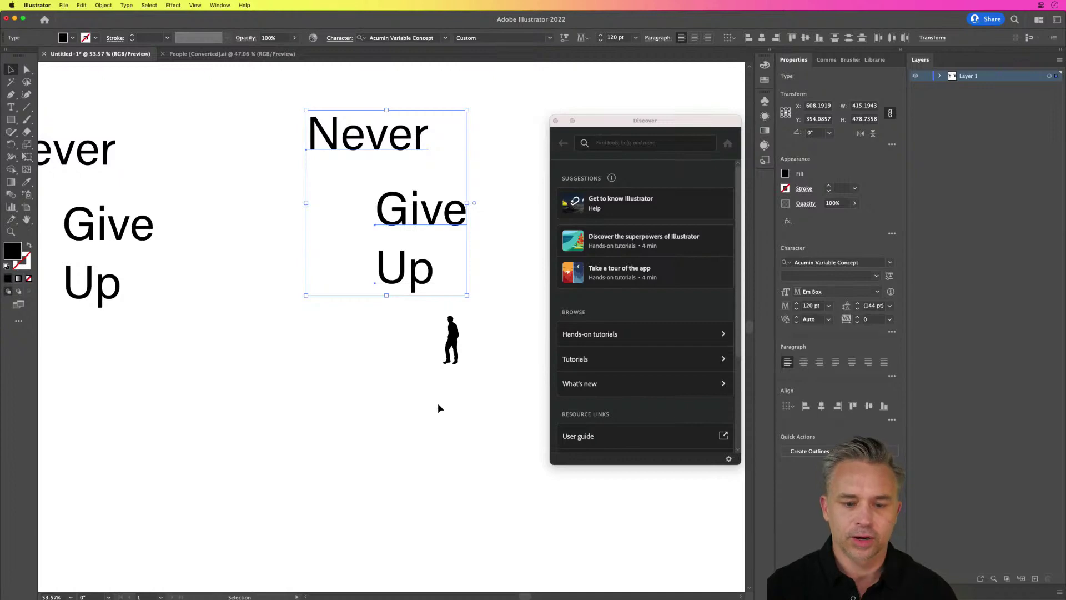
Deselect the Never Give Up text and close the Discover window.
{"action": "left_click", "coordinate": [438, 402]}
{"action": "left_click_drag", "start_coordinate": [609, 129], "coordinate": [585, 141]}
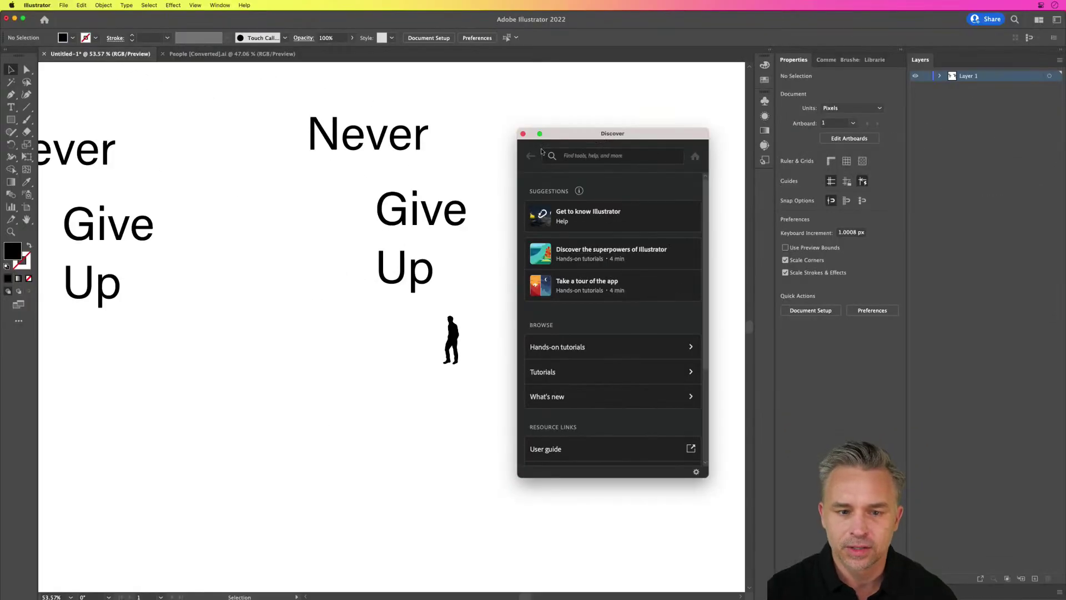
{"action": "left_click", "coordinate": [523, 134]}
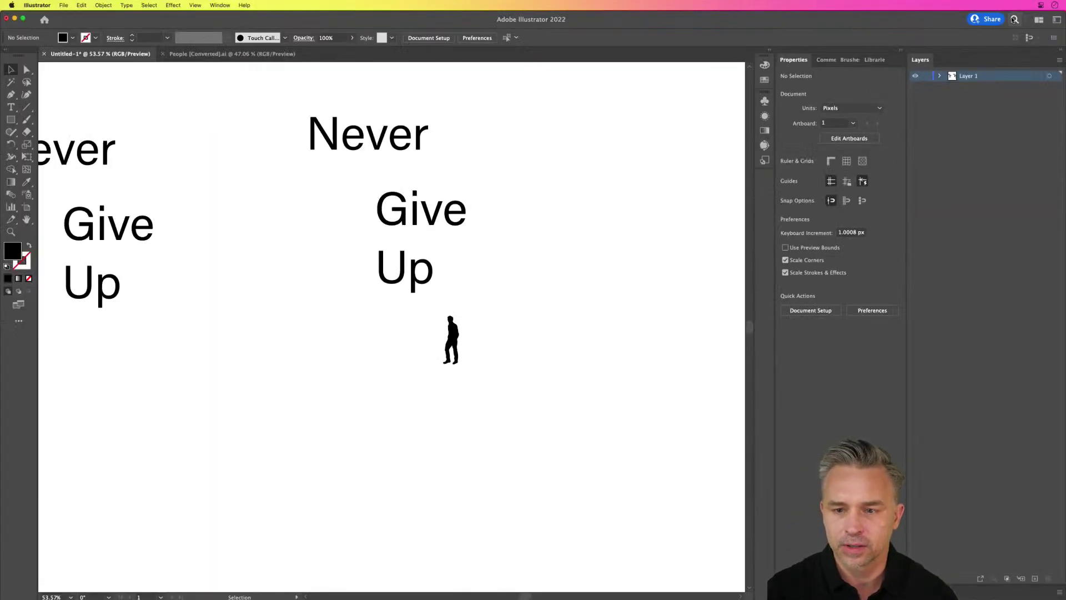
Search the in-app Discover help for "shape builder" and move its window beside the tools.
{"action": "left_click", "coordinate": [1013, 19]}
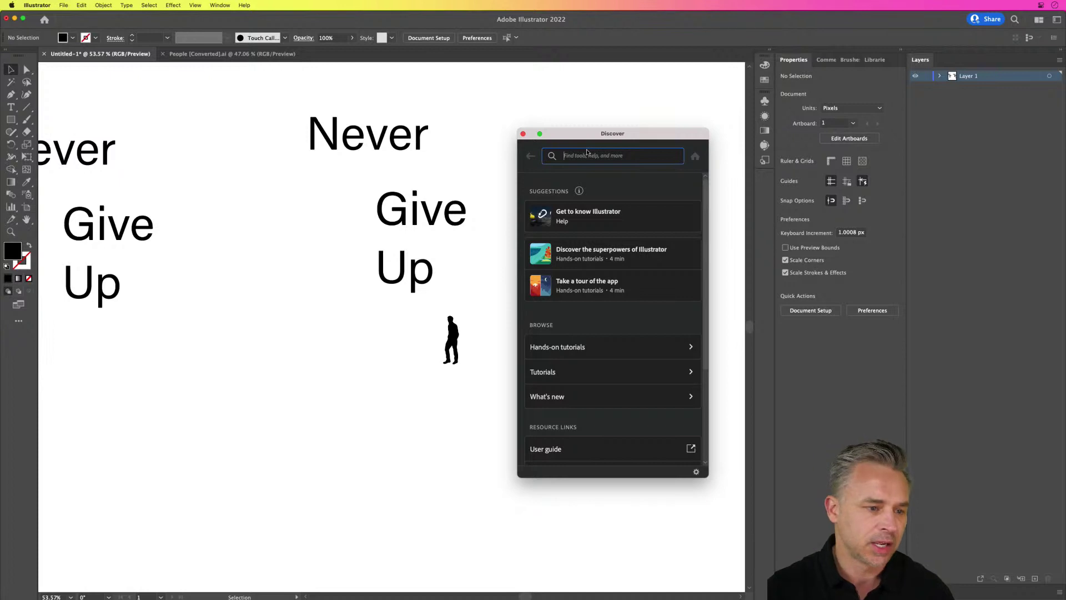
{"action": "type", "text": "shape"}
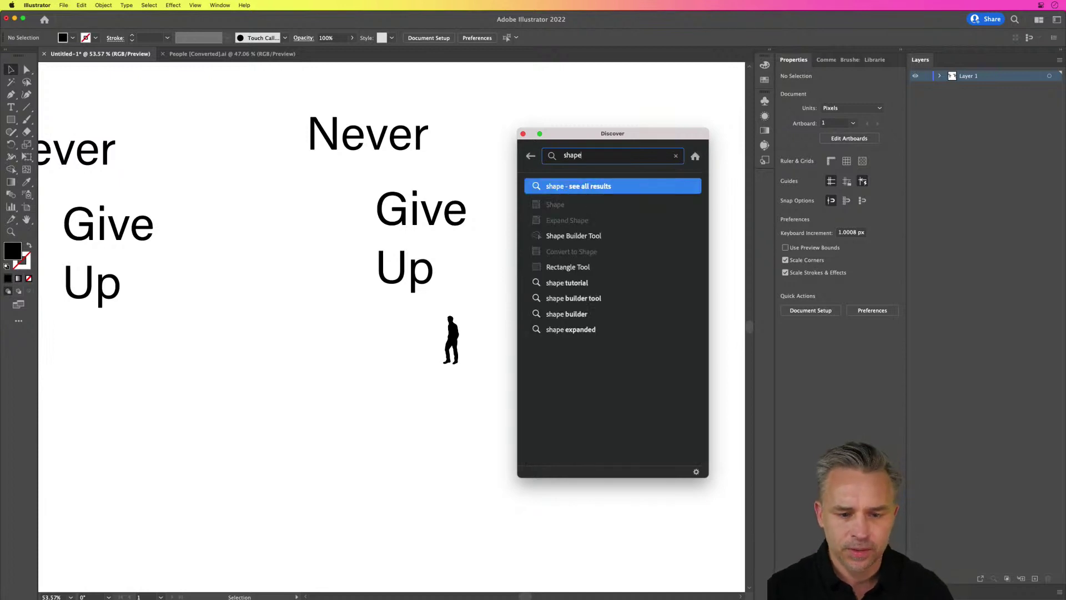
{"action": "type", "text": " builder"}
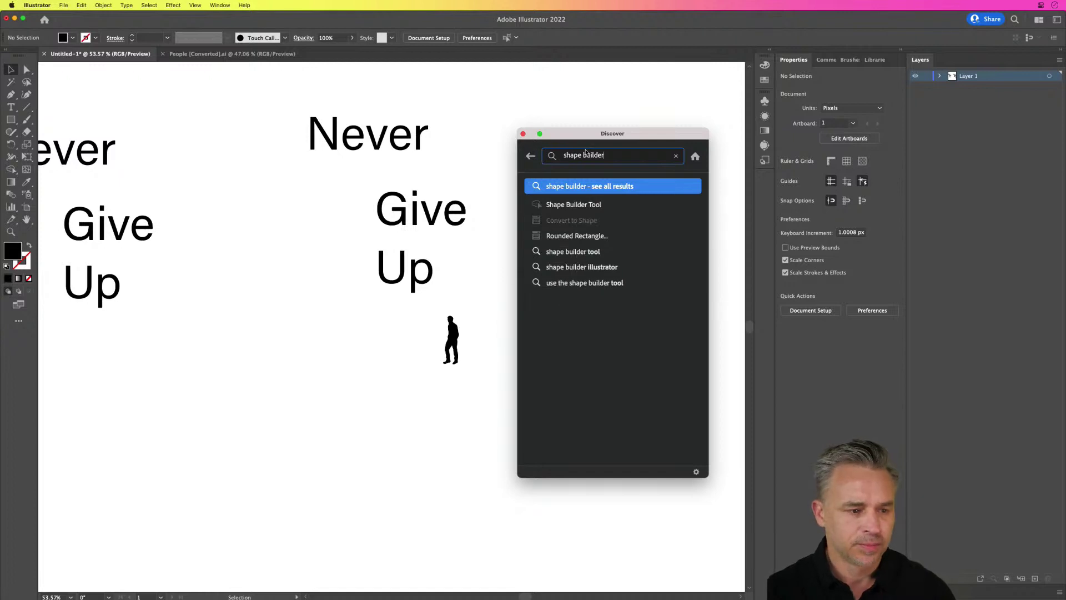
{"action": "left_click", "coordinate": [549, 203]}
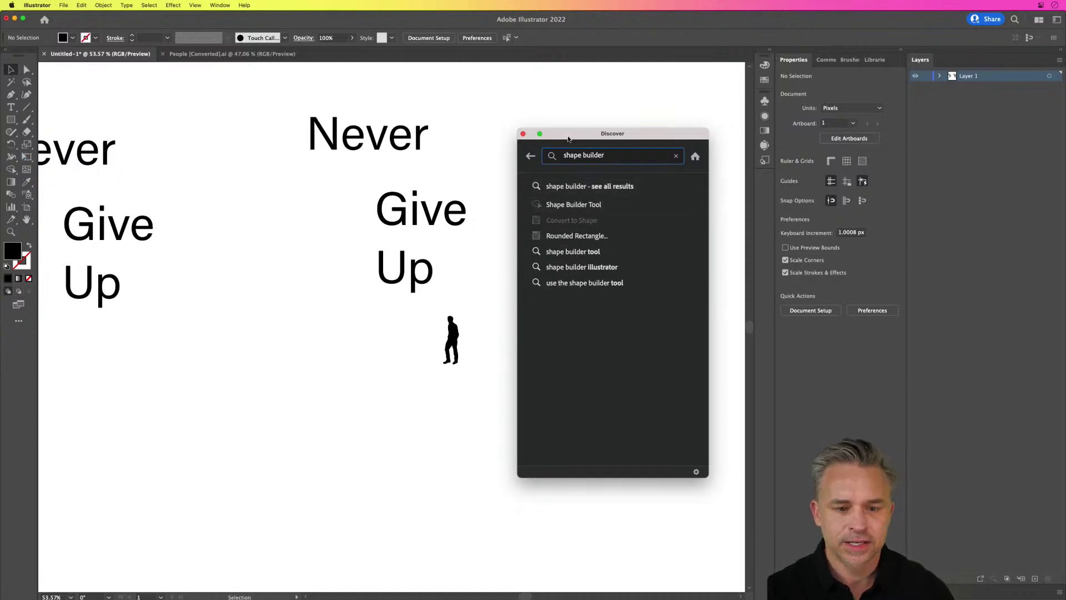
{"action": "left_click_drag", "start_coordinate": [568, 138], "coordinate": [129, 118]}
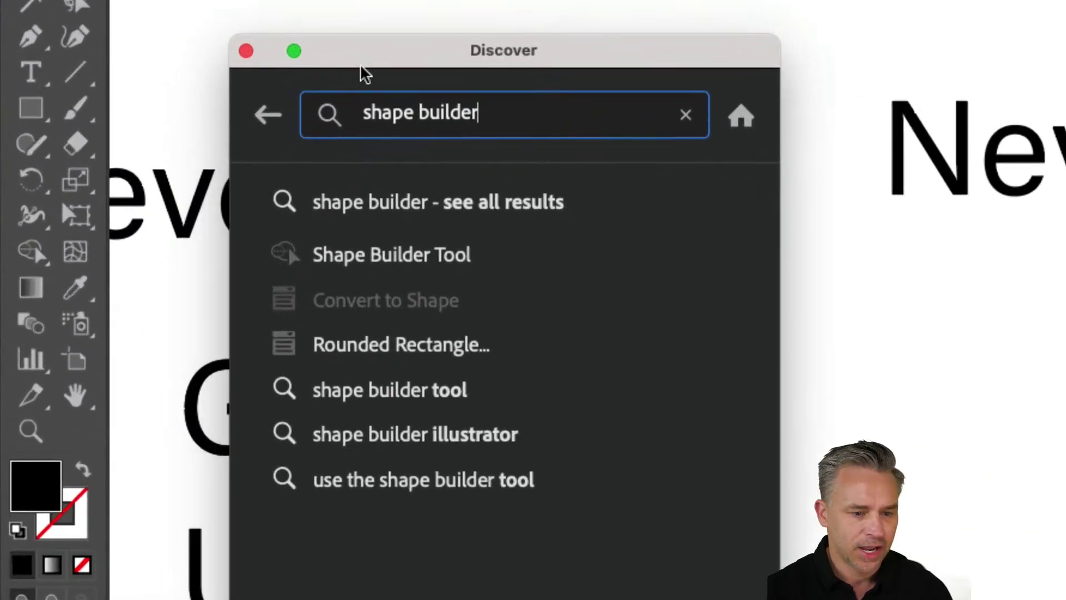
Search for "shape builder tool", open the help article "Create complex shapes using the Shape Builder tool", and close the Discover window.
{"action": "mouse_move", "coordinate": [339, 264]}
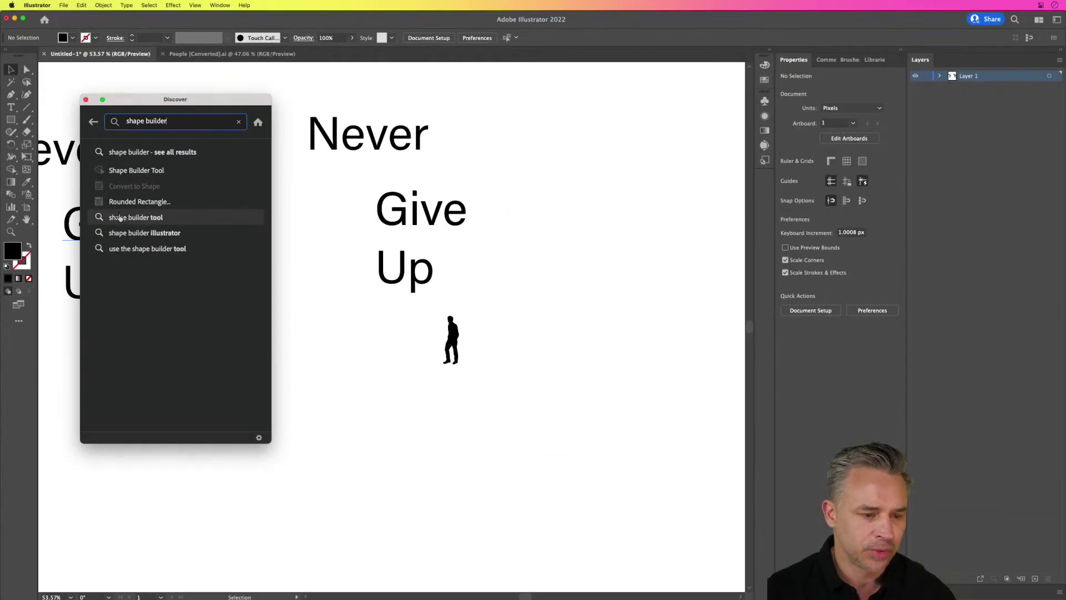
{"action": "left_click", "coordinate": [120, 218]}
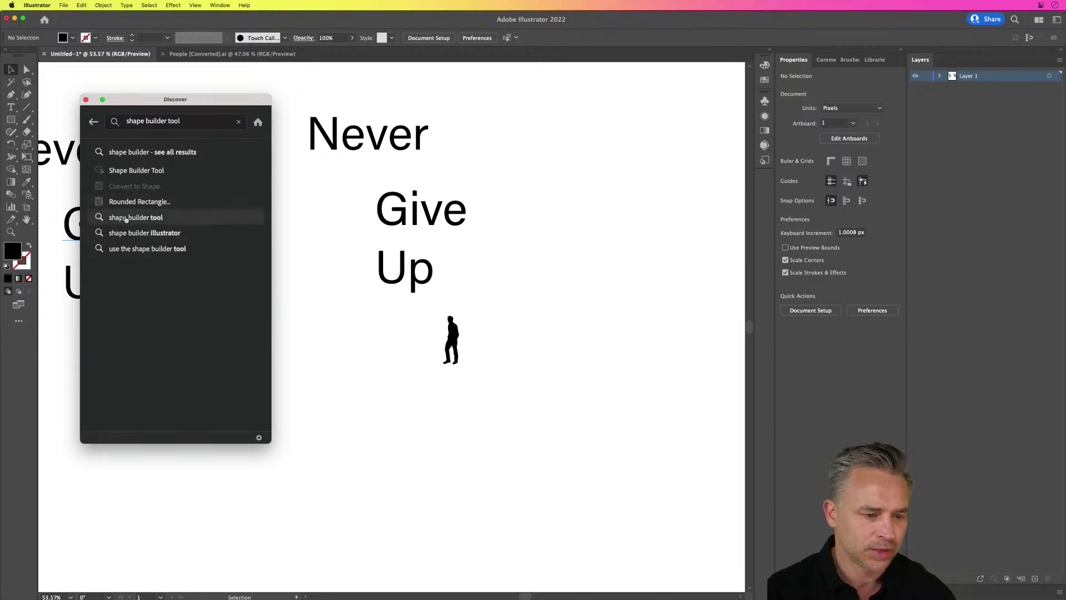
{"action": "left_click_drag", "start_coordinate": [131, 98], "coordinate": [408, 91]}
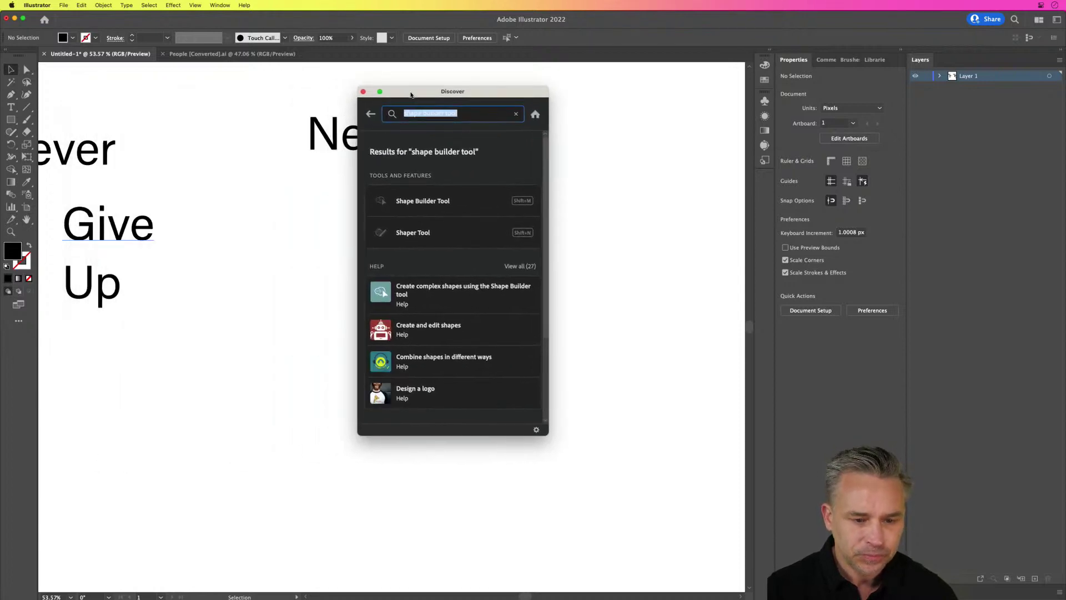
{"action": "mouse_move", "coordinate": [426, 206]}
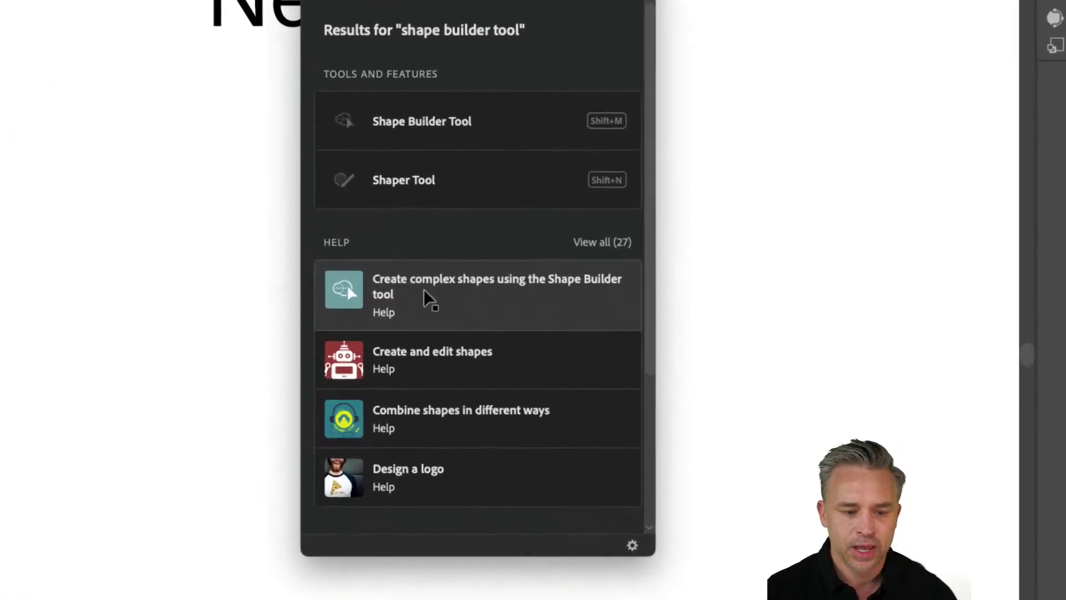
{"action": "left_click", "coordinate": [424, 291]}
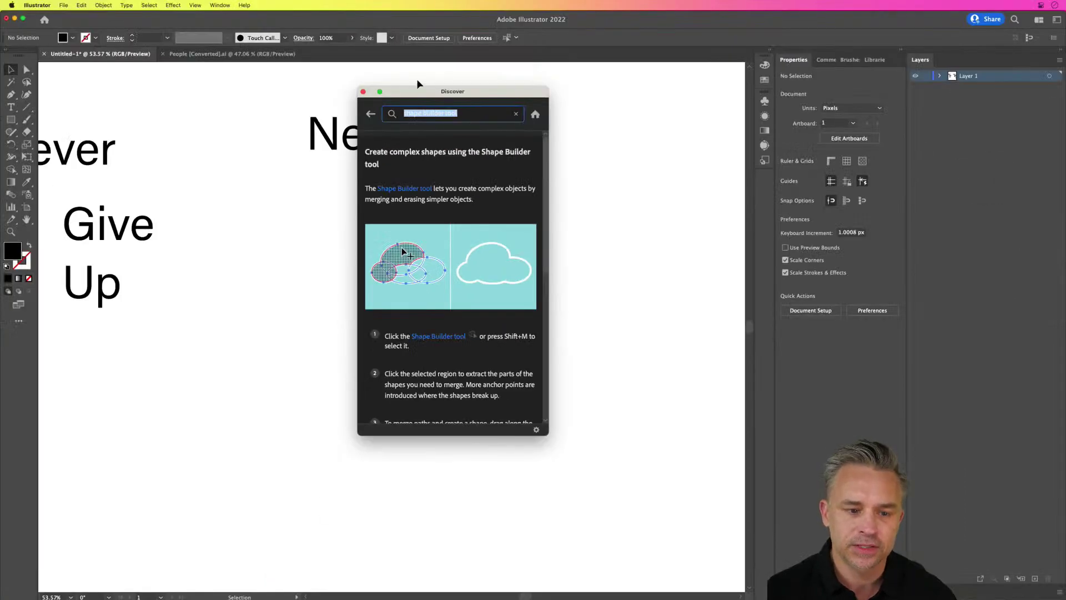
{"action": "left_click_drag", "start_coordinate": [414, 87], "coordinate": [582, 115]}
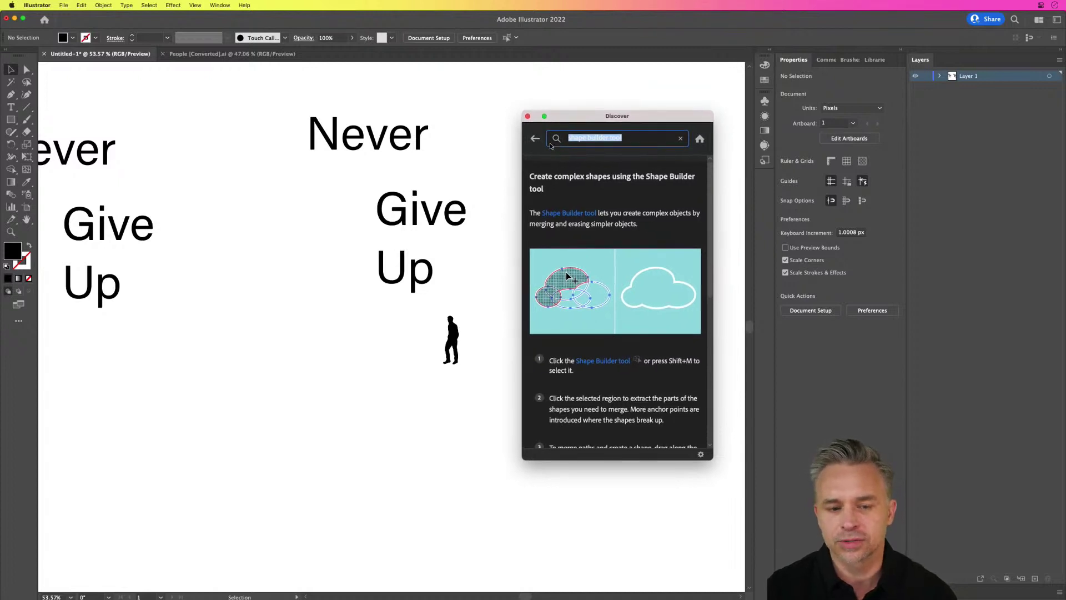
{"action": "key", "text": "BackSpace"}
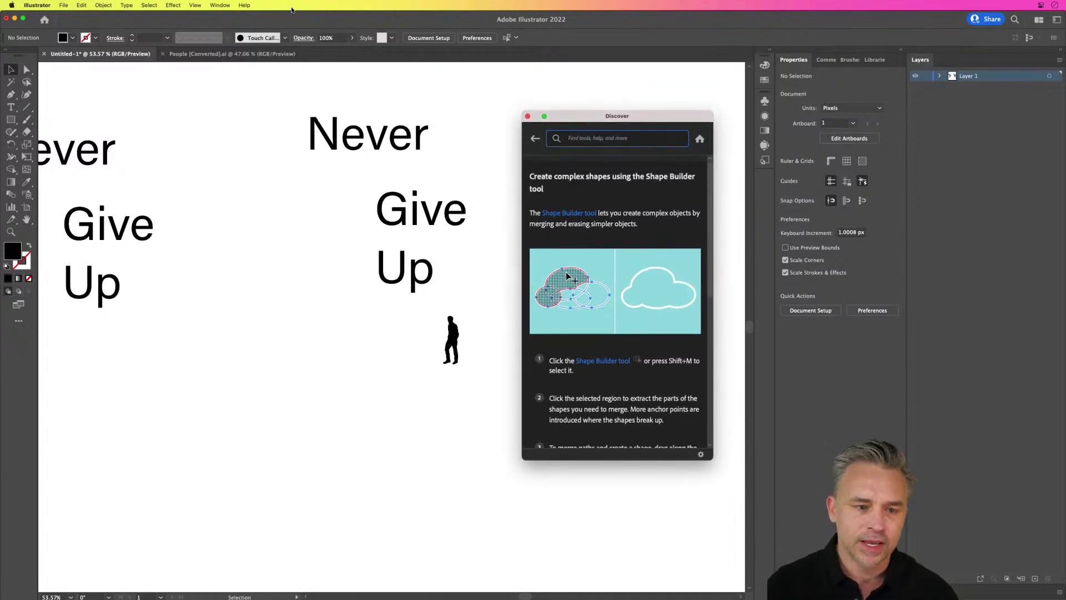
{"action": "key", "text": "Escape"}
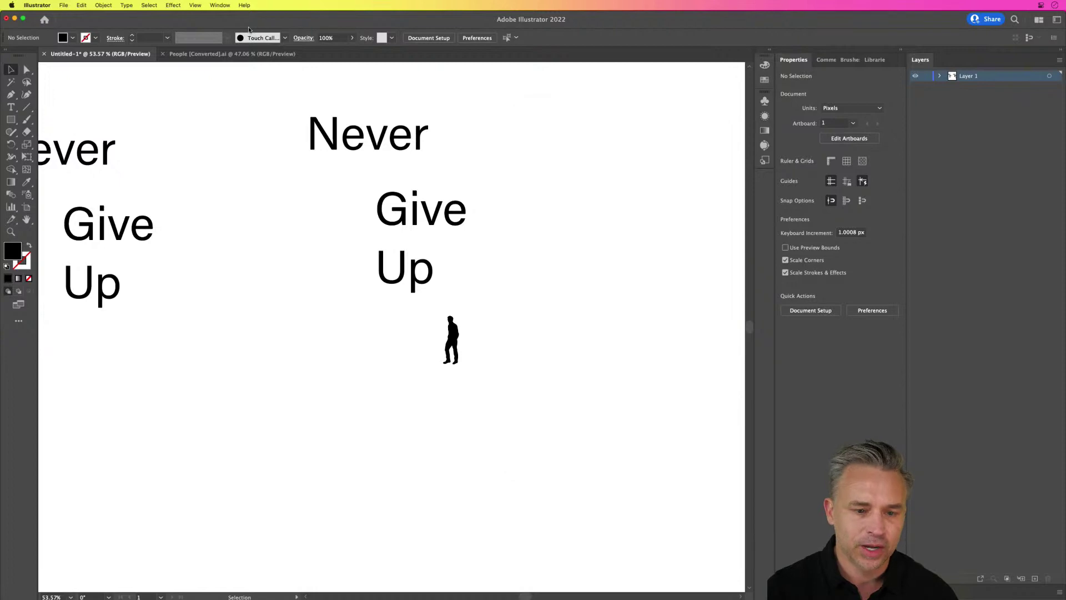
Search the application's Help commands for "shape builder" and close the search.
{"action": "left_click", "coordinate": [246, 5]}
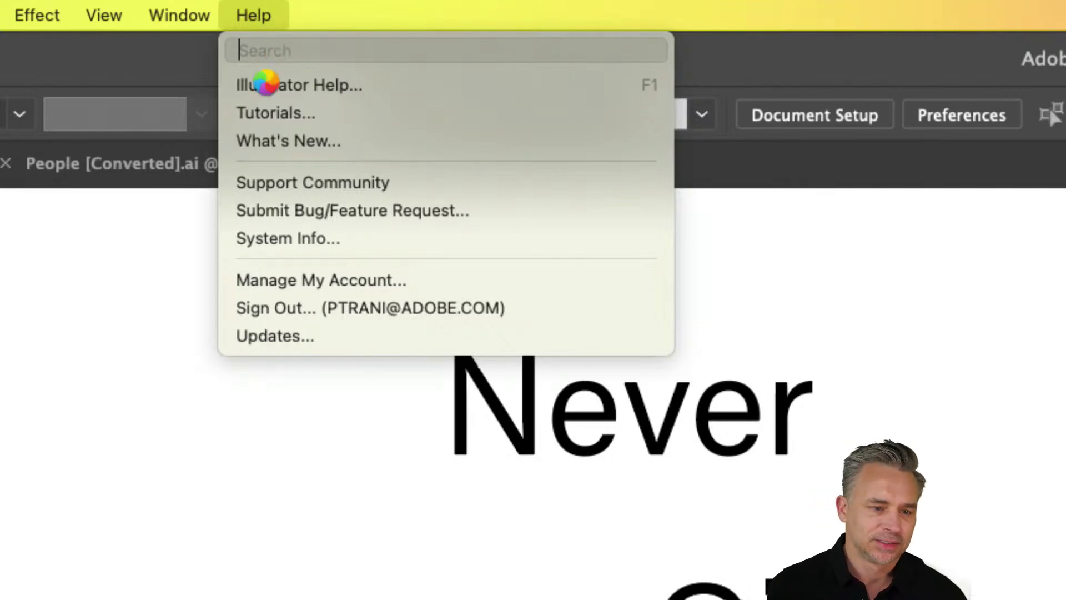
{"action": "type", "text": "shape"}
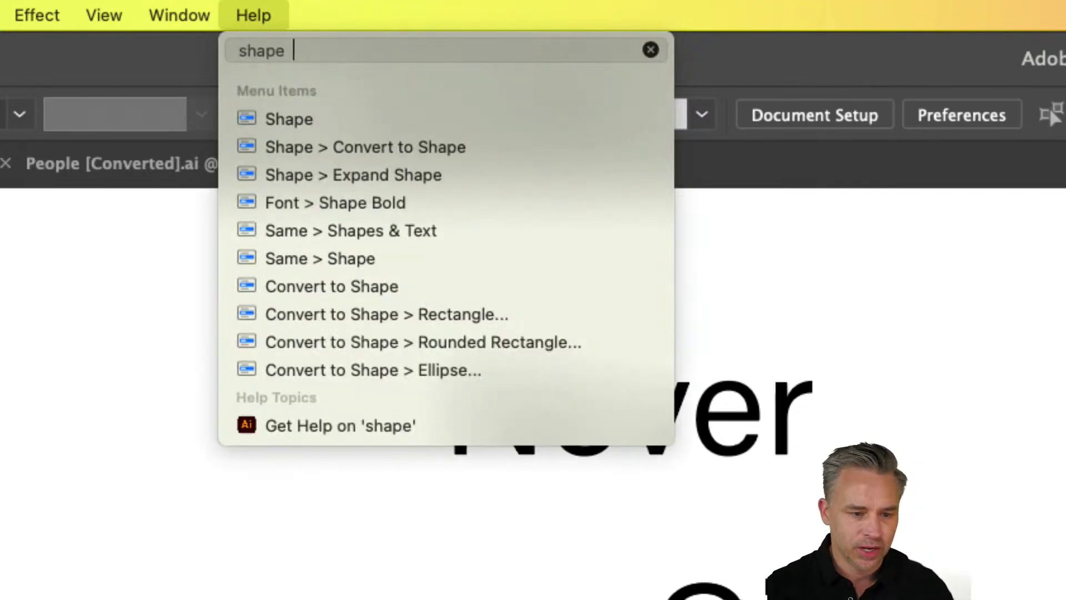
{"action": "type", "text": "  builder"}
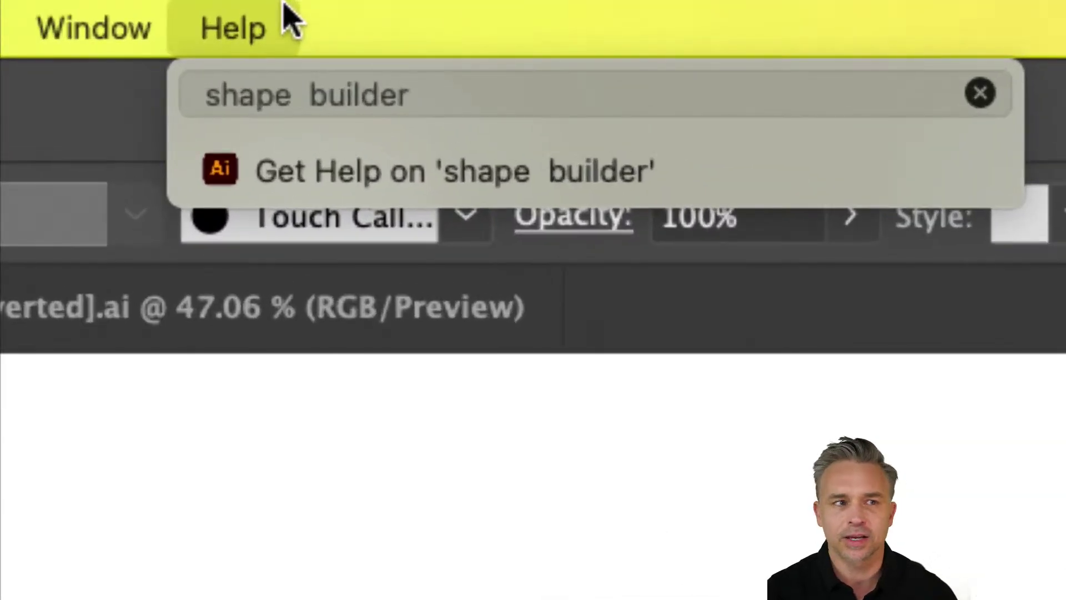
{"action": "left_click", "coordinate": [288, 20]}
{"action": "left_click", "coordinate": [246, 32]}
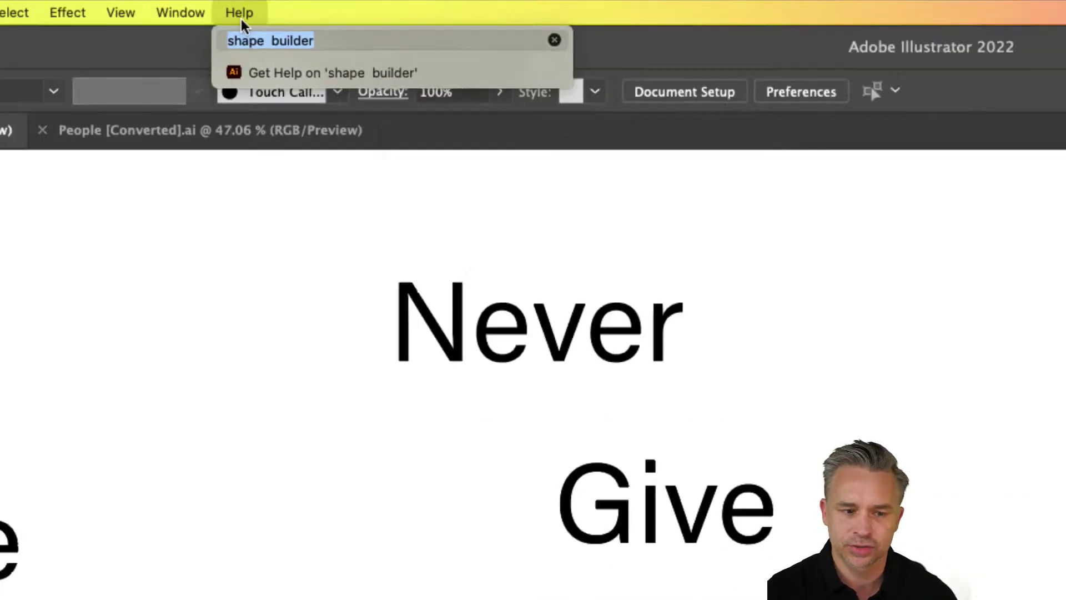
{"action": "key", "text": "Escape"}
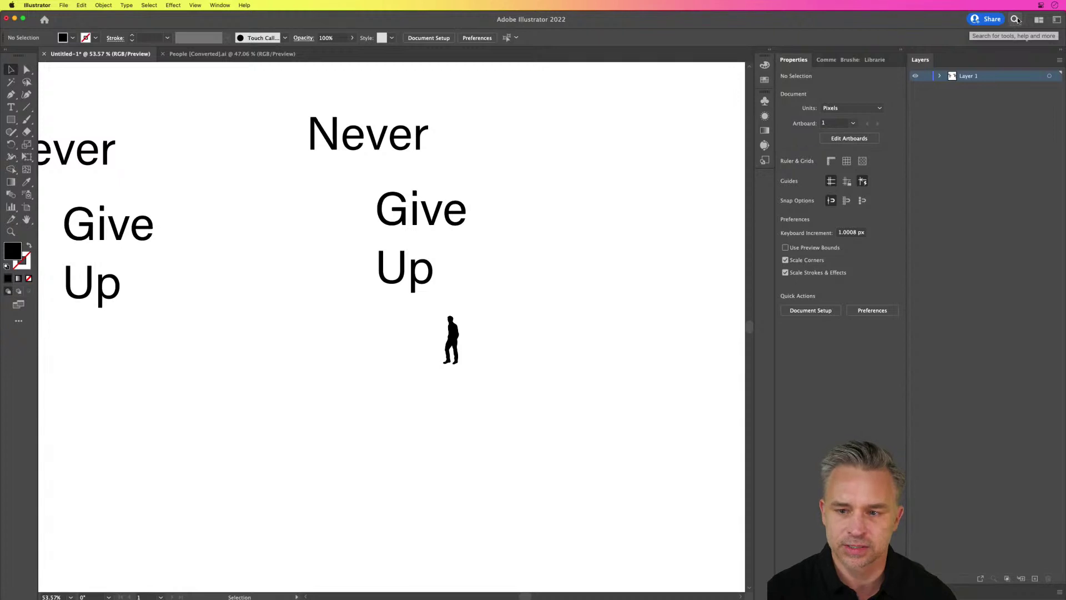
Search Discover for "shape builder" again, request all results, and close the window.
{"action": "left_click", "coordinate": [1015, 20]}
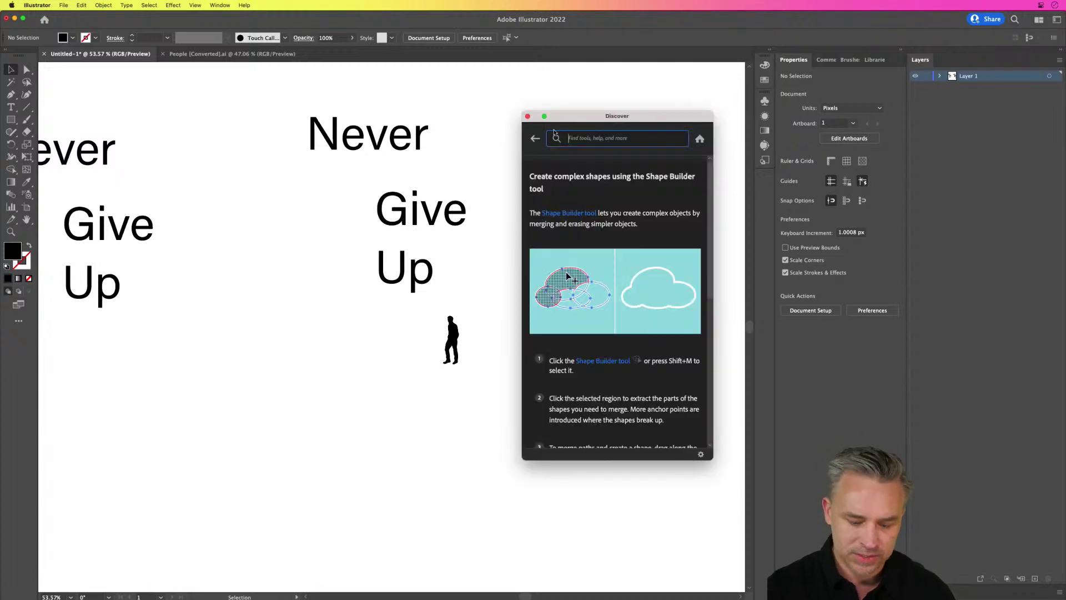
{"action": "type", "text": "shape builder"}
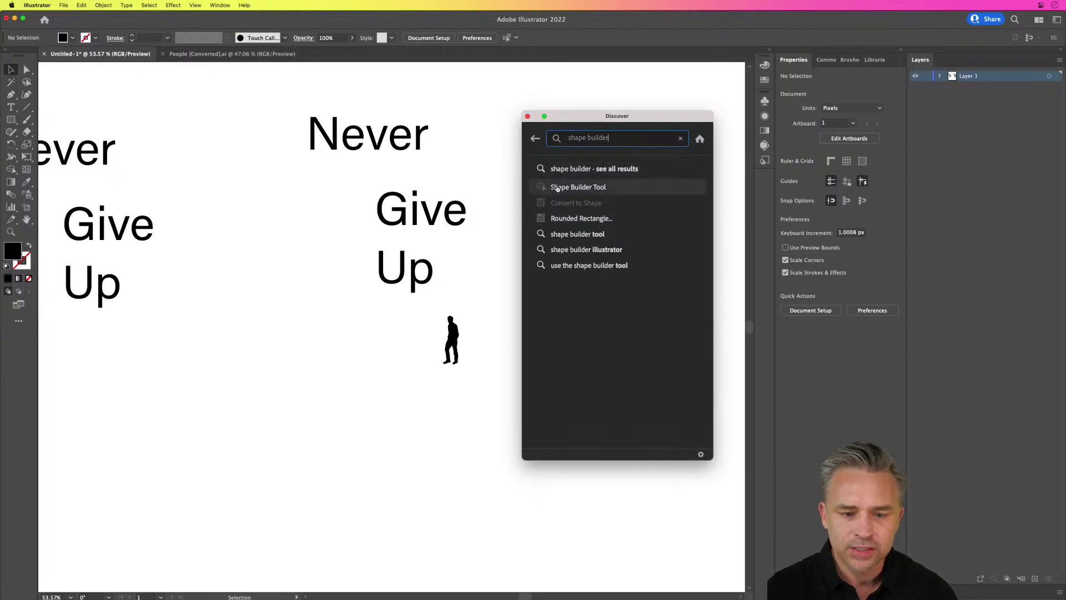
{"action": "left_click", "coordinate": [594, 169]}
{"action": "left_click", "coordinate": [526, 116]}
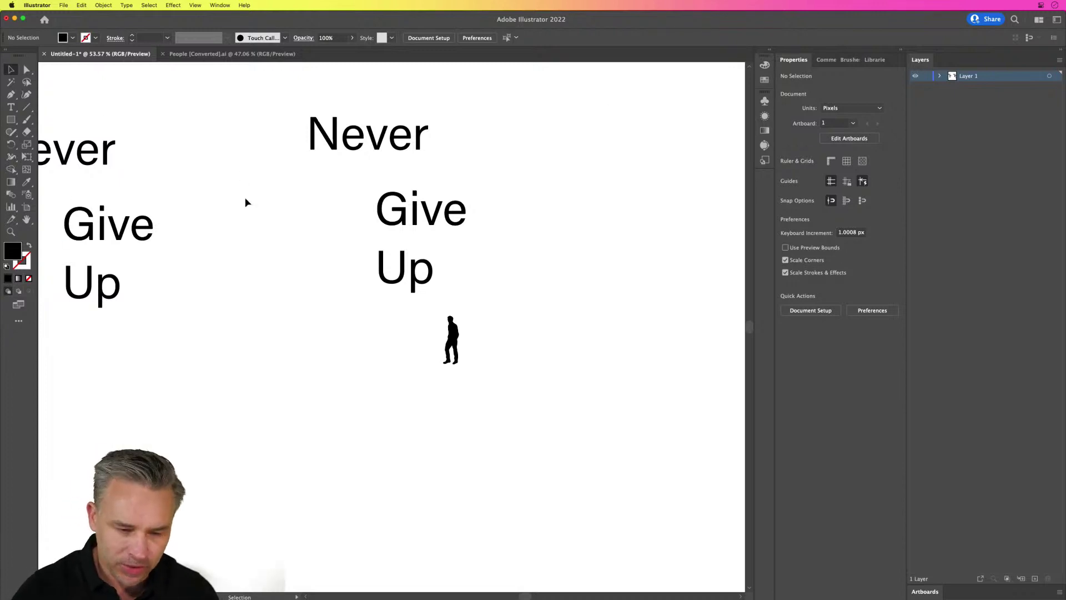
Move the standing man silhouette to the lower left of its text group and enlarge that Never Give Up text to about 227 pt.
{"action": "left_click_drag", "start_coordinate": [455, 344], "coordinate": [268, 427]}
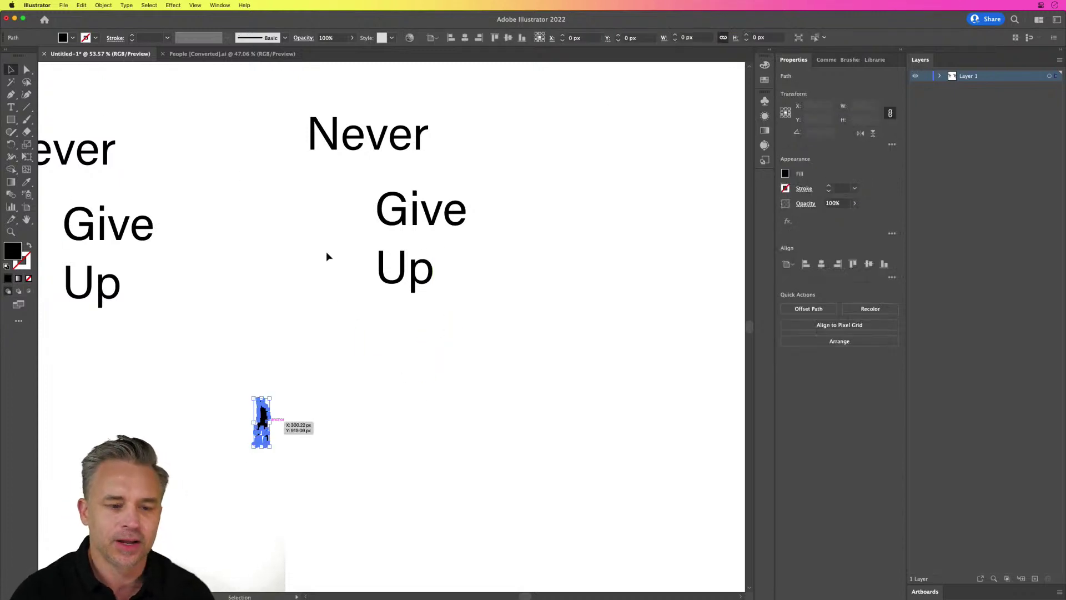
{"action": "left_click_drag", "start_coordinate": [271, 104], "coordinate": [625, 462]}
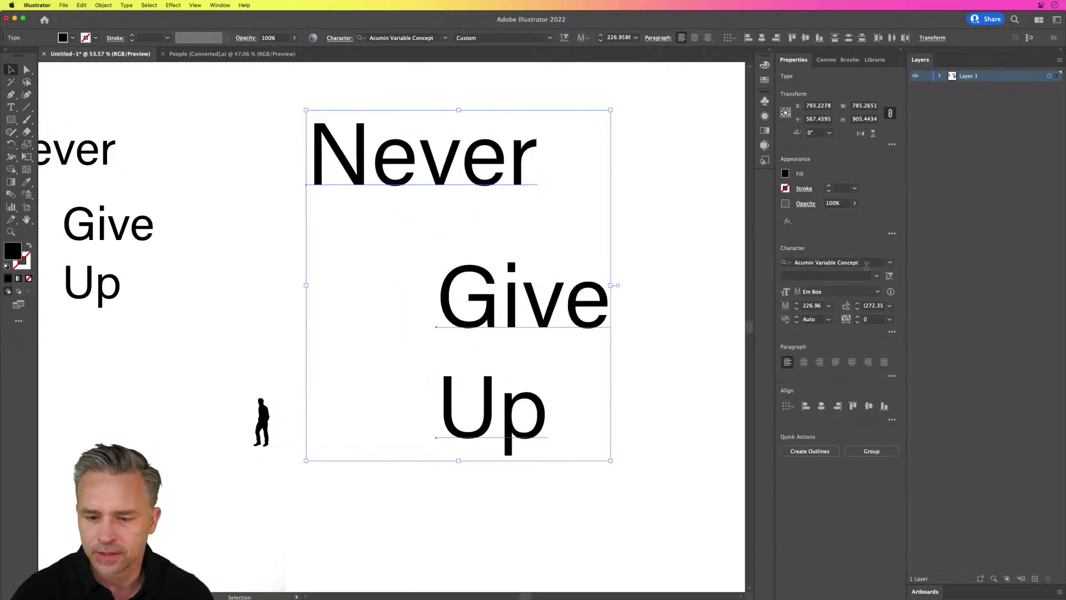
Filter the font list for the enlarged text to sans serif fonts with heavy weight.
{"action": "left_click", "coordinate": [888, 264]}
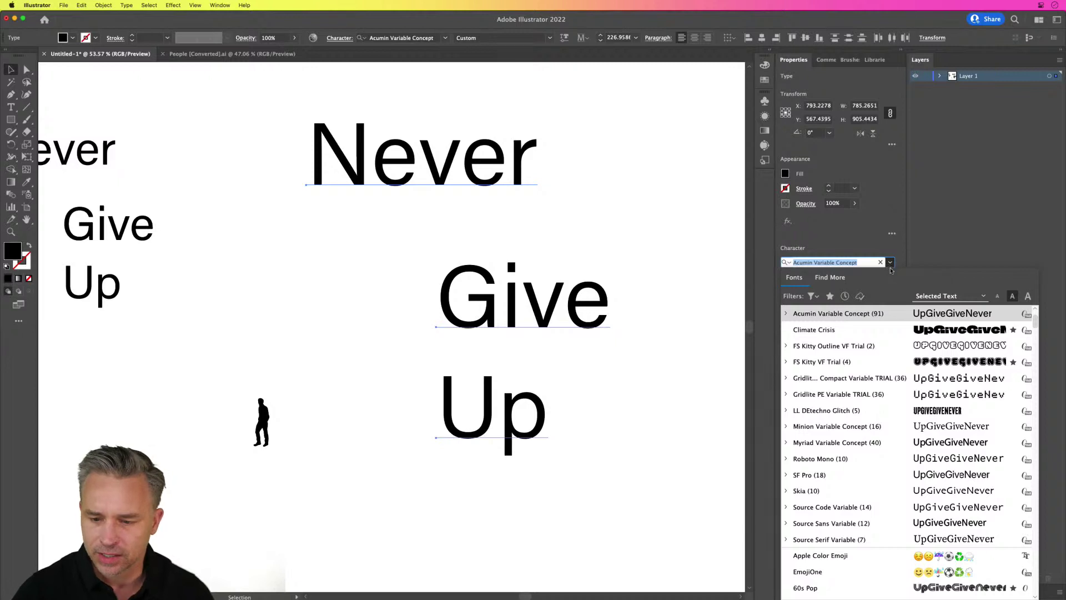
{"action": "left_click", "coordinate": [813, 296]}
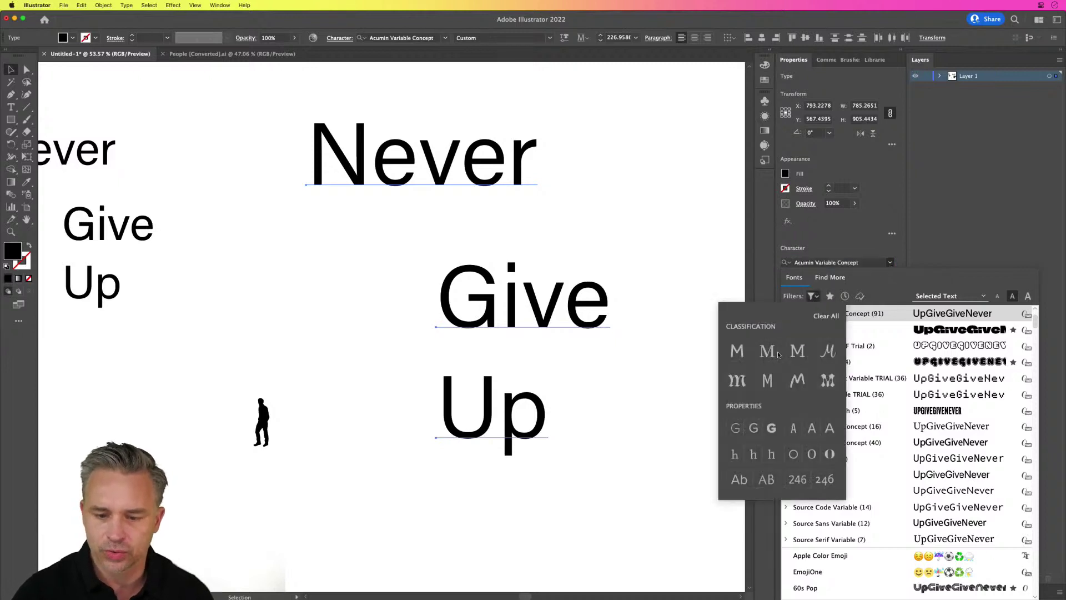
{"action": "left_click", "coordinate": [738, 351]}
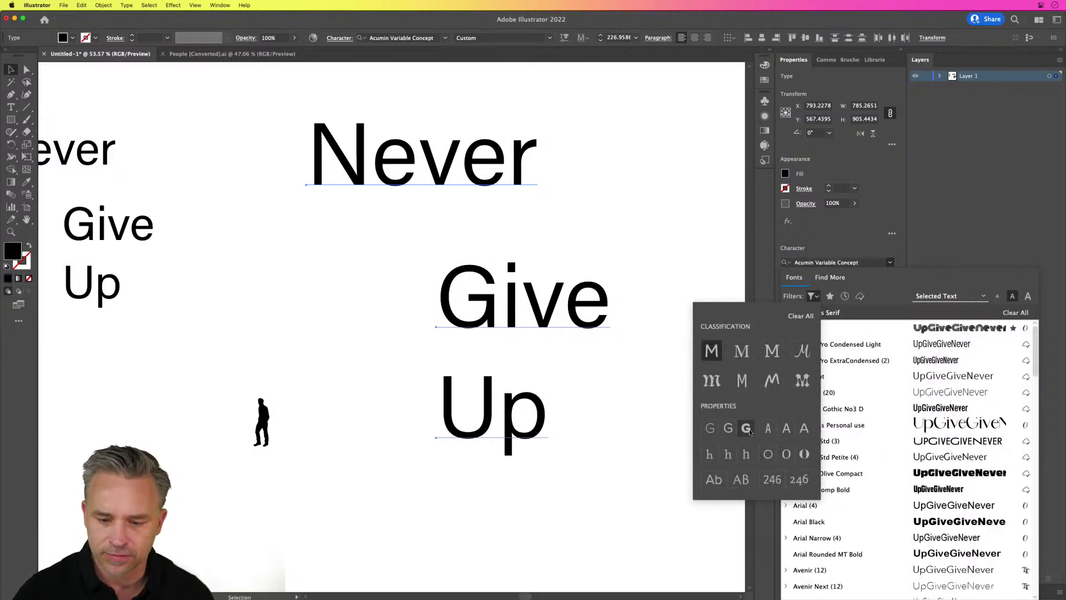
{"action": "left_click", "coordinate": [749, 432]}
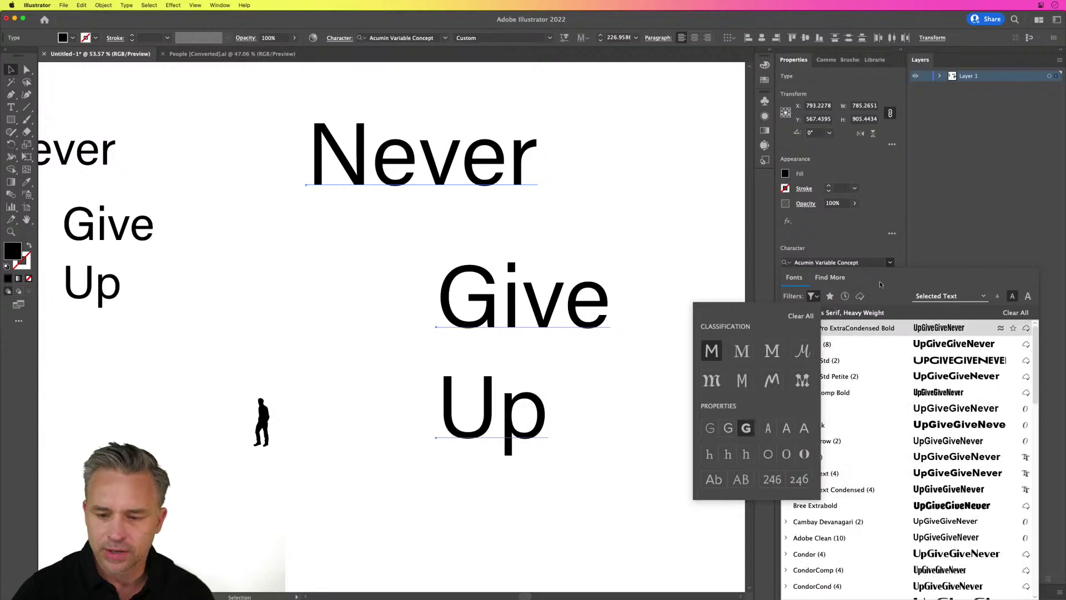
{"action": "left_click", "coordinate": [852, 254]}
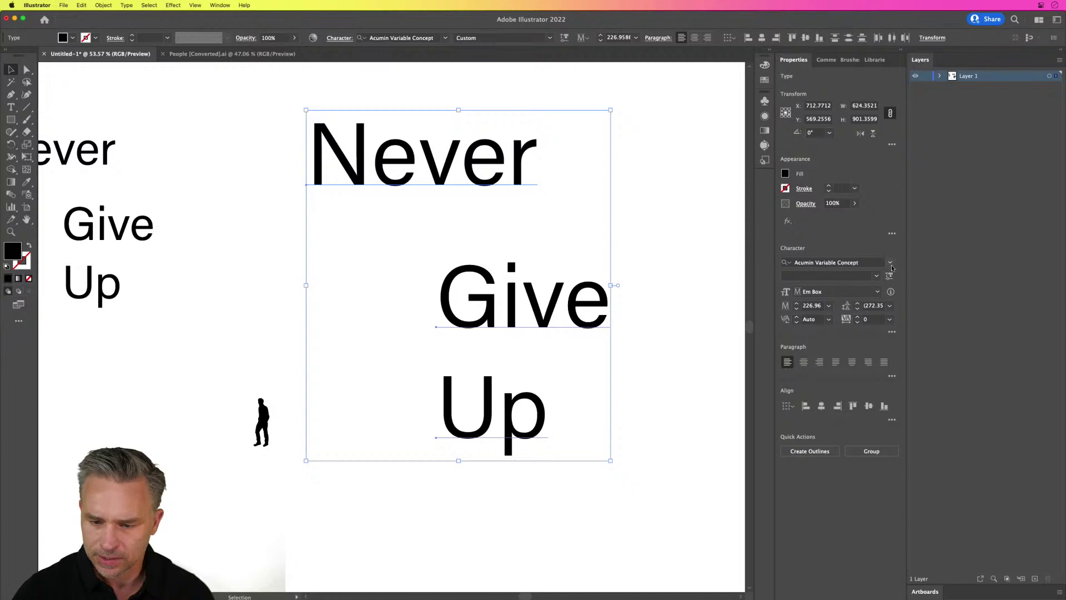
Set the enlarged Never Give Up text in all caps and apply the Apotek Comp Bold font.
{"action": "left_click", "coordinate": [891, 331]}
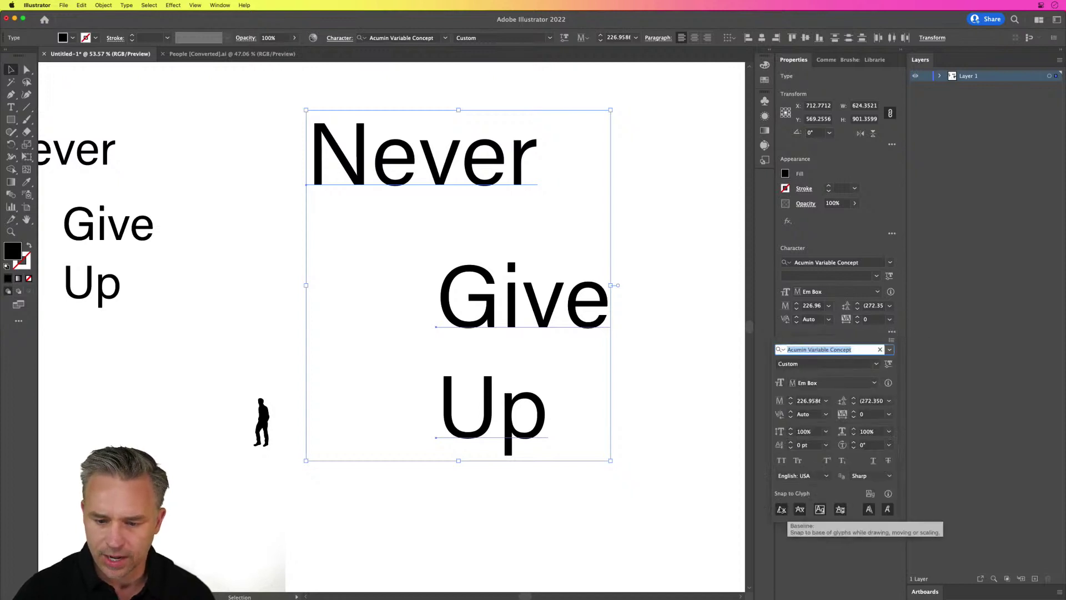
{"action": "left_click", "coordinate": [781, 461]}
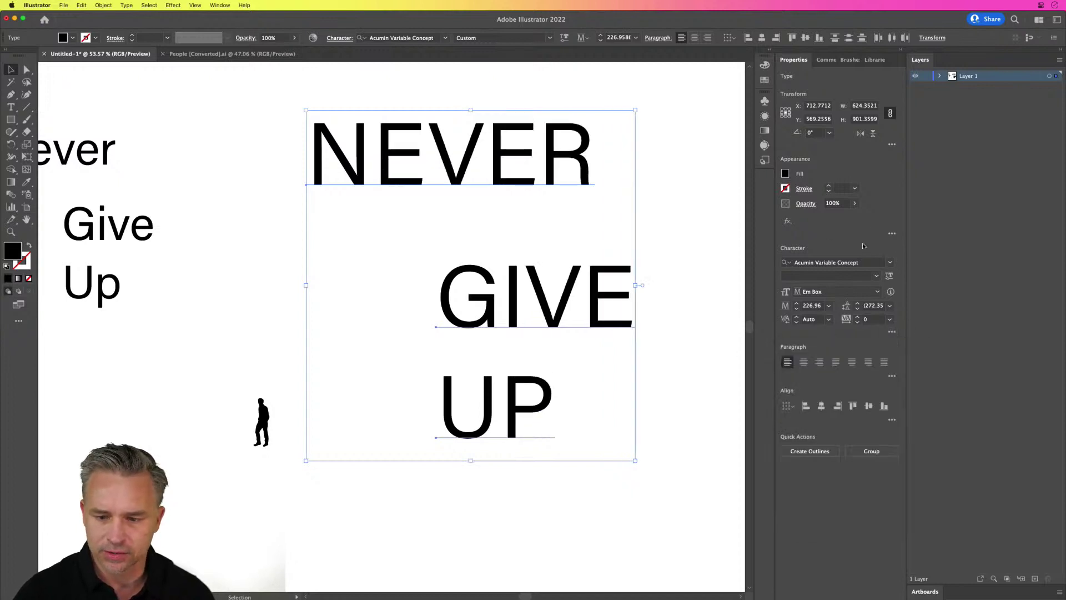
{"action": "left_click", "coordinate": [890, 262]}
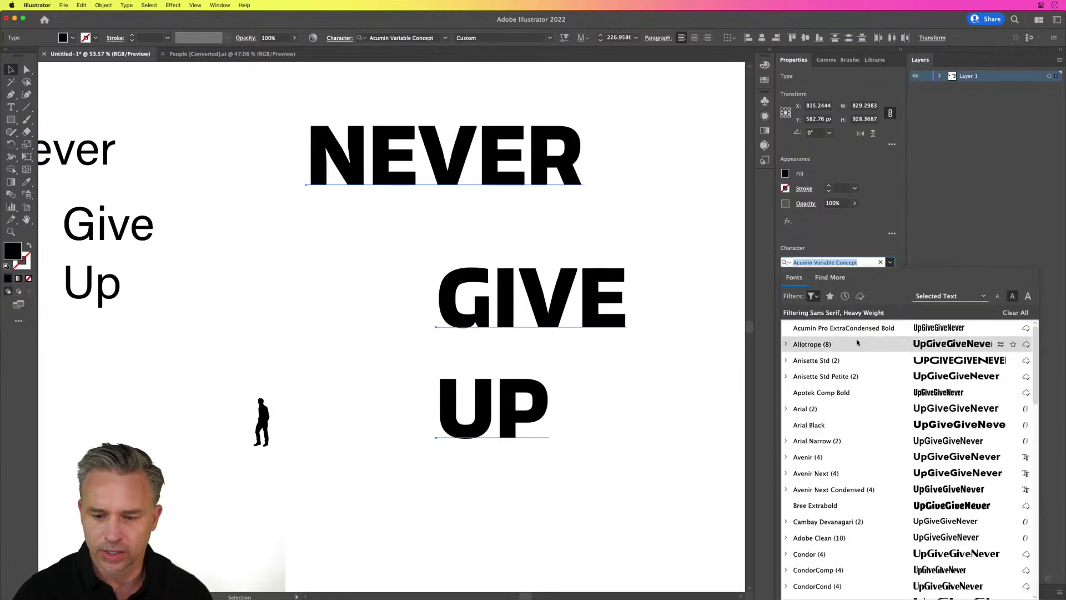
{"action": "left_click", "coordinate": [866, 396]}
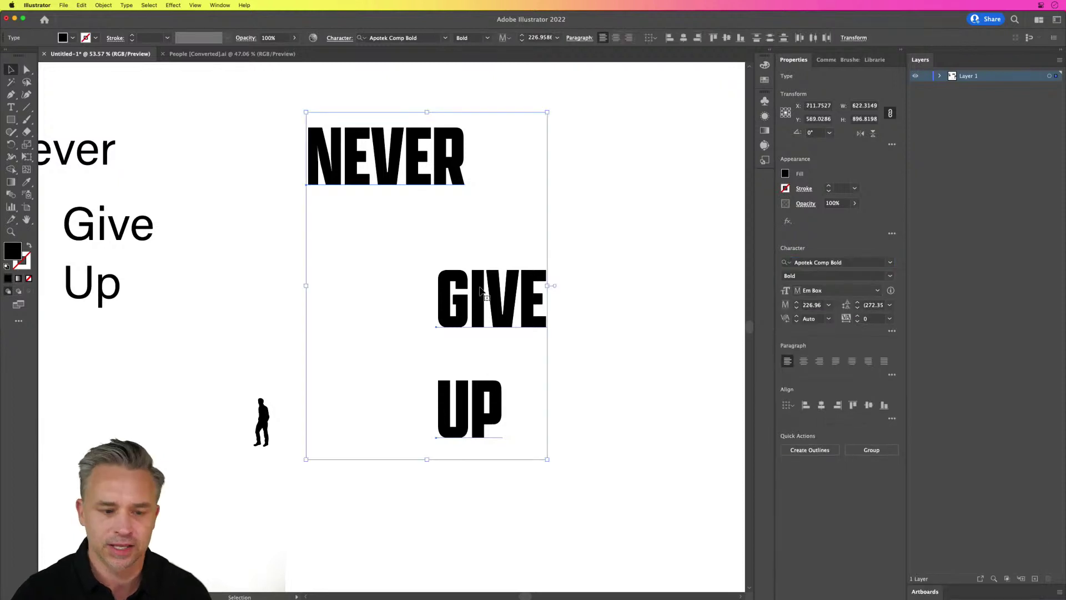
Rearrange the enlarged words into a tighter staggered layout, with GIVE lower right of NEVER and UP below and left of GIVE.
{"action": "left_click", "coordinate": [344, 281]}
{"action": "left_click_drag", "start_coordinate": [463, 293], "coordinate": [485, 243]}
{"action": "left_click_drag", "start_coordinate": [381, 143], "coordinate": [381, 172]}
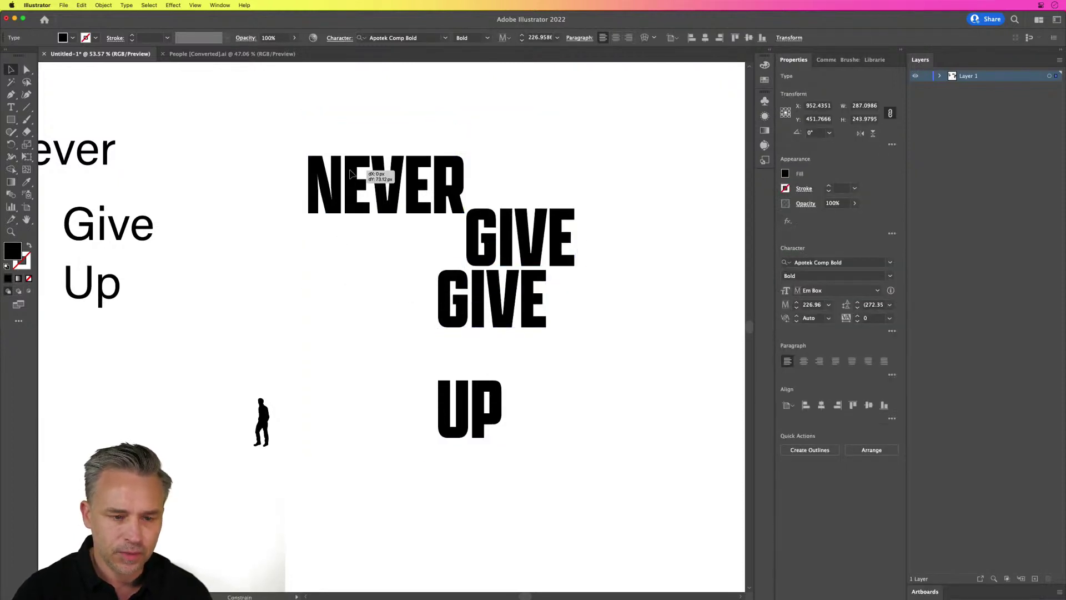
{"action": "left_click_drag", "start_coordinate": [476, 237], "coordinate": [469, 283]}
{"action": "key", "text": "super+z"}
{"action": "key", "text": "super+z"}
{"action": "key", "text": "super+z"}
{"action": "key", "text": "super+z"}
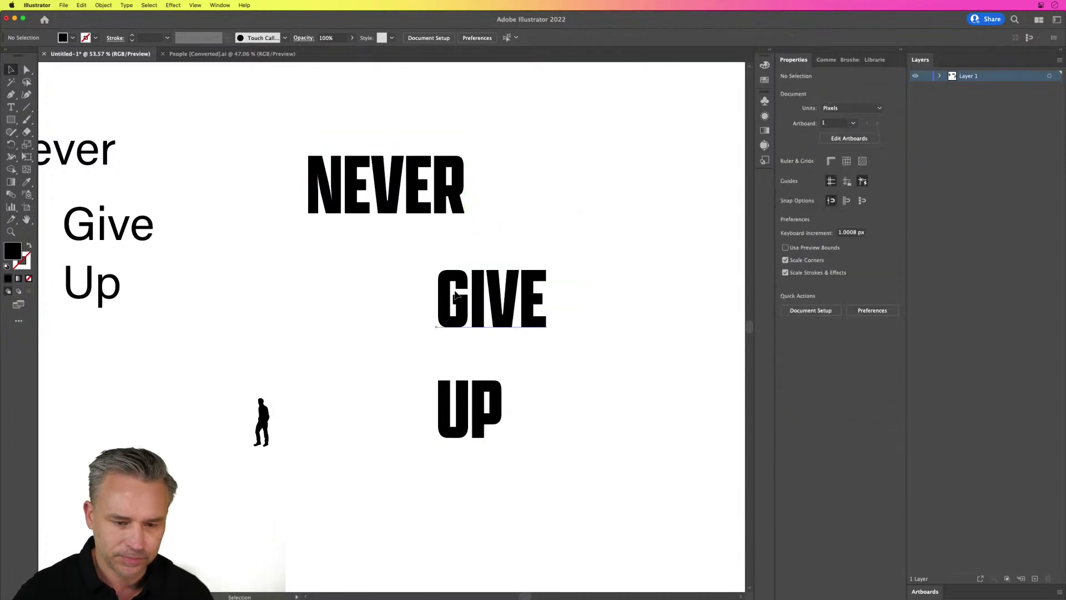
{"action": "left_click_drag", "start_coordinate": [466, 408], "coordinate": [463, 386]}
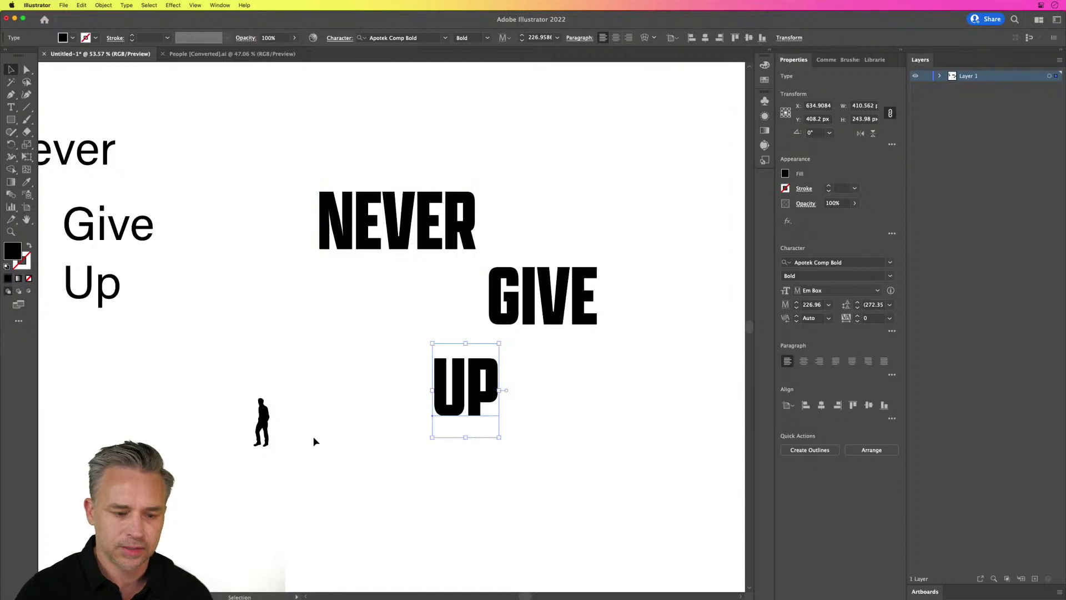
Move the man silhouette away from the enlarged words to just below the small Never Give Up text.
{"action": "left_click_drag", "start_coordinate": [262, 420], "coordinate": [548, 181]}
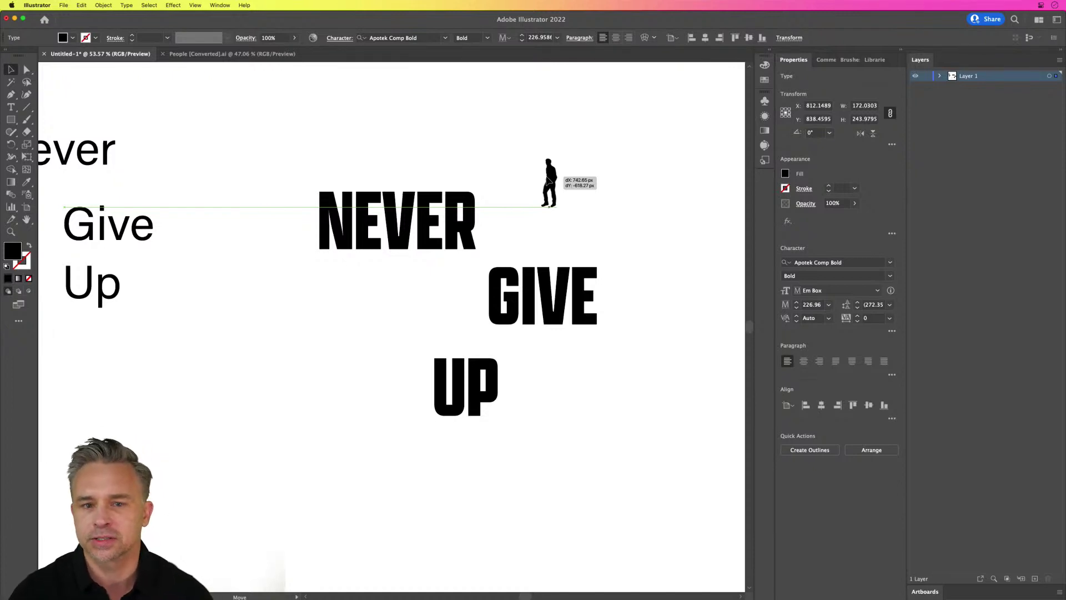
{"action": "left_click_drag", "start_coordinate": [547, 179], "coordinate": [140, 338]}
{"action": "left_click_drag", "start_coordinate": [324, 146], "coordinate": [588, 429]}
{"action": "left_click", "coordinate": [412, 288]}
Fill the enlarged word NEVER with green and the word GIVE with purple.
{"action": "left_click", "coordinate": [413, 222]}
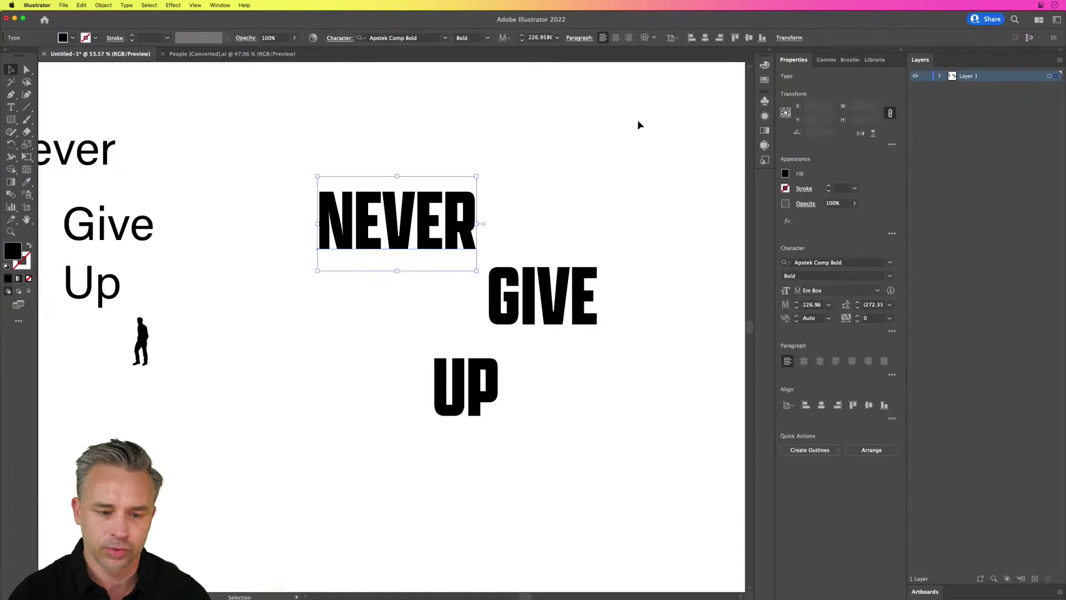
{"action": "left_click", "coordinate": [769, 51]}
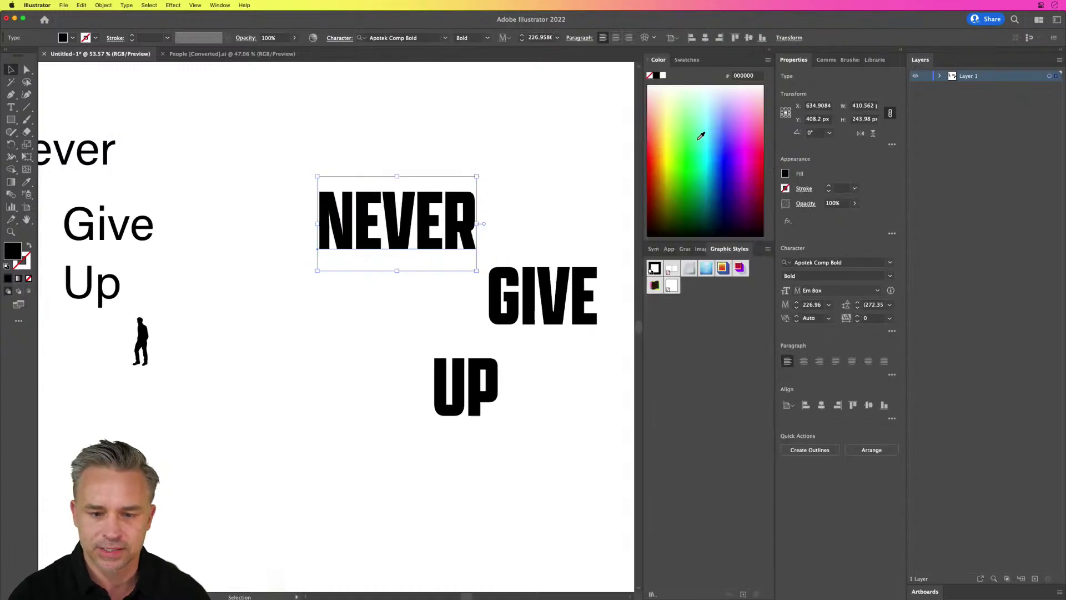
{"action": "left_click", "coordinate": [697, 157]}
{"action": "left_click", "coordinate": [498, 286]}
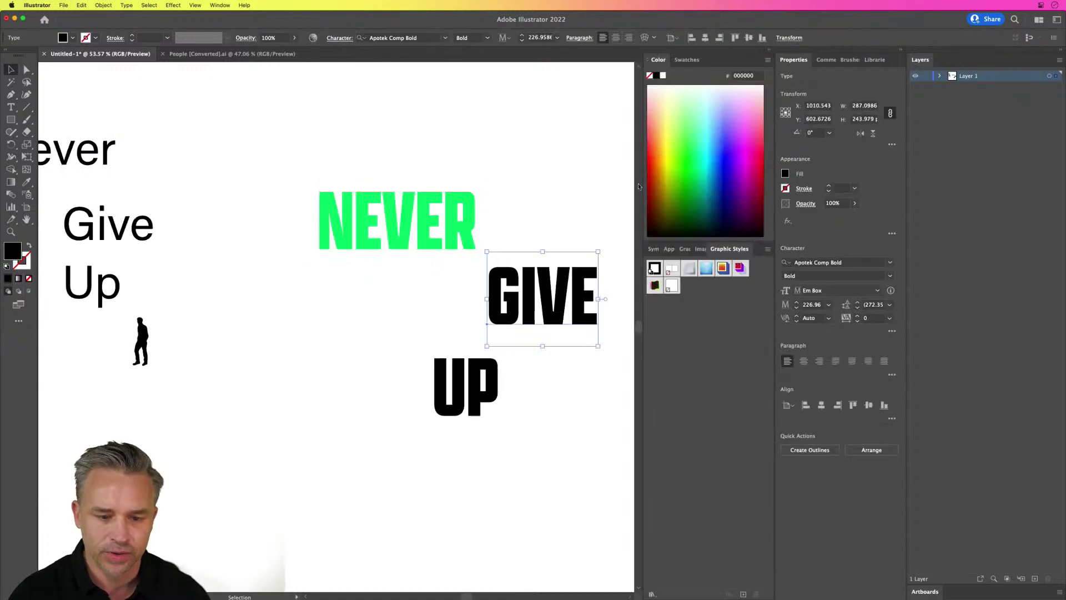
{"action": "left_click", "coordinate": [735, 164]}
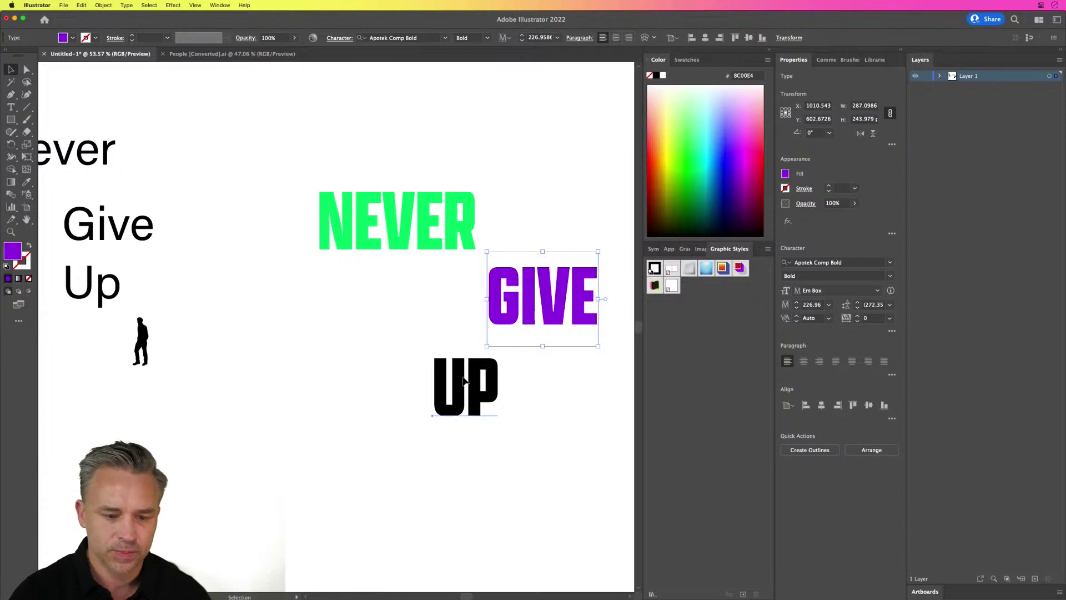
Try green for the enlarged word UP and settle on a magenta fill.
{"action": "left_click", "coordinate": [460, 389]}
{"action": "left_click", "coordinate": [675, 167]}
{"action": "left_click", "coordinate": [687, 162]}
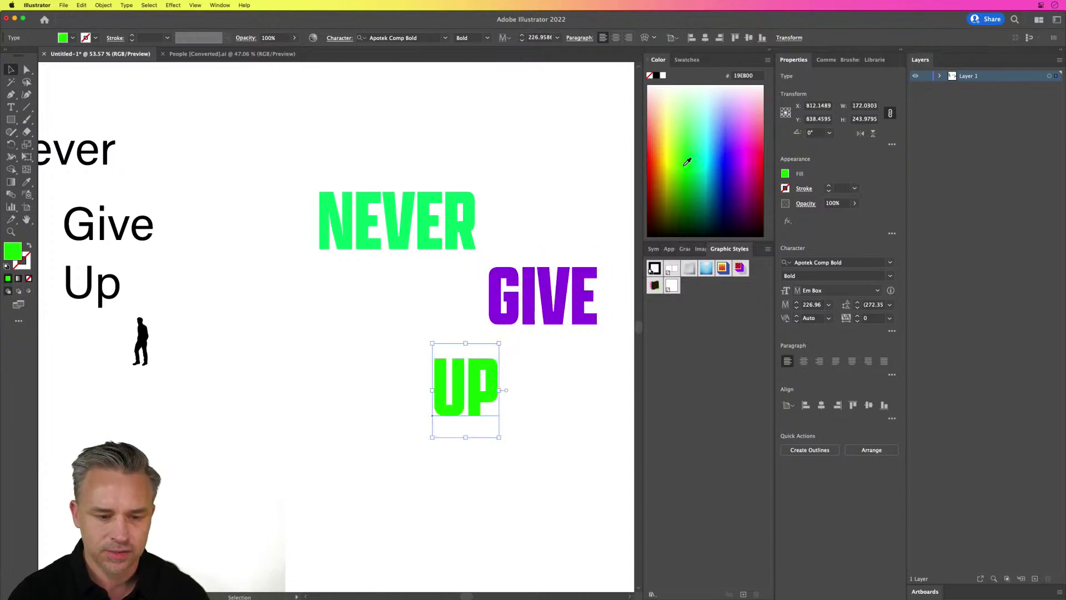
{"action": "left_click", "coordinate": [661, 161]}
{"action": "left_click", "coordinate": [746, 155]}
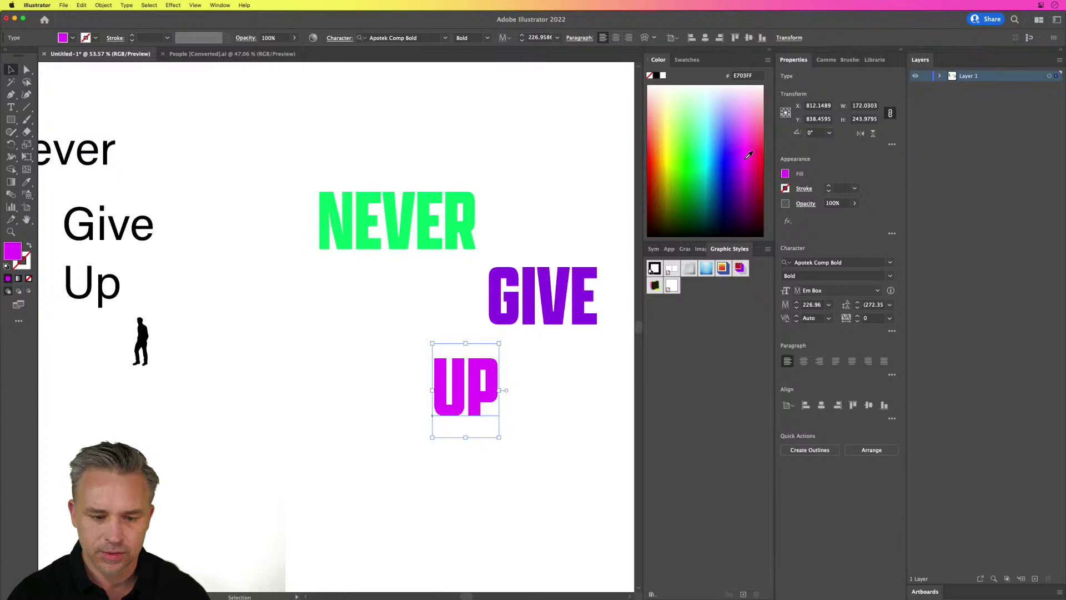
Change the fill of NEVER to green 00E12A and collapse the color and graphic style controls.
{"action": "left_click", "coordinate": [397, 225]}
{"action": "left_click_drag", "start_coordinate": [649, 169], "coordinate": [697, 173]}
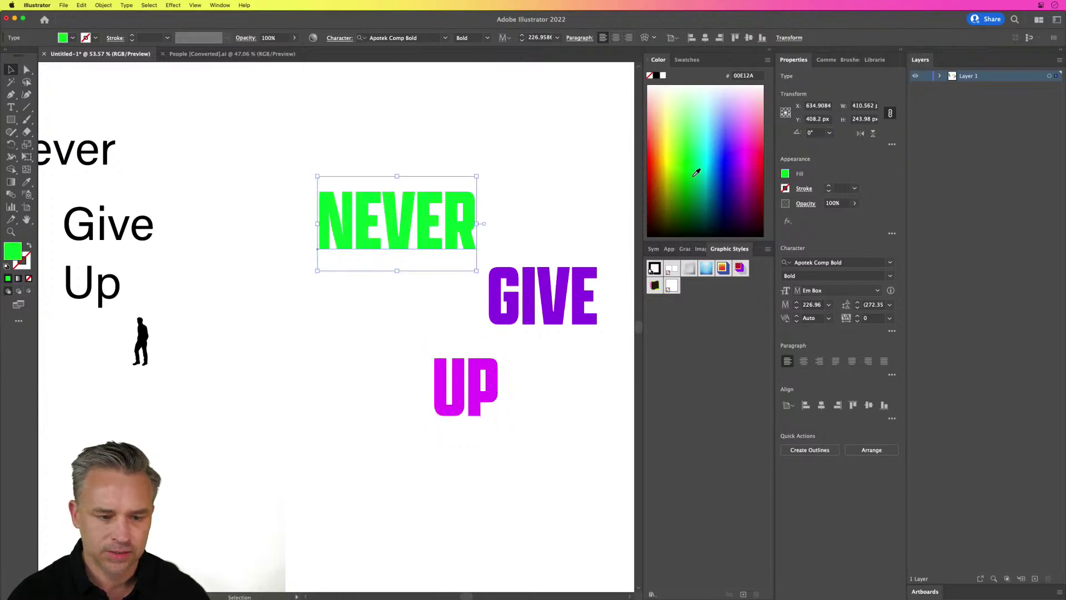
{"action": "left_click", "coordinate": [356, 151]}
{"action": "scroll", "coordinate": [367, 166], "scroll_direction": "right", "scroll_amount": 3}
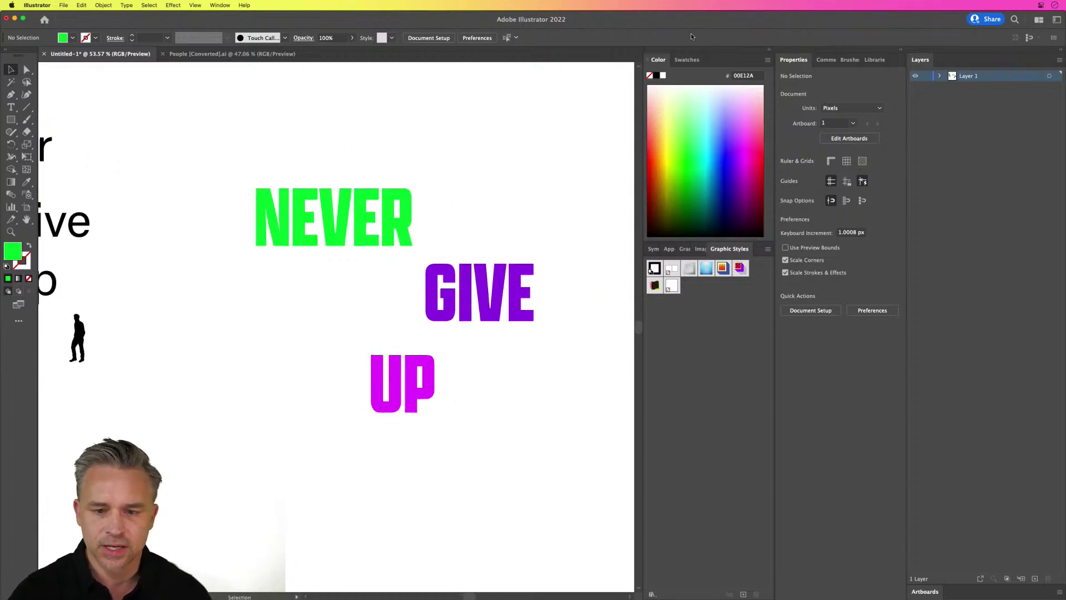
{"action": "left_click", "coordinate": [768, 50]}
Enlarge the three colored words together to about 310 pt and reposition them closer together in the staggered layout.
{"action": "left_click_drag", "start_coordinate": [487, 161], "coordinate": [521, 180]}
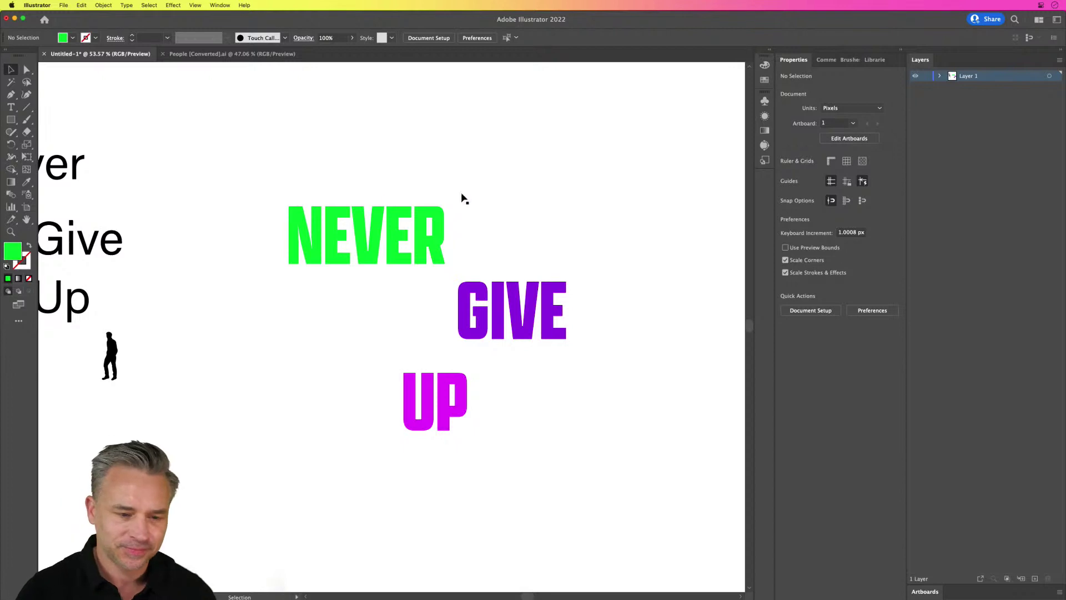
{"action": "left_click_drag", "start_coordinate": [249, 165], "coordinate": [594, 466]}
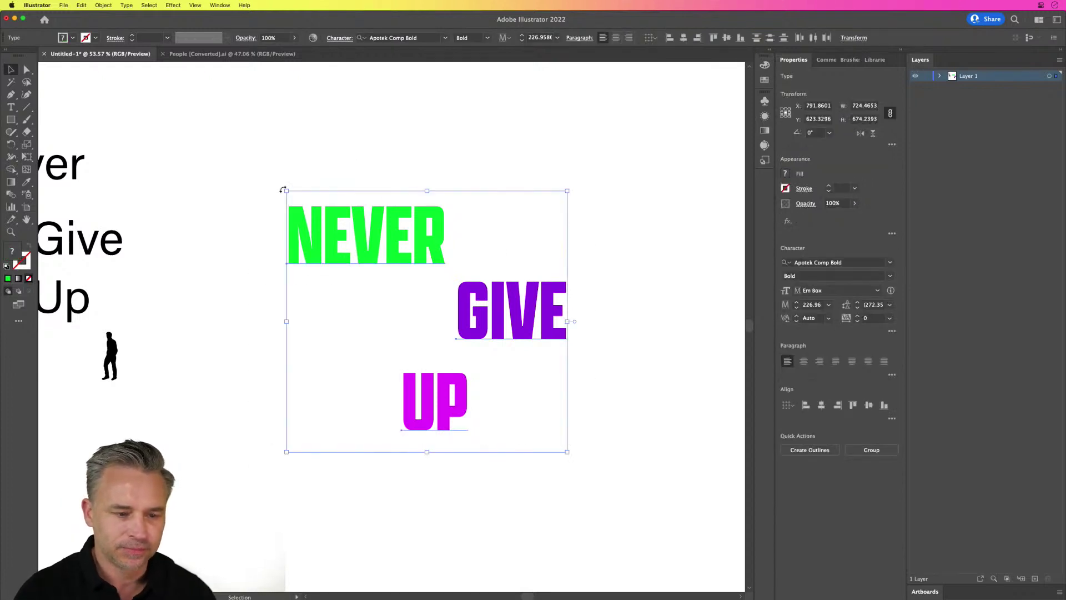
{"action": "left_click_drag", "start_coordinate": [286, 190], "coordinate": [184, 95]}
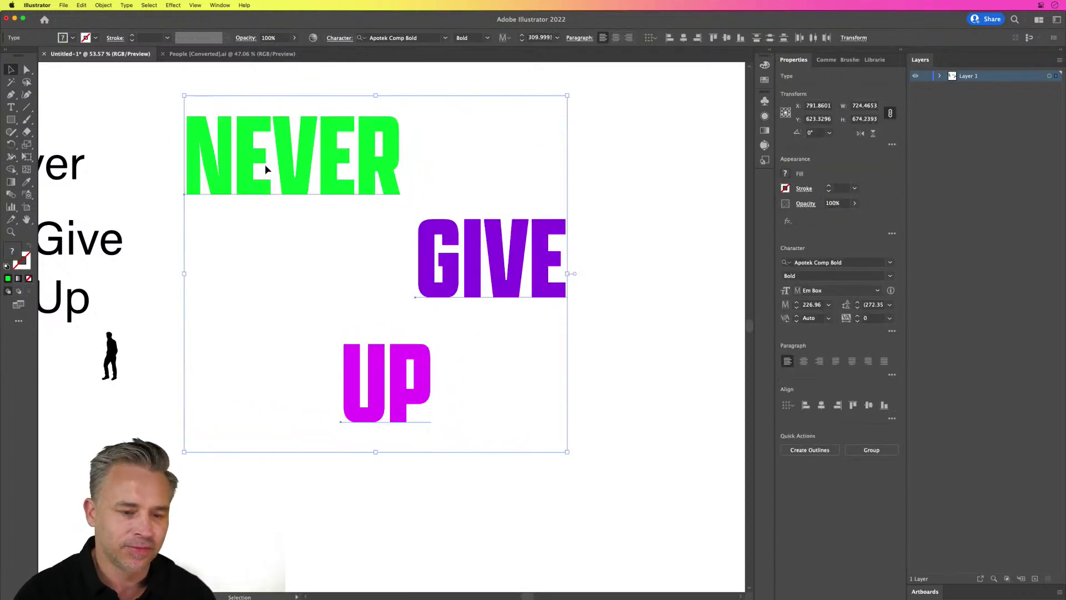
{"action": "left_click_drag", "start_coordinate": [265, 169], "coordinate": [367, 275]}
{"action": "left_click", "coordinate": [318, 335]}
{"action": "left_click_drag", "start_coordinate": [422, 477], "coordinate": [436, 441]}
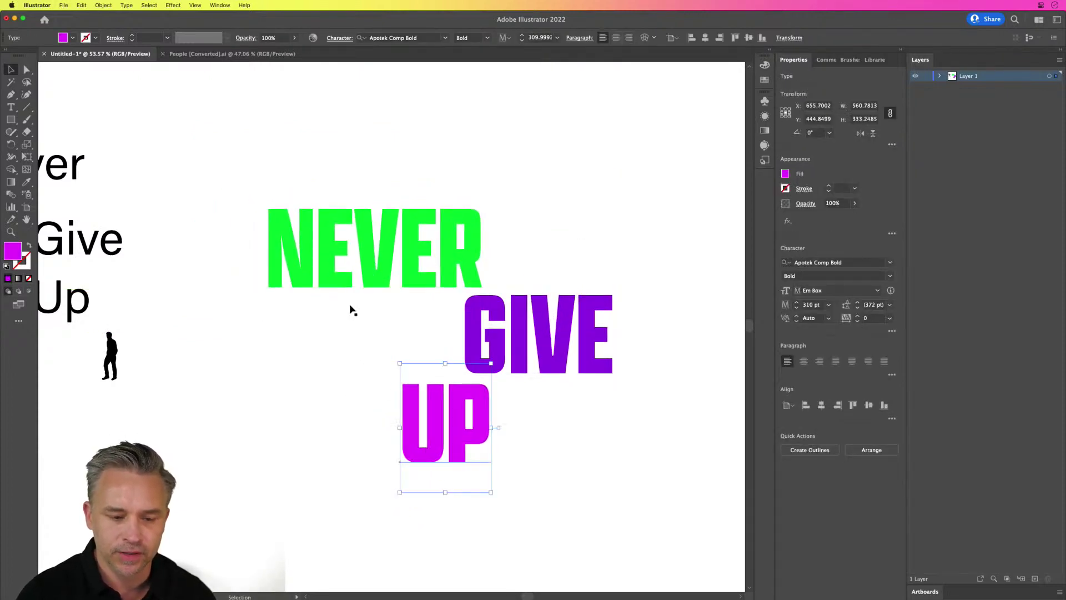
Scale all three colored words up to about 377 pt and shift them slightly down and right.
{"action": "left_click_drag", "start_coordinate": [207, 181], "coordinate": [699, 497]}
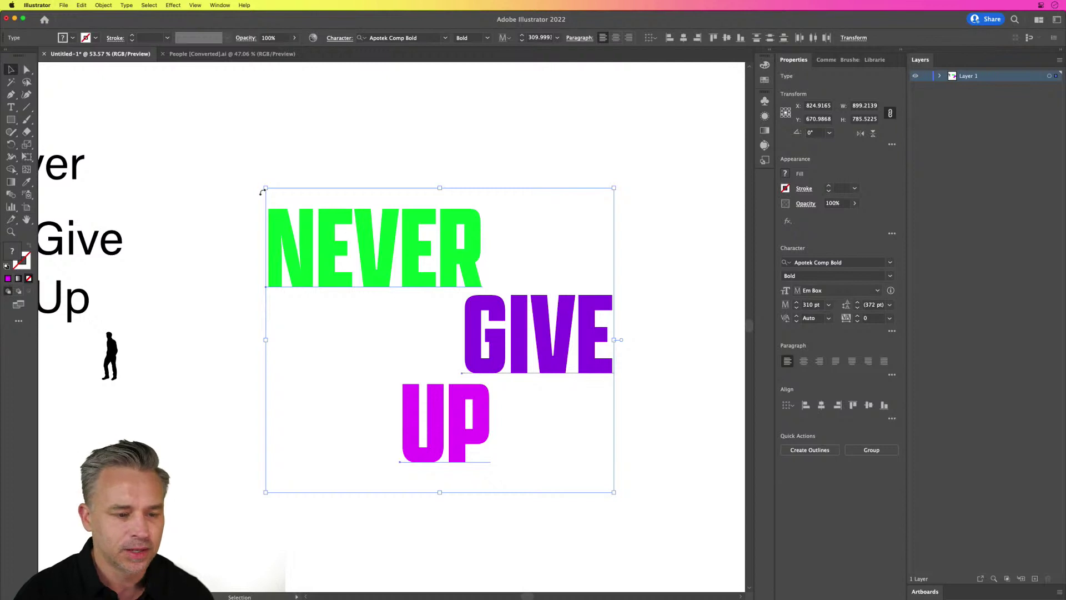
{"action": "left_click_drag", "start_coordinate": [265, 190], "coordinate": [190, 124]}
{"action": "mouse_move", "coordinate": [322, 186]}
{"action": "left_mouse_down"}
{"action": "mouse_move", "coordinate": [356, 239]}
{"action": "mouse_move", "coordinate": [338, 198]}
{"action": "left_mouse_up"}
{"action": "left_click", "coordinate": [324, 174]}
Apply the 3D Extrude effect to NEVER and dock the 3D and Materials settings beside Libraries.
{"action": "left_click", "coordinate": [318, 197]}
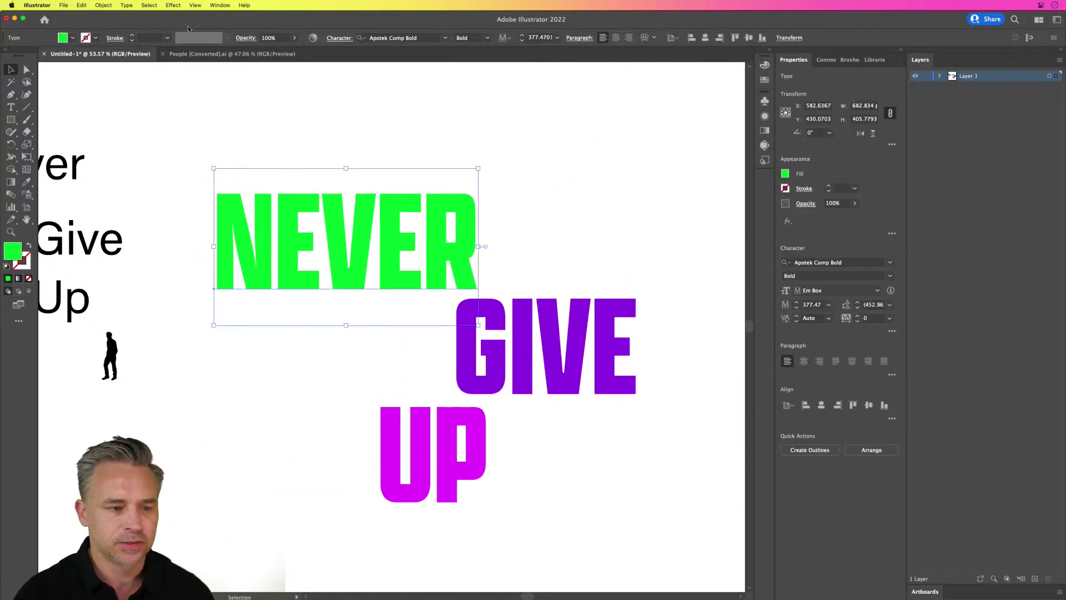
{"action": "left_click", "coordinate": [171, 4]}
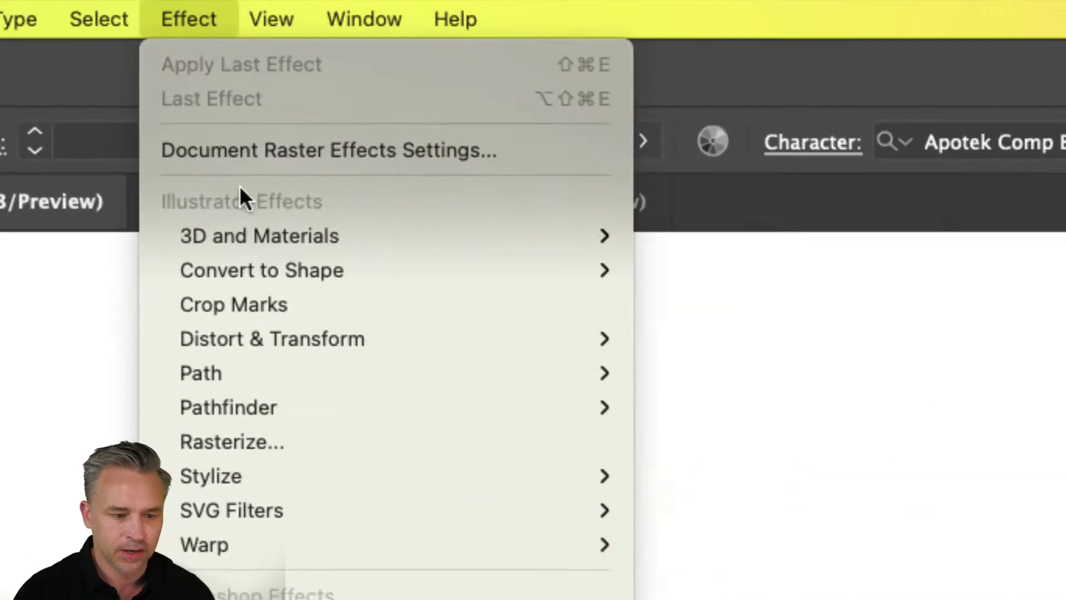
{"action": "mouse_move", "coordinate": [186, 62]}
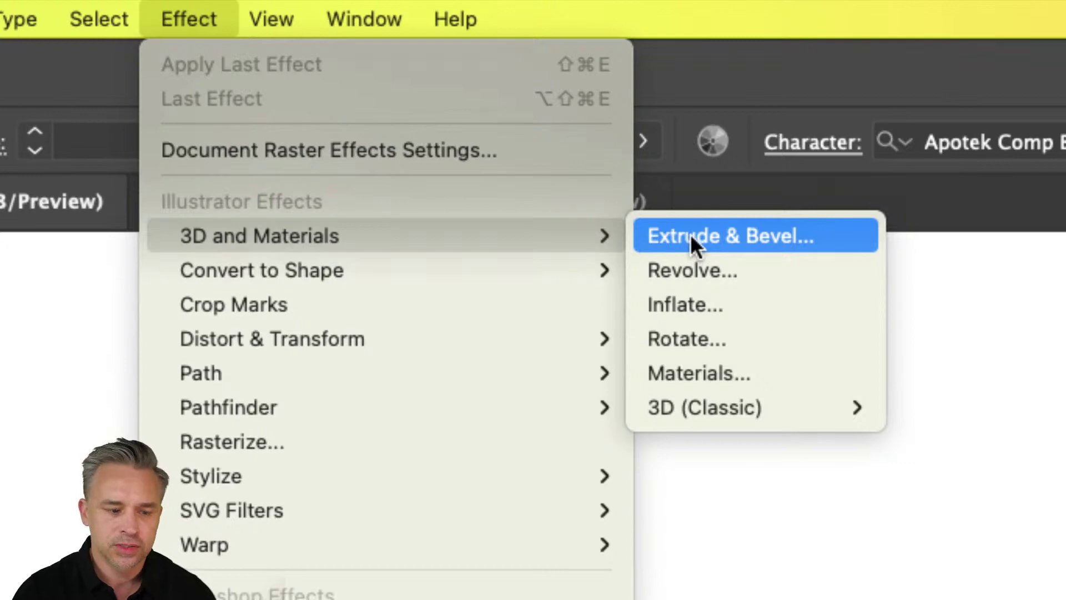
{"action": "mouse_move", "coordinate": [785, 404]}
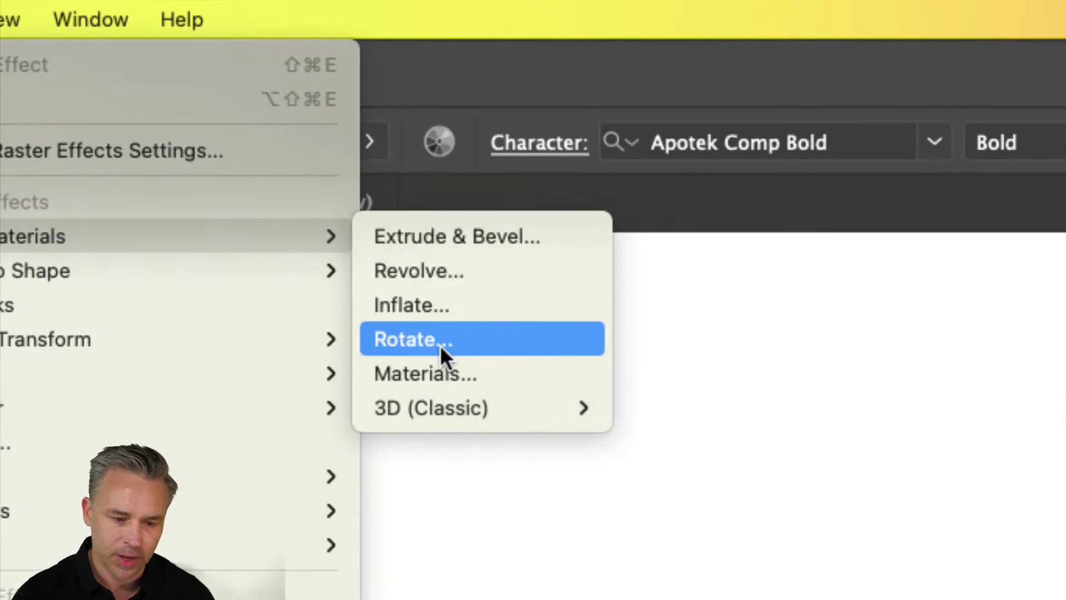
{"action": "key", "text": "Escape"}
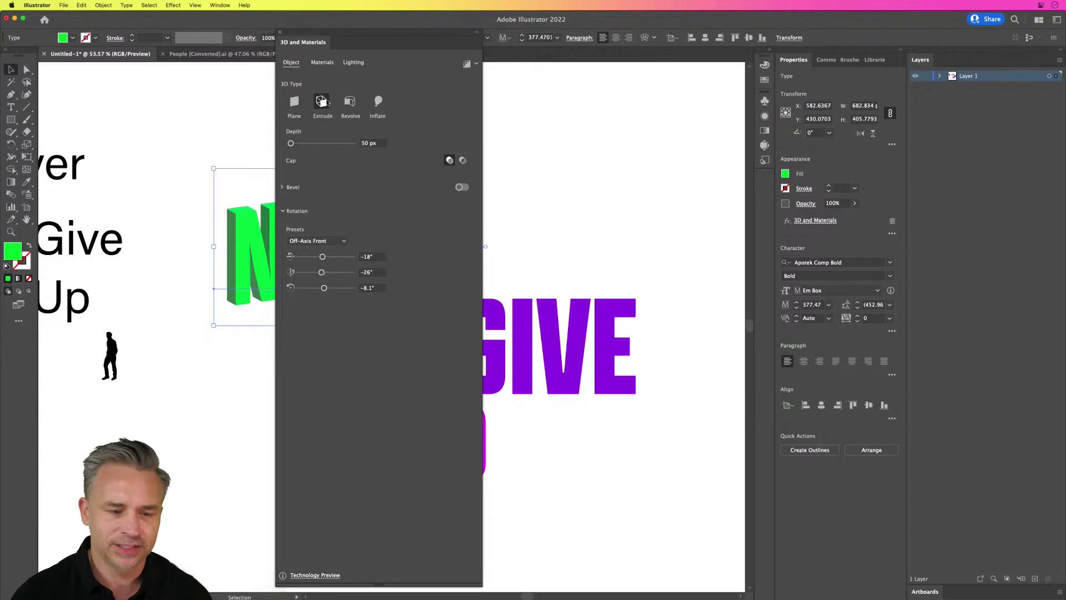
{"action": "left_click_drag", "start_coordinate": [308, 44], "coordinate": [826, 67]}
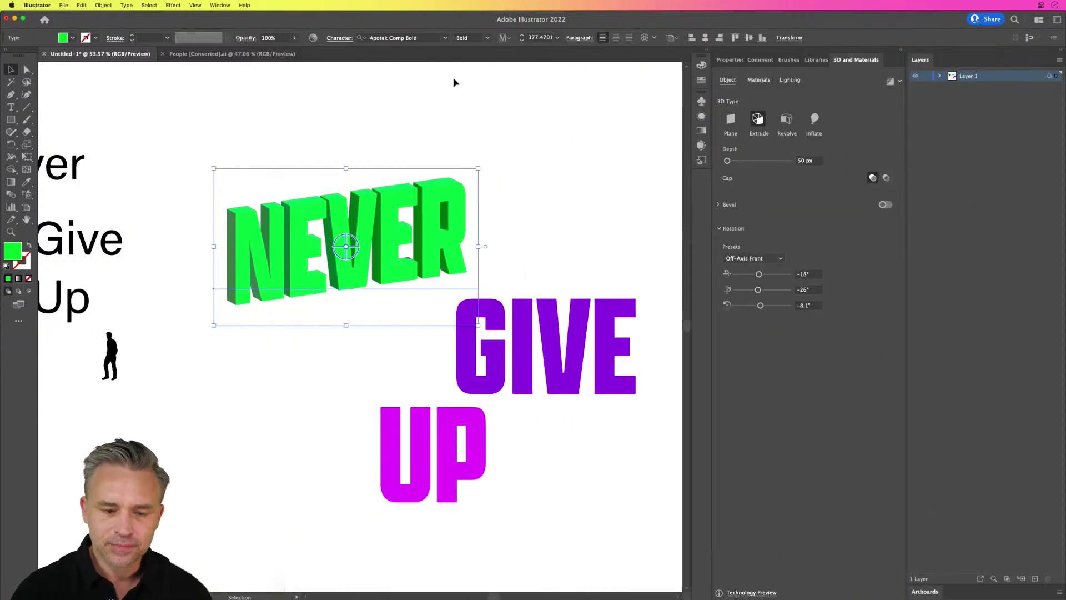
Spread the words apart by moving GIVE down, UP down and left, and the extruded NEVER to the right.
{"action": "left_click_drag", "start_coordinate": [465, 352], "coordinate": [489, 469]}
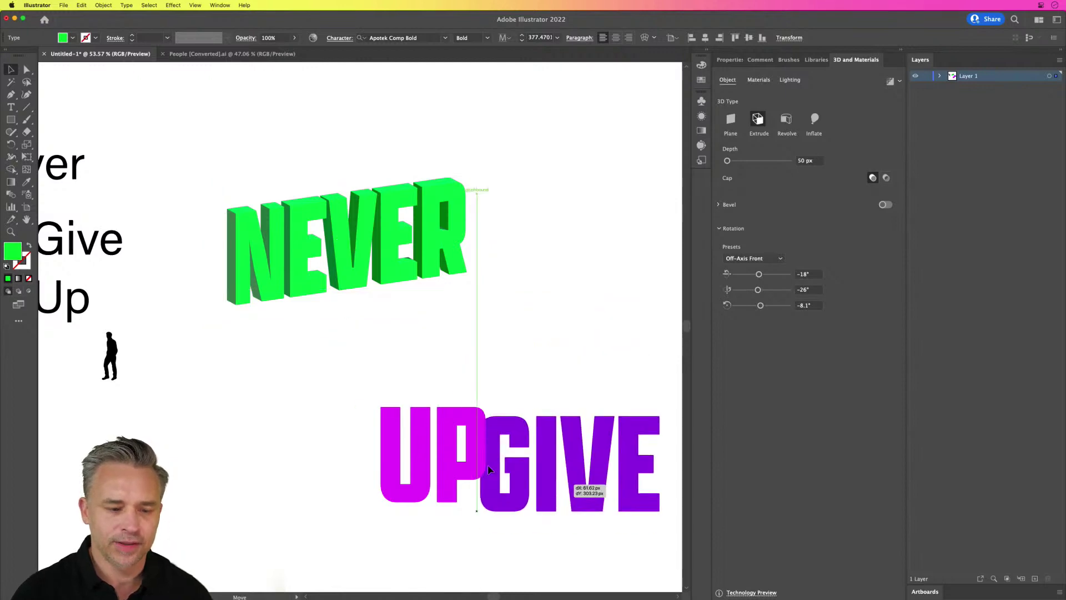
{"action": "left_click_drag", "start_coordinate": [424, 460], "coordinate": [314, 493]}
{"action": "left_click_drag", "start_coordinate": [286, 285], "coordinate": [441, 269]}
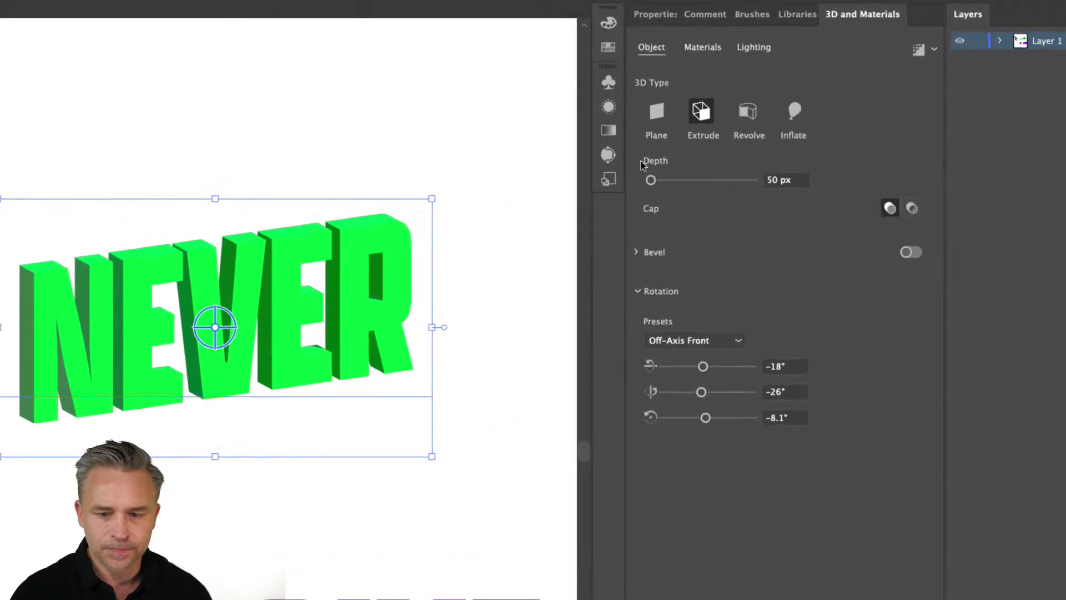
Set the extrusion depth of NEVER to 712 px and apply the Off-Axis Right rotation preset.
{"action": "left_click_drag", "start_coordinate": [651, 179], "coordinate": [685, 182]}
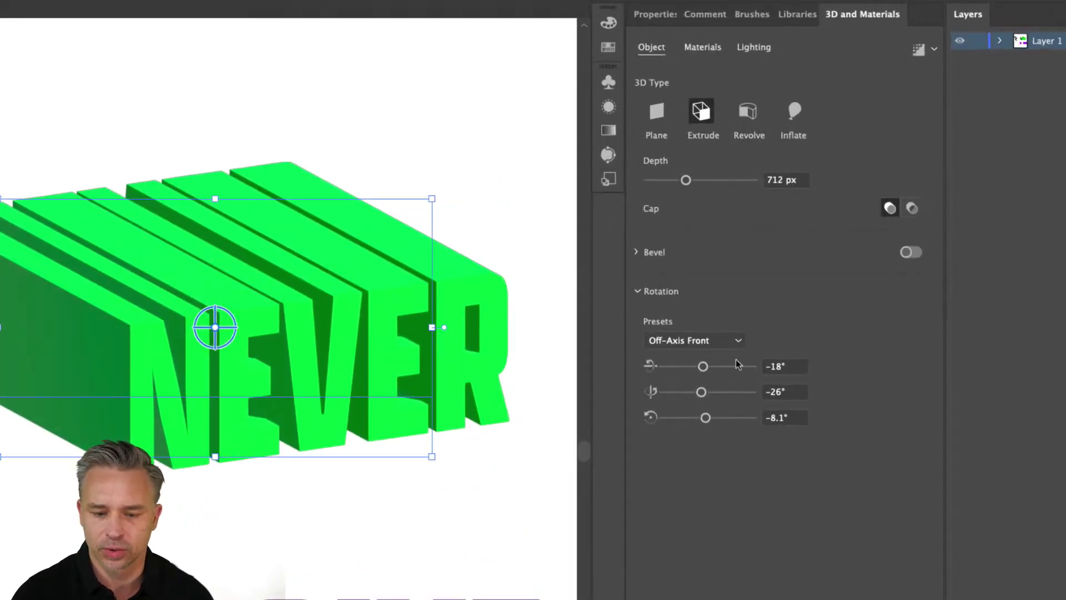
{"action": "left_click", "coordinate": [738, 340]}
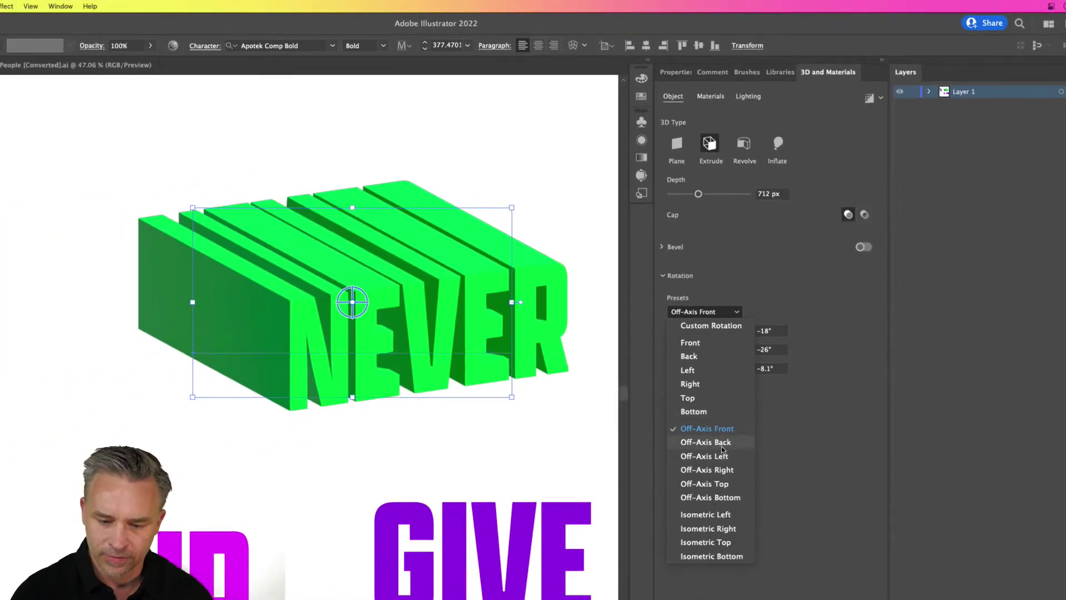
{"action": "left_click", "coordinate": [718, 472]}
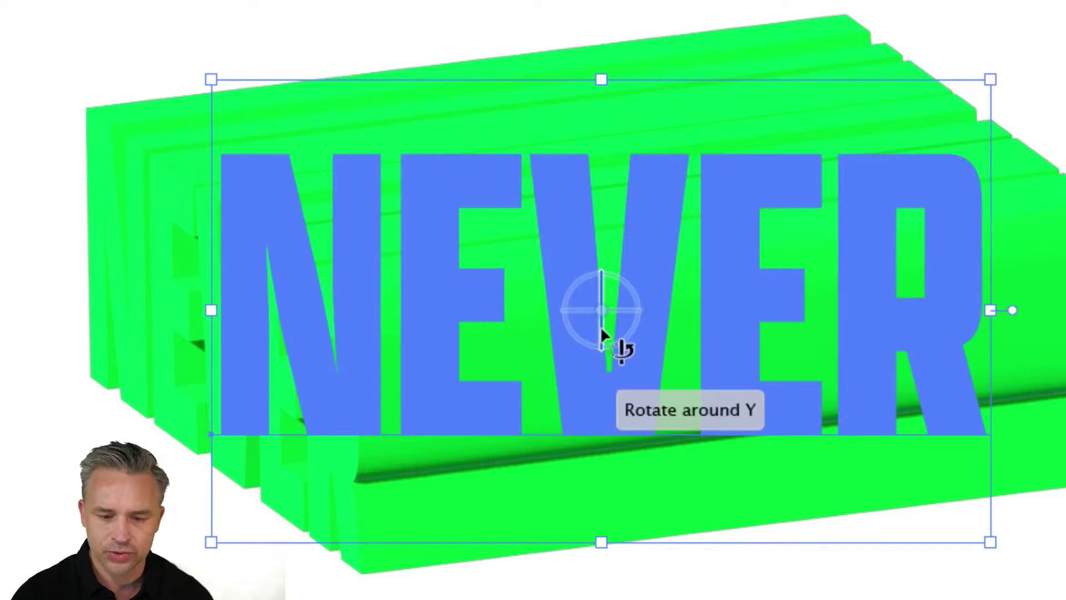
Rotate the extruded NEVER freely around its axes on the canvas, and replace that with the Isometric Left preset.
{"action": "left_click_drag", "start_coordinate": [600, 326], "coordinate": [668, 333]}
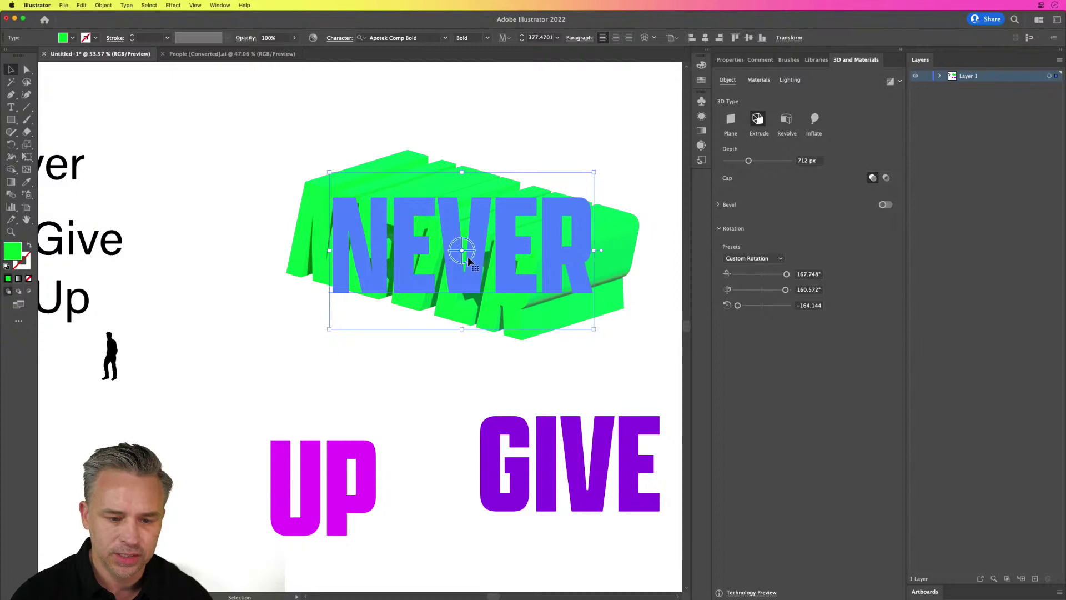
{"action": "left_click_drag", "start_coordinate": [471, 257], "coordinate": [470, 254]}
{"action": "left_click", "coordinate": [753, 258]}
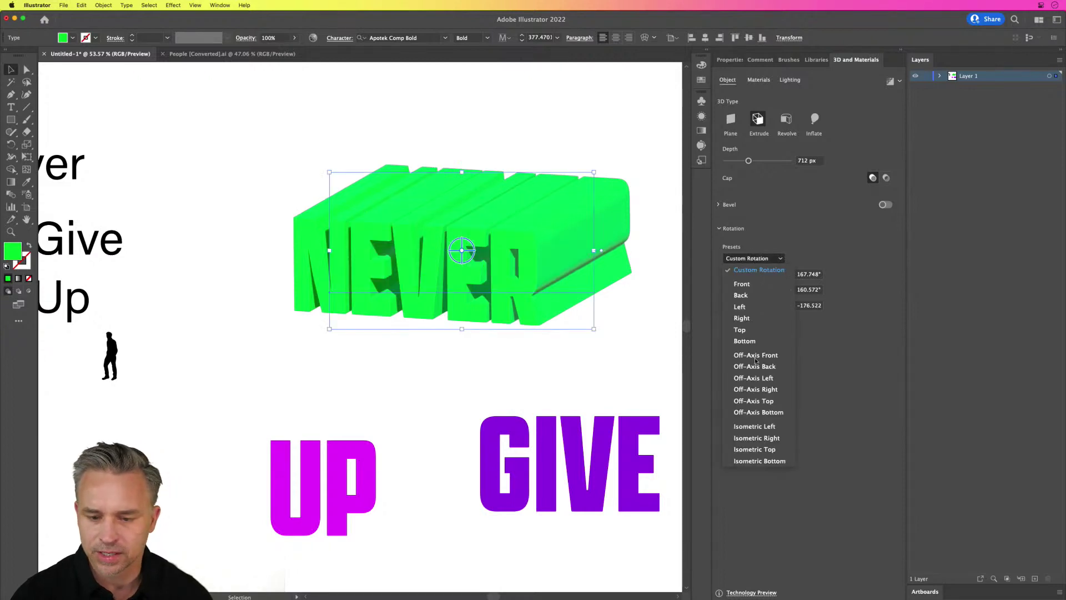
{"action": "left_click", "coordinate": [760, 426]}
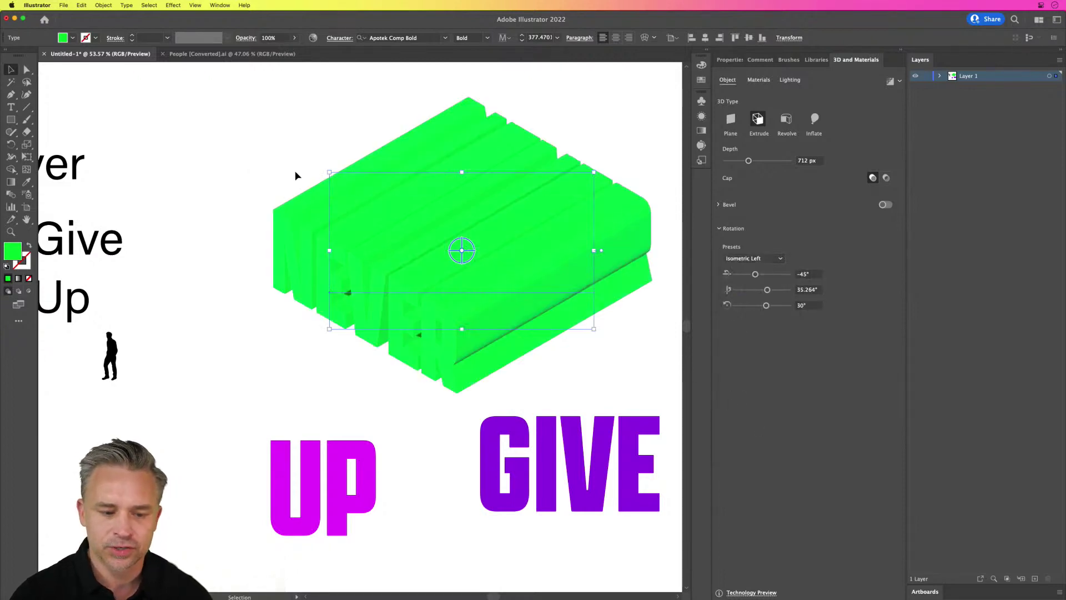
Move NEVER slightly up and left, try the Isometric Right rotation preset, and switch it to Isometric Top.
{"action": "left_click_drag", "start_coordinate": [388, 219], "coordinate": [364, 190]}
{"action": "left_click", "coordinate": [754, 258]}
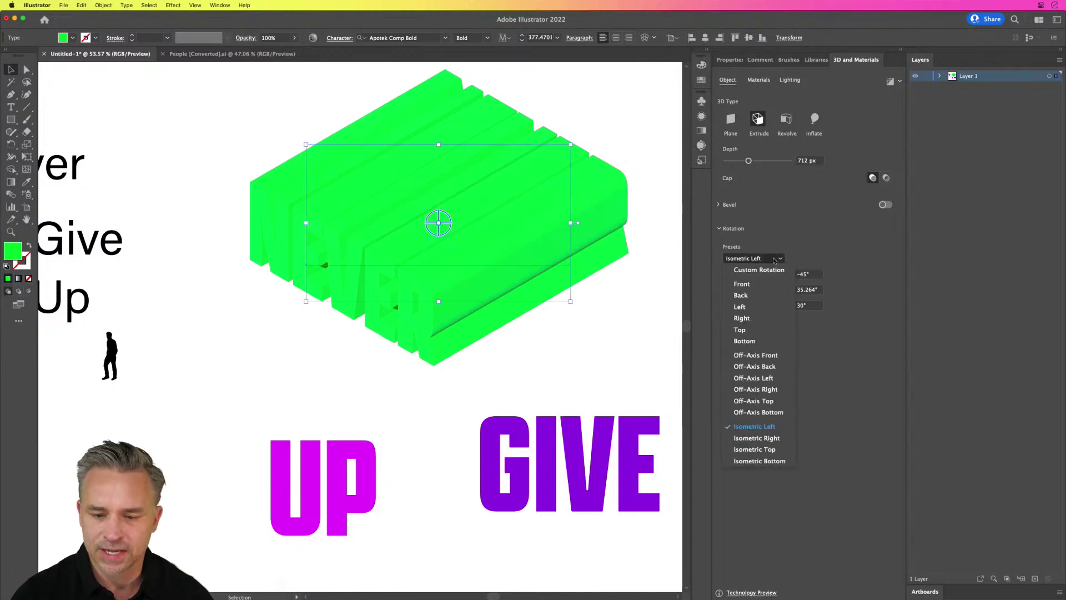
{"action": "left_click", "coordinate": [753, 438]}
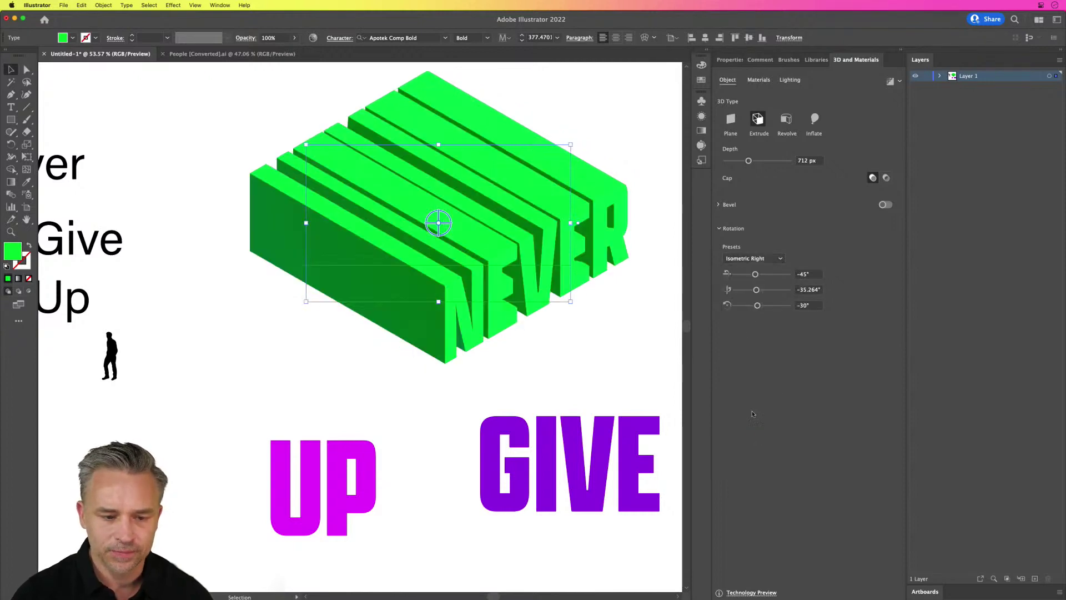
{"action": "left_click", "coordinate": [752, 259]}
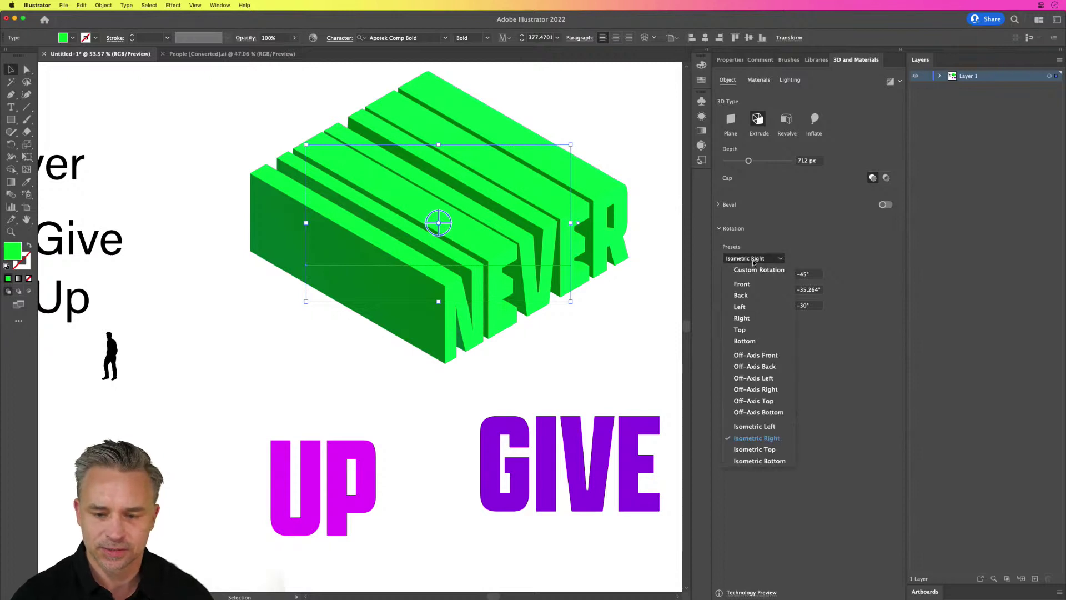
{"action": "left_click", "coordinate": [746, 451]}
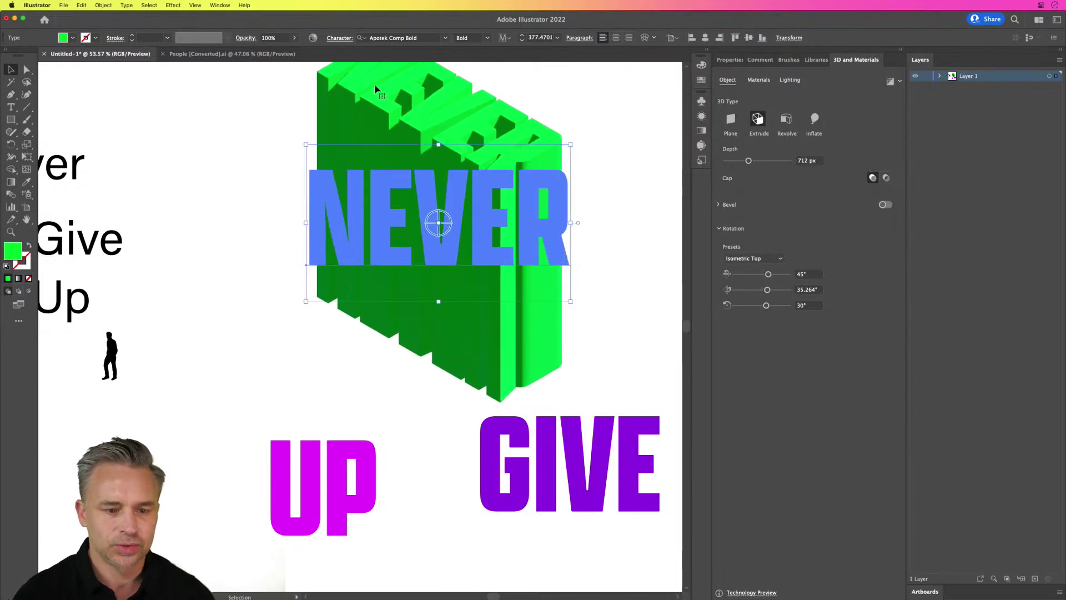
Apply the Isometric Left rotation preset to NEVER and reduce its extrusion depth to 294 px.
{"action": "left_click_drag", "start_coordinate": [375, 87], "coordinate": [339, 116]}
{"action": "left_click", "coordinate": [776, 258]}
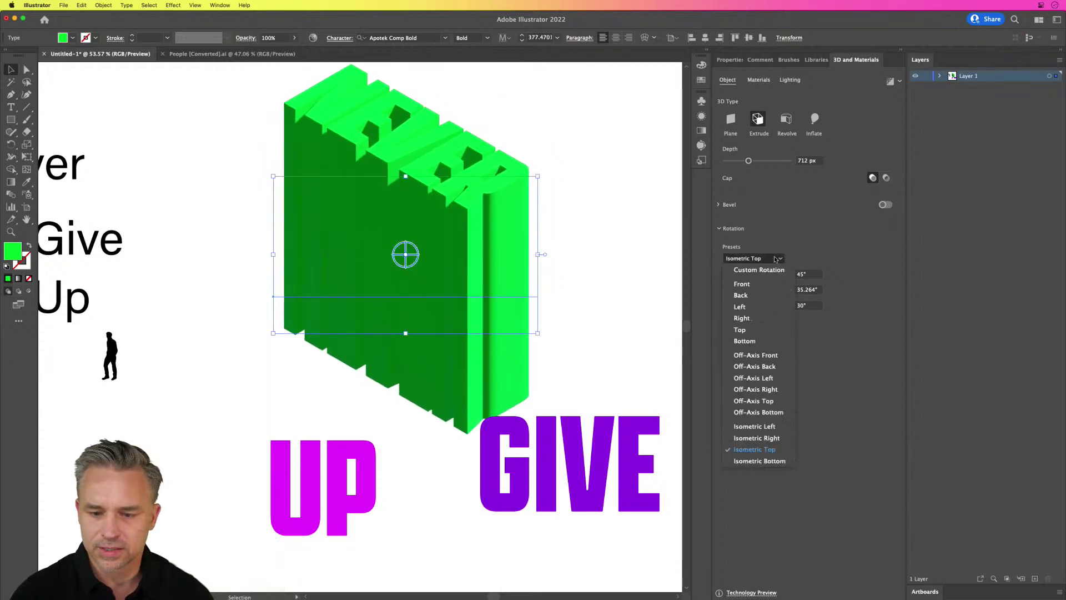
{"action": "left_click", "coordinate": [755, 426]}
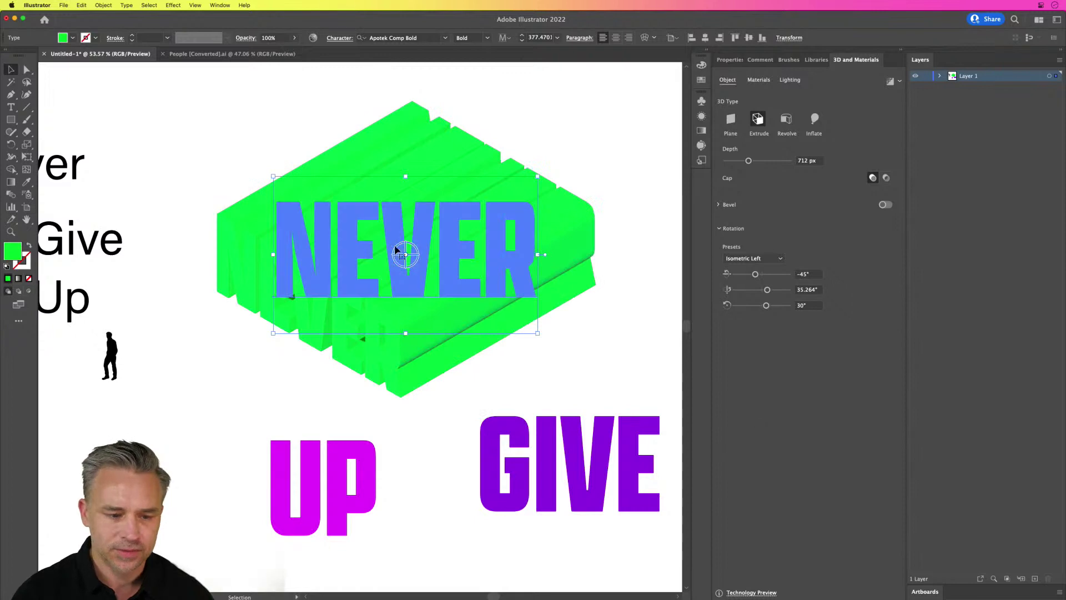
{"action": "left_click_drag", "start_coordinate": [350, 280], "coordinate": [362, 252]}
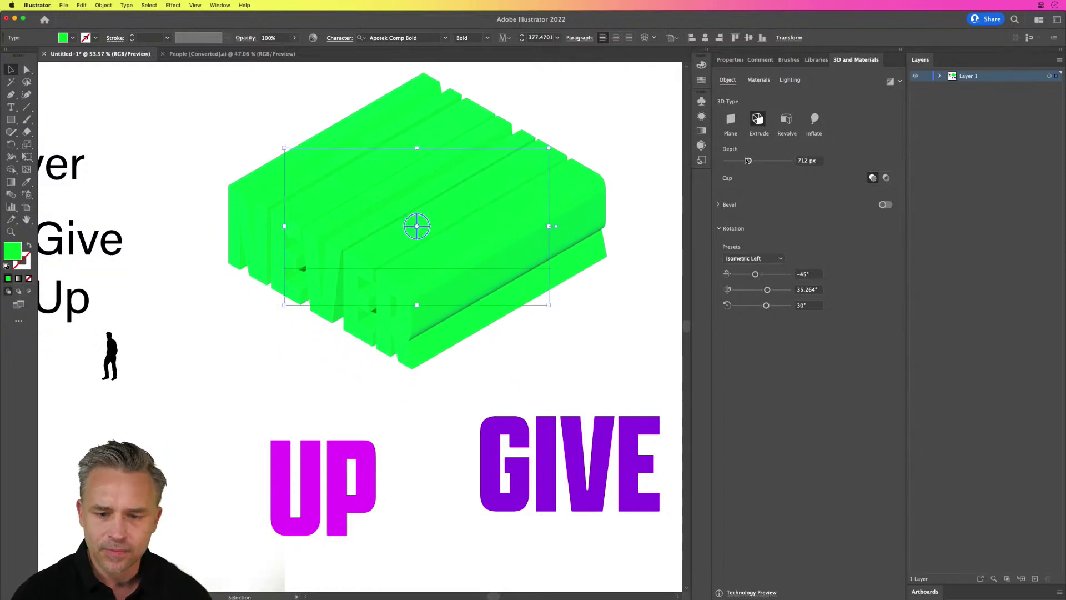
{"action": "left_click_drag", "start_coordinate": [748, 160], "coordinate": [732, 165]}
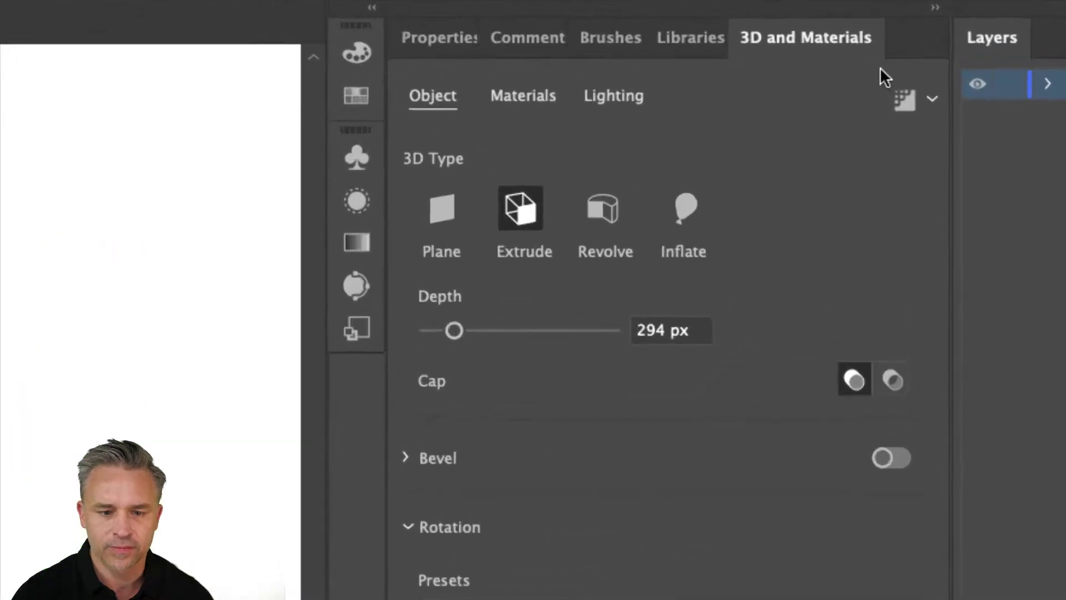
Set NEVER's lighting rotation to -115° and move the word up and left.
{"action": "left_click", "coordinate": [787, 80]}
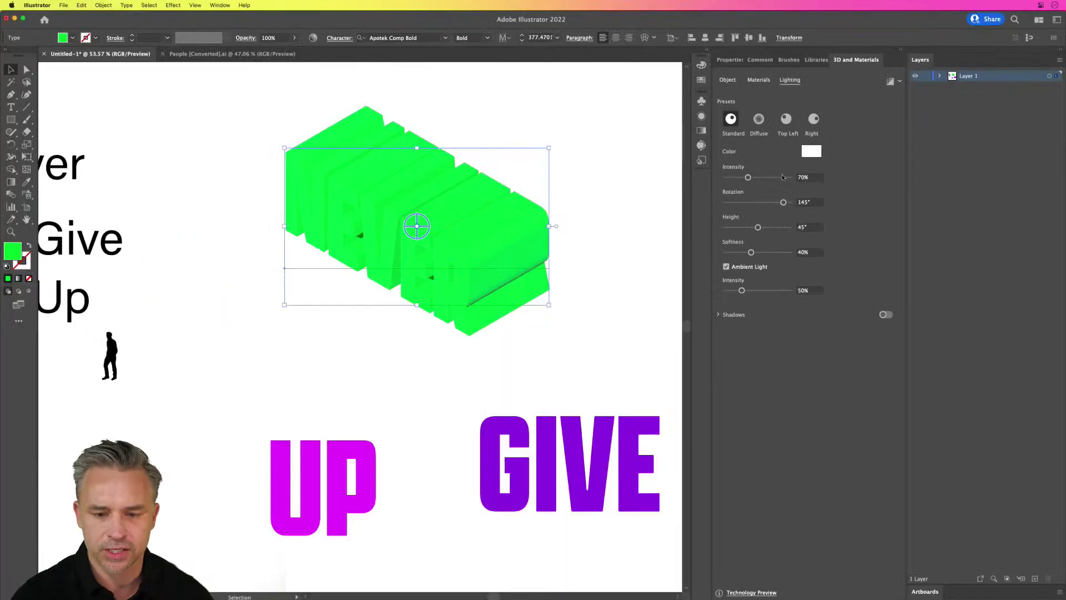
{"action": "left_click_drag", "start_coordinate": [782, 204], "coordinate": [736, 206]}
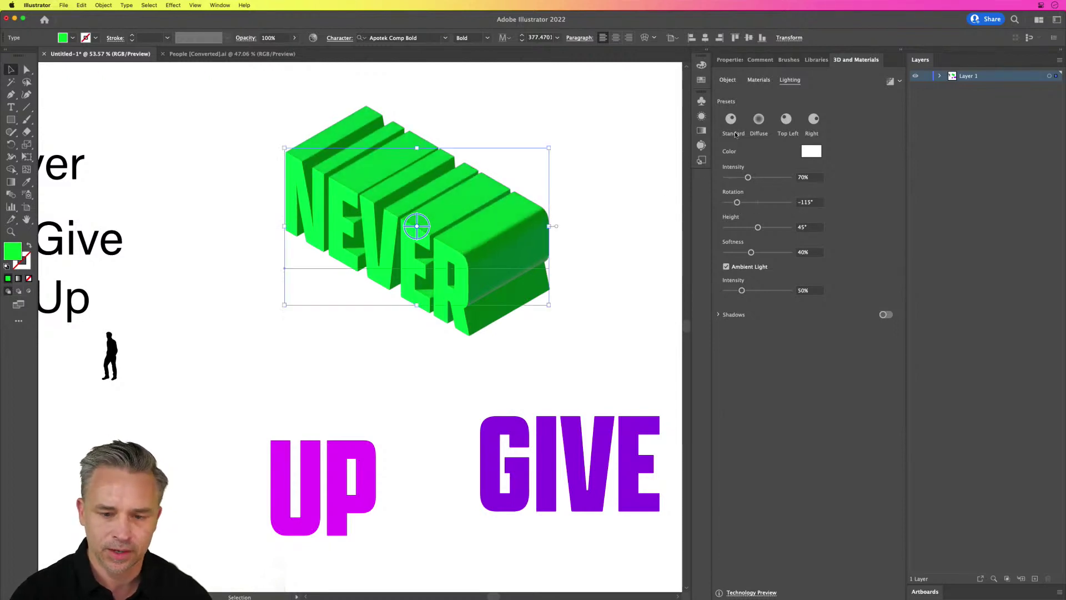
{"action": "left_click_drag", "start_coordinate": [336, 220], "coordinate": [286, 207]}
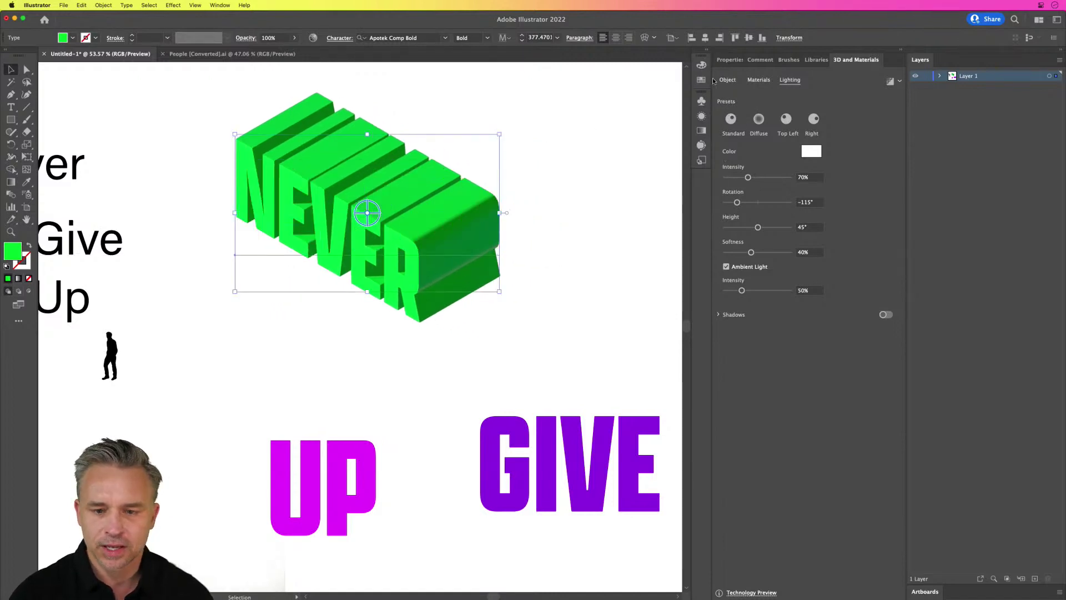
Move GIVE up and left, closer to NEVER, and reselect NEVER.
{"action": "left_click", "coordinate": [725, 80]}
{"action": "mouse_move", "coordinate": [547, 448]}
{"action": "left_mouse_down"}
{"action": "mouse_move", "coordinate": [519, 413]}
{"action": "mouse_move", "coordinate": [547, 447]}
{"action": "left_mouse_up"}
{"action": "left_click", "coordinate": [389, 183]}
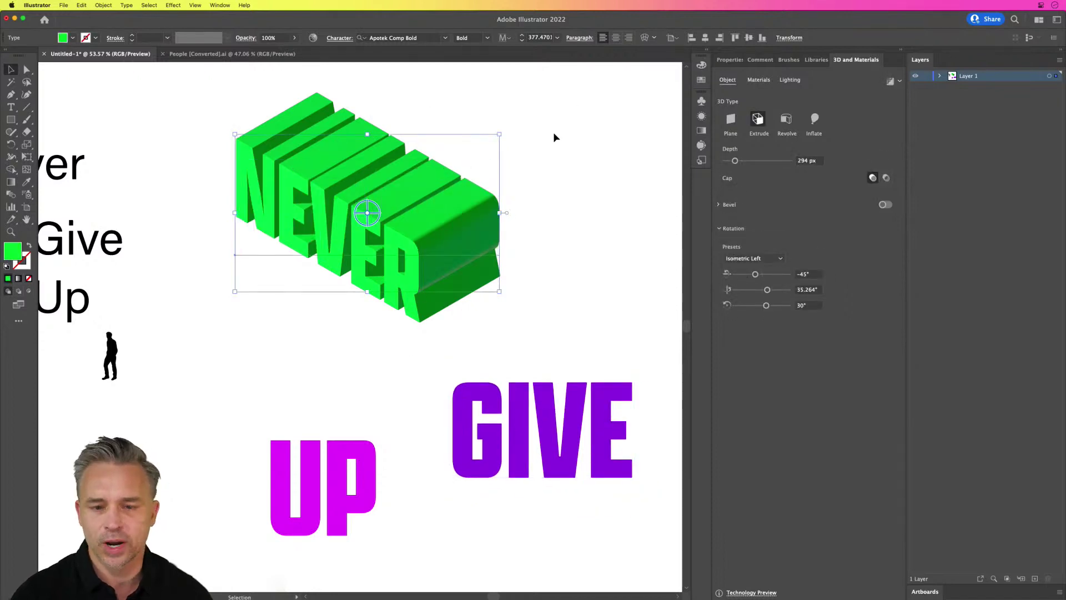
Detach the Graphic Styles panel and float it on the canvas below NEVER.
{"action": "left_click", "coordinate": [707, 50]}
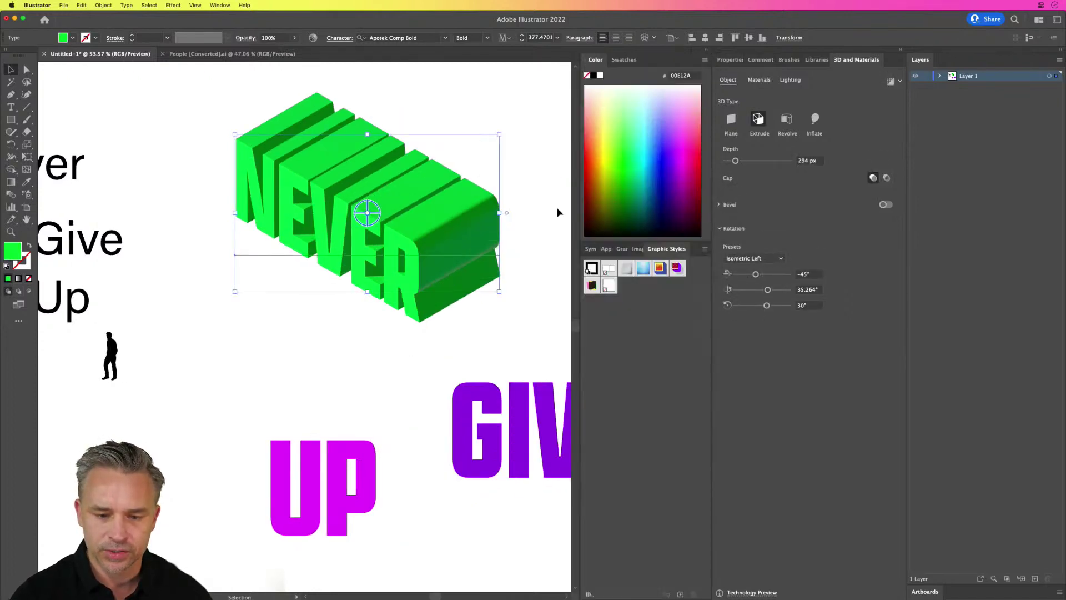
{"action": "left_click", "coordinate": [606, 249]}
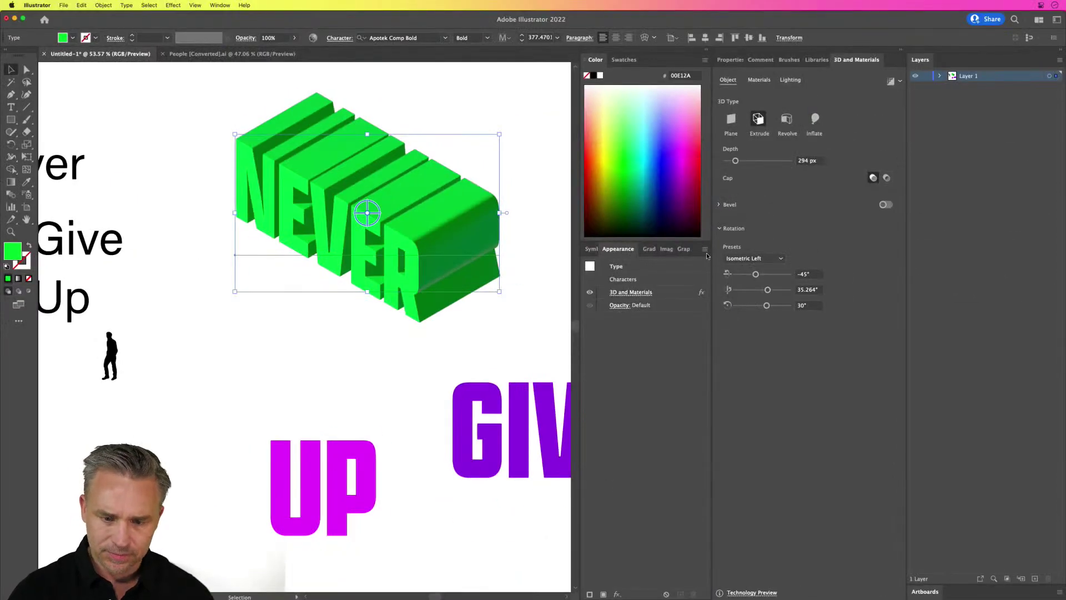
{"action": "left_click", "coordinate": [681, 249]}
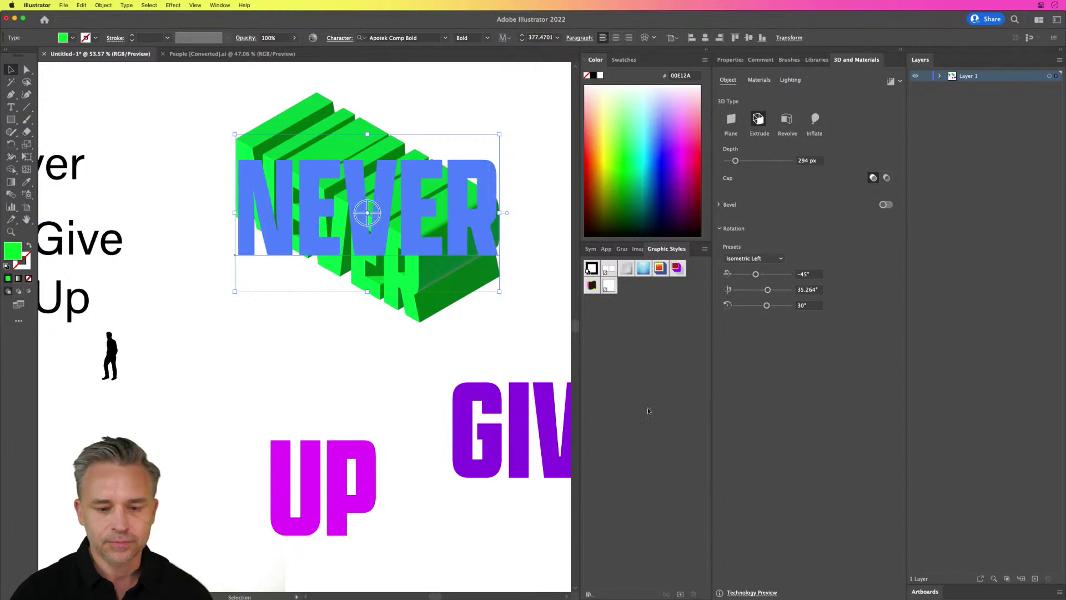
{"action": "mouse_move", "coordinate": [650, 249]}
{"action": "left_mouse_down"}
{"action": "mouse_move", "coordinate": [453, 221]}
{"action": "mouse_move", "coordinate": [453, 203]}
{"action": "left_mouse_up"}
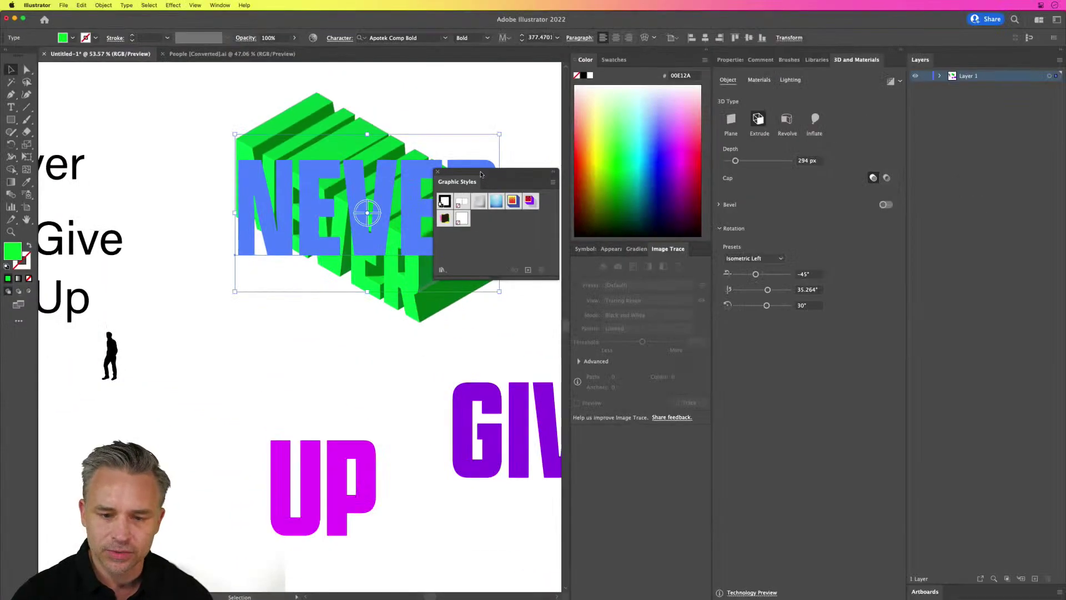
{"action": "left_click_drag", "start_coordinate": [480, 175], "coordinate": [478, 371]}
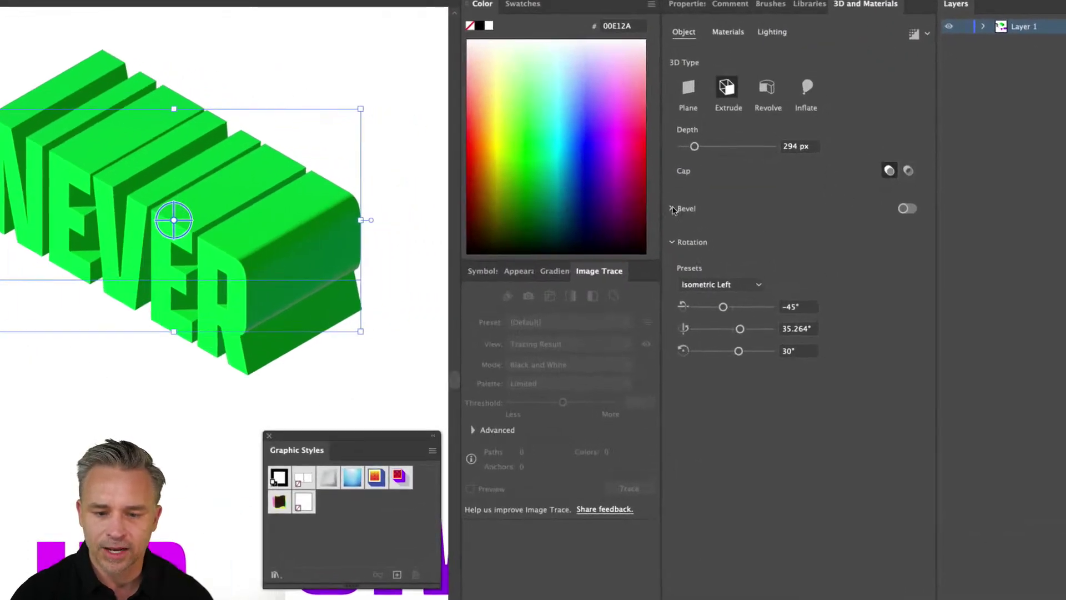
Move NEVER to the right and give it a Step bevel with a repeat of 4.
{"action": "left_click", "coordinate": [672, 209]}
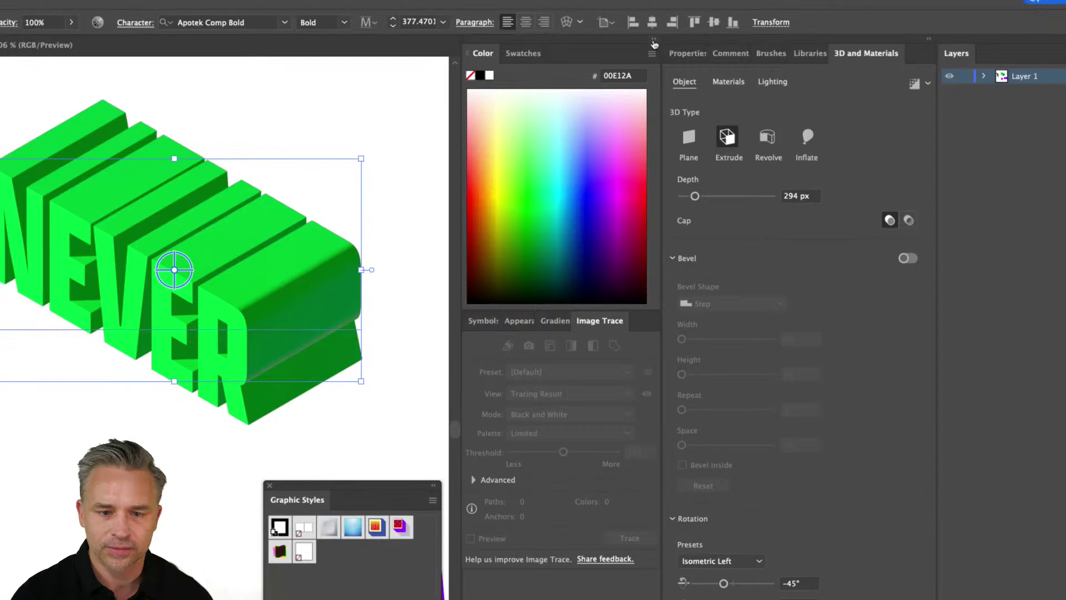
{"action": "left_click", "coordinate": [654, 39]}
{"action": "left_click_drag", "start_coordinate": [179, 203], "coordinate": [402, 212]}
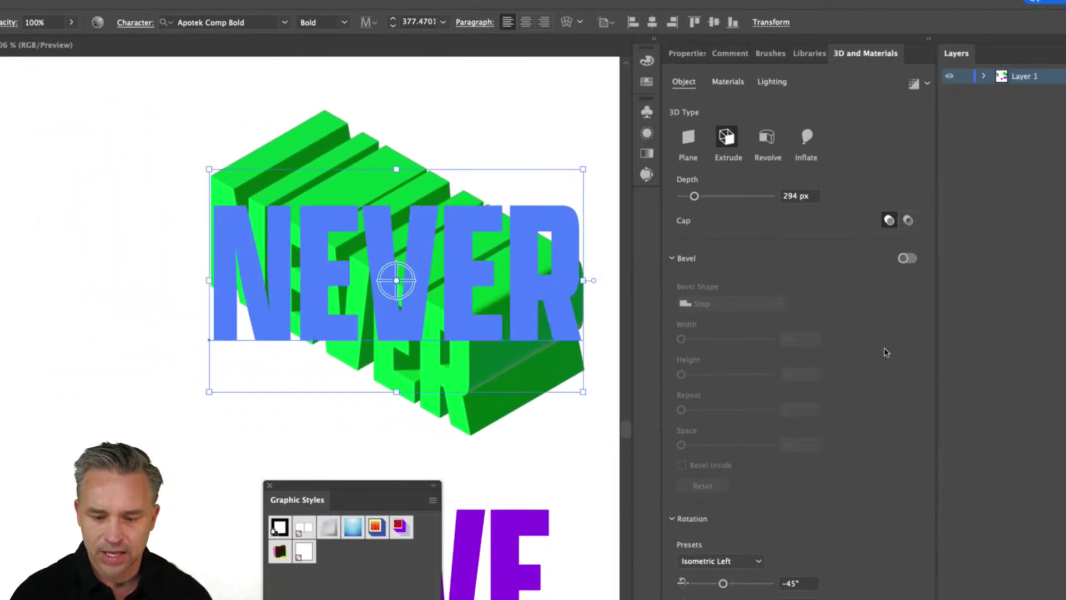
{"action": "left_click", "coordinate": [907, 259]}
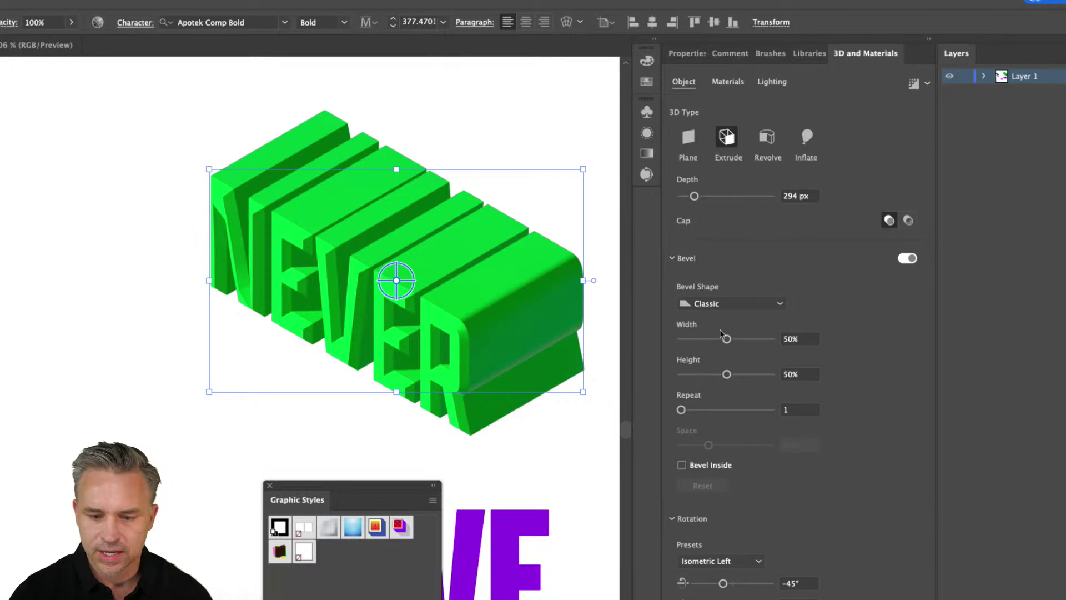
{"action": "left_click", "coordinate": [739, 309]}
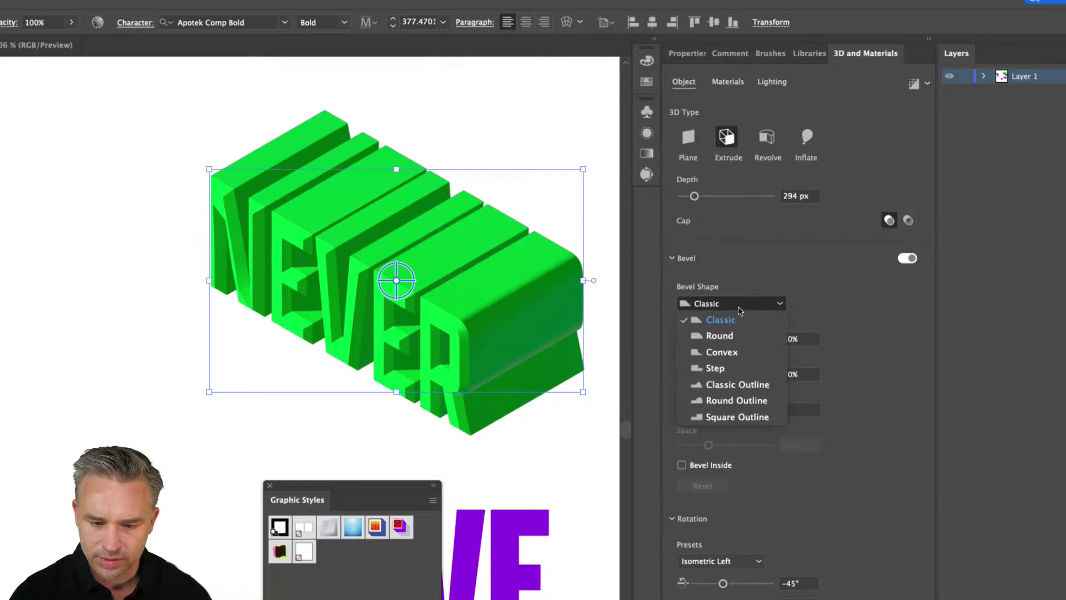
{"action": "left_click", "coordinate": [726, 370]}
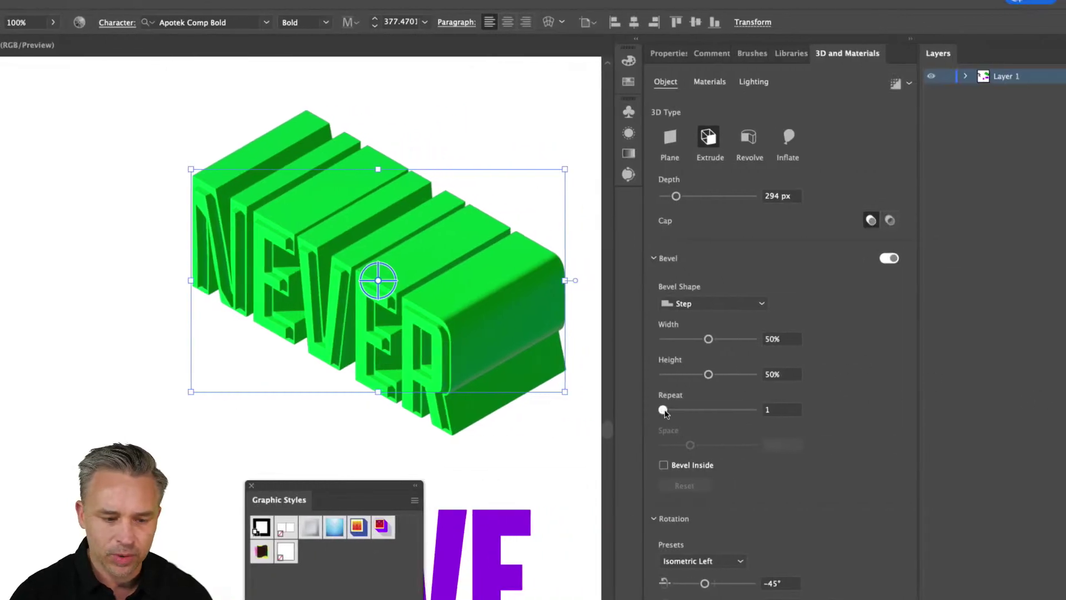
{"action": "left_click_drag", "start_coordinate": [663, 410], "coordinate": [693, 411]}
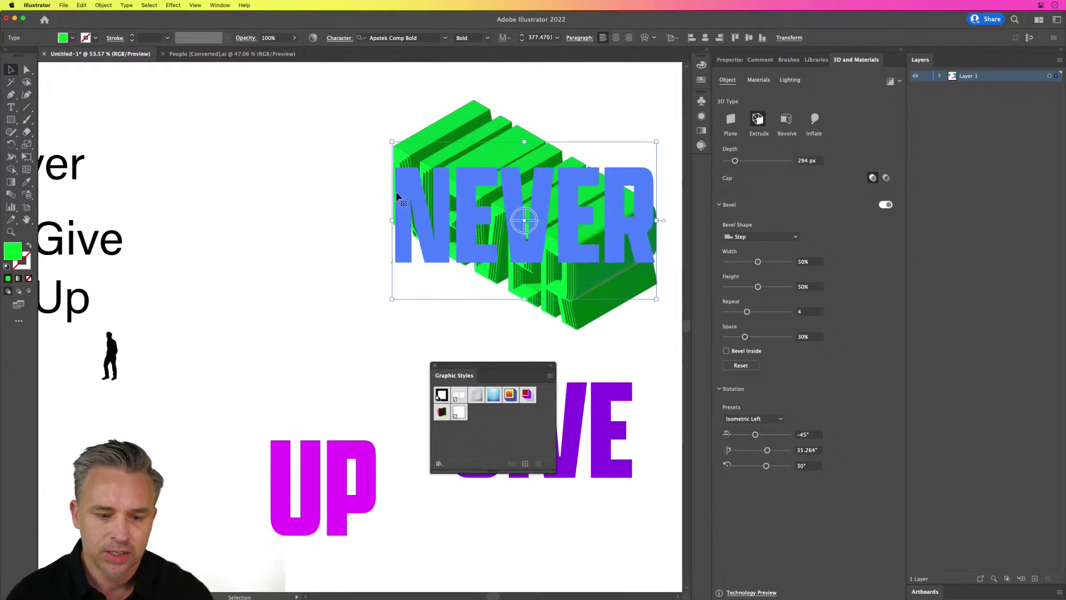
Move NEVER to the left and save its 3D look as a new graphic style.
{"action": "left_click_drag", "start_coordinate": [431, 186], "coordinate": [318, 195]}
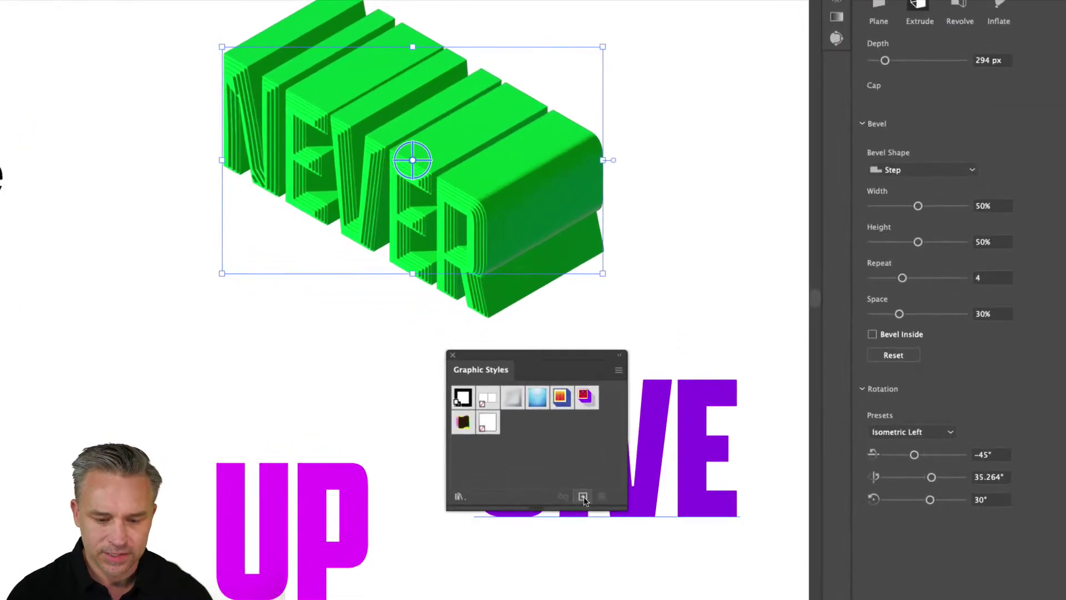
{"action": "left_click", "coordinate": [524, 464]}
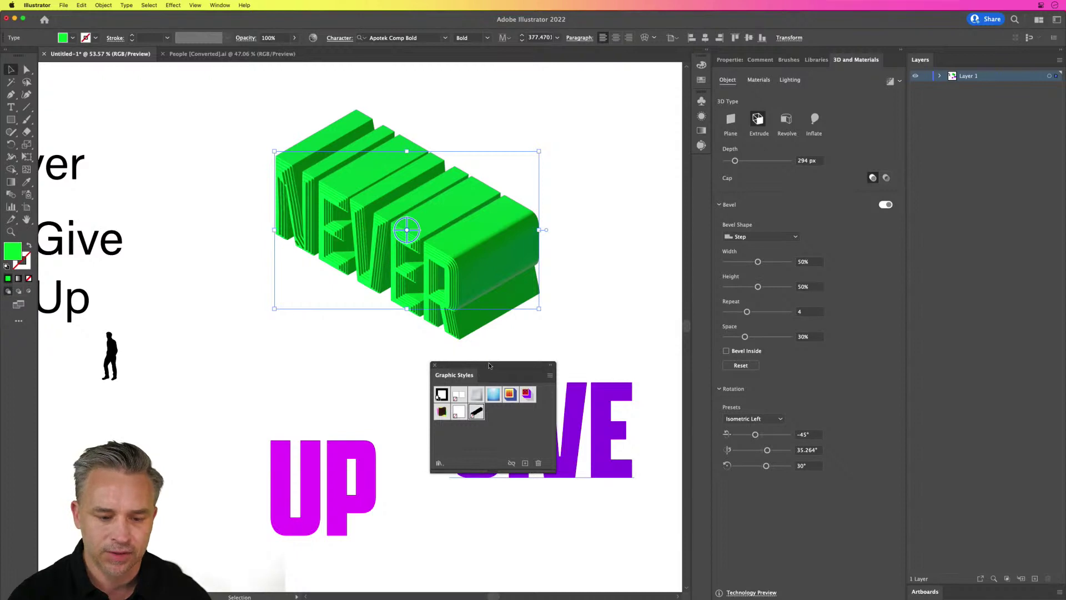
{"action": "left_click_drag", "start_coordinate": [489, 366], "coordinate": [272, 317]}
Move NEVER up and left and GIVE up, and apply the newly saved graphic style to GIVE.
{"action": "left_click_drag", "start_coordinate": [423, 244], "coordinate": [308, 190]}
{"action": "left_click_drag", "start_coordinate": [527, 392], "coordinate": [509, 286]}
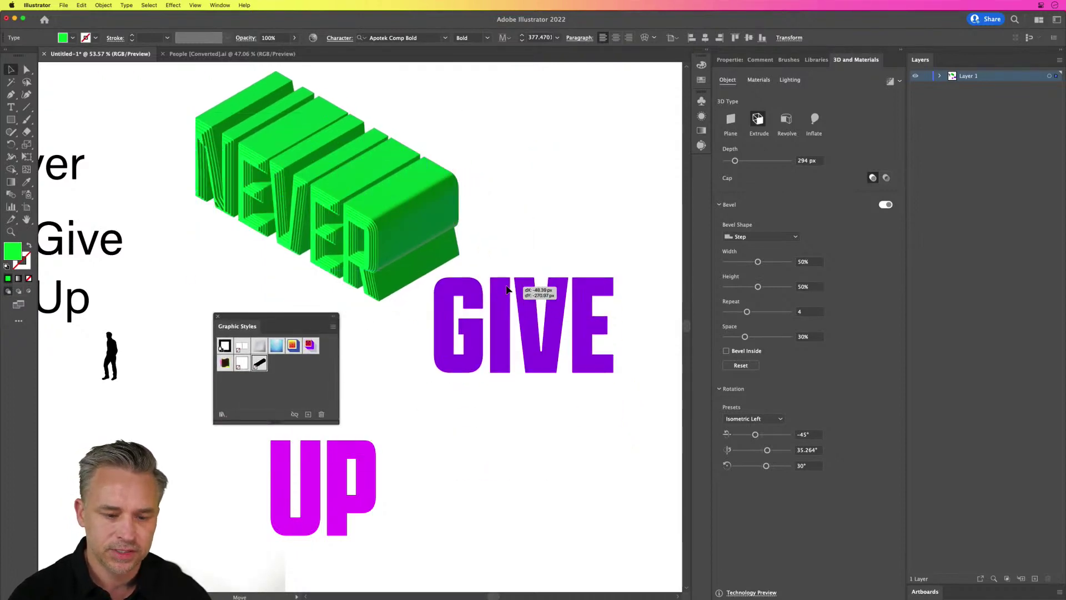
{"action": "left_click", "coordinate": [259, 363]}
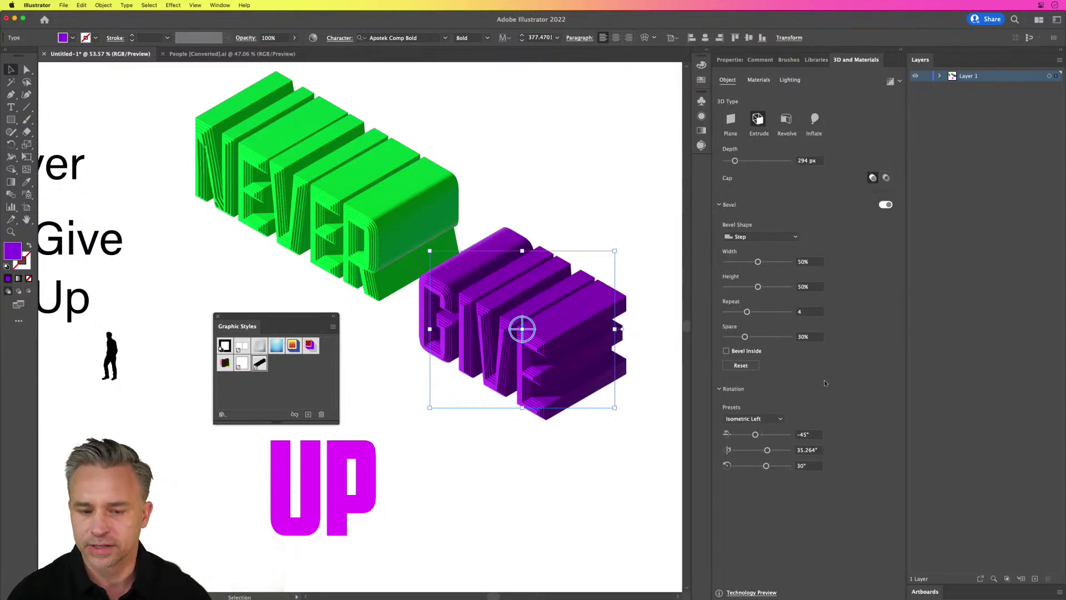
Apply the Isometric Right rotation preset to GIVE and set its lighting rotation to 71°.
{"action": "left_click", "coordinate": [778, 419]}
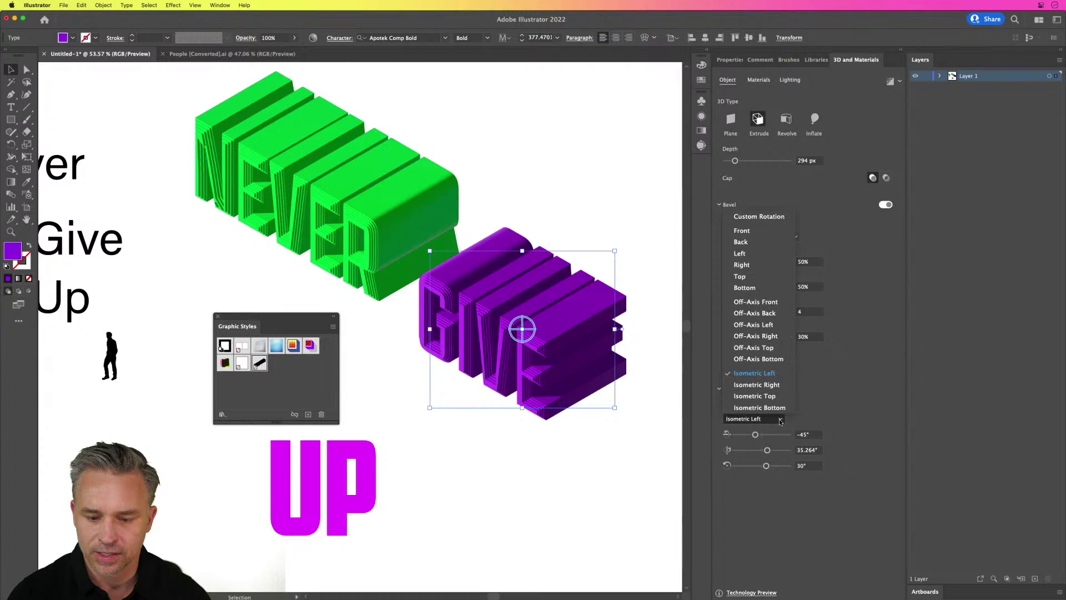
{"action": "left_click", "coordinate": [784, 385]}
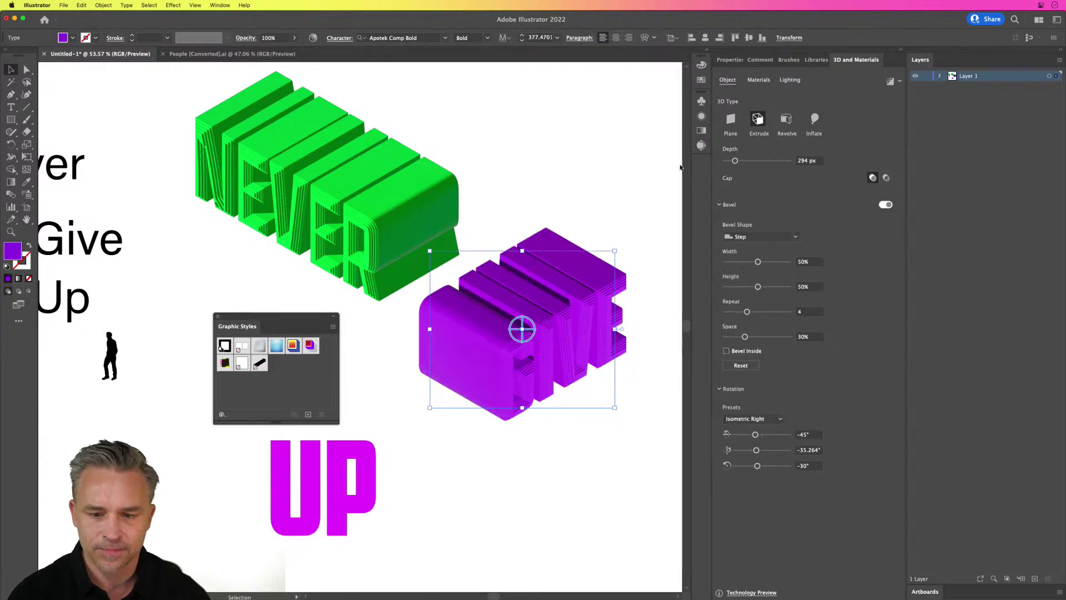
{"action": "left_click", "coordinate": [789, 80]}
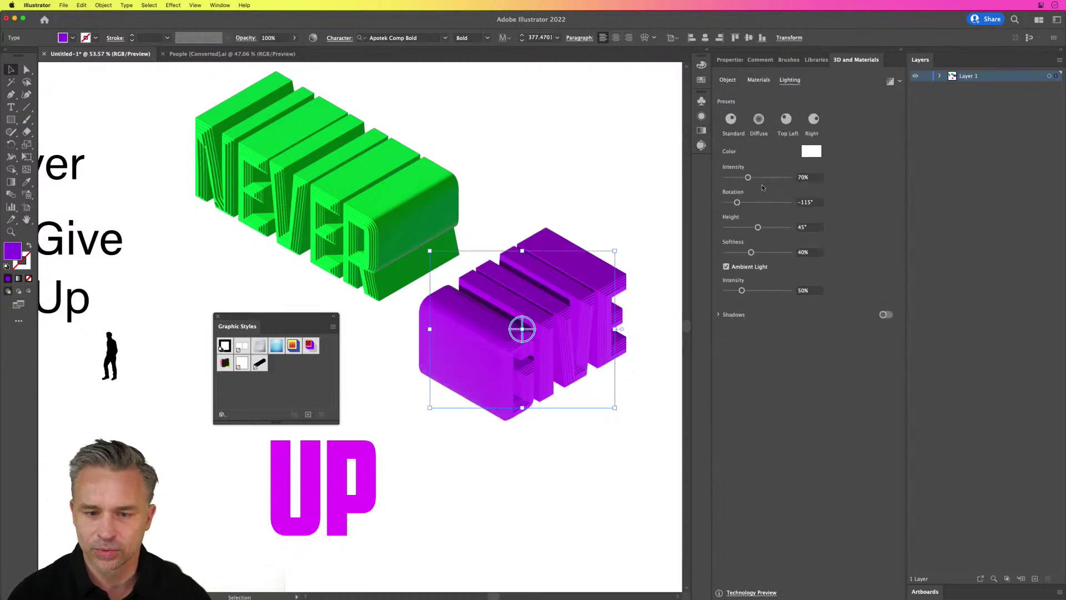
{"action": "left_click_drag", "start_coordinate": [736, 203], "coordinate": [769, 204]}
Tuck GIVE behind and below NEVER, and move UP to the space below GIVE.
{"action": "left_click_drag", "start_coordinate": [472, 359], "coordinate": [476, 288]}
{"action": "left_click_drag", "start_coordinate": [347, 180], "coordinate": [477, 285]}
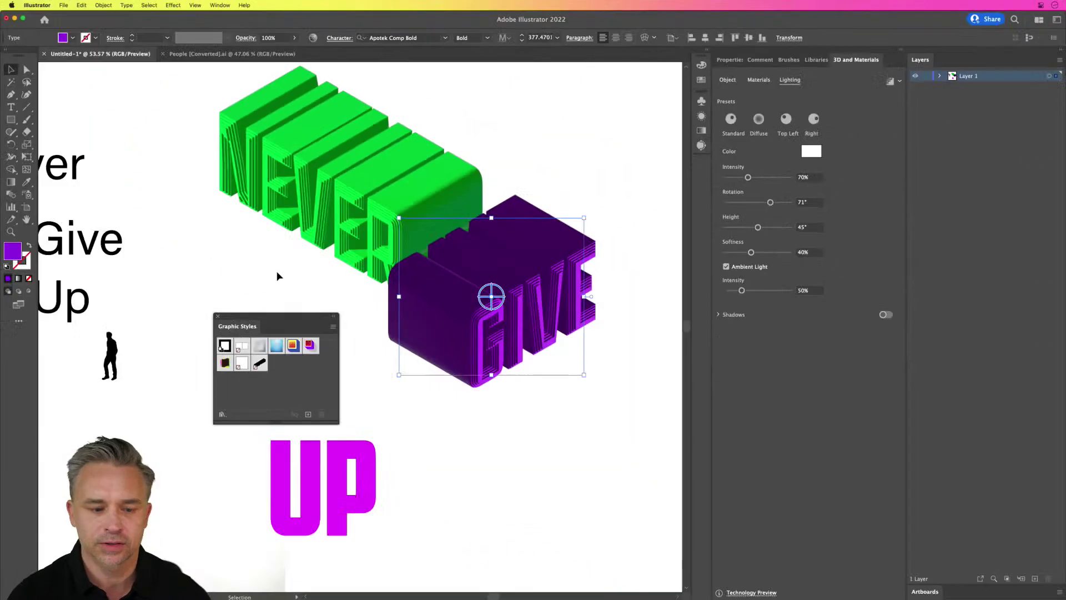
{"action": "left_click_drag", "start_coordinate": [269, 328], "coordinate": [211, 285]}
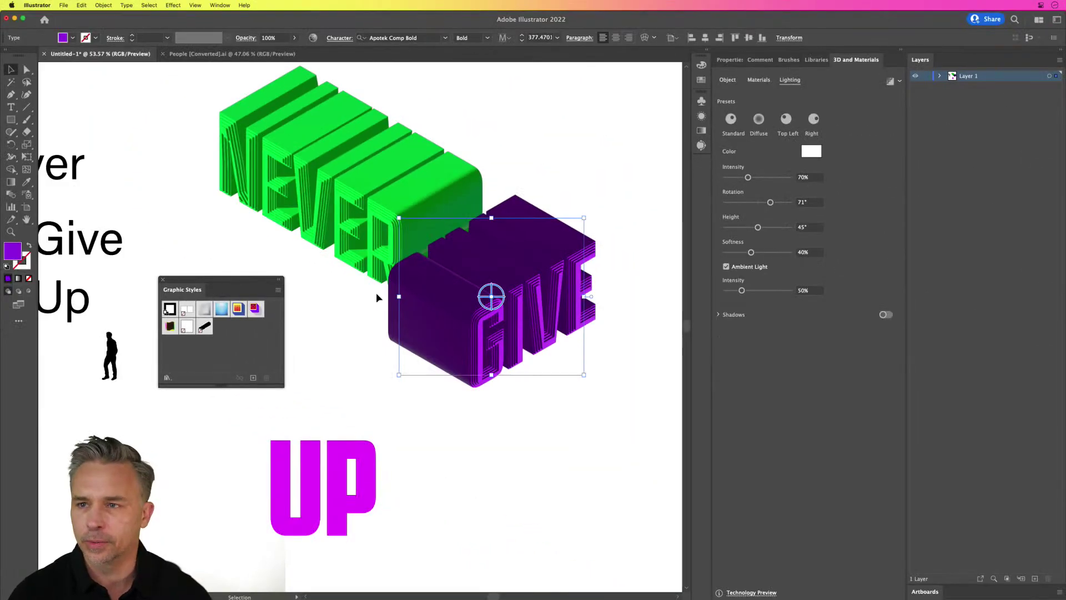
{"action": "left_click_drag", "start_coordinate": [427, 311], "coordinate": [341, 347]}
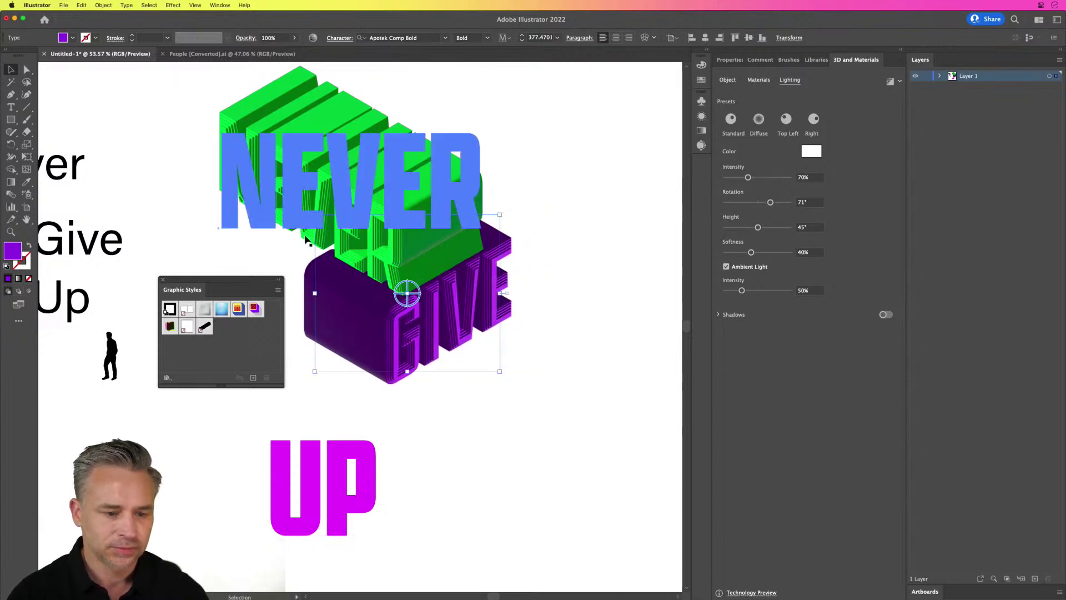
{"action": "left_click_drag", "start_coordinate": [327, 495], "coordinate": [511, 443]}
Try copying GIVE's 3D appearance onto UP with the Eyedropper, and undo it.
{"action": "key", "text": "i"}
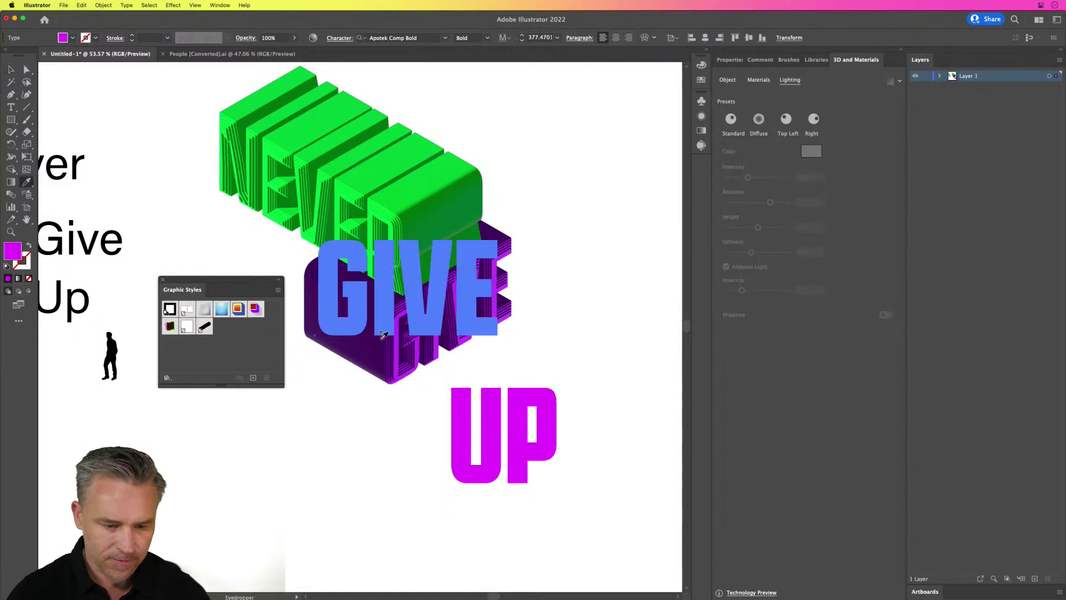
{"action": "left_click", "coordinate": [399, 349]}
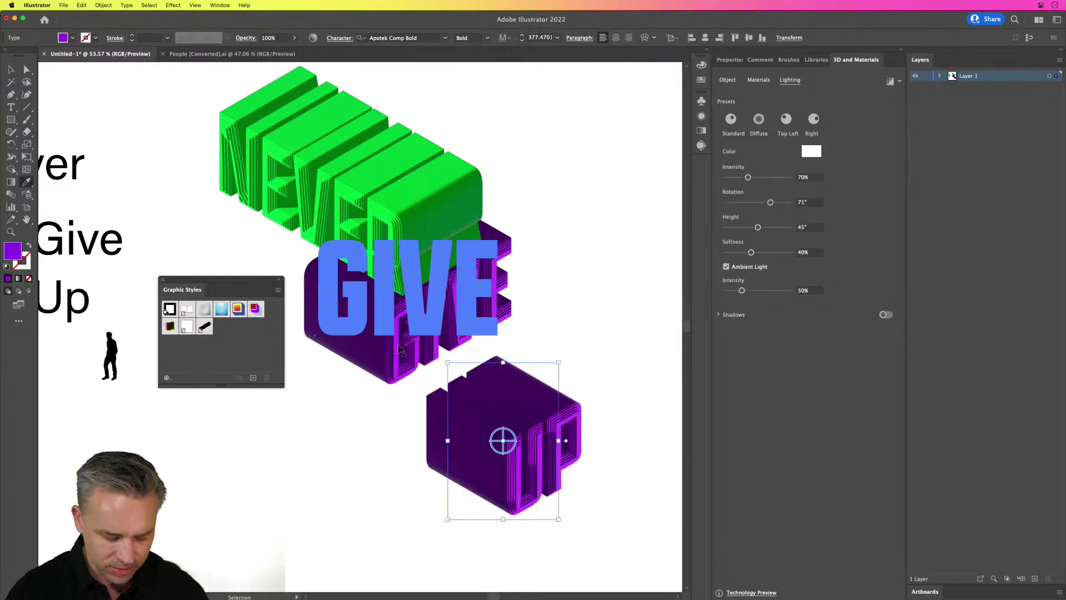
{"action": "key", "text": "super+z"}
{"action": "left_click", "coordinate": [9, 69]}
Copy NEVER's 3D appearance onto UP with the Eyedropper and tuck UP behind the bottom of GIVE.
{"action": "left_click", "coordinate": [26, 181]}
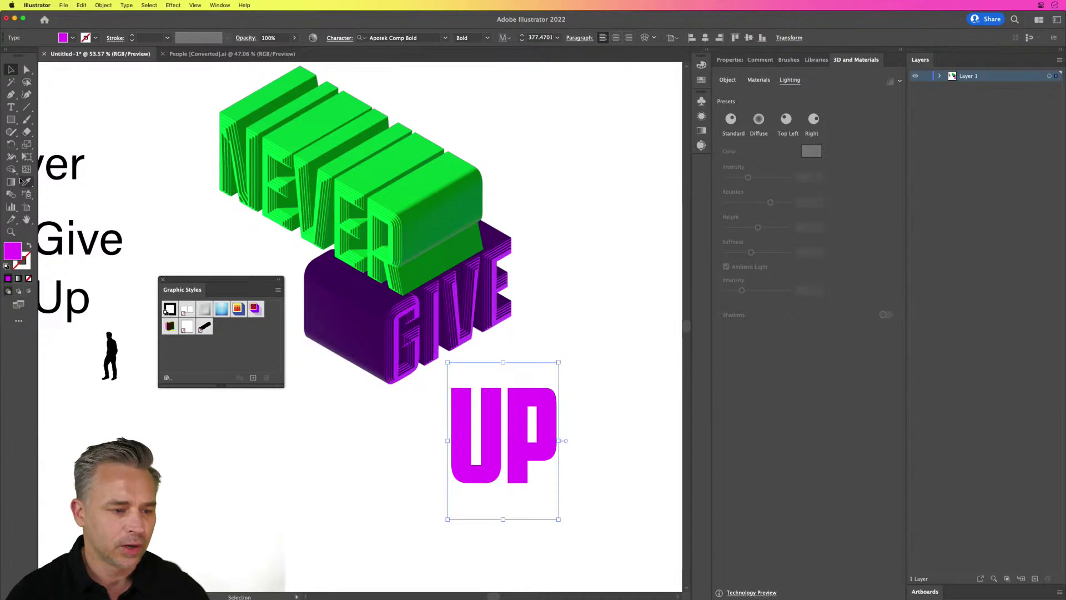
{"action": "key", "text": "super+shift+a"}
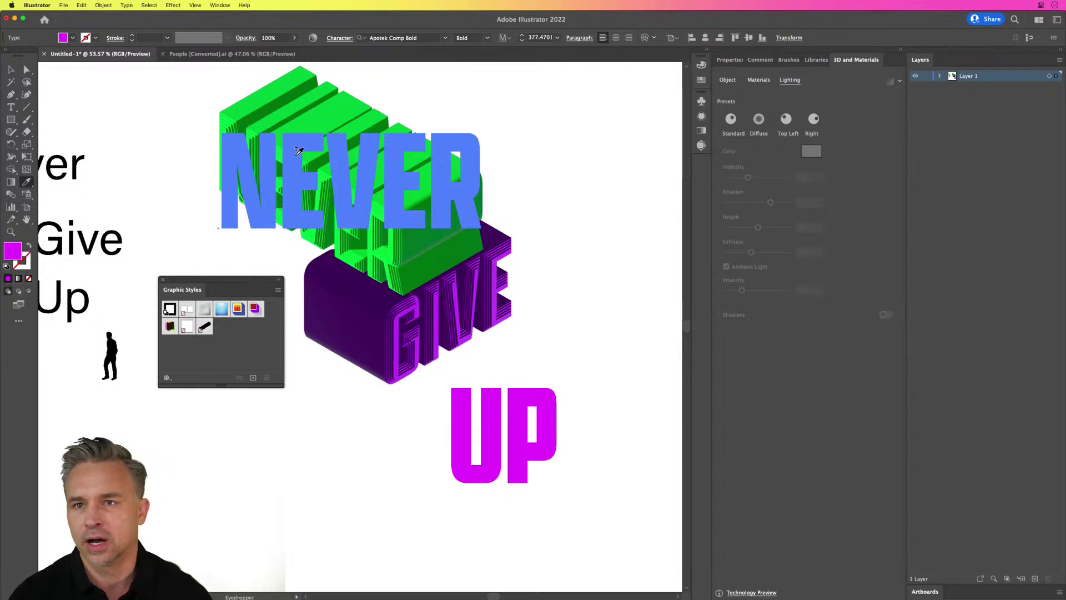
{"action": "left_click", "coordinate": [299, 151]}
{"action": "left_click", "coordinate": [12, 70]}
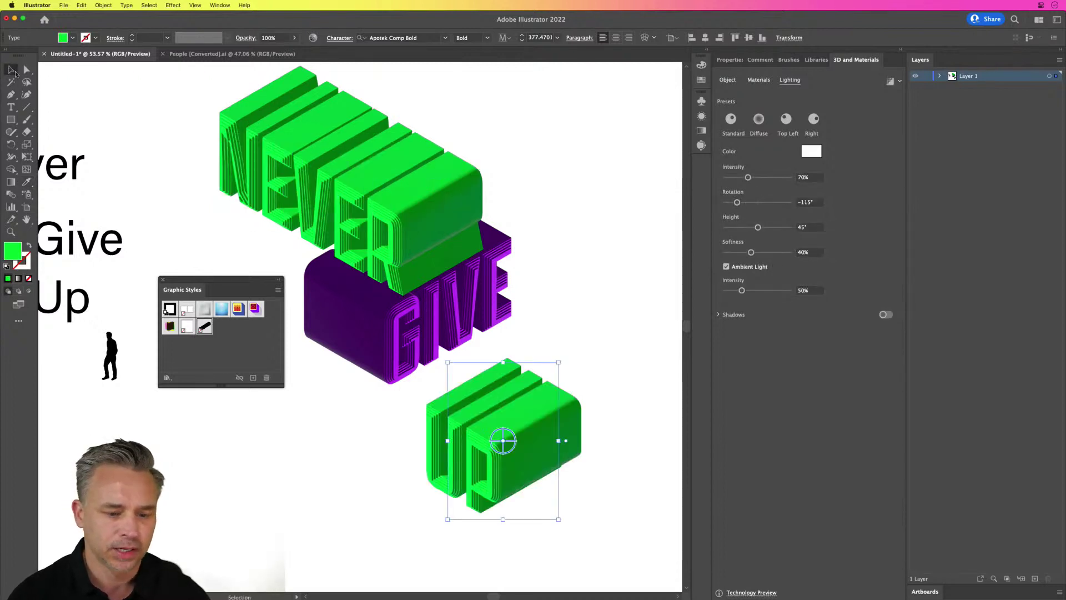
{"action": "left_click_drag", "start_coordinate": [465, 427], "coordinate": [396, 382]}
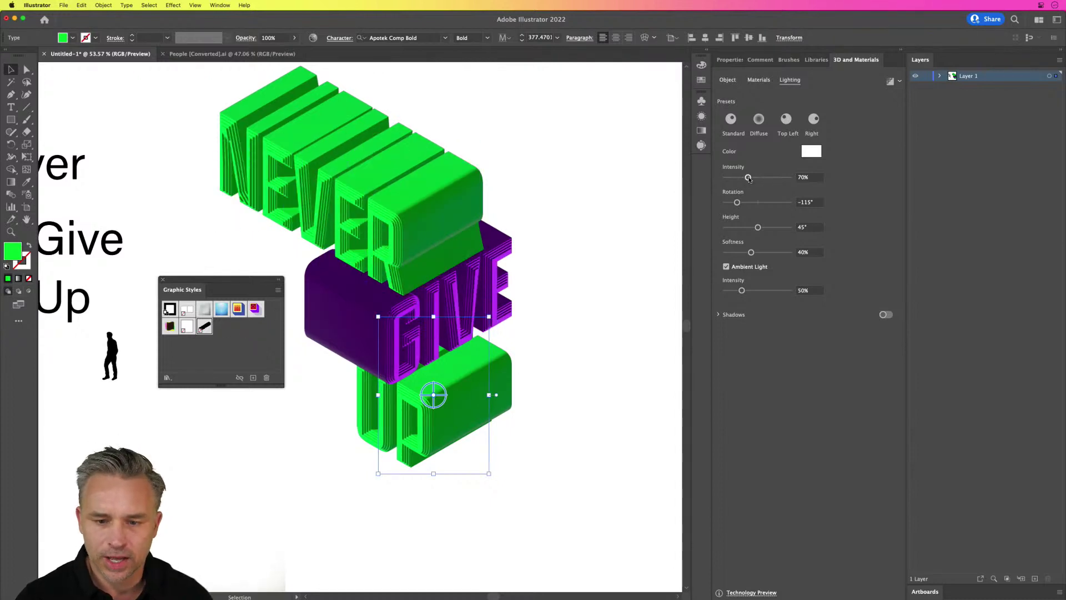
Set the extrusion depth to 447 px for UP and 714 px for GIVE, and shift both words up and left beneath NEVER.
{"action": "left_click", "coordinate": [724, 80]}
{"action": "mouse_move", "coordinate": [738, 161]}
{"action": "left_mouse_down"}
{"action": "mouse_move", "coordinate": [751, 162]}
{"action": "mouse_move", "coordinate": [741, 163]}
{"action": "left_mouse_up"}
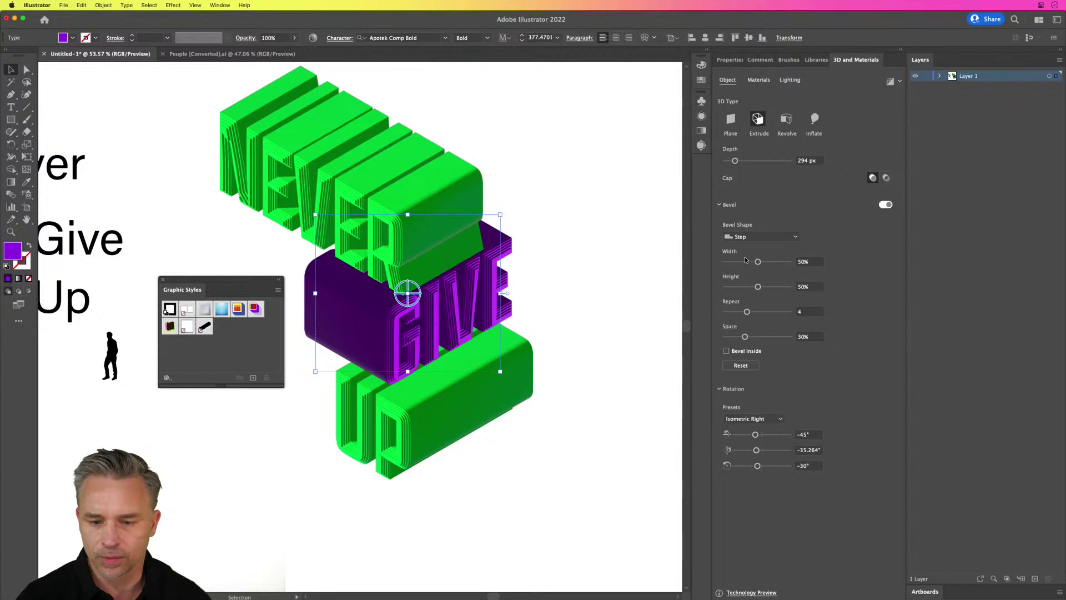
{"action": "left_click_drag", "start_coordinate": [734, 162], "coordinate": [748, 163]}
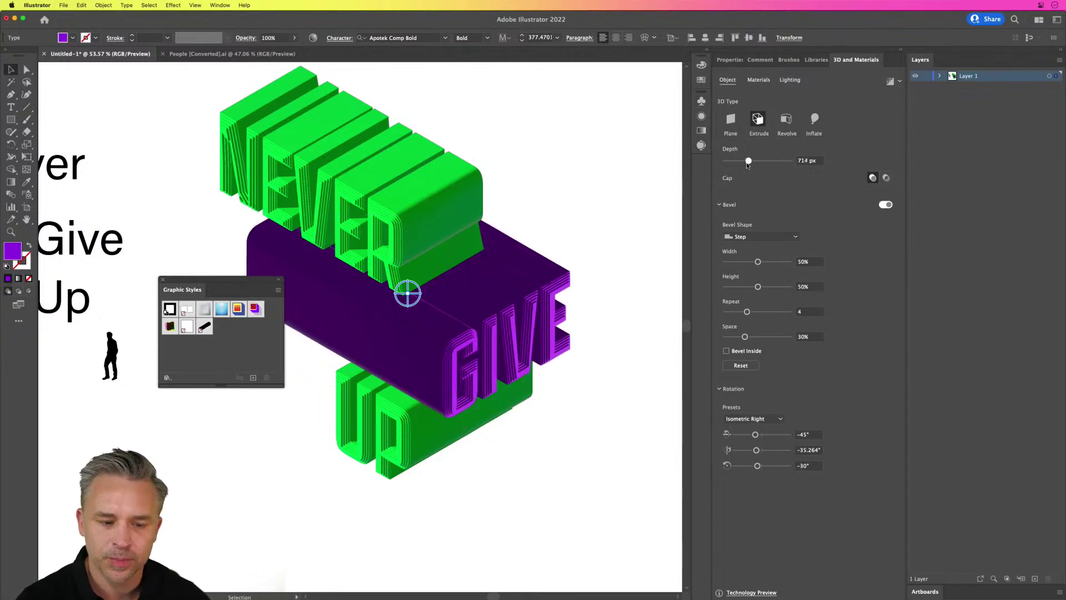
{"action": "left_click_drag", "start_coordinate": [424, 376], "coordinate": [380, 339]}
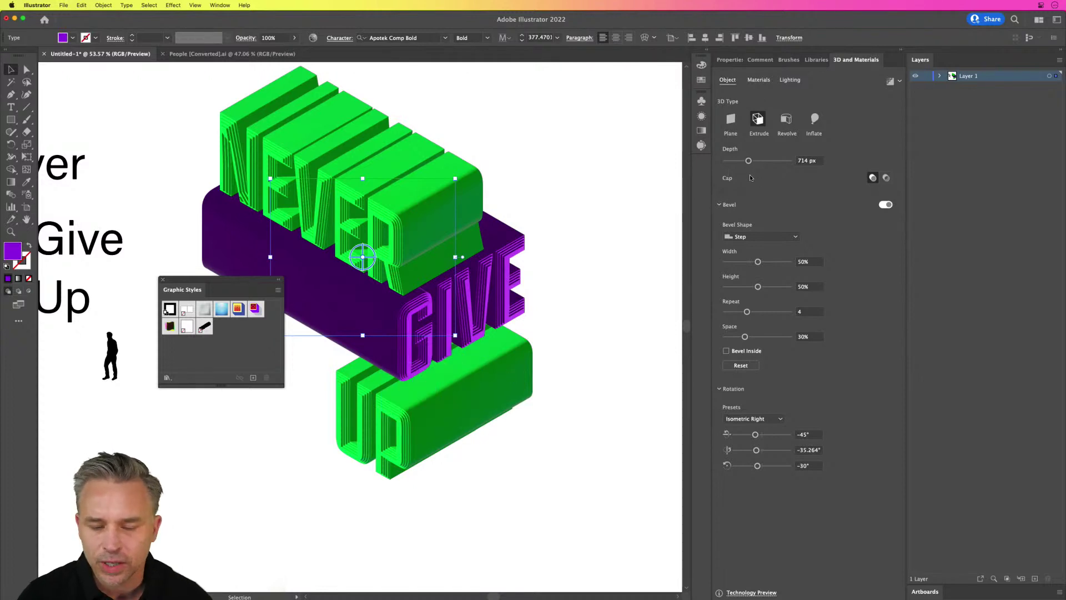
{"action": "left_click_drag", "start_coordinate": [348, 450], "coordinate": [333, 411]}
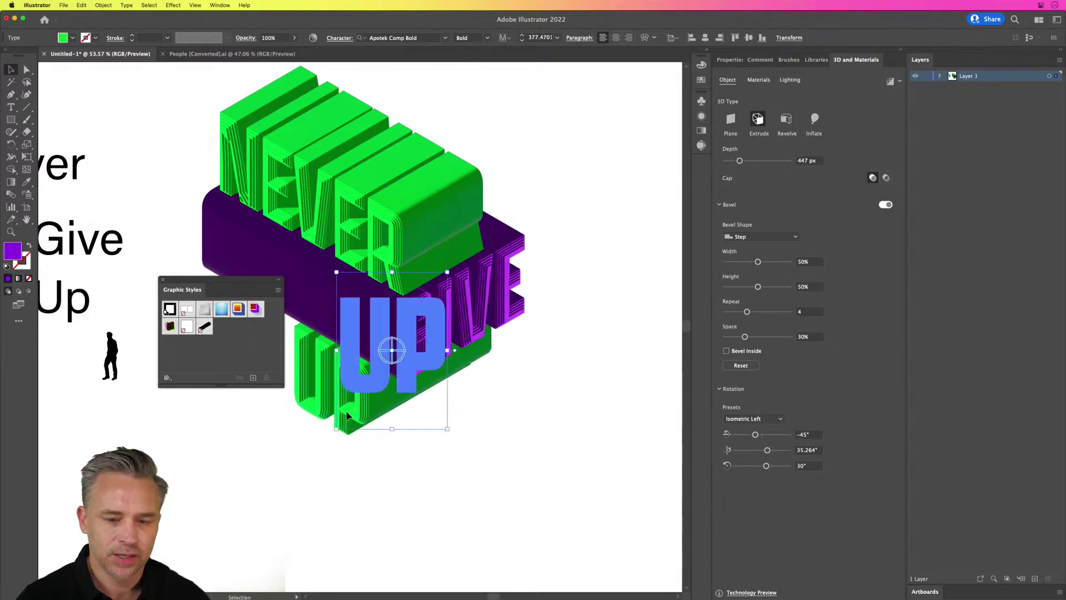
Recolor UP from the color spectrum to a bright purple, DA00ED.
{"action": "left_click", "coordinate": [702, 50]}
{"action": "left_click_drag", "start_coordinate": [630, 150], "coordinate": [601, 166]}
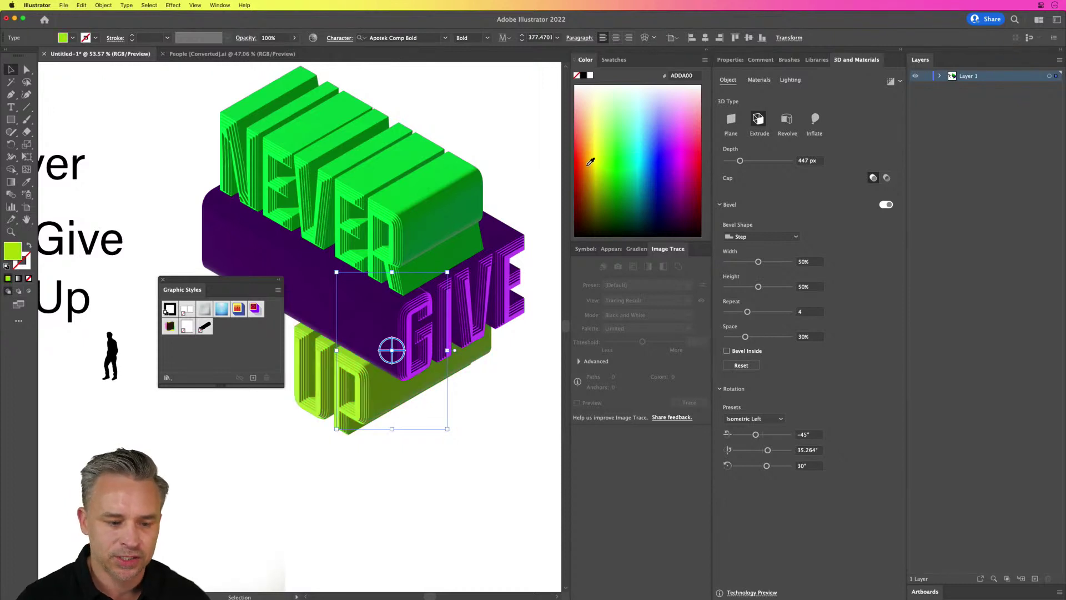
{"action": "left_click", "coordinate": [681, 161]}
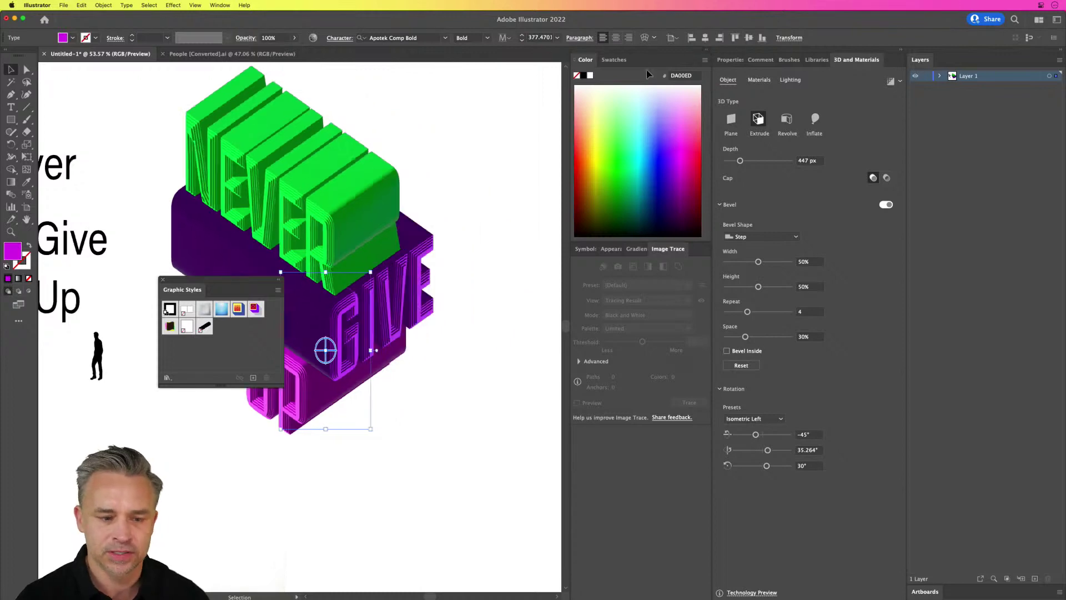
{"action": "left_click", "coordinate": [709, 50]}
Dock the floating Graphic Styles panel with the collapsed panels and move NEVER slightly up and left.
{"action": "mouse_move", "coordinate": [184, 289]}
{"action": "left_mouse_down"}
{"action": "mouse_move", "coordinate": [268, 321]}
{"action": "mouse_move", "coordinate": [684, 278]}
{"action": "mouse_move", "coordinate": [745, 135]}
{"action": "mouse_move", "coordinate": [700, 108]}
{"action": "left_mouse_up"}
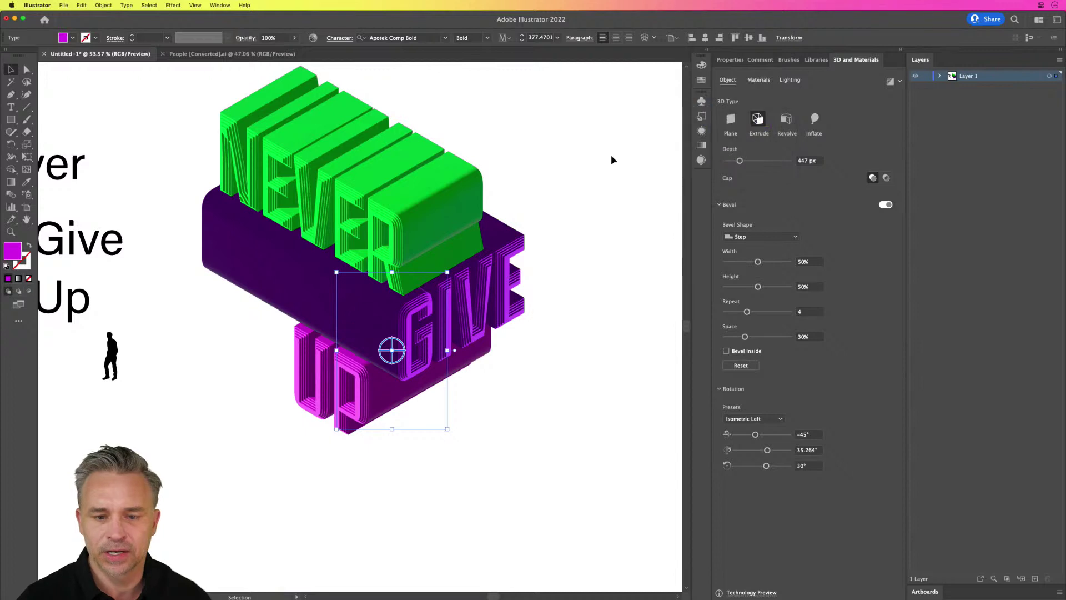
{"action": "left_click", "coordinate": [170, 159]}
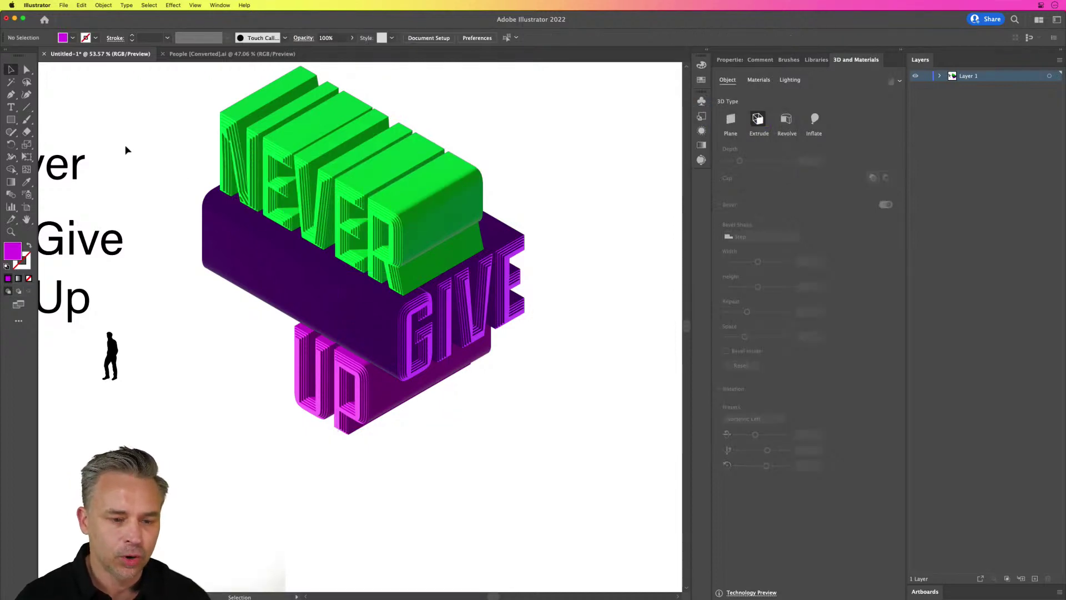
{"action": "left_click_drag", "start_coordinate": [342, 189], "coordinate": [332, 177]}
Enlarge UP to a font size of about 508, reposition it up and left under GIVE, and nudge NEVER left.
{"action": "left_click", "coordinate": [324, 408]}
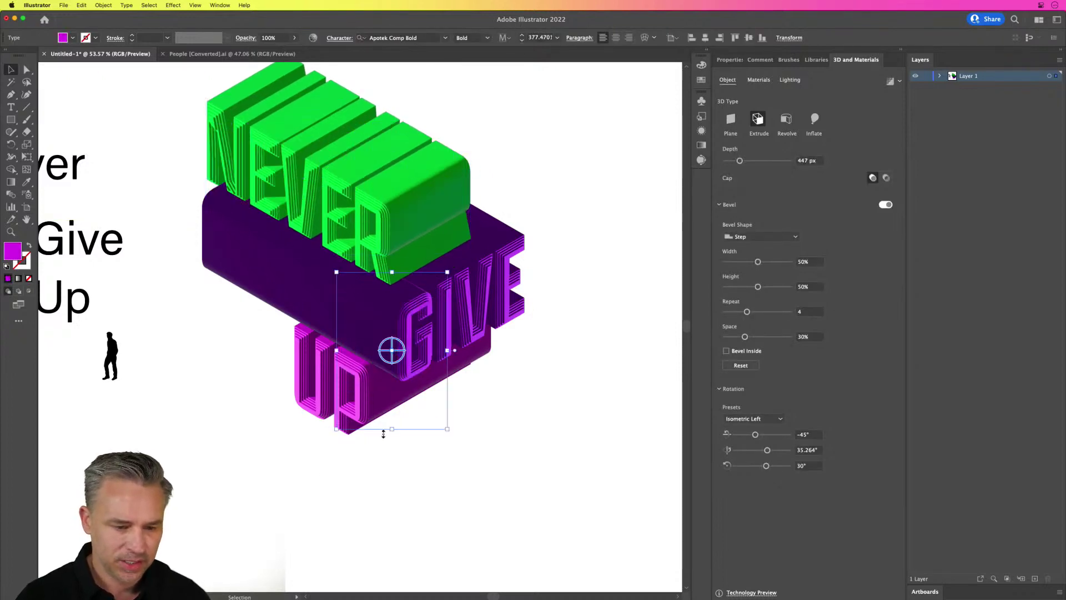
{"action": "left_click_drag", "start_coordinate": [447, 429], "coordinate": [499, 481]}
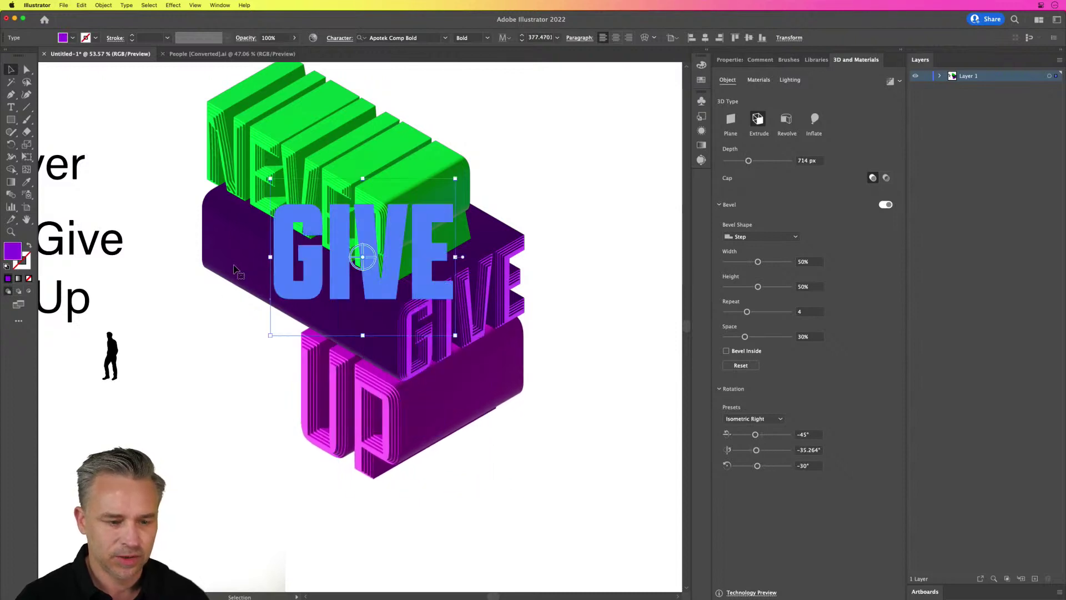
{"action": "left_click_drag", "start_coordinate": [358, 401], "coordinate": [319, 378]}
{"action": "left_click", "coordinate": [167, 174]}
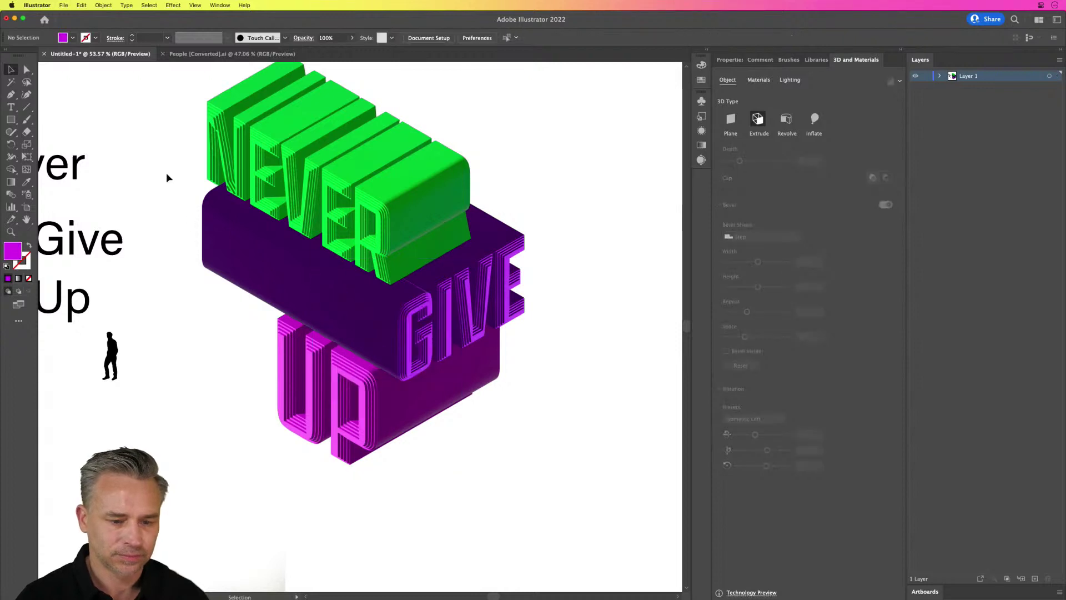
{"action": "left_click_drag", "start_coordinate": [316, 193], "coordinate": [293, 188]}
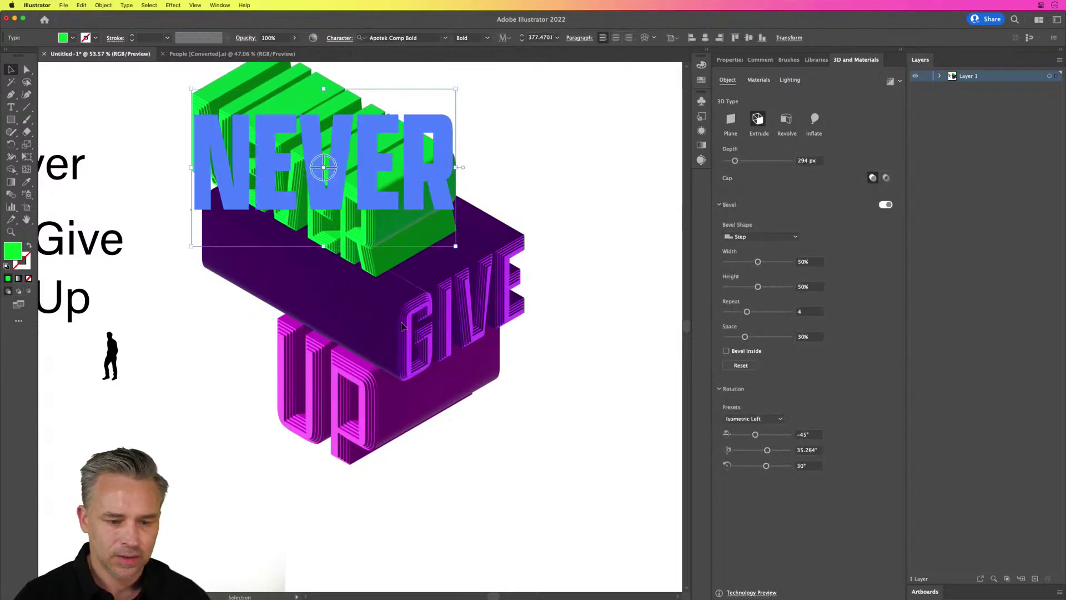
Recolor GIVE to magenta FF00F9 and set its lighting rotation to 102°.
{"action": "double_click", "coordinate": [12, 251]}
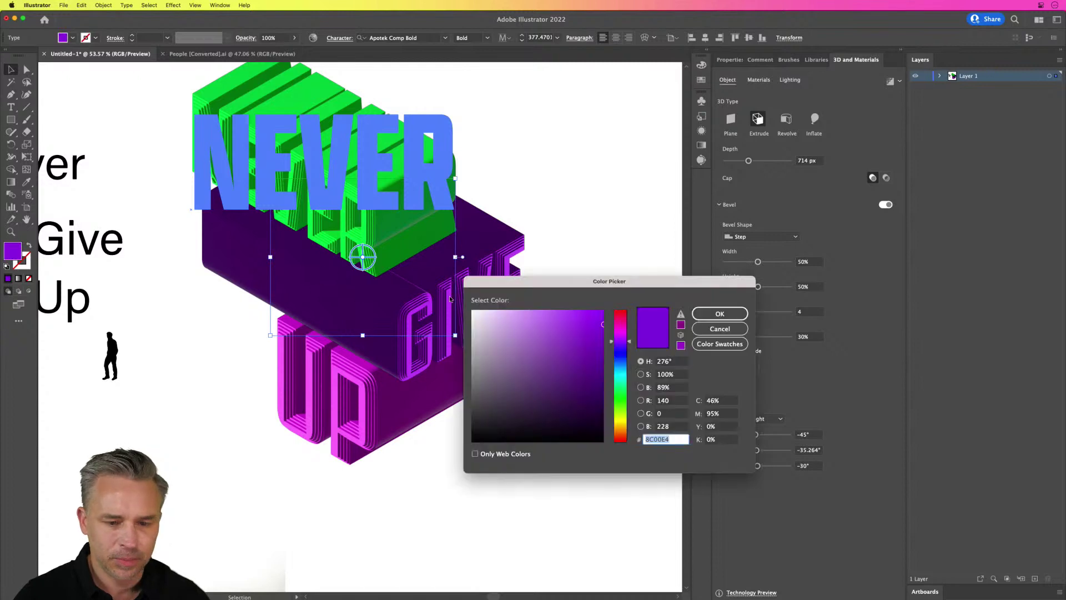
{"action": "left_click", "coordinate": [618, 335]}
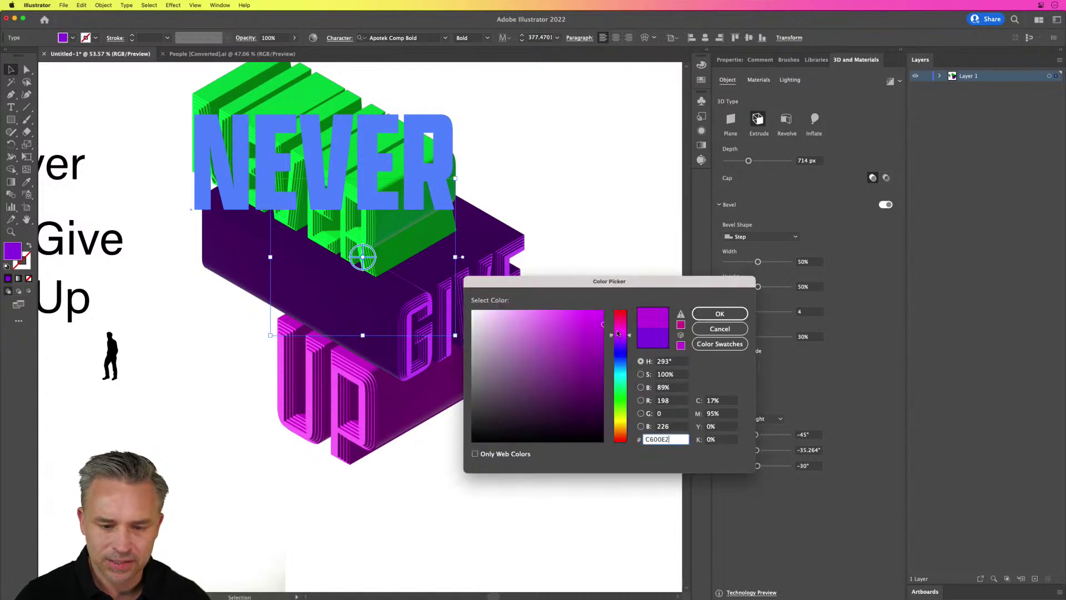
{"action": "left_click_drag", "start_coordinate": [618, 333], "coordinate": [621, 332]}
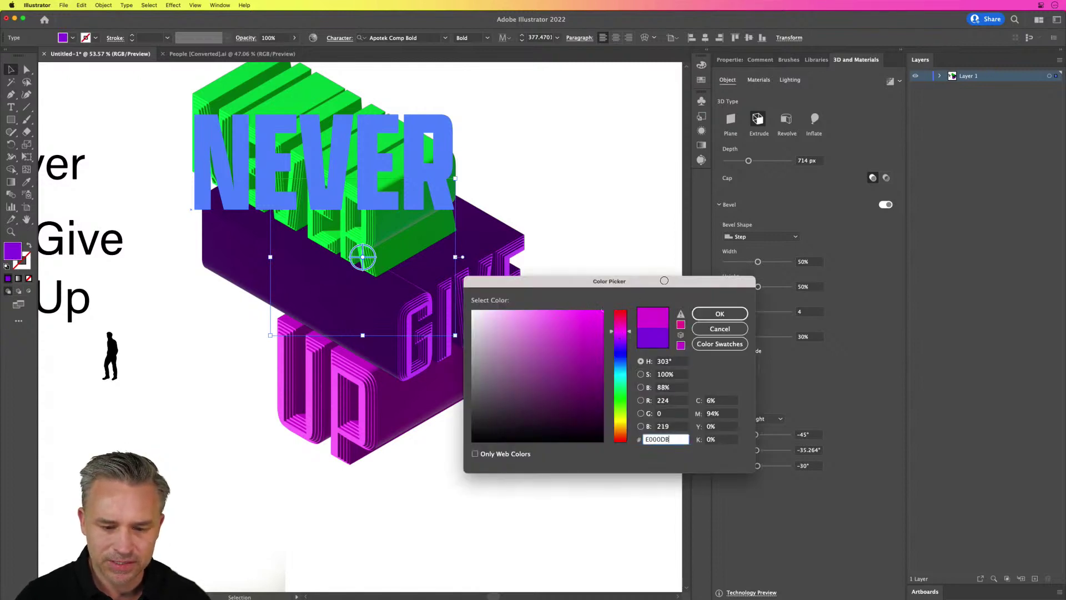
{"action": "left_click_drag", "start_coordinate": [585, 314], "coordinate": [606, 309]}
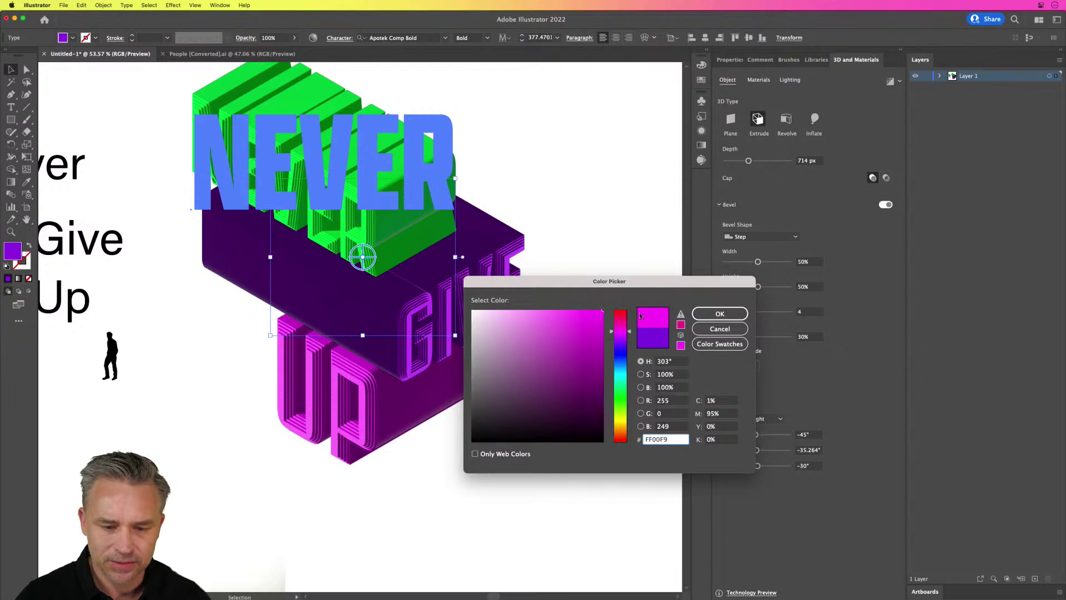
{"action": "left_click", "coordinate": [719, 313]}
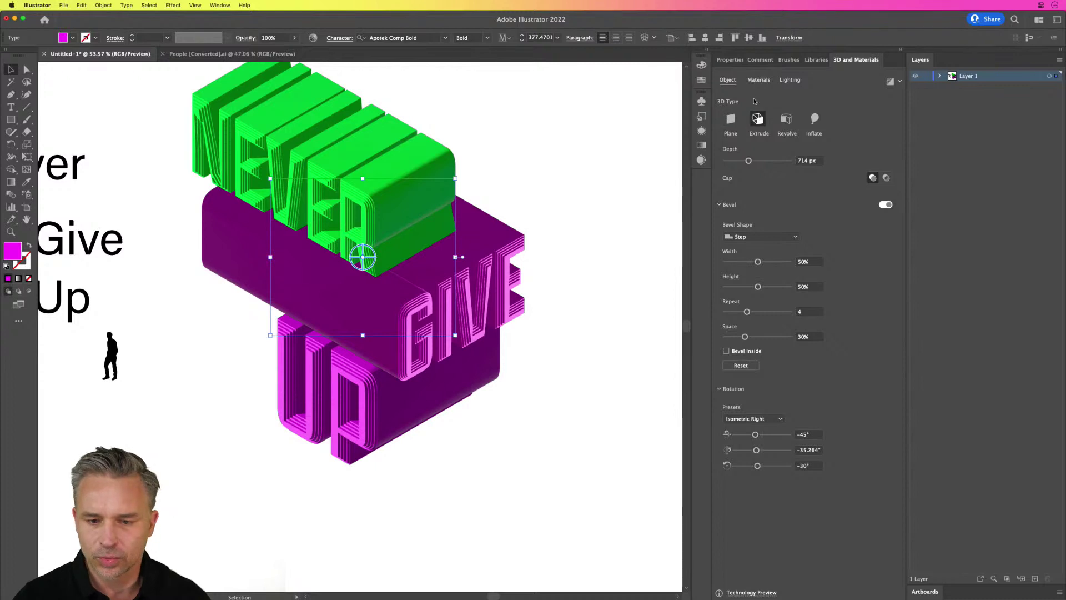
{"action": "left_click", "coordinate": [788, 80]}
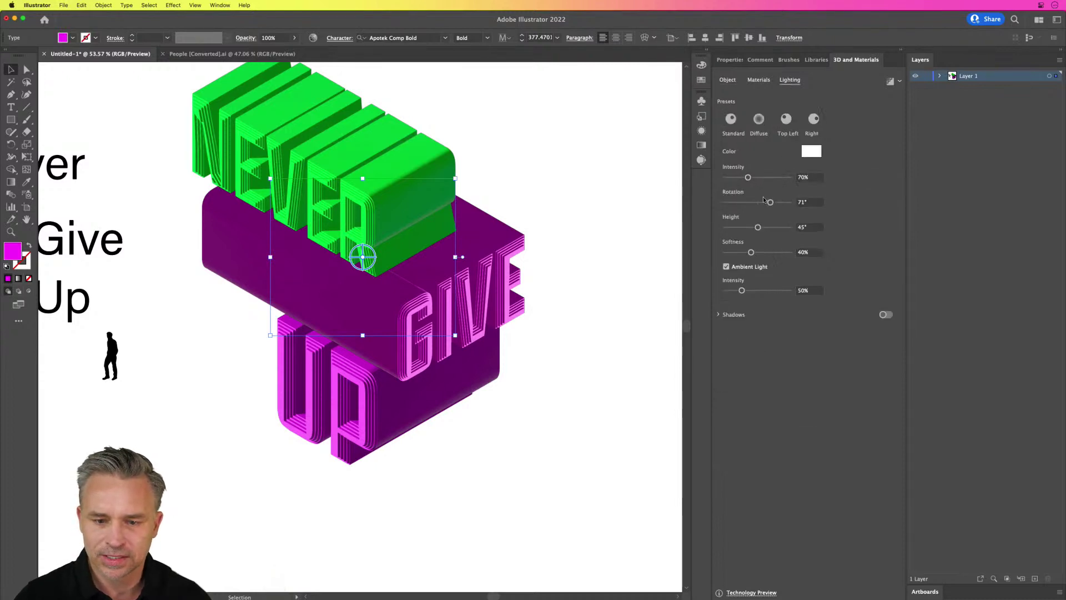
{"action": "mouse_move", "coordinate": [769, 203]}
{"action": "left_mouse_down"}
{"action": "mouse_move", "coordinate": [761, 202]}
{"action": "mouse_move", "coordinate": [776, 203]}
{"action": "left_mouse_up"}
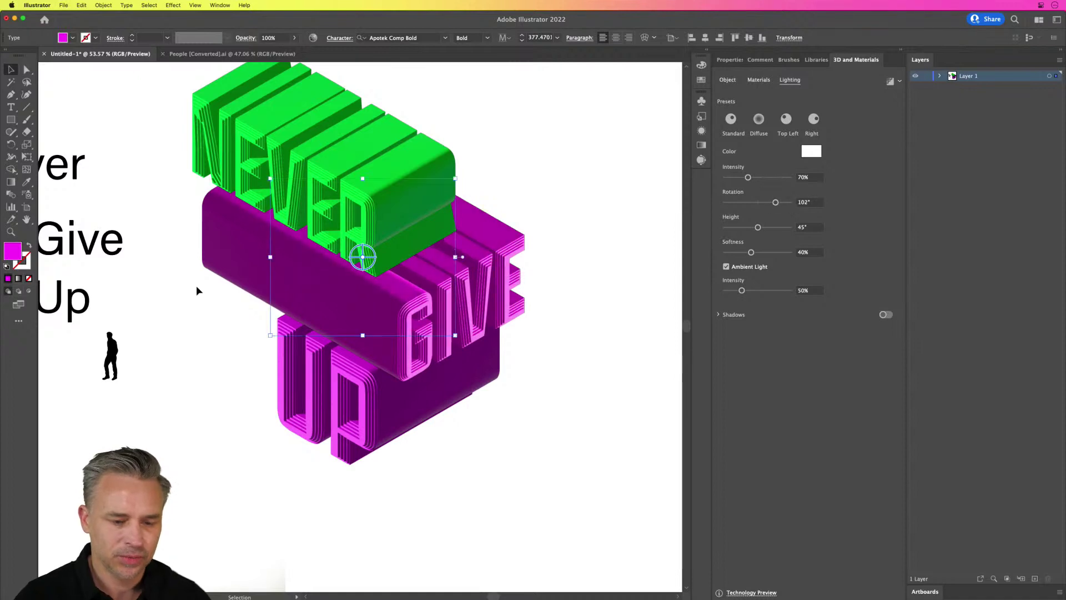
Open the Technology Preview help page in the browser, examine its 3D object and materials options, and return to Illustrator.
{"action": "left_click", "coordinate": [356, 397]}
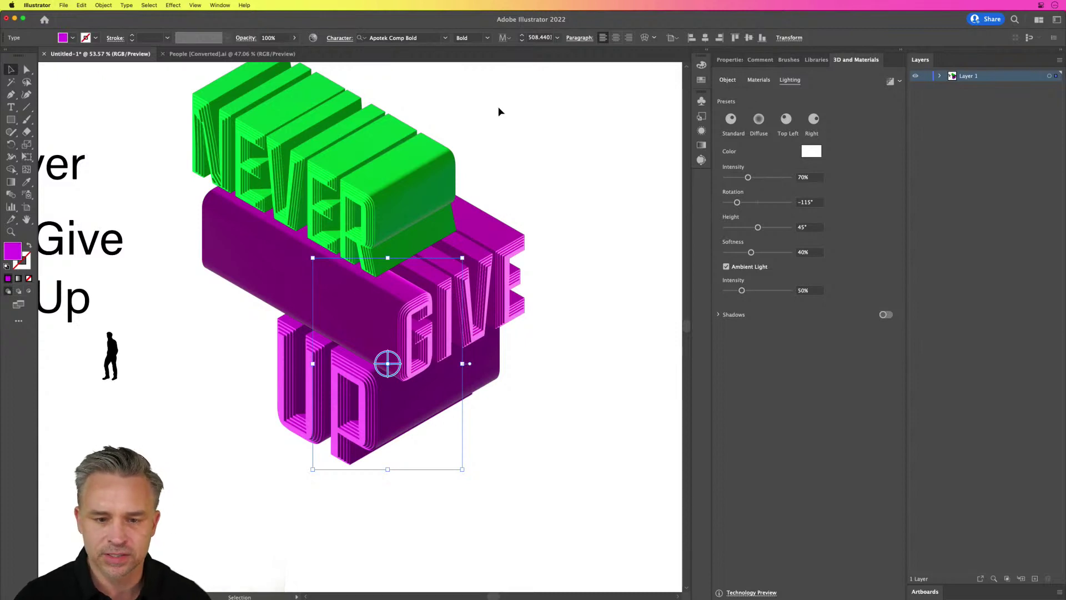
{"action": "mouse_move", "coordinate": [839, 598]}
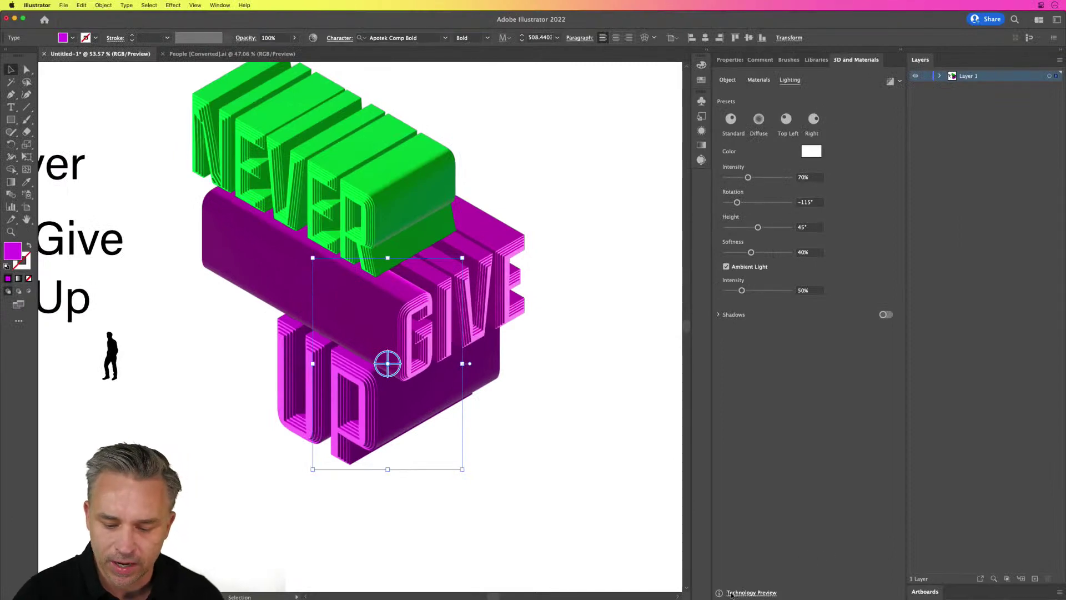
{"action": "left_click", "coordinate": [731, 593]}
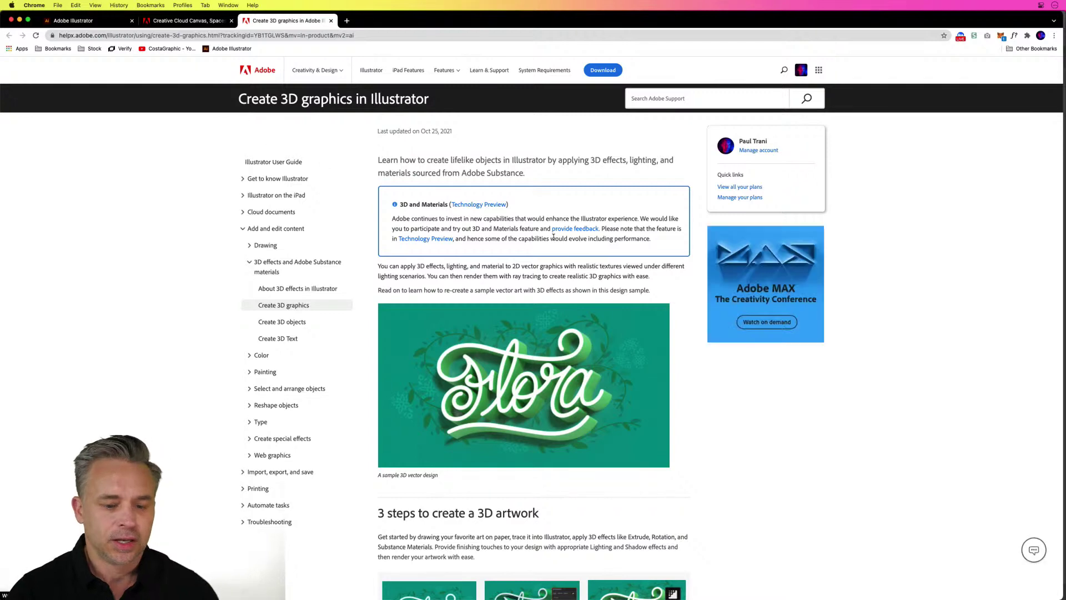
{"action": "scroll", "coordinate": [551, 238], "scroll_direction": "down", "scroll_amount": 3}
{"action": "scroll", "coordinate": [551, 239], "scroll_direction": "down", "scroll_amount": 10}
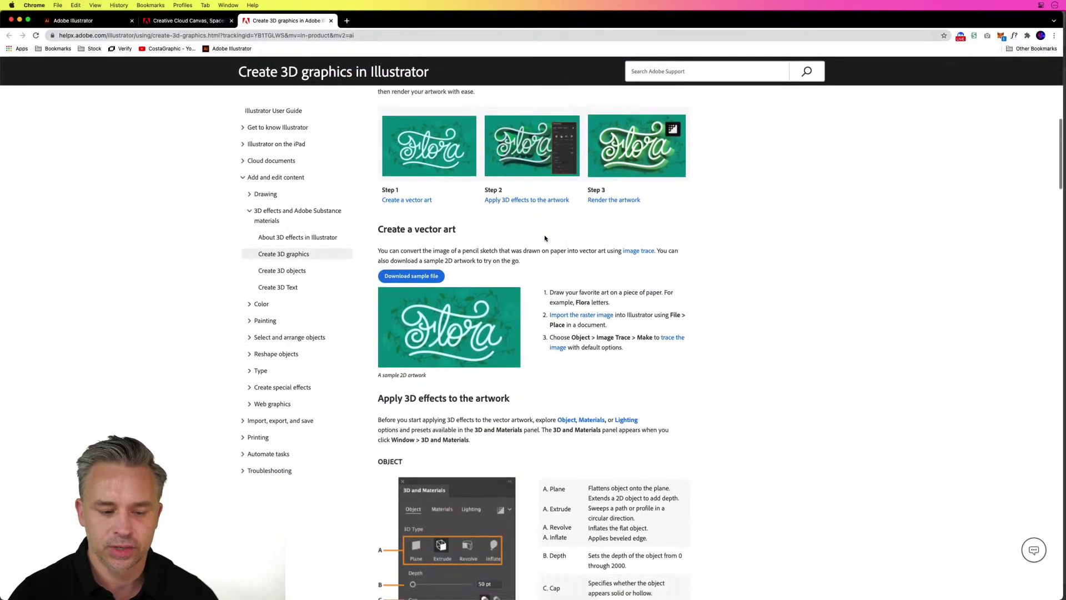
{"action": "scroll", "coordinate": [544, 238], "scroll_direction": "down", "scroll_amount": 2}
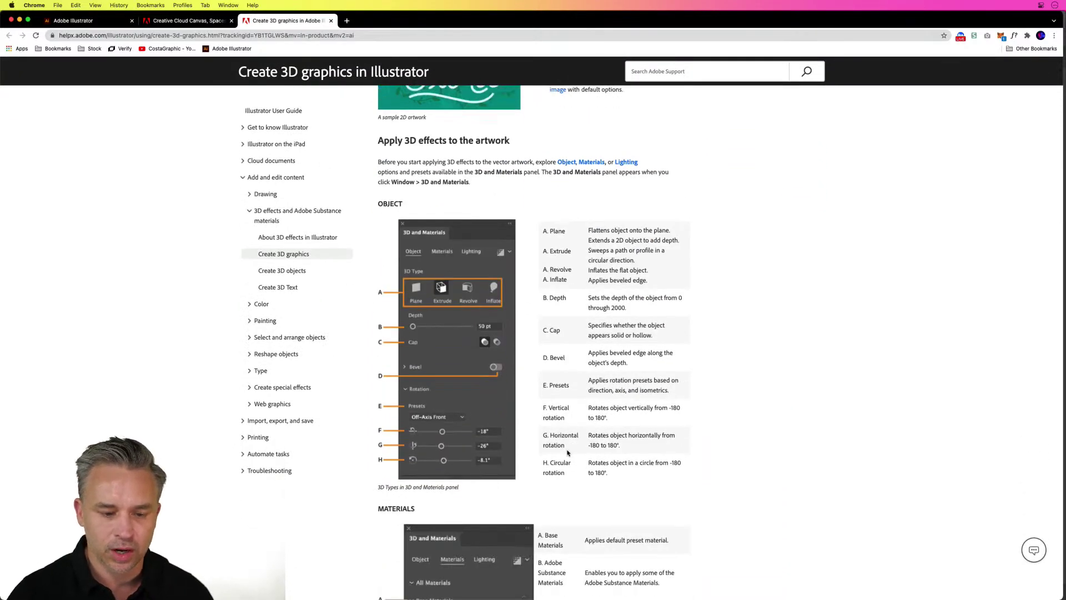
{"action": "scroll", "coordinate": [567, 452], "scroll_direction": "down", "scroll_amount": 1}
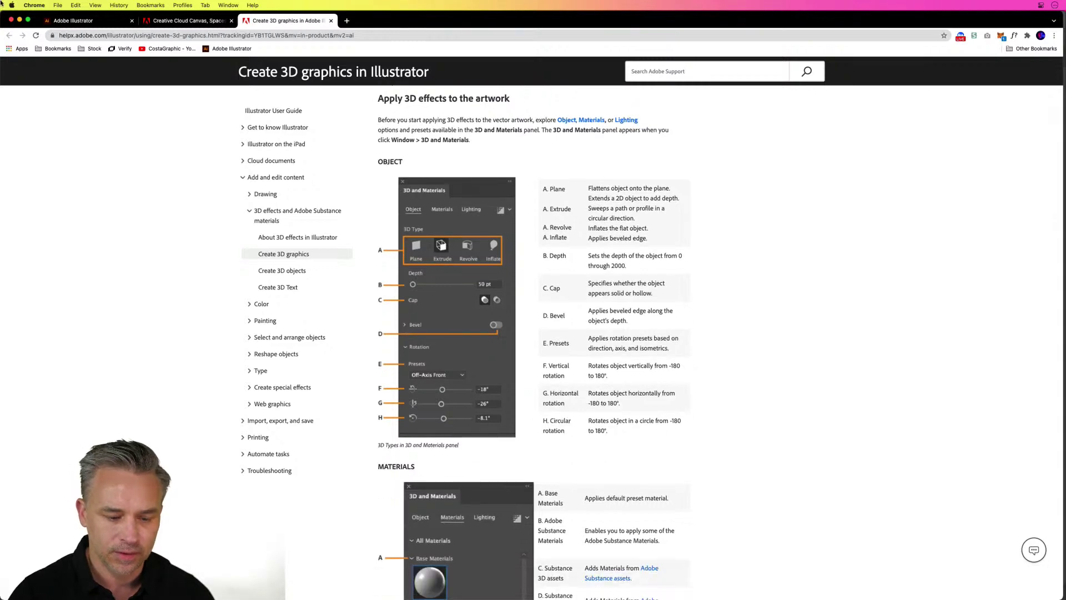
{"action": "left_click", "coordinate": [20, 21]}
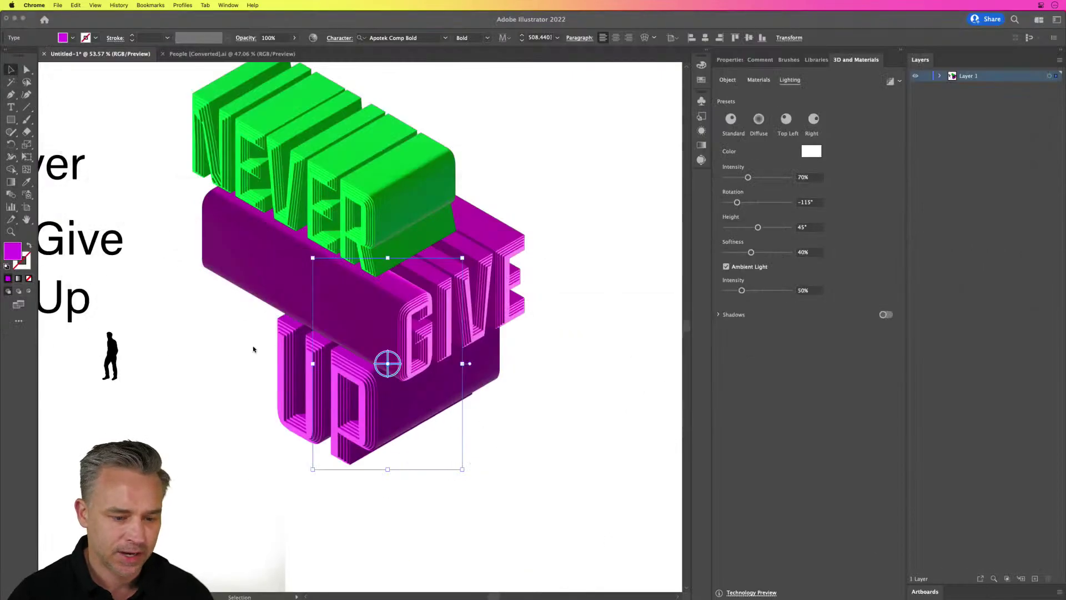
Recolor UP to cyan 00FFF8 and deselect it.
{"action": "left_click", "coordinate": [218, 385]}
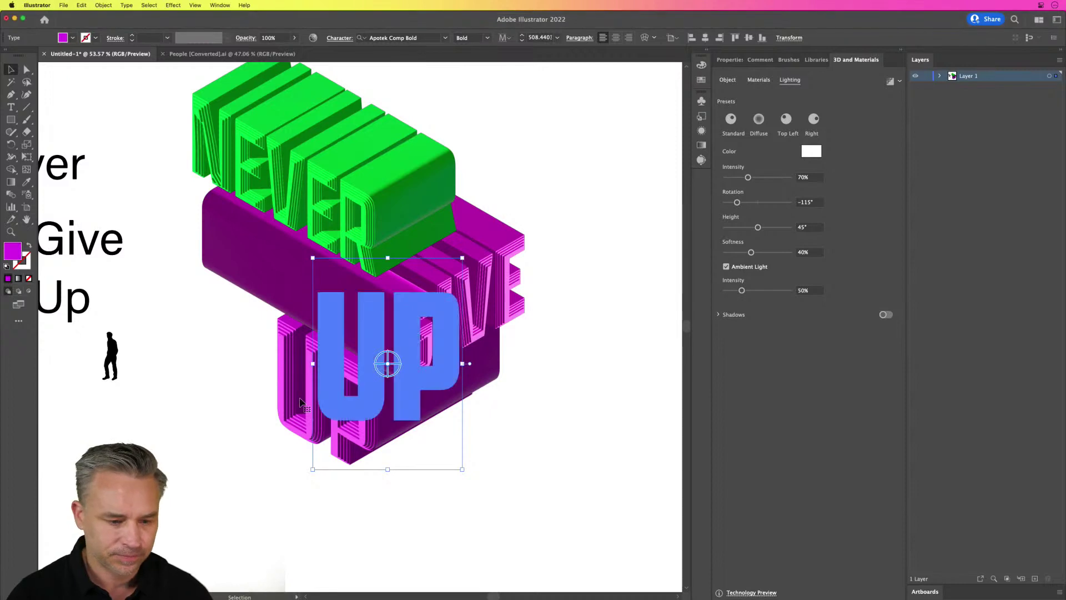
{"action": "double_click", "coordinate": [13, 249]}
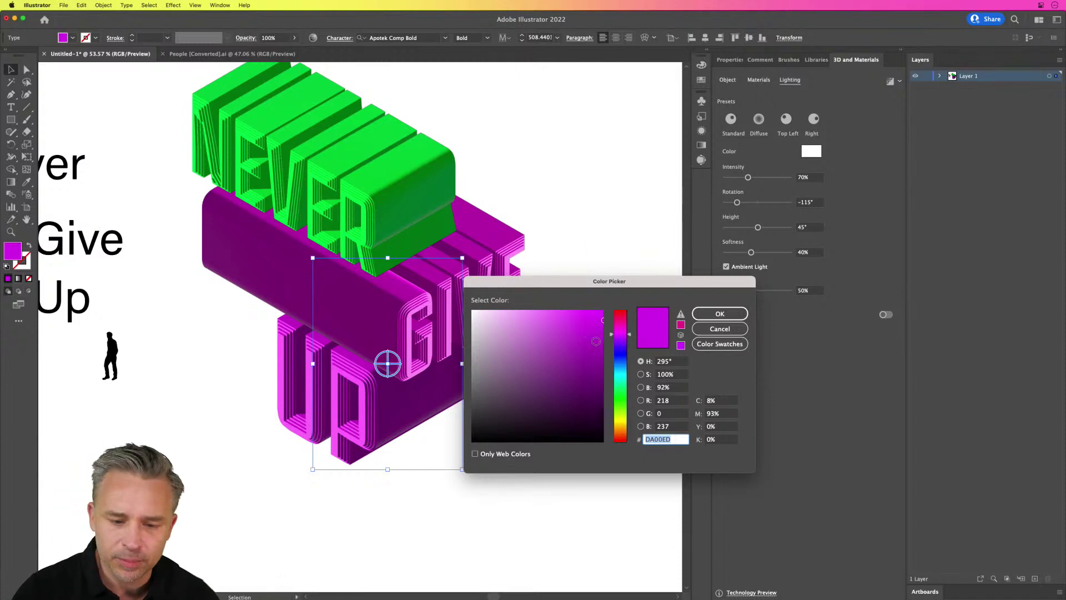
{"action": "left_click_drag", "start_coordinate": [613, 334], "coordinate": [613, 376]}
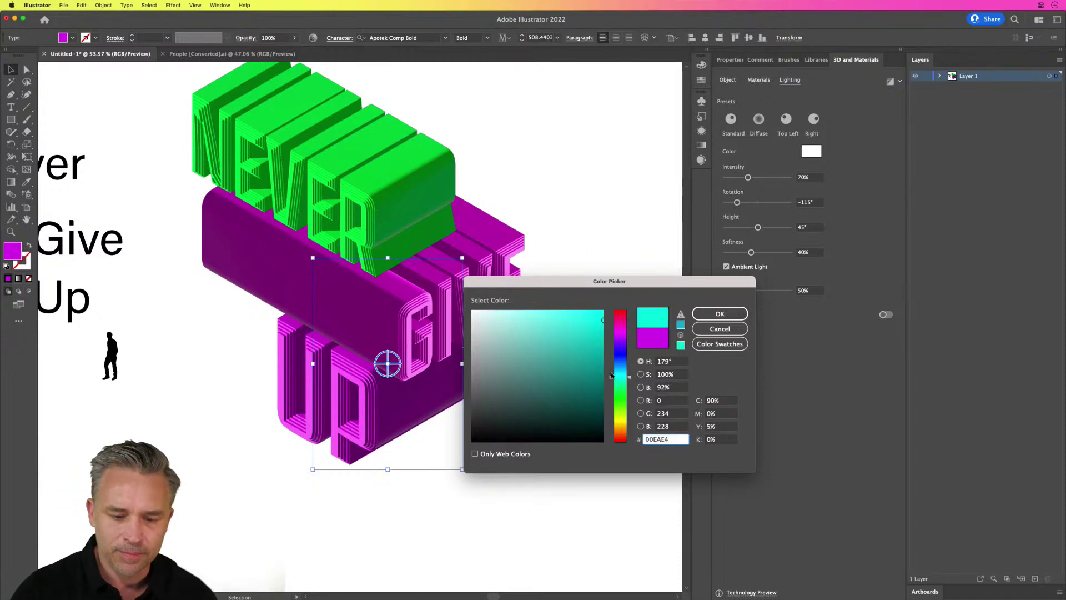
{"action": "left_click_drag", "start_coordinate": [513, 338], "coordinate": [605, 322]}
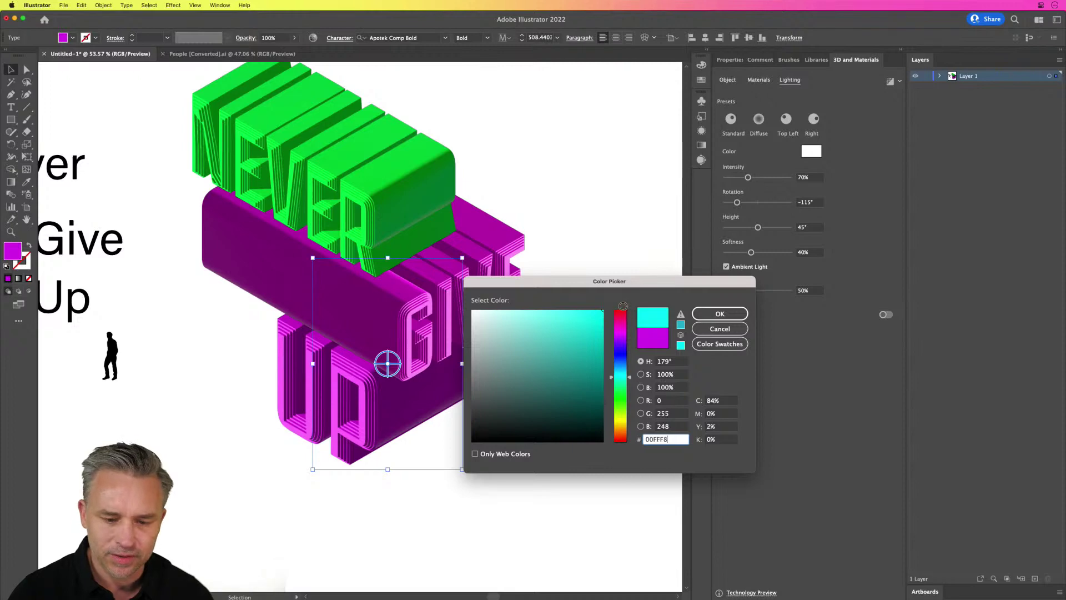
{"action": "left_click", "coordinate": [720, 313]}
{"action": "left_click", "coordinate": [210, 369]}
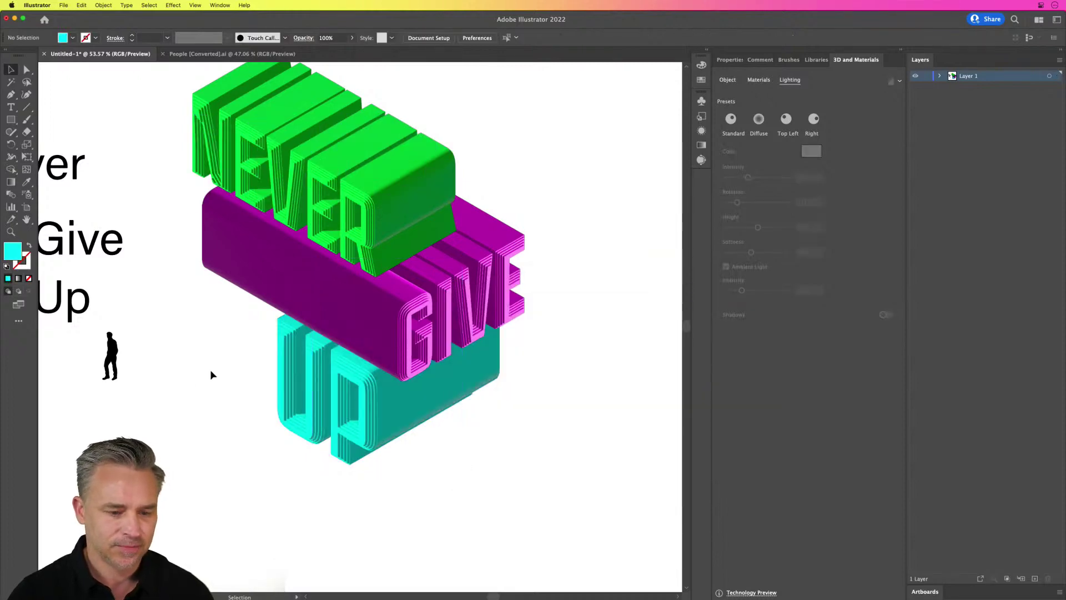
Move the man silhouette onto the top face of GIVE and cut it from the artwork.
{"action": "left_click", "coordinate": [107, 356]}
{"action": "left_click_drag", "start_coordinate": [102, 332], "coordinate": [448, 256]}
{"action": "left_click", "coordinate": [93, 363]}
{"action": "left_click", "coordinate": [143, 350]}
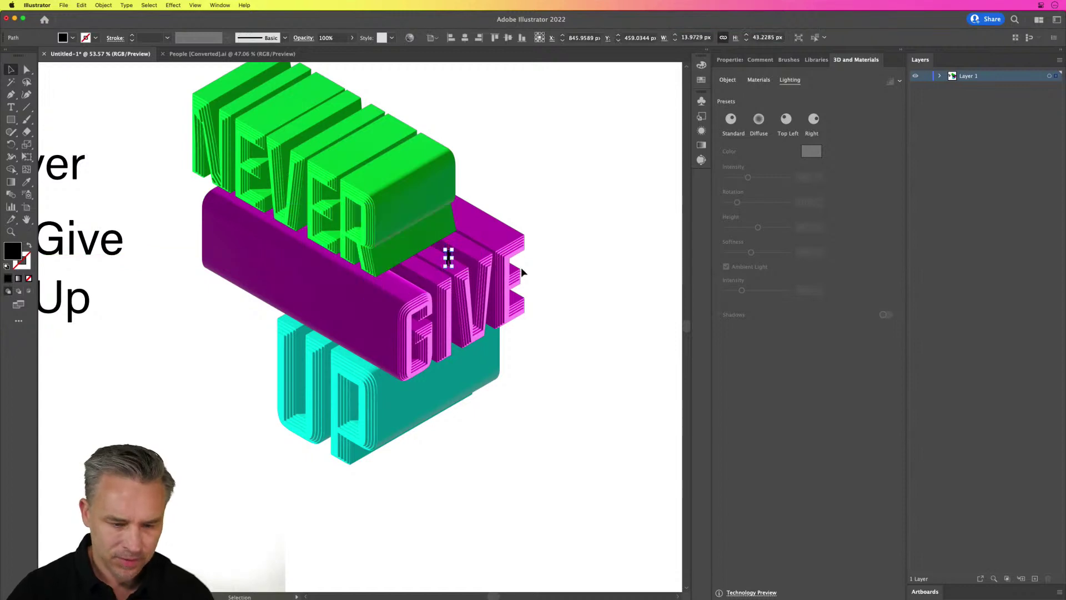
{"action": "key", "text": "Delete"}
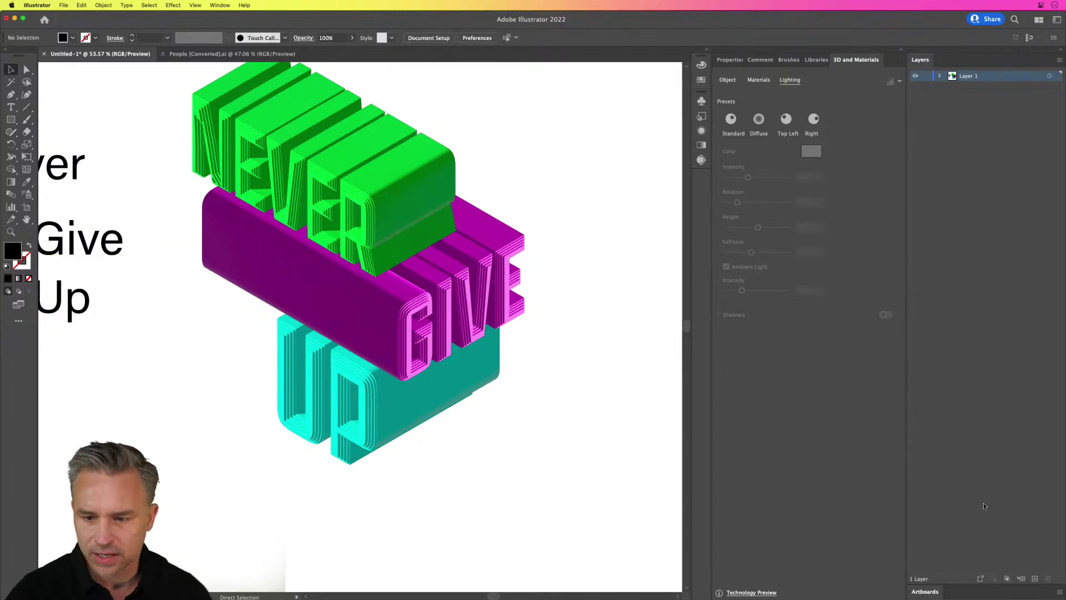
Add a new layer above Layer 1, lock Layer 1, and paste the man silhouette into the new layer.
{"action": "left_click", "coordinate": [1036, 578]}
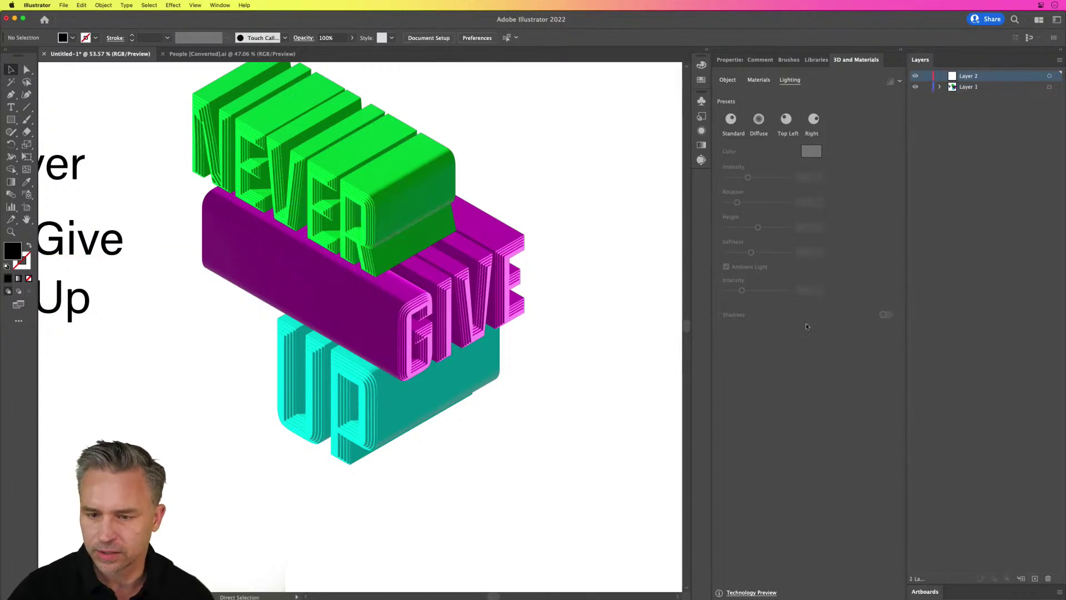
{"action": "left_click", "coordinate": [926, 87]}
{"action": "key", "text": "ctrl+f"}
{"action": "left_click", "coordinate": [272, 347]}
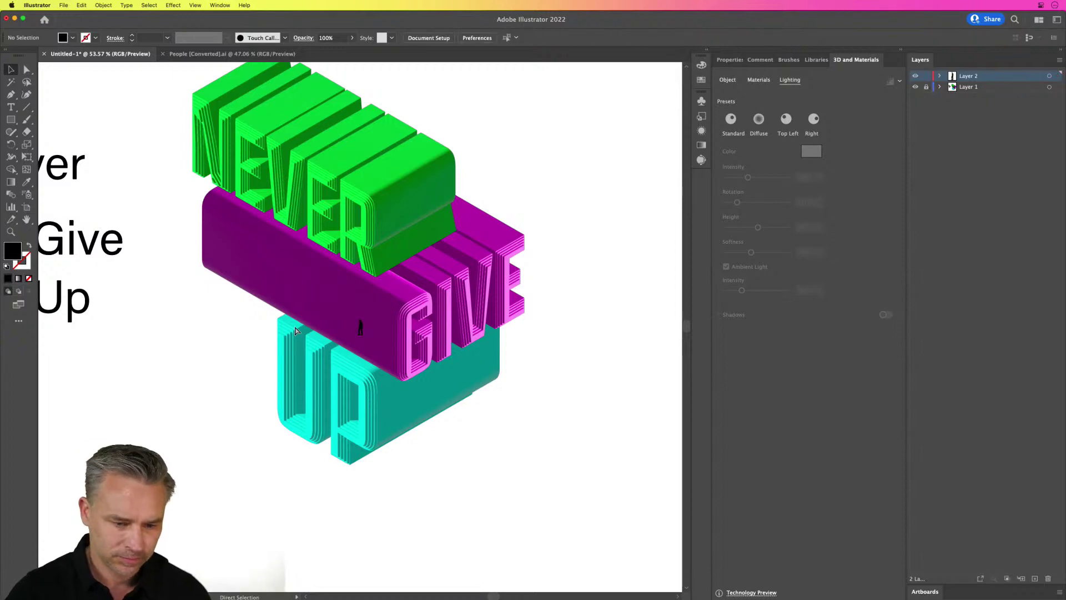
Move the man silhouette onto the top face of the letter I in GIVE.
{"action": "key", "text": "ctrl+equal"}
{"action": "key", "text": "ctrl+equal"}
{"action": "key", "text": "ctrl+equal"}
{"action": "left_click_drag", "start_coordinate": [359, 322], "coordinate": [369, 286]}
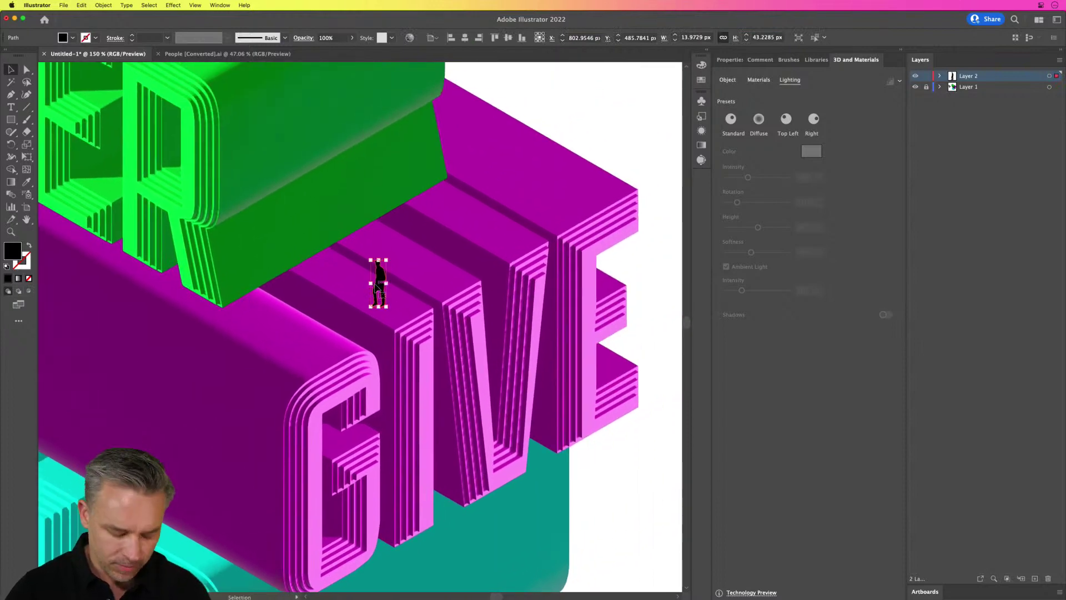
Duplicate the man silhouette horizontally, placing the copy just behind the original on the top face of GIVE, and deselect it.
{"action": "key", "text": "ctrl+equal"}
{"action": "key", "text": "ctrl+equal"}
{"action": "scroll", "coordinate": [375, 287], "scroll_direction": "down", "scroll_amount": 2}
{"action": "scroll", "coordinate": [375, 288], "scroll_direction": "left", "scroll_amount": 1}
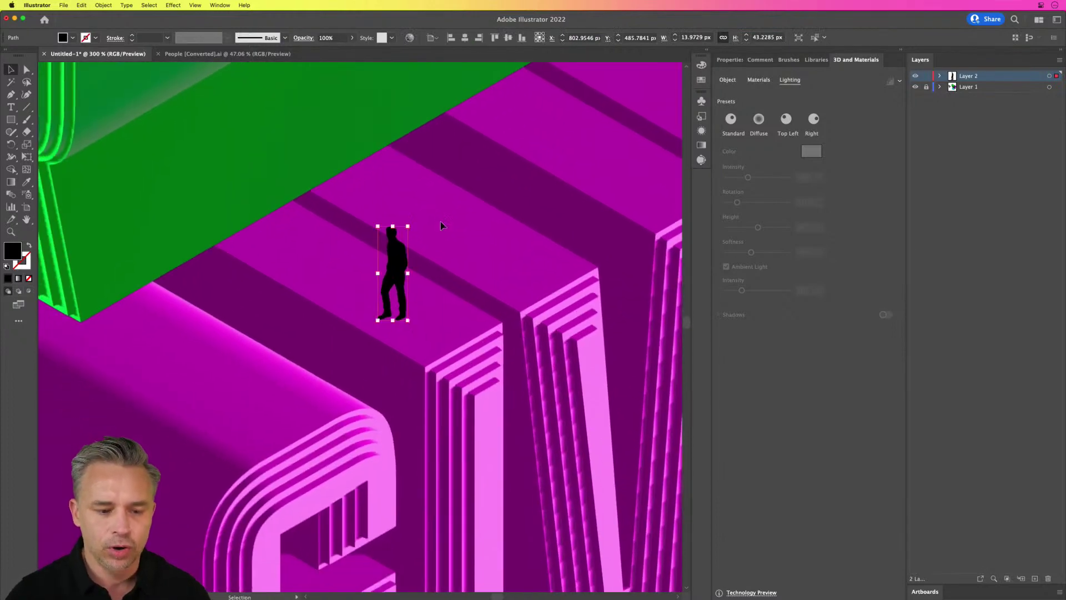
{"action": "left_click_drag", "start_coordinate": [395, 271], "coordinate": [350, 270]}
{"action": "key", "text": "super+shift+a"}
Fill the copied man silhouette with a dark purple close to the shaded sides of GIVE.
{"action": "key", "text": "i"}
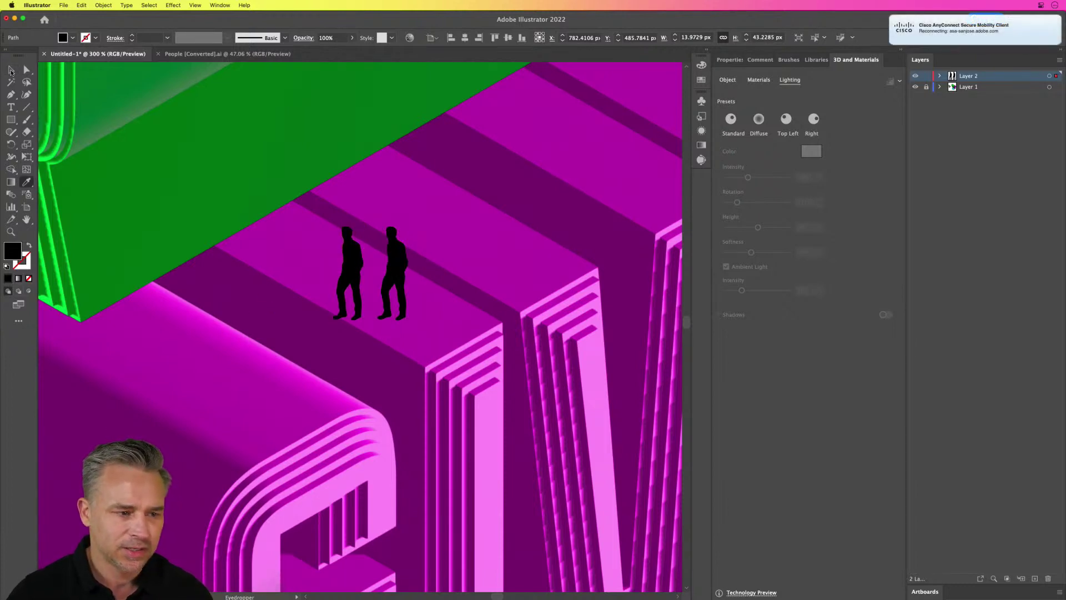
{"action": "left_click", "coordinate": [11, 71]}
{"action": "left_click", "coordinate": [348, 272]}
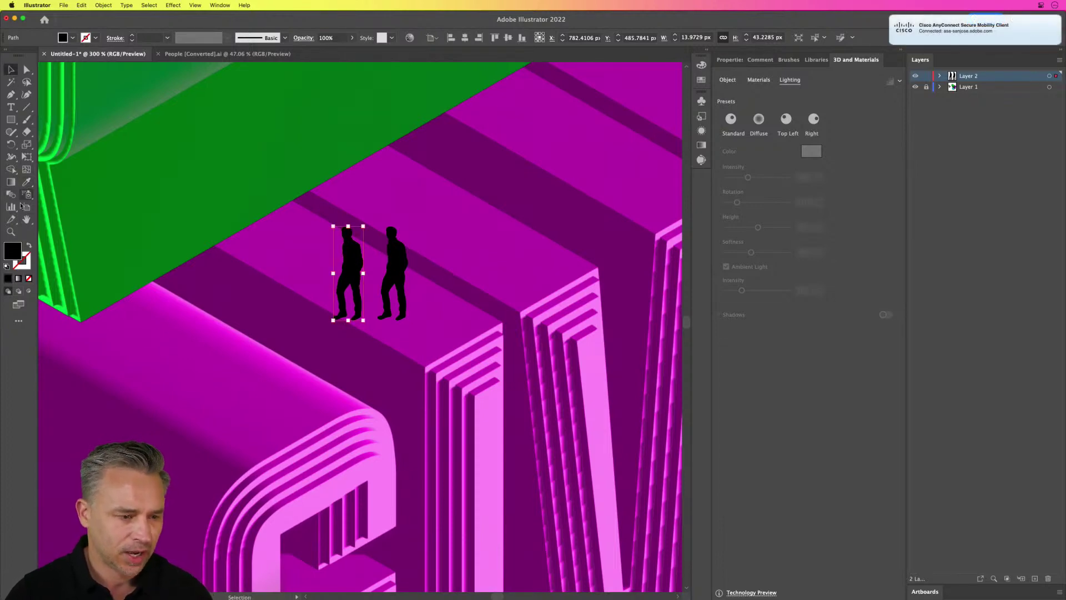
{"action": "double_click", "coordinate": [13, 252]}
{"action": "left_click_drag", "start_coordinate": [521, 338], "coordinate": [595, 368]}
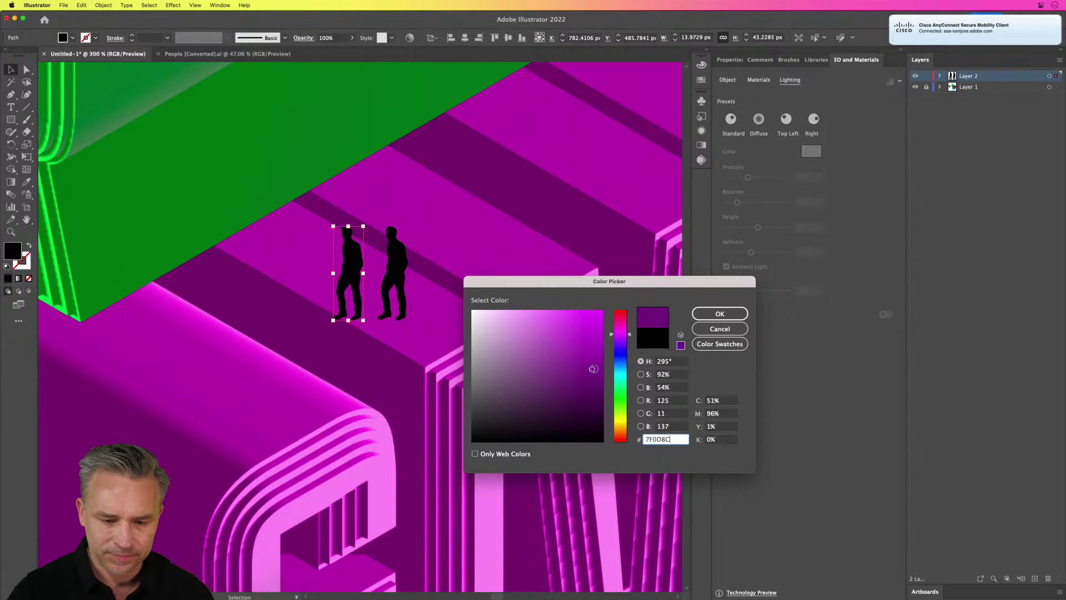
{"action": "key", "text": "Return"}
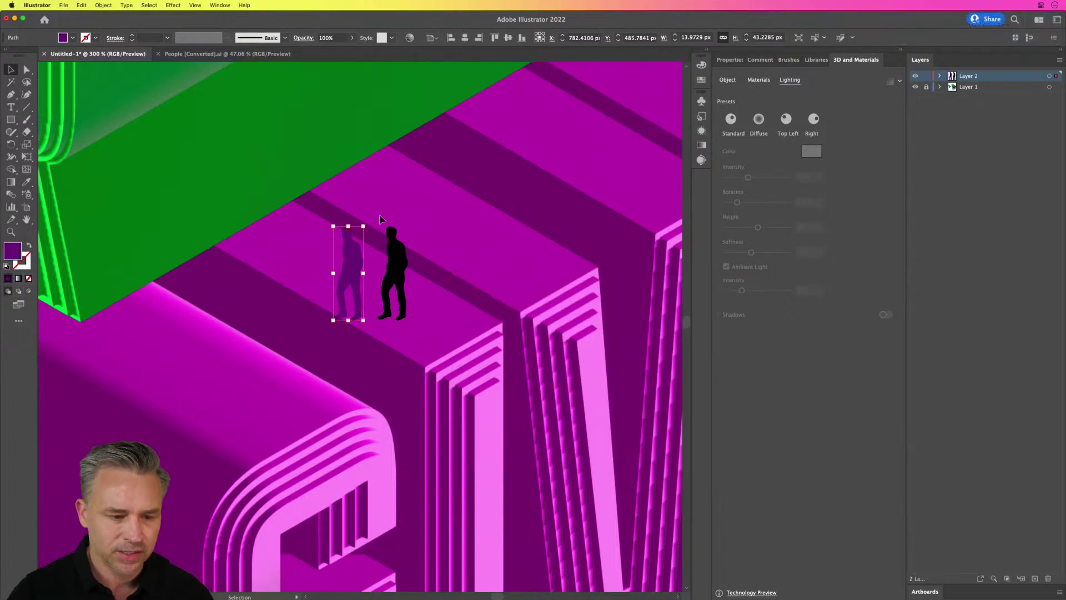
Move the purple silhouette copy right up against the back of the black silhouette, with the feet at nearly the same height.
{"action": "left_click_drag", "start_coordinate": [350, 245], "coordinate": [355, 239]}
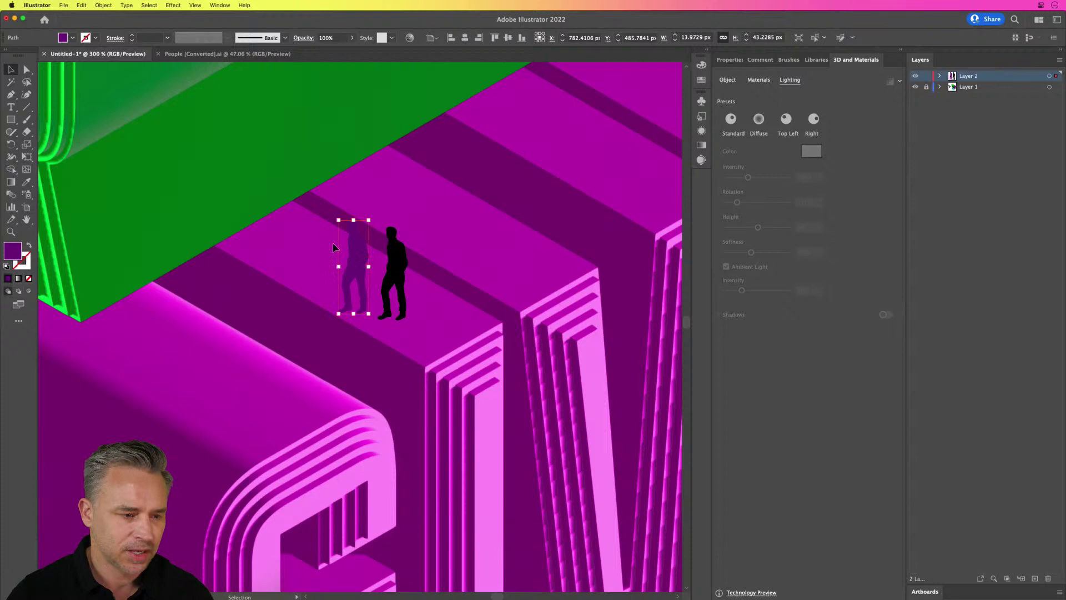
{"action": "left_click", "coordinate": [26, 146]}
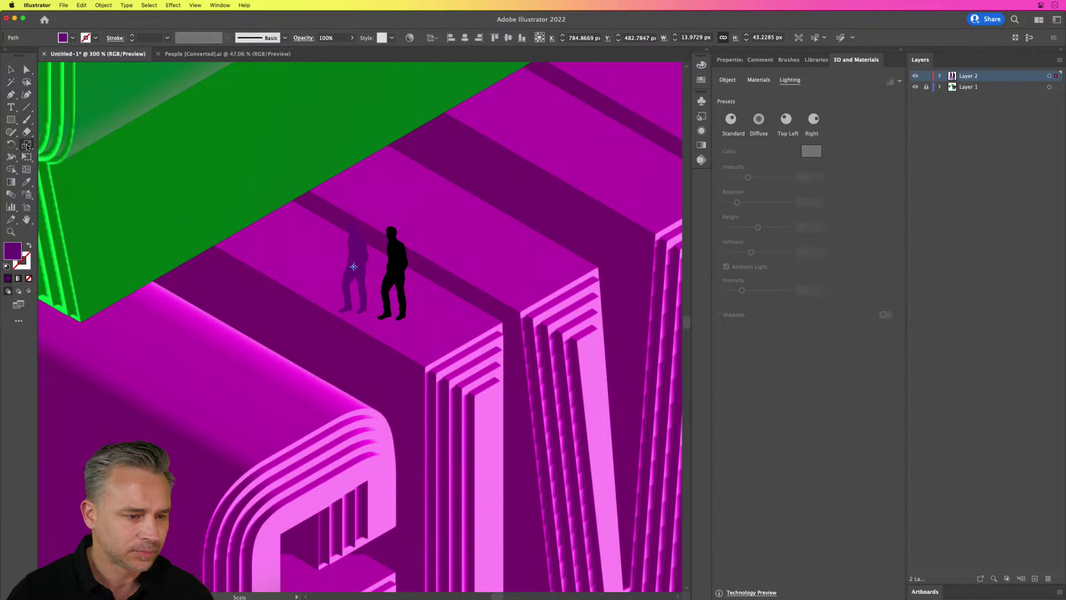
{"action": "left_click_drag", "start_coordinate": [26, 145], "coordinate": [83, 168]}
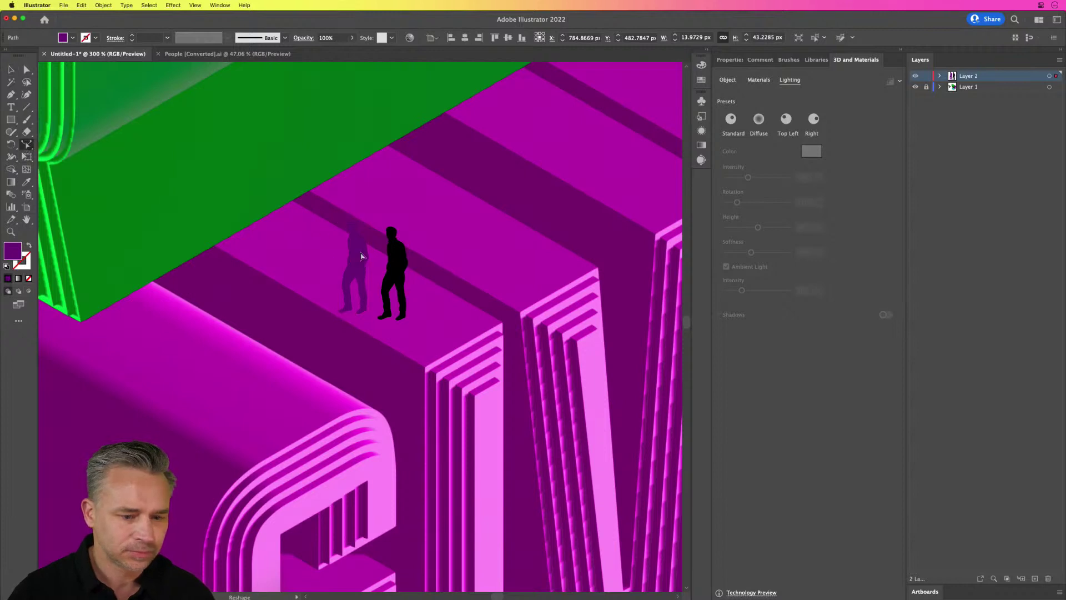
{"action": "left_click_drag", "start_coordinate": [362, 310], "coordinate": [378, 308]}
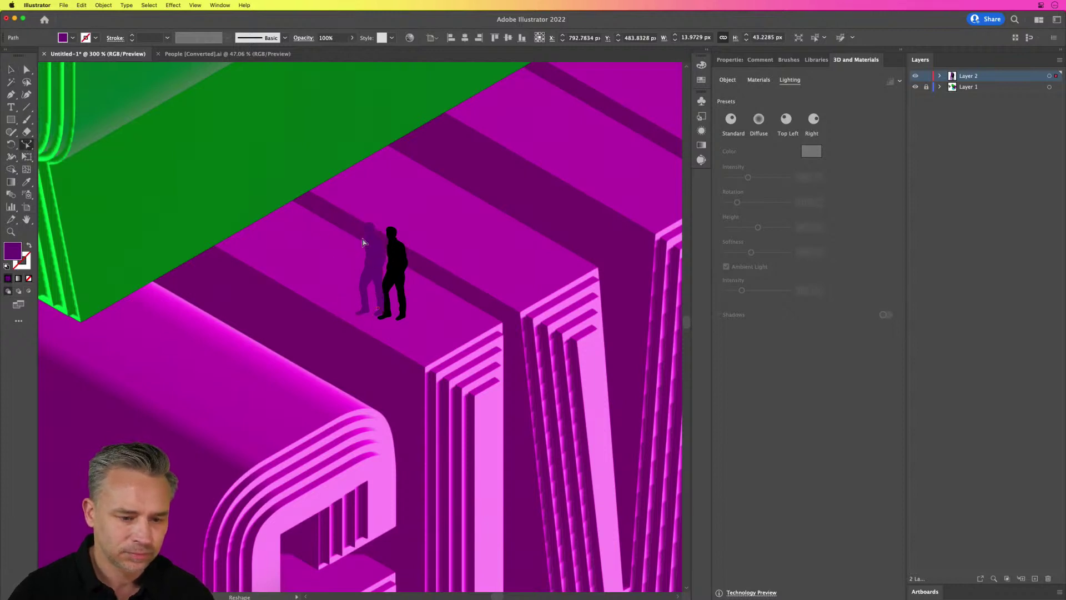
{"action": "left_click_drag", "start_coordinate": [377, 225], "coordinate": [367, 225]}
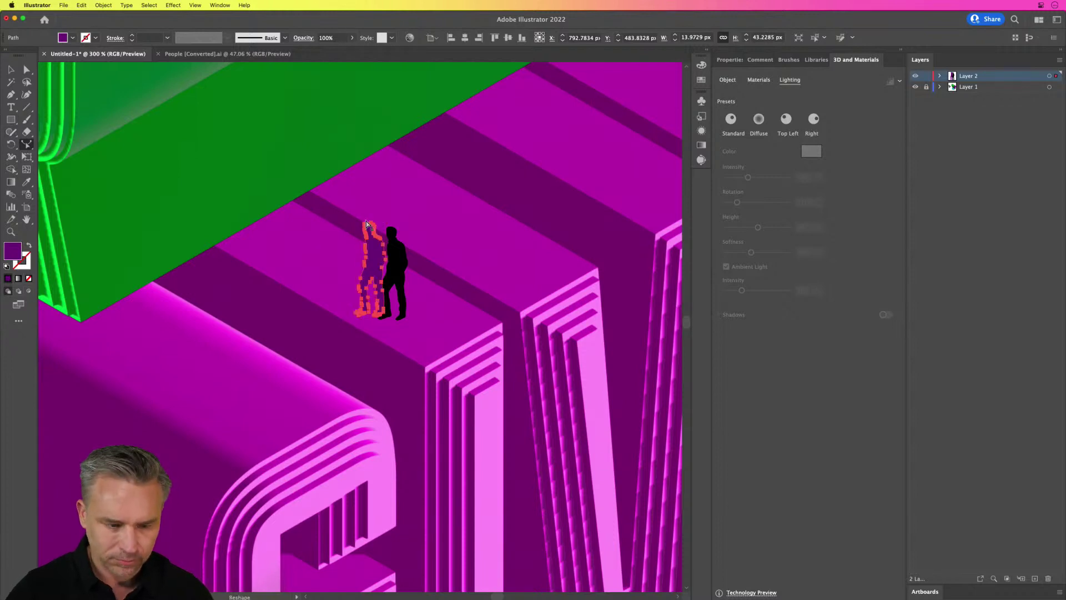
{"action": "left_click", "coordinate": [27, 158]}
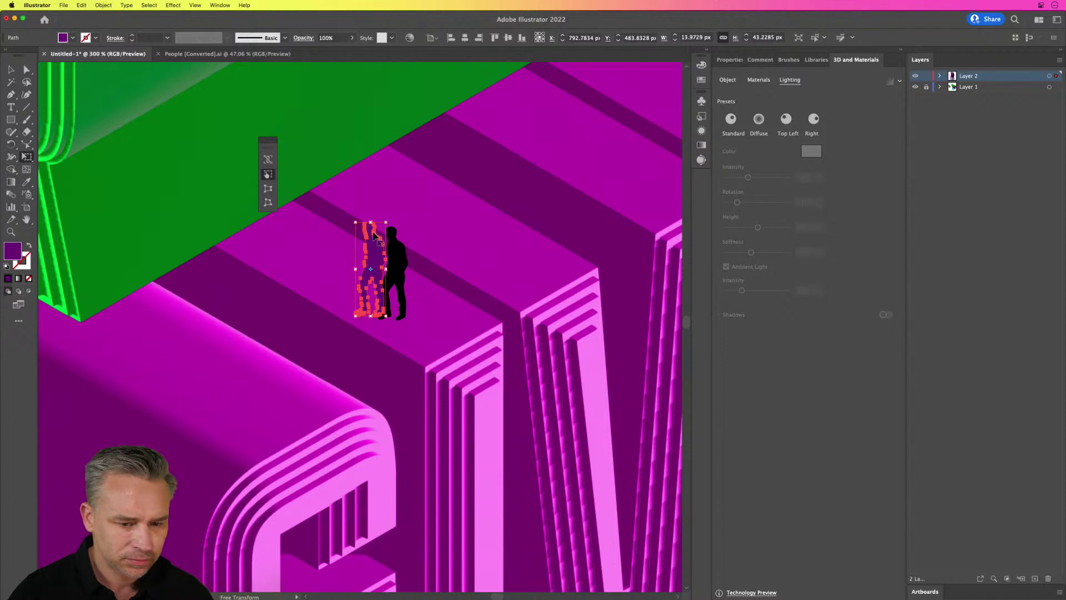
Shear the purple silhouette into a flat cast shadow stretching from the man's feet across the letter's top face, and deselect it.
{"action": "left_click", "coordinate": [26, 144]}
{"action": "left_click", "coordinate": [74, 156]}
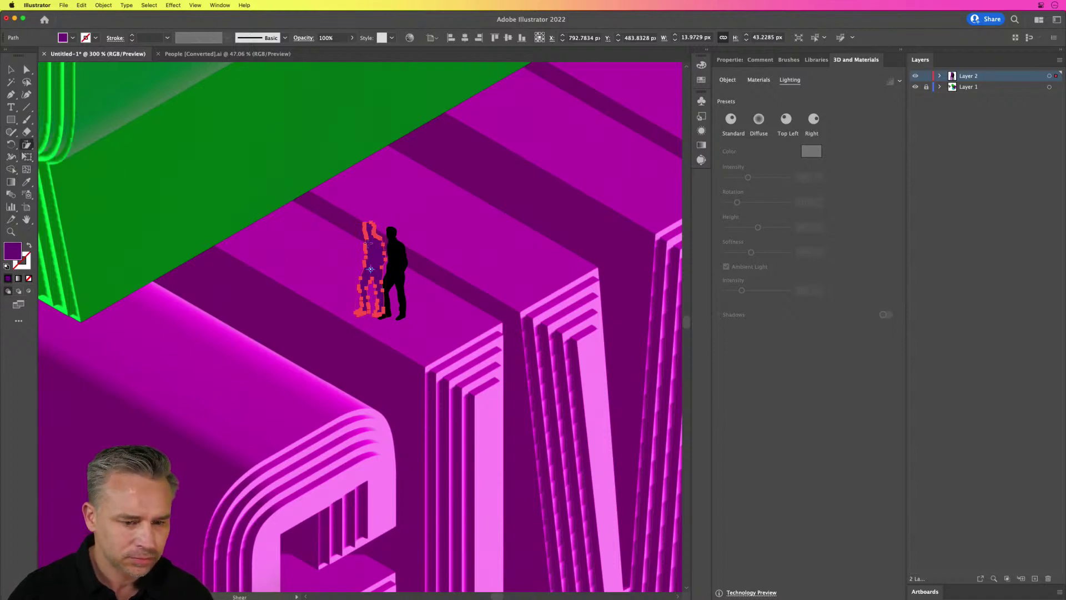
{"action": "left_click_drag", "start_coordinate": [366, 238], "coordinate": [341, 278]}
{"action": "left_click", "coordinate": [10, 71]}
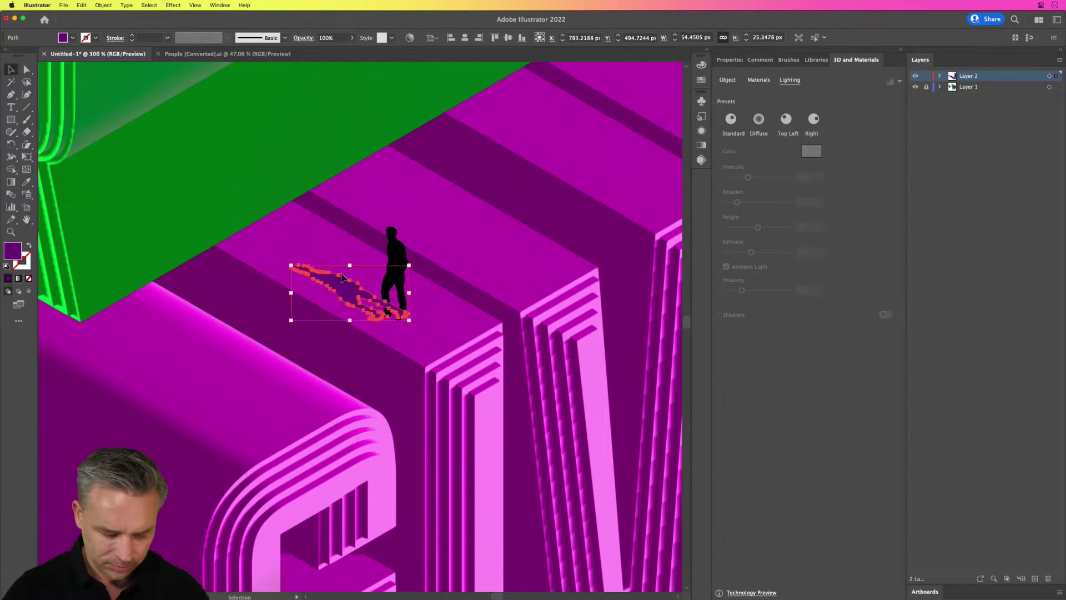
{"action": "key", "text": "super+0"}
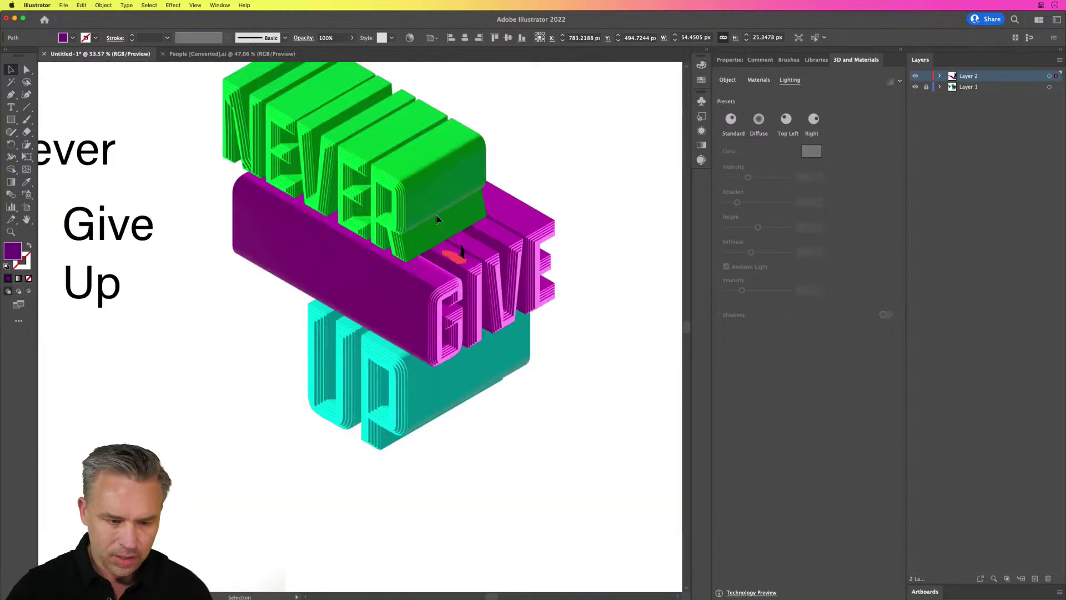
{"action": "left_click", "coordinate": [203, 309]}
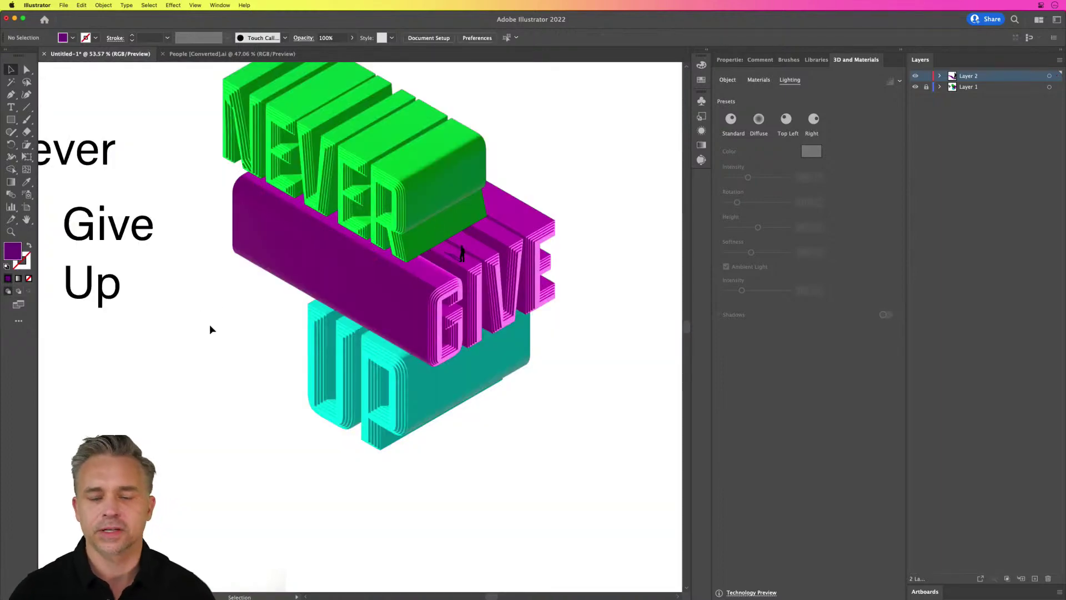
Unlock Layer 1, try to move the three 3D words on the artboard, and undo that move.
{"action": "left_click_drag", "start_coordinate": [208, 326], "coordinate": [216, 407]}
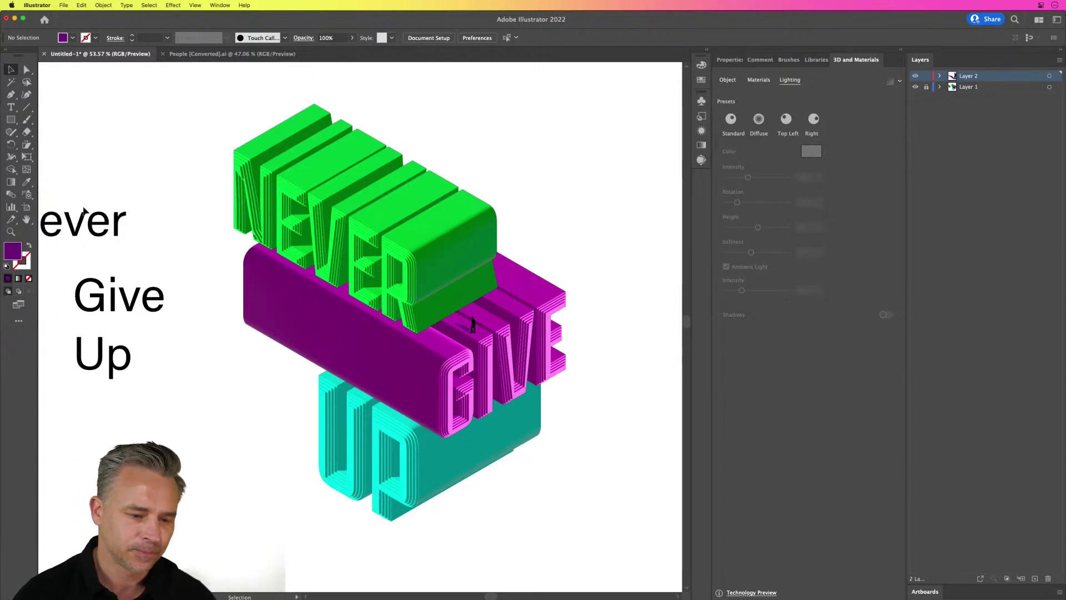
{"action": "left_click", "coordinate": [9, 70]}
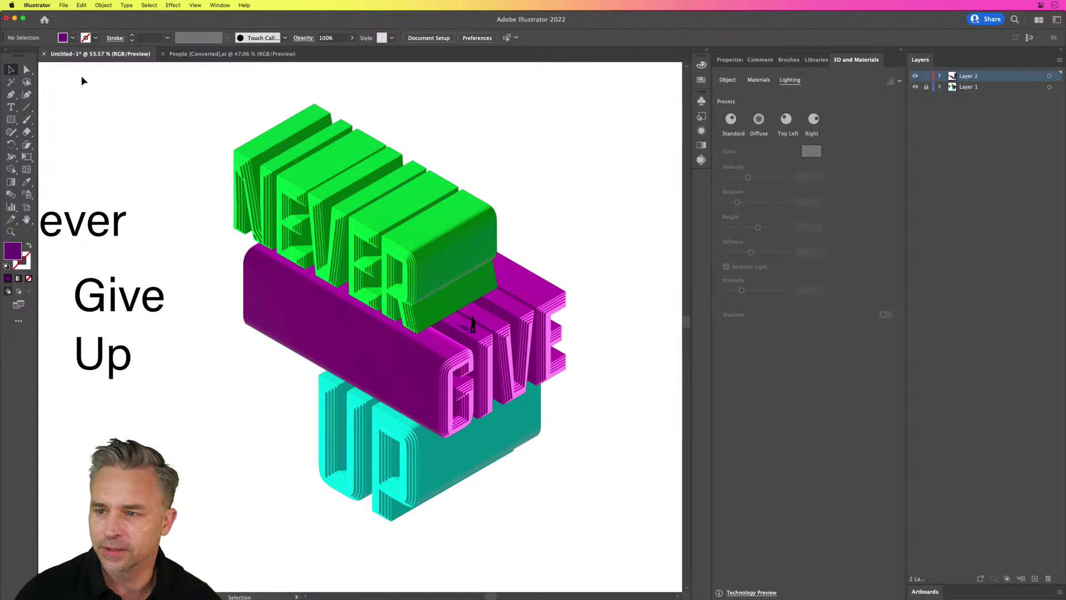
{"action": "scroll", "coordinate": [81, 75], "scroll_direction": "down", "scroll_amount": 3}
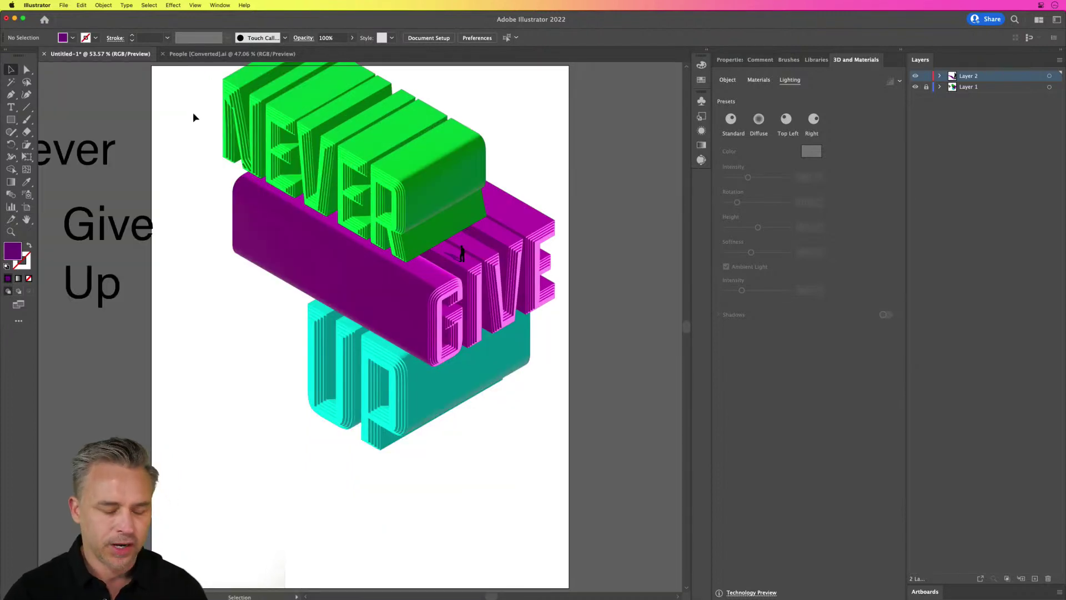
{"action": "left_click_drag", "start_coordinate": [193, 117], "coordinate": [597, 466]}
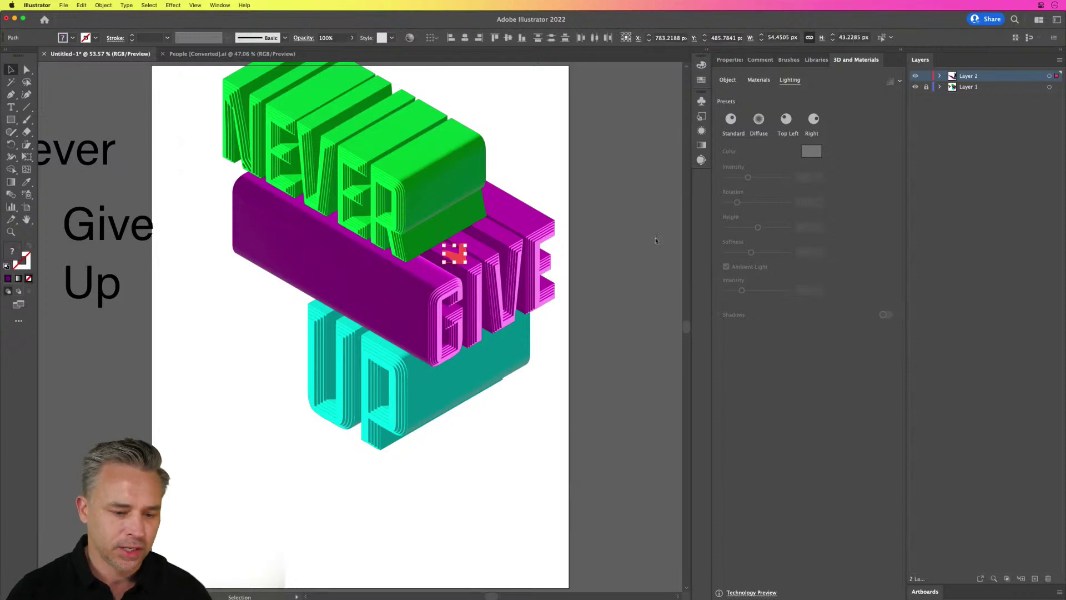
{"action": "left_click", "coordinate": [926, 87]}
{"action": "left_click_drag", "start_coordinate": [197, 89], "coordinate": [432, 341]}
{"action": "left_click_drag", "start_coordinate": [364, 283], "coordinate": [337, 350]}
{"action": "key", "text": "super+z"}
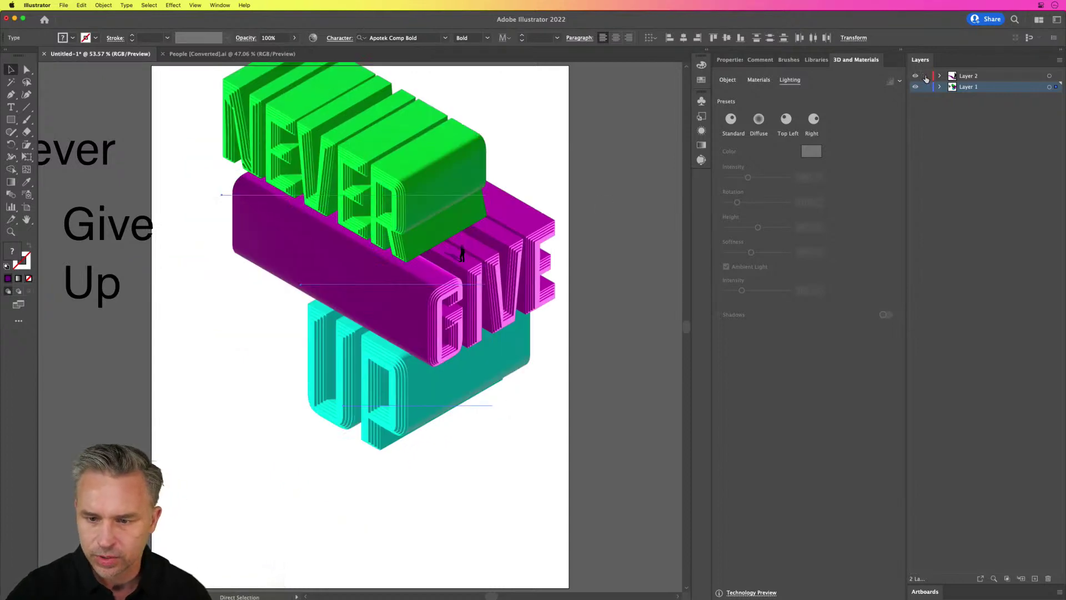
Select all artwork on both layers, move it together to centre the design on the artboard, and deselect it.
{"action": "key", "text": "v"}
{"action": "left_click", "coordinate": [195, 235]}
{"action": "key", "text": "super+a"}
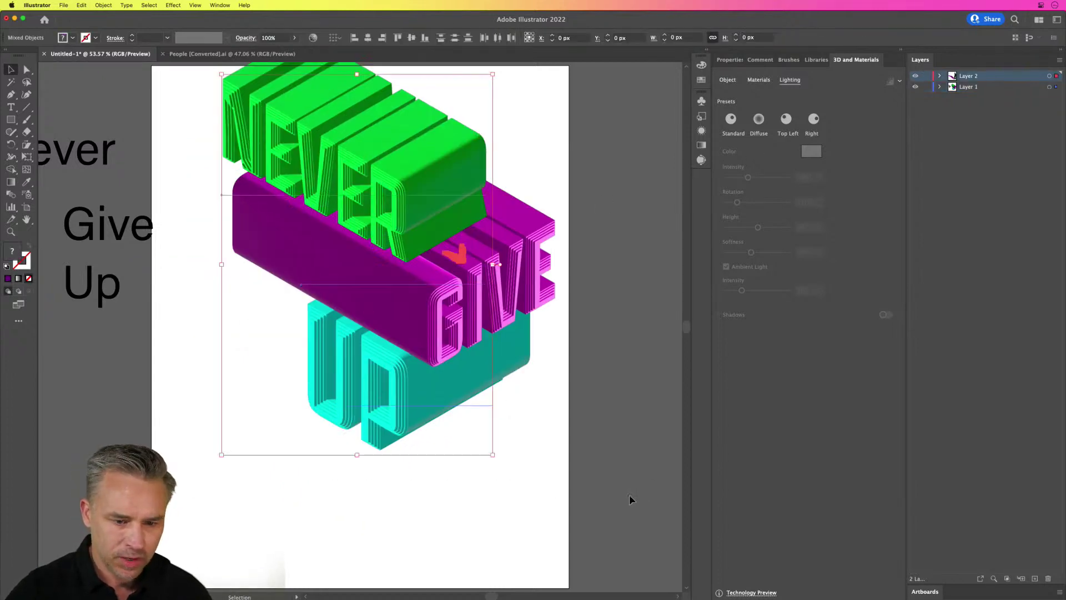
{"action": "left_click_drag", "start_coordinate": [366, 161], "coordinate": [344, 218]}
{"action": "left_click", "coordinate": [127, 385]}
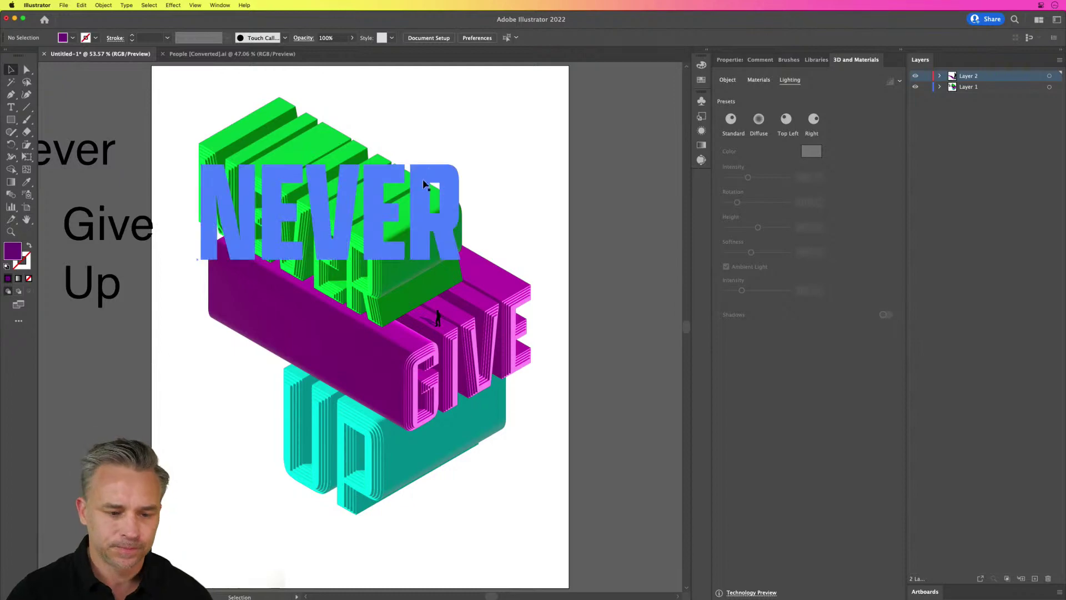
Save the document on the computer's Desktop as NeverGiveUp.ai, accepting the Illustrator 2020 format options.
{"action": "key", "text": "super+s"}
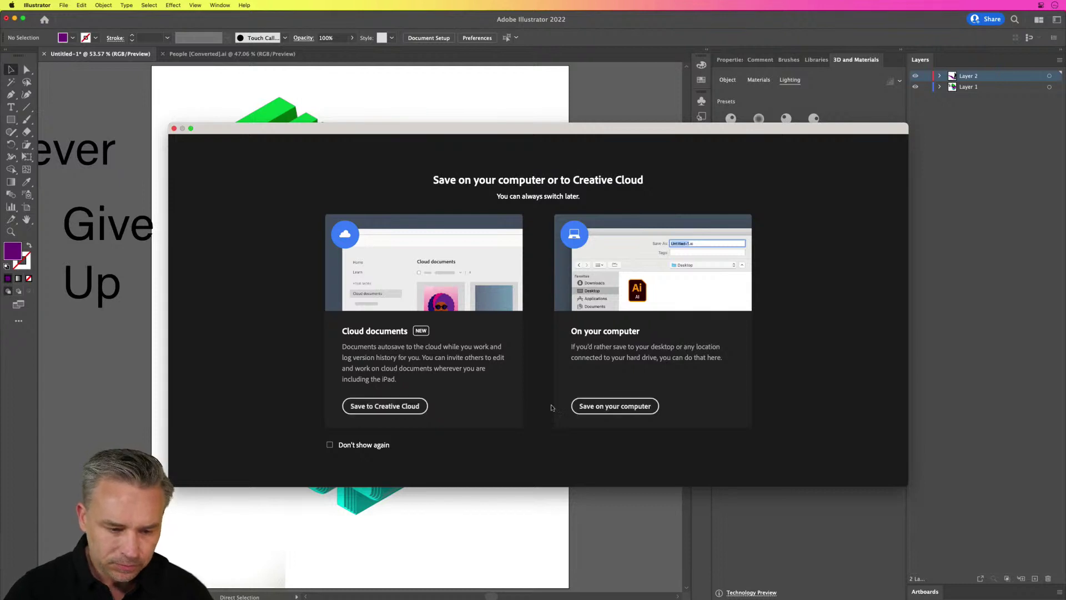
{"action": "left_click", "coordinate": [608, 407]}
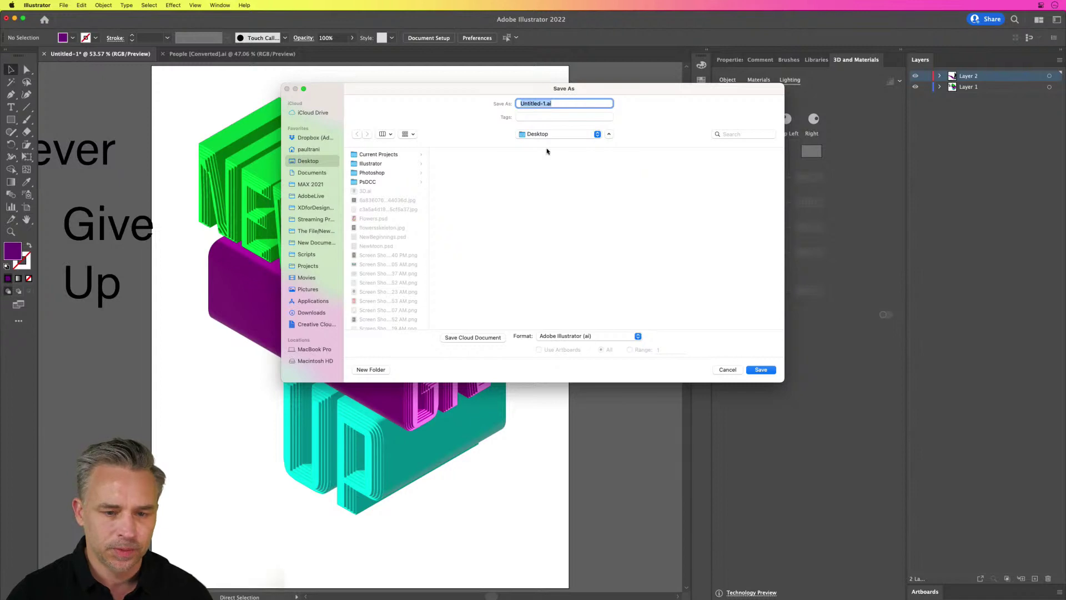
{"action": "left_click", "coordinate": [583, 104]}
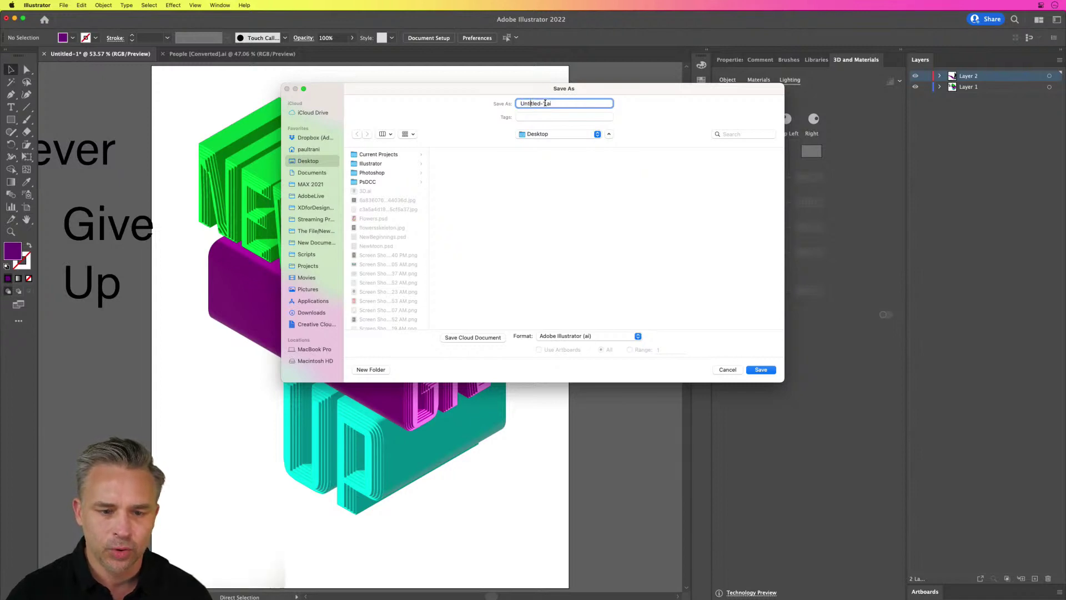
{"action": "left_click_drag", "start_coordinate": [545, 103], "coordinate": [401, 102]}
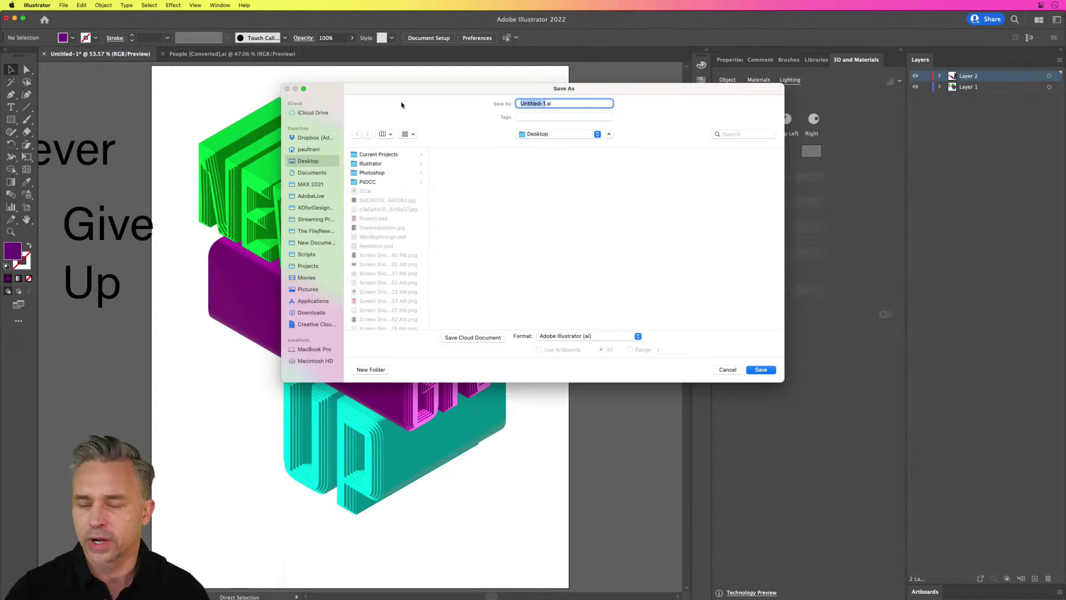
{"action": "type", "text": "NeverGiveUp"}
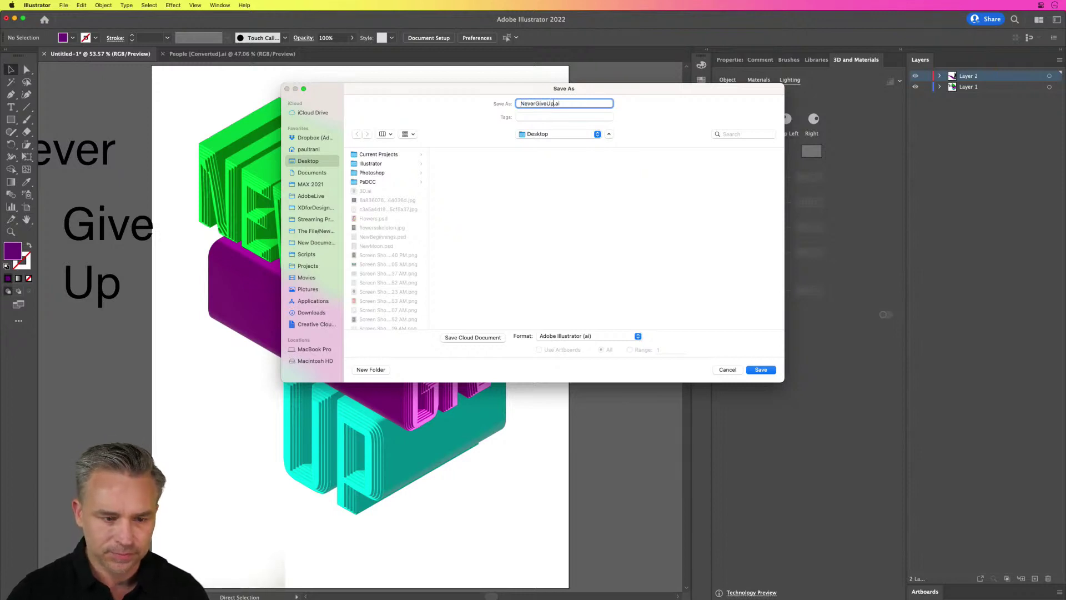
{"action": "left_click", "coordinate": [760, 370]}
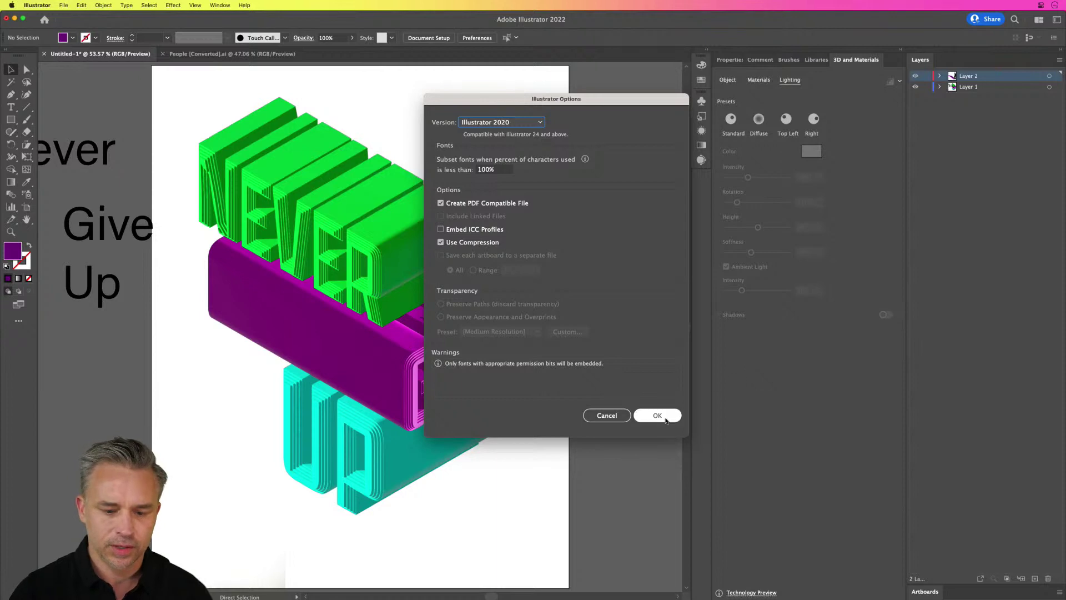
{"action": "key", "text": "Return"}
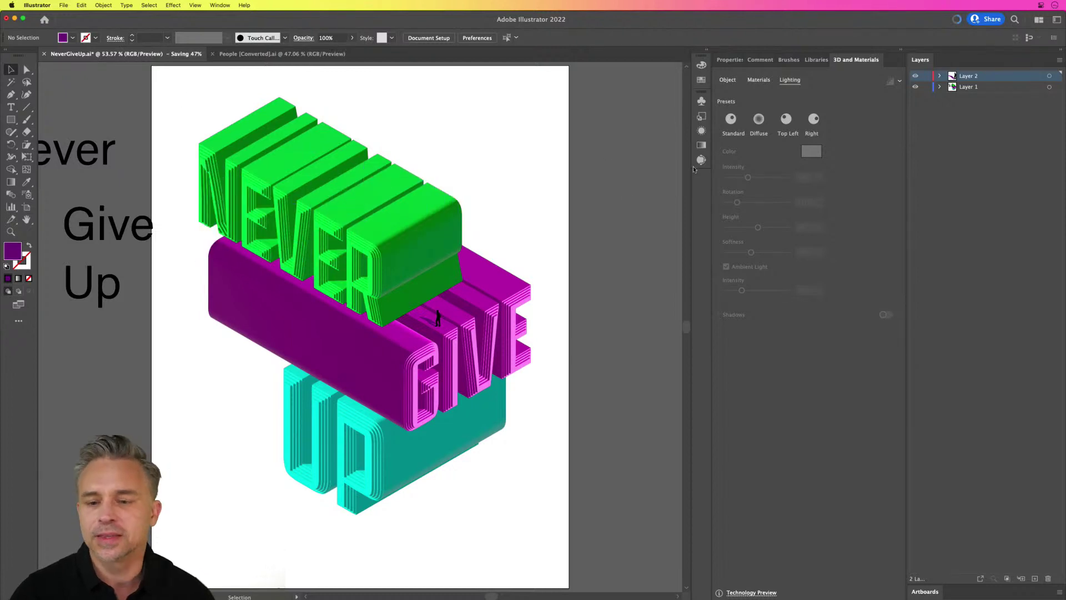
Hide Layer 2, make Layer 1 active, and select the three 3D words.
{"action": "left_click", "coordinate": [915, 75]}
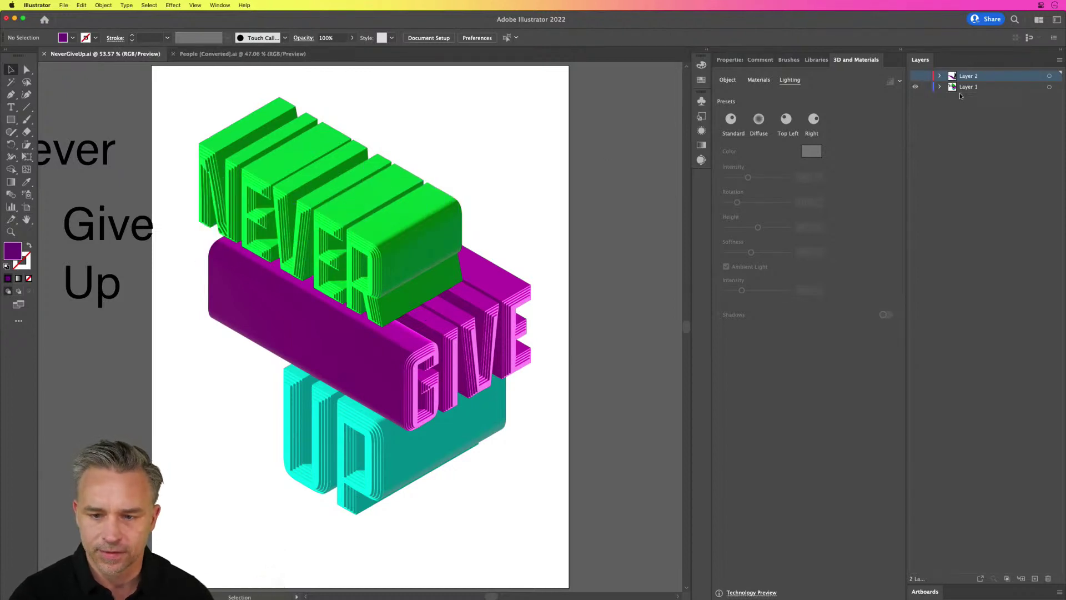
{"action": "left_click", "coordinate": [968, 87]}
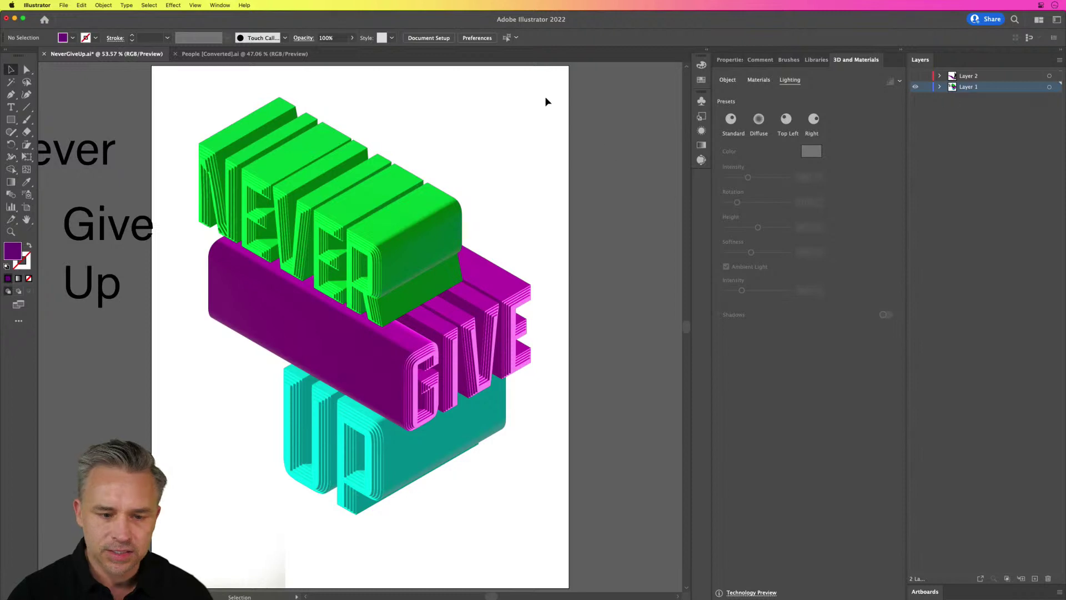
{"action": "left_click_drag", "start_coordinate": [523, 94], "coordinate": [278, 487]}
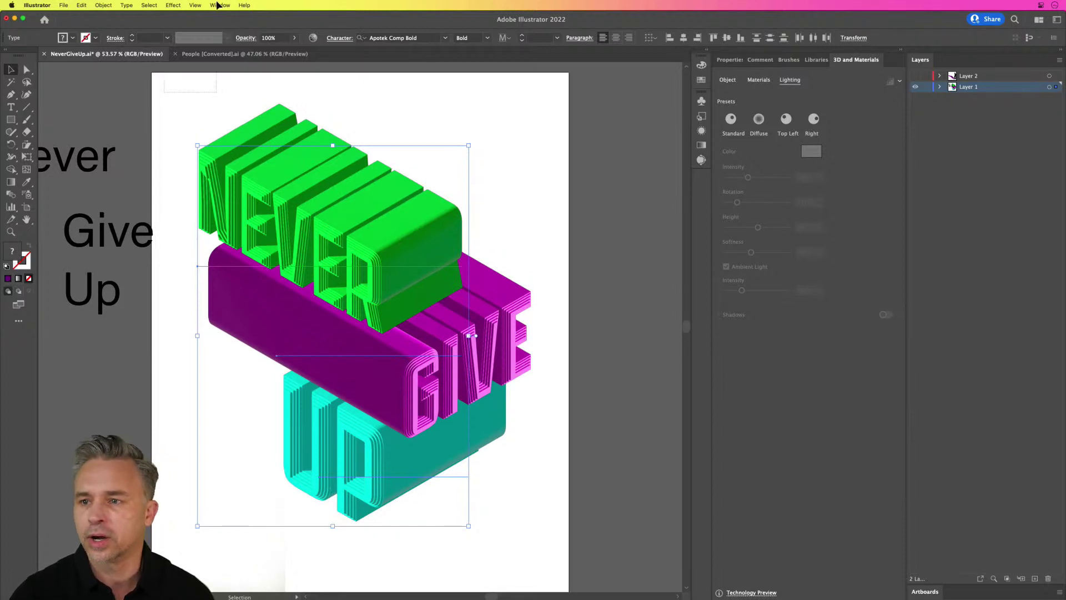
Deselect the three words and bring up Asset Export.
{"action": "key", "text": "super+shift+a"}
{"action": "left_click", "coordinate": [218, 5]}
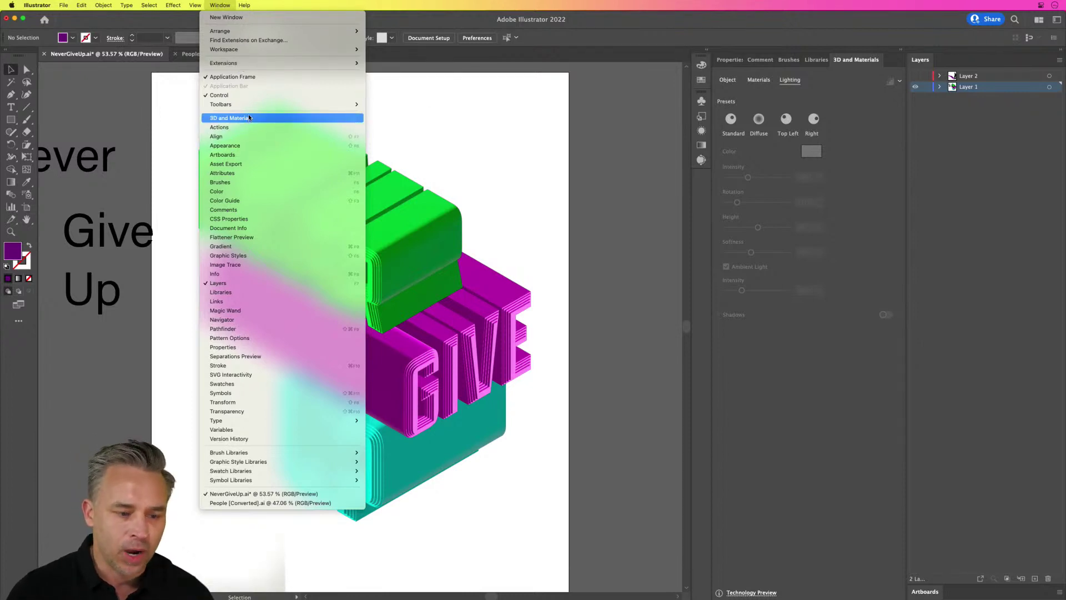
{"action": "left_click", "coordinate": [230, 164]}
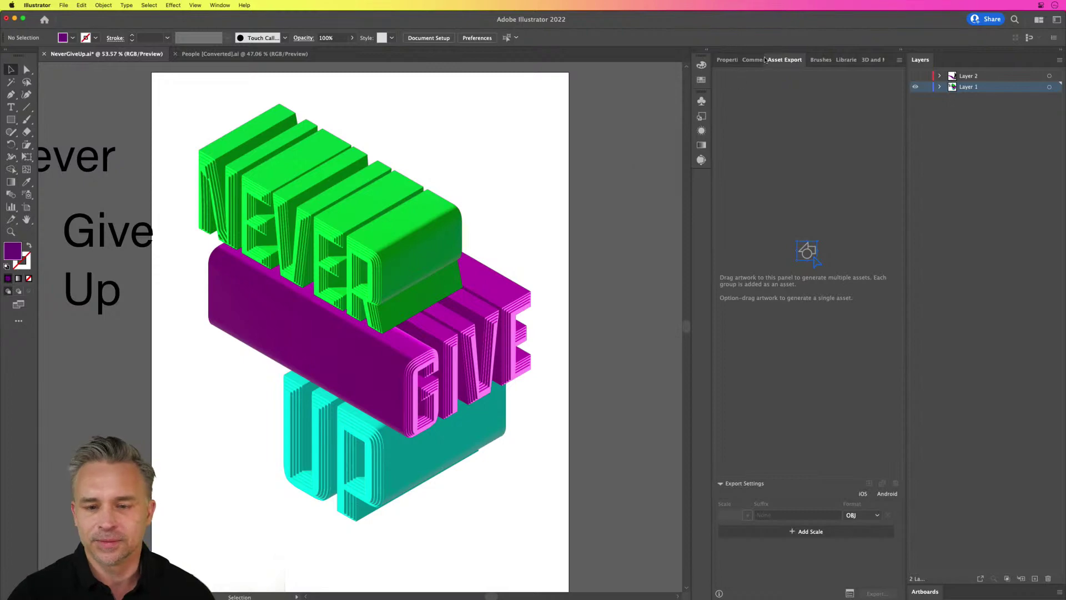
Detach Asset Export as a floating window beside the artwork and keep OBJ as its export format.
{"action": "left_click_drag", "start_coordinate": [764, 59], "coordinate": [585, 161]}
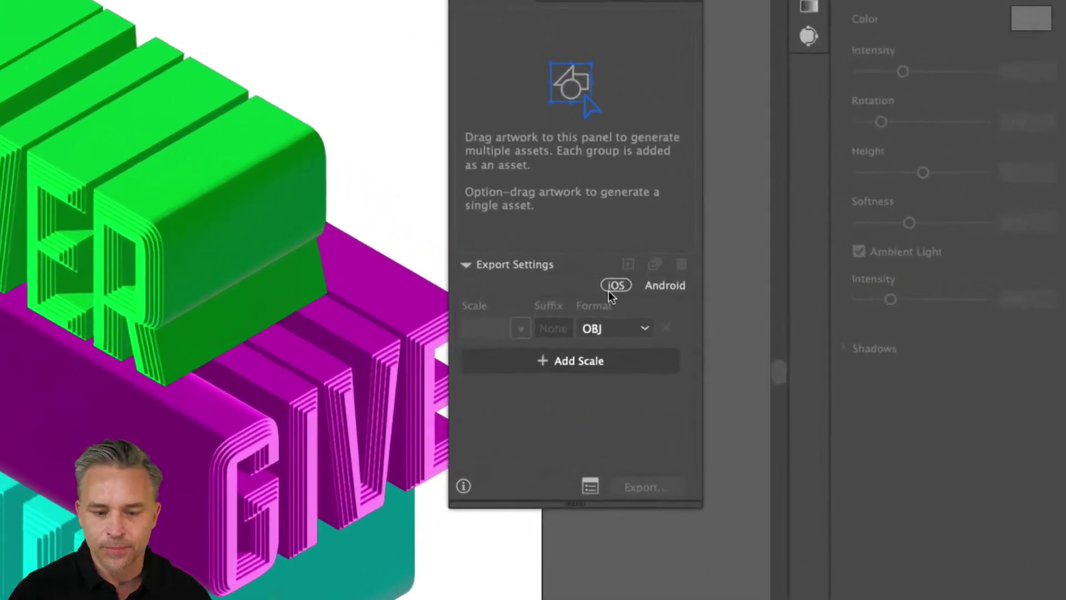
{"action": "left_click", "coordinate": [620, 329]}
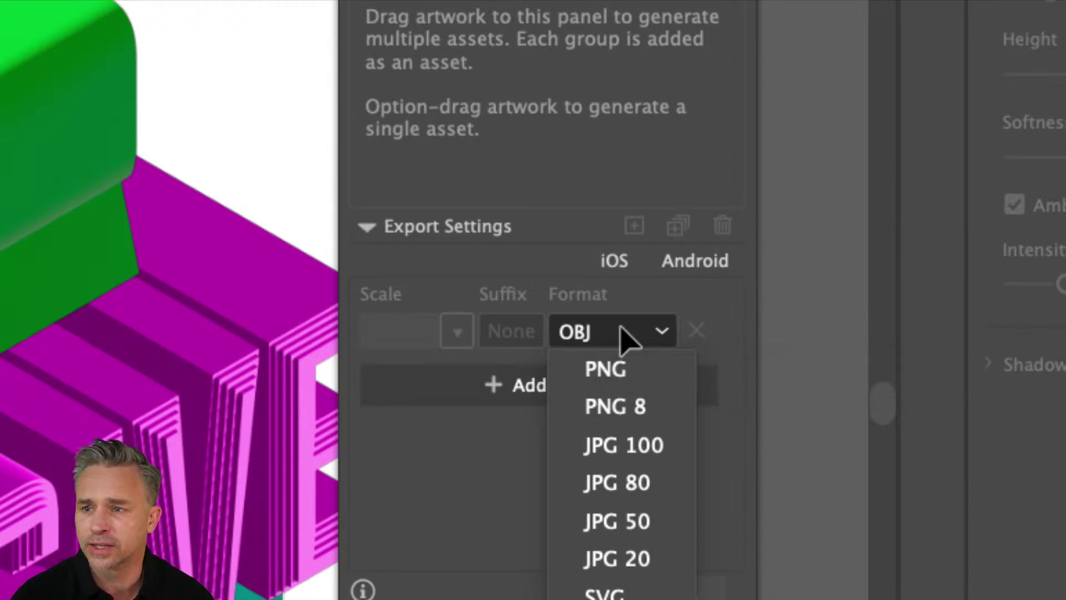
{"action": "left_click", "coordinate": [451, 425]}
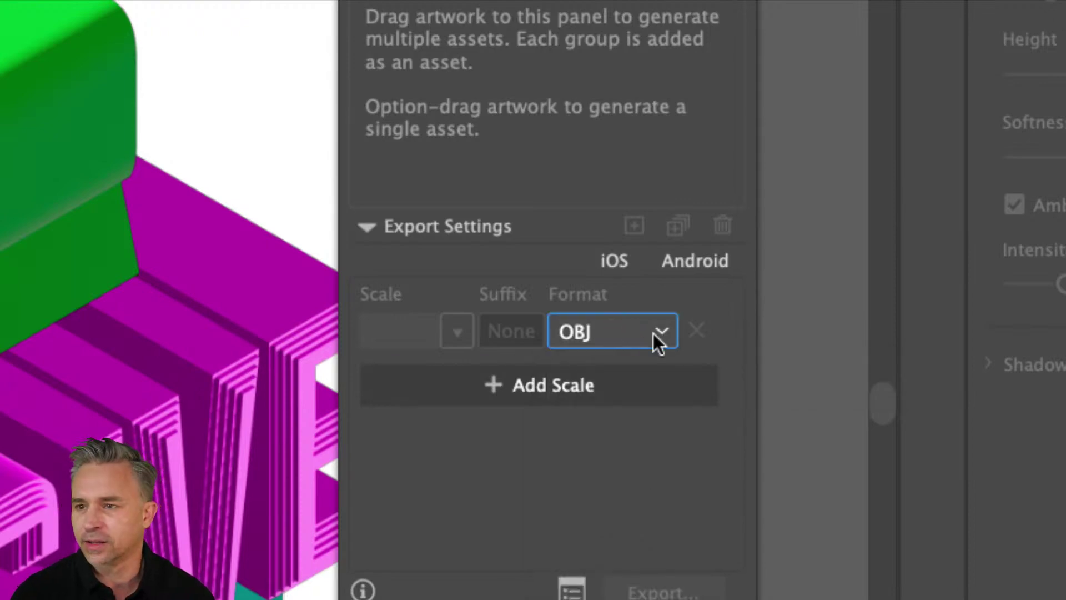
{"action": "left_click", "coordinate": [611, 333]}
{"action": "left_click", "coordinate": [611, 333]}
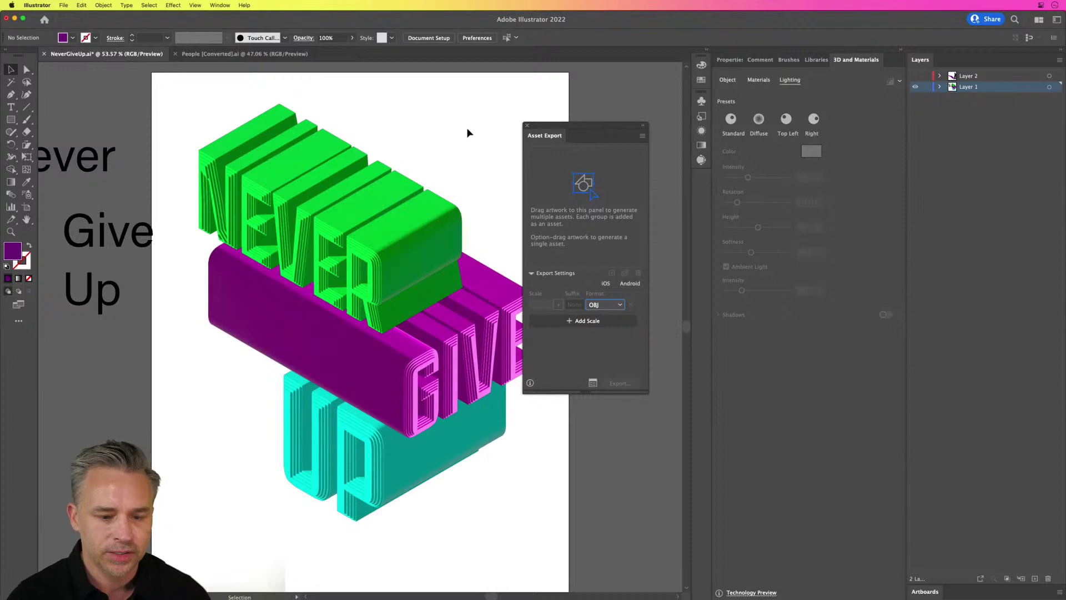
Add the NEVER, GIVE and UP words one by one as three separate export assets.
{"action": "left_click_drag", "start_coordinate": [466, 129], "coordinate": [161, 502]}
{"action": "left_click", "coordinate": [95, 423]}
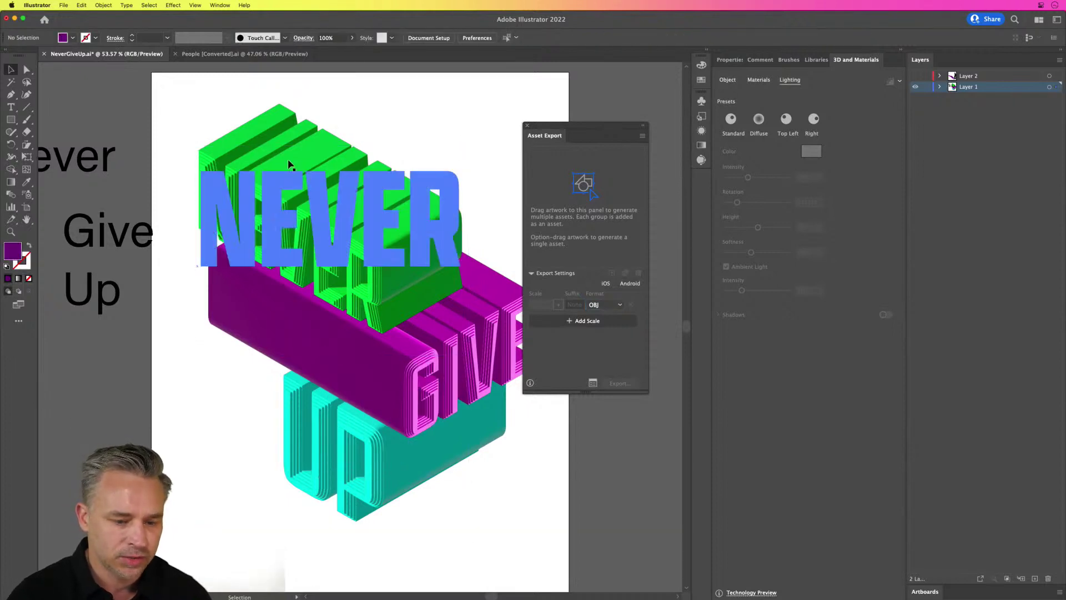
{"action": "left_click", "coordinate": [289, 164]}
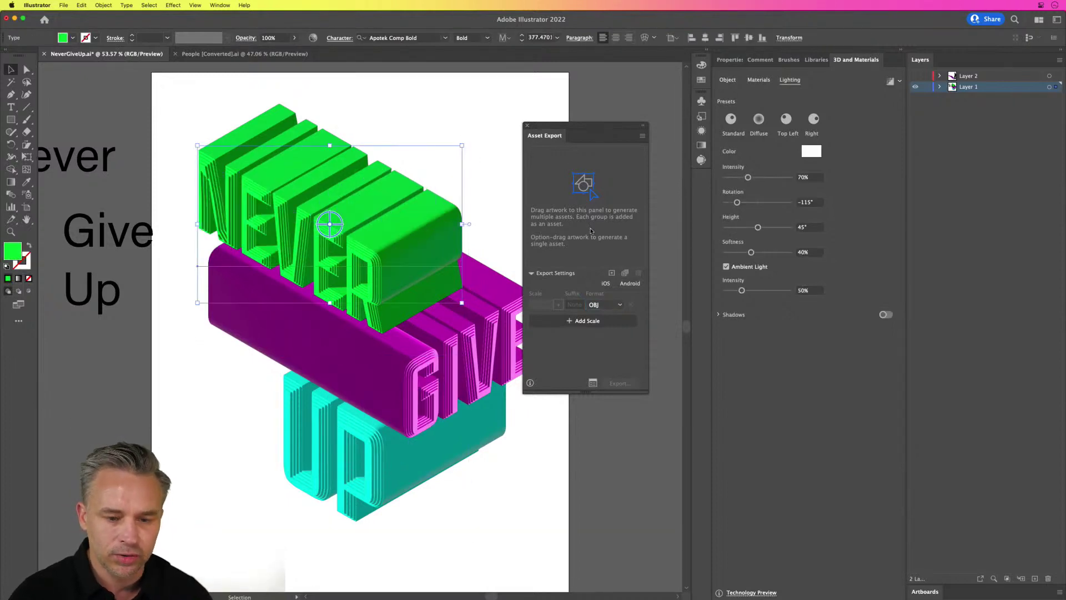
{"action": "left_click", "coordinate": [611, 273]}
{"action": "left_click", "coordinate": [344, 334]}
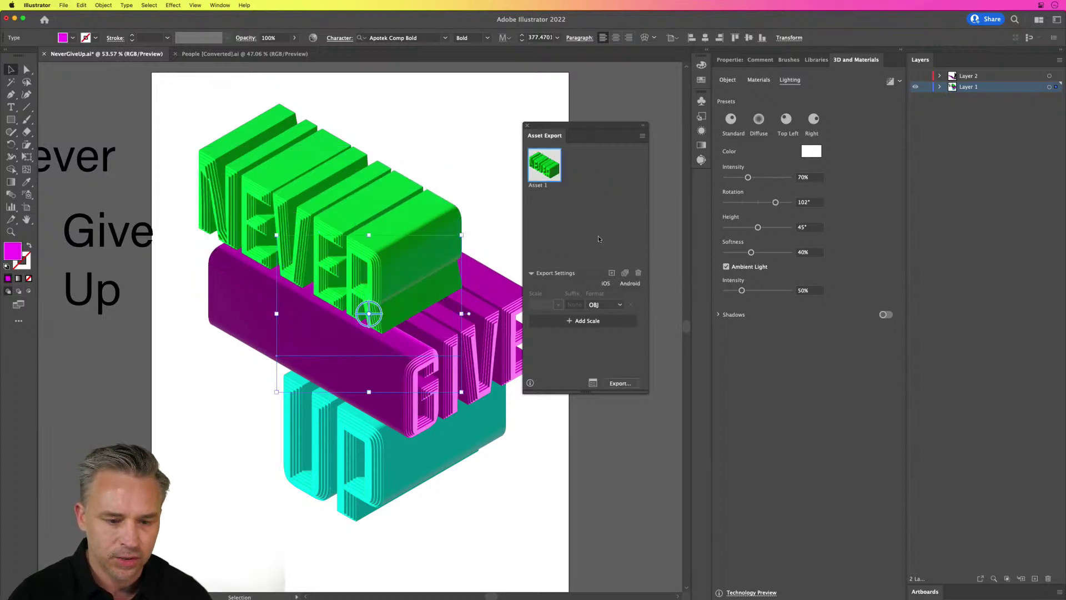
{"action": "left_click", "coordinate": [611, 273]}
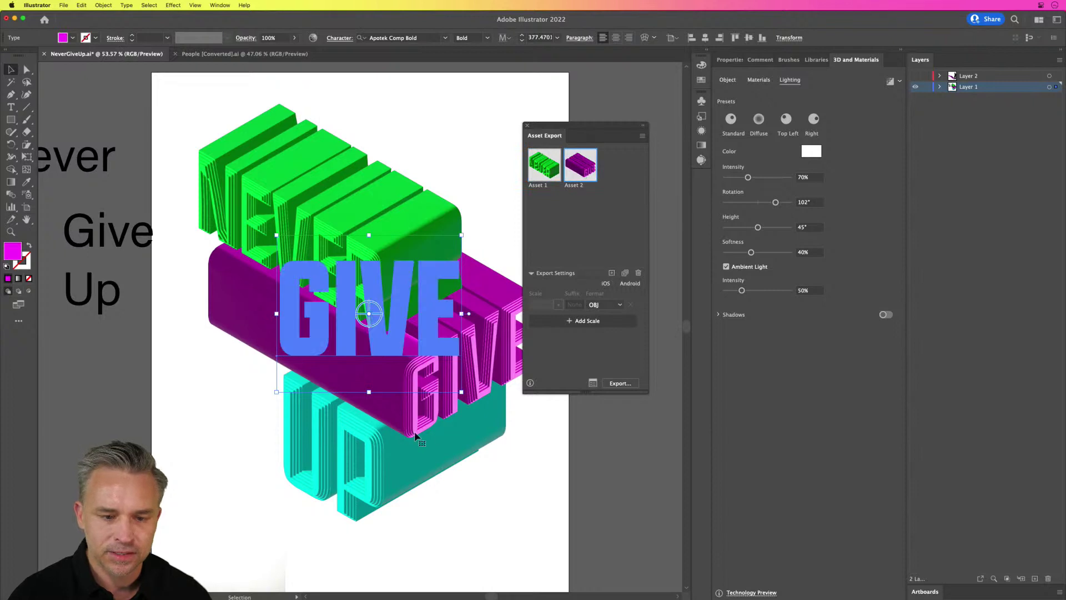
{"action": "left_click", "coordinate": [405, 458]}
{"action": "left_click", "coordinate": [612, 273]}
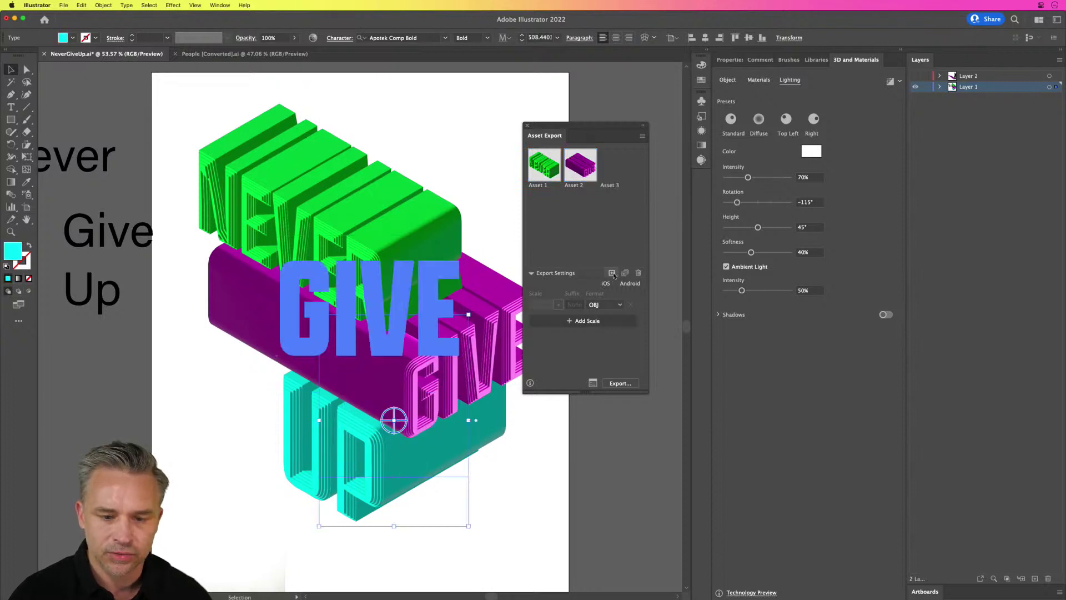
Select all three words, add them together as one combined export asset, and keep the OBJ format.
{"action": "key", "text": "super+a"}
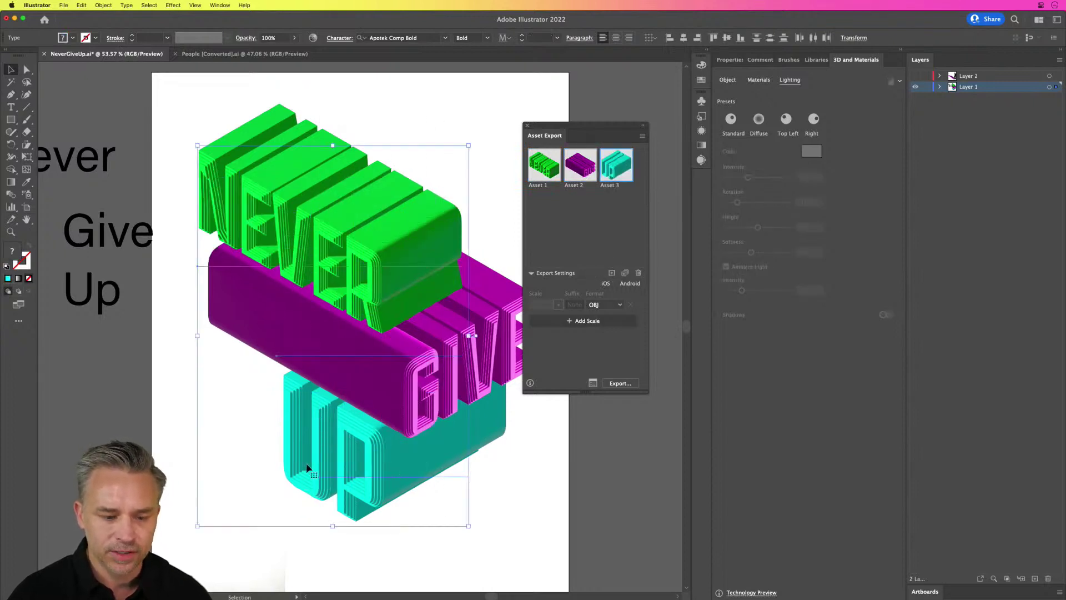
{"action": "left_click", "coordinate": [611, 273]}
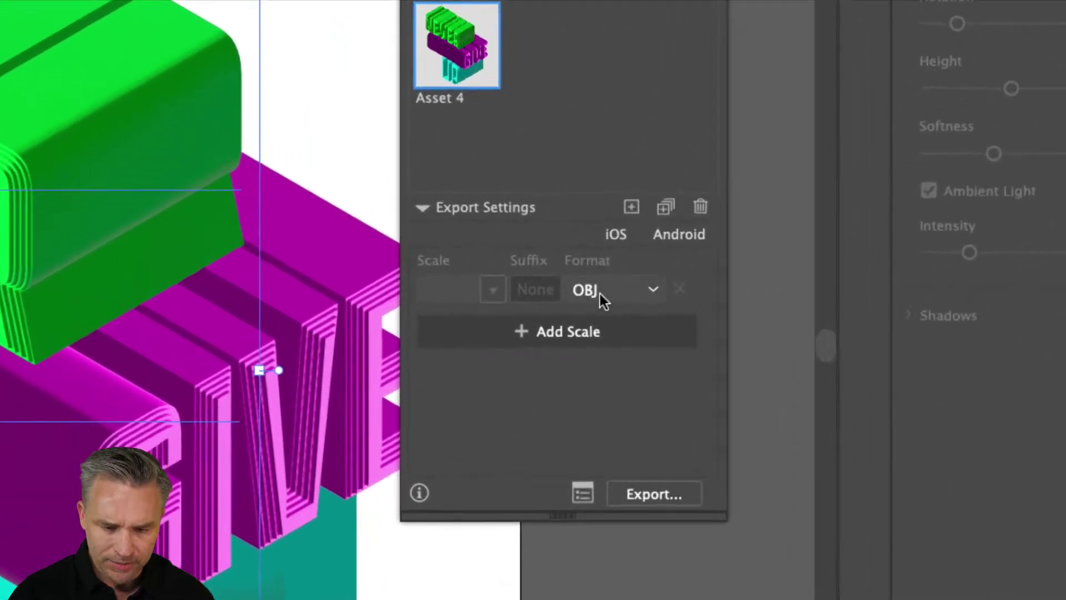
{"action": "left_click", "coordinate": [601, 305]}
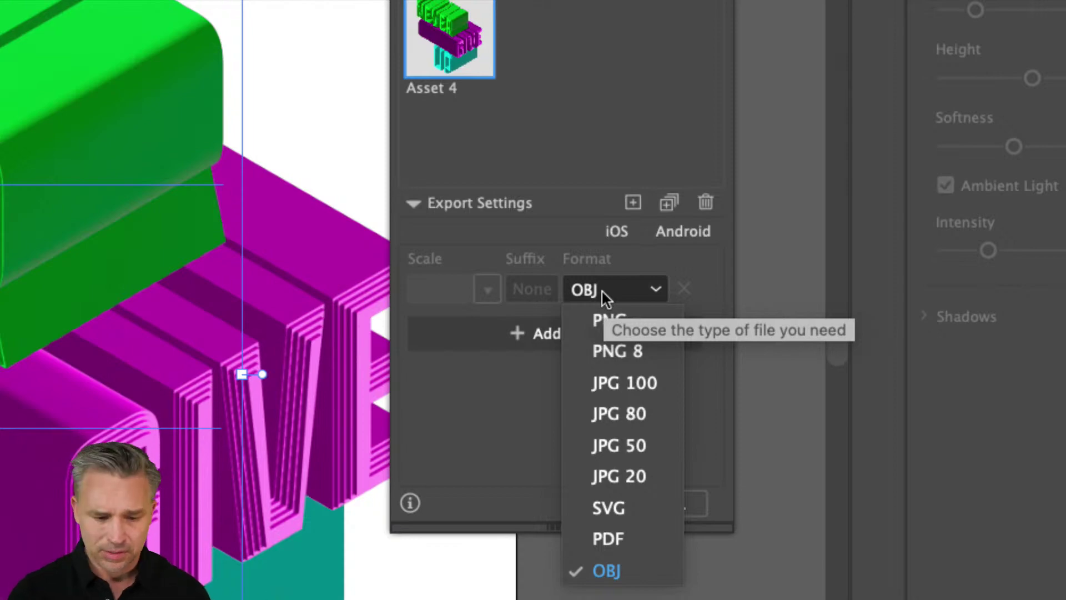
{"action": "left_click", "coordinate": [439, 395]}
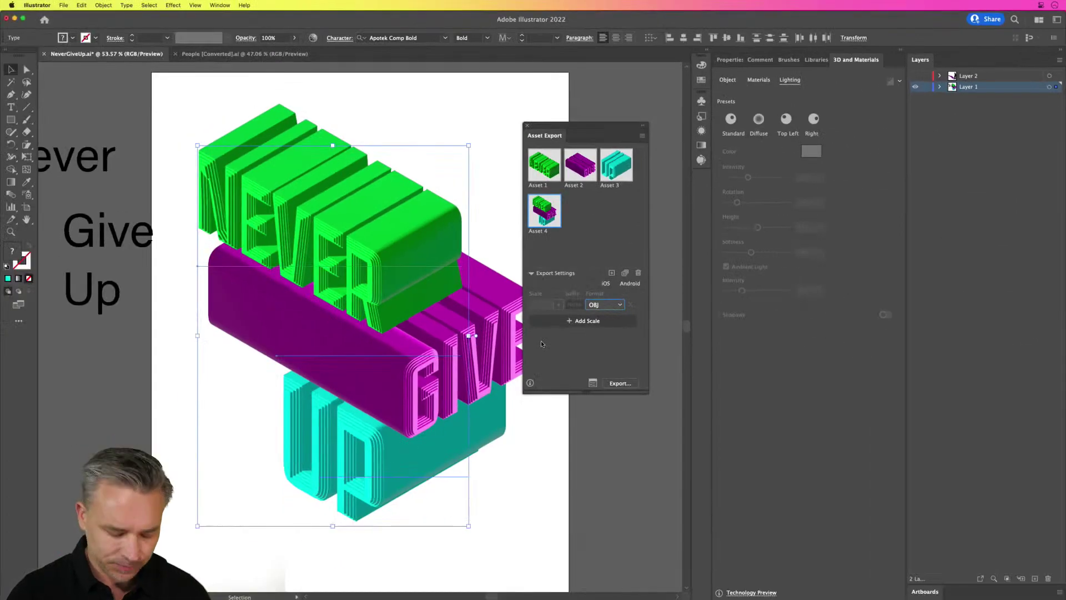
Save the document, export the combined asset into a new Desktop folder named OBJ, and close Asset Export.
{"action": "key", "text": "super+s"}
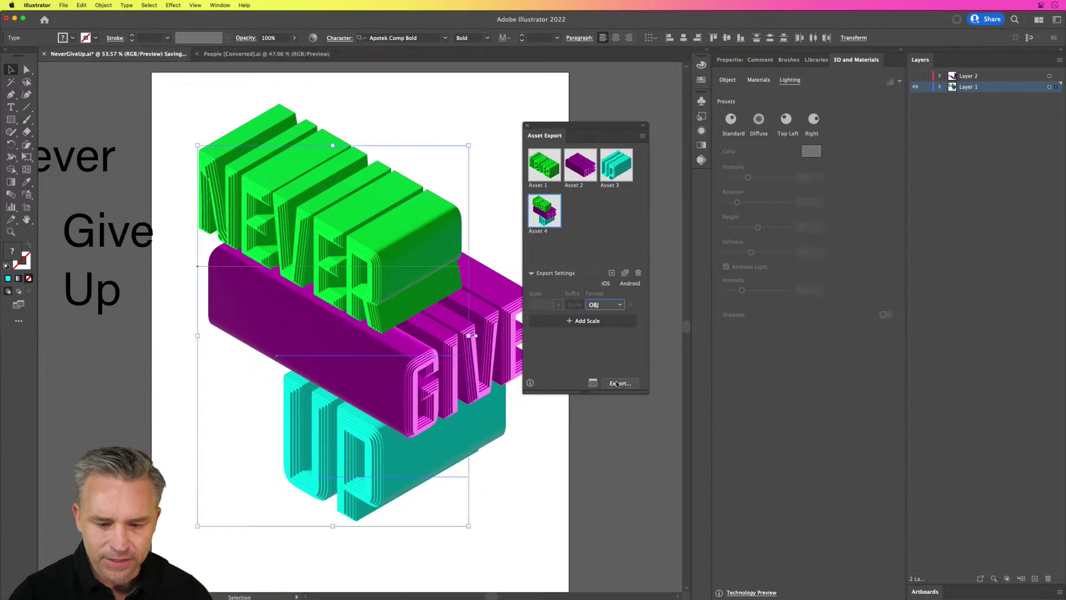
{"action": "left_click", "coordinate": [617, 383]}
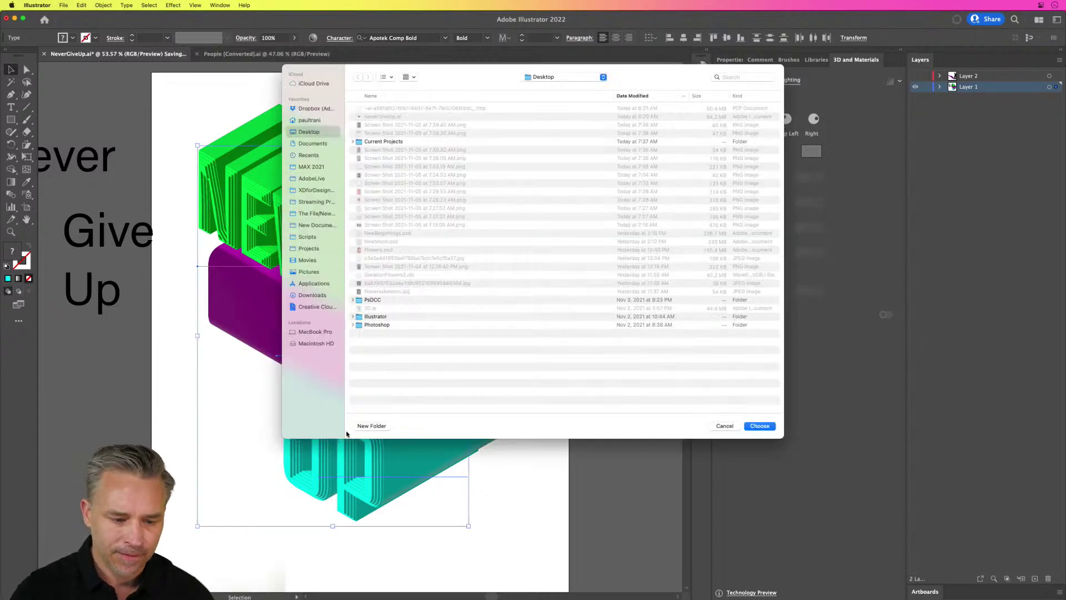
{"action": "left_click", "coordinate": [366, 426]}
{"action": "type", "text": "o"}
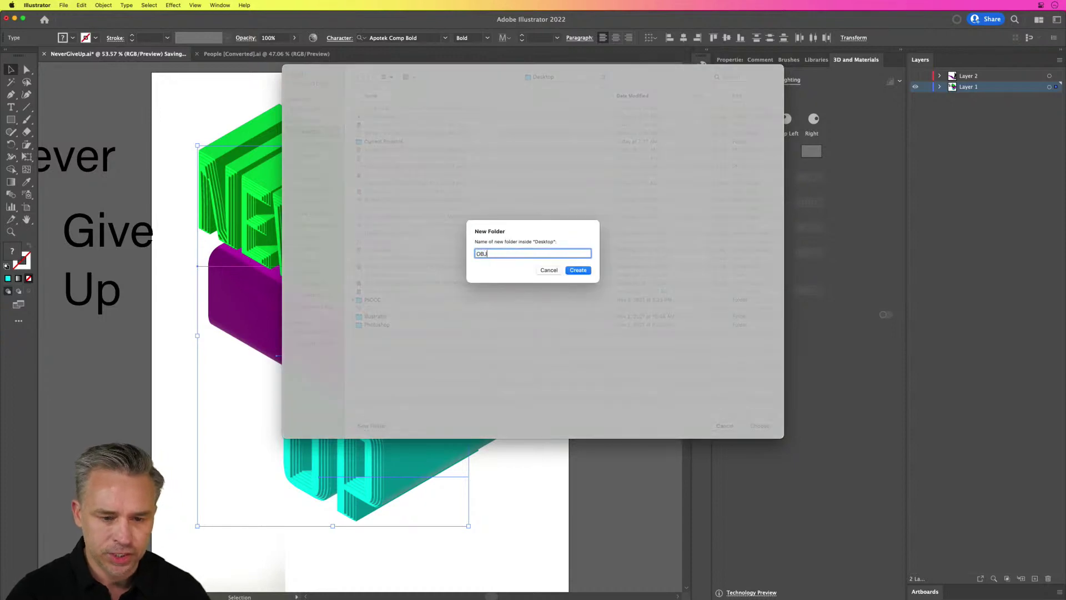
{"action": "type", "text": "BJ"}
{"action": "key", "text": "Return"}
{"action": "left_click", "coordinate": [759, 425]}
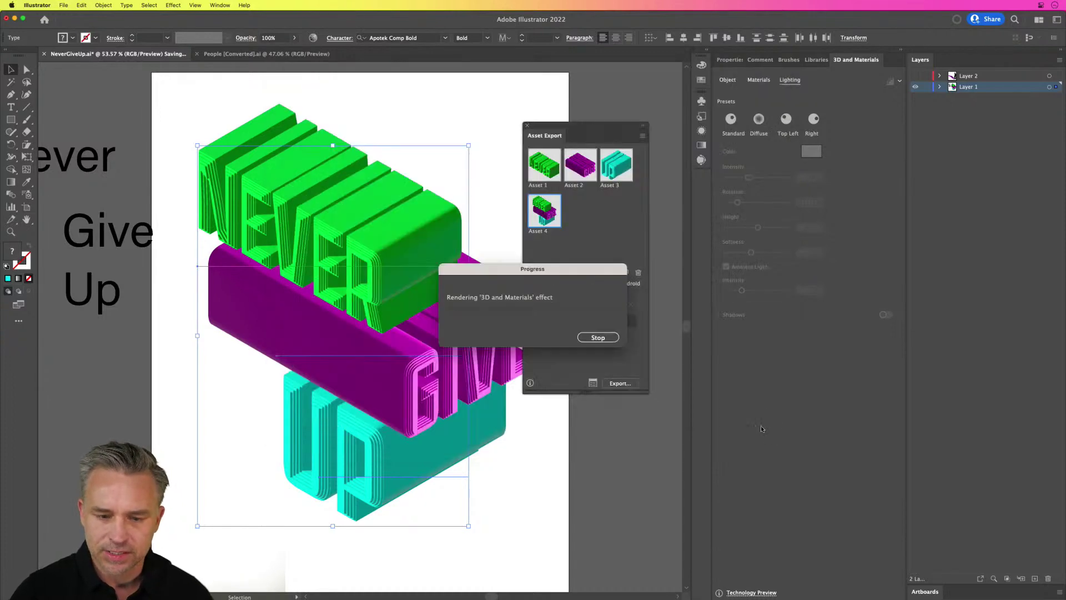
{"action": "left_click", "coordinate": [526, 125]}
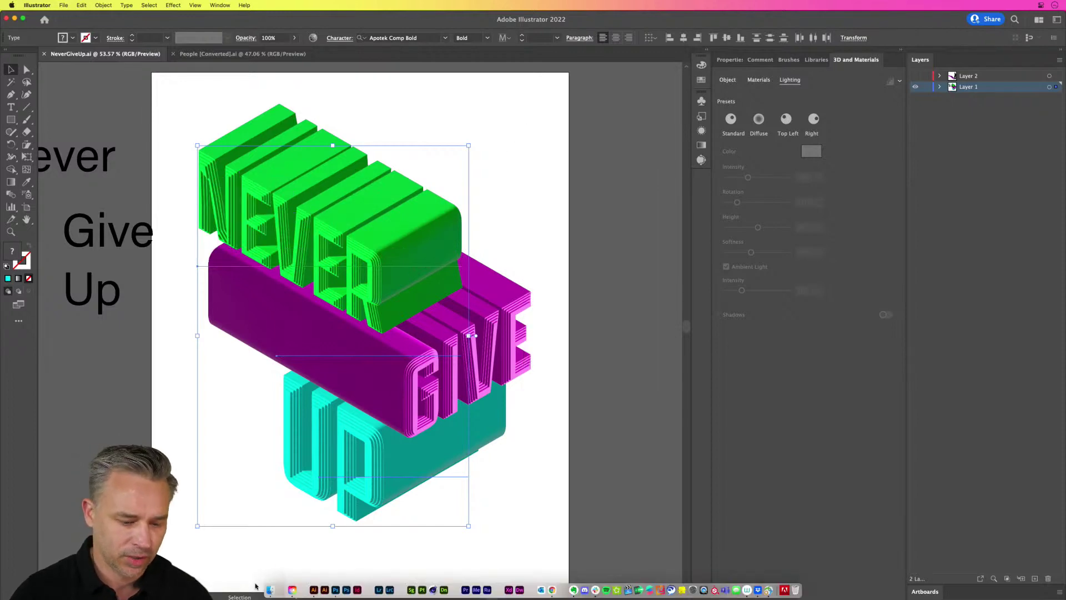
Switch to Finder, check the exported Asset 4.obj in the Desktop's OBJ folder, and return to Illustrator.
{"action": "left_click", "coordinate": [268, 590]}
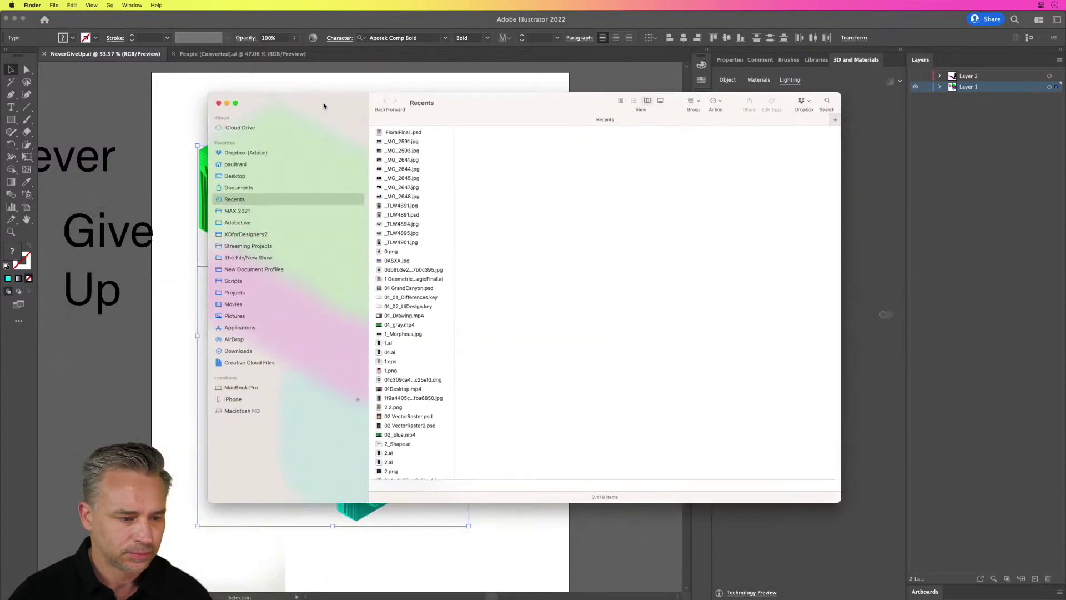
{"action": "left_click", "coordinate": [226, 177]}
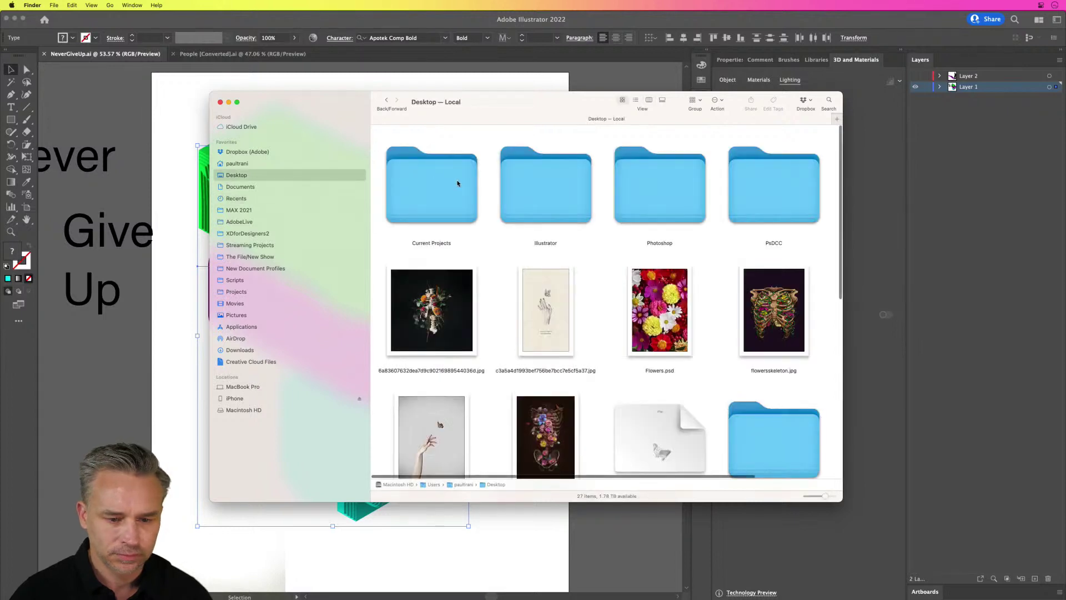
{"action": "scroll", "coordinate": [722, 250], "scroll_direction": "down", "scroll_amount": 5}
{"action": "double_click", "coordinate": [737, 255]}
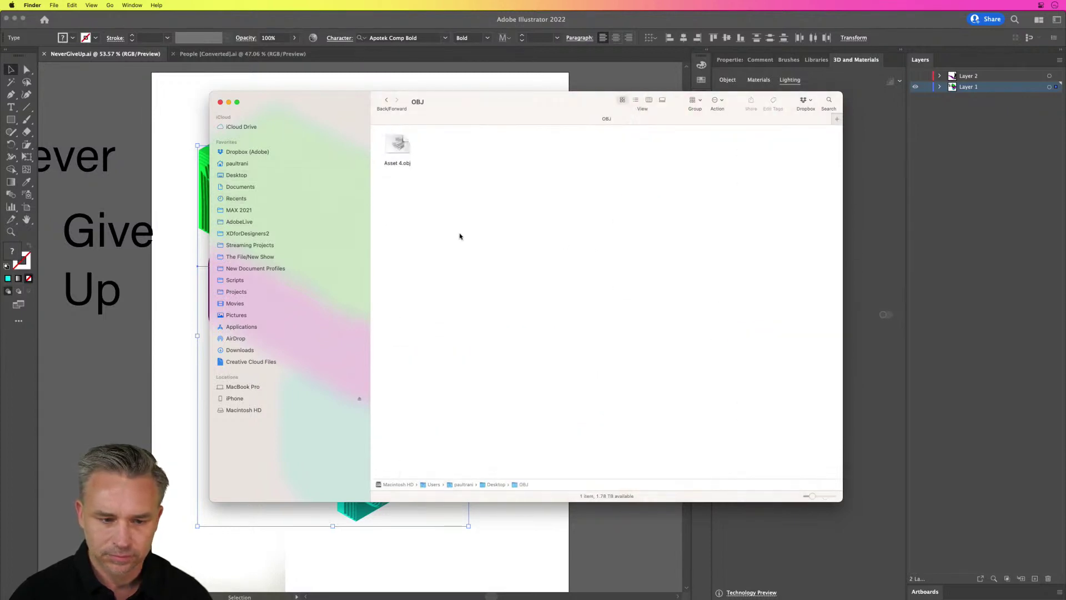
{"action": "left_click", "coordinate": [388, 147]}
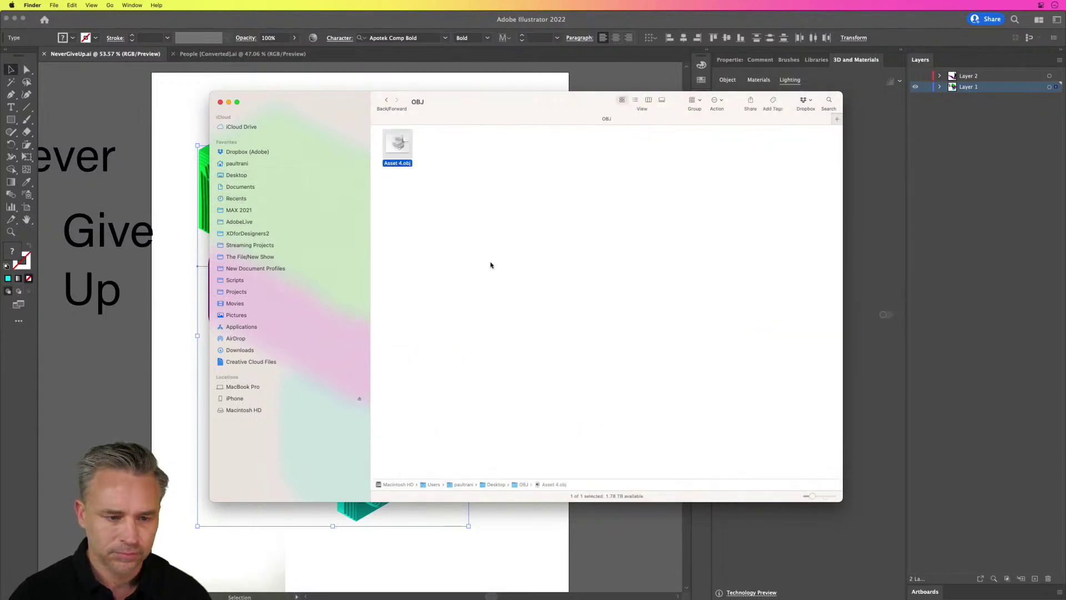
{"action": "left_click", "coordinate": [555, 85]}
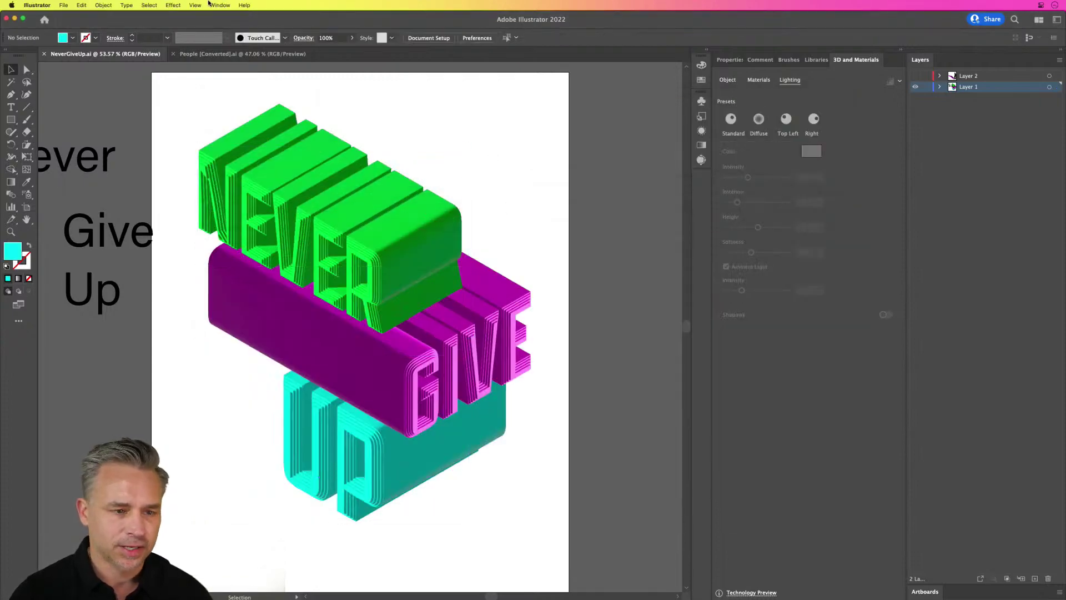
Bring Asset Export back up, select Asset 1 through Asset 4, and export them all as OBJ files.
{"action": "left_click", "coordinate": [219, 5]}
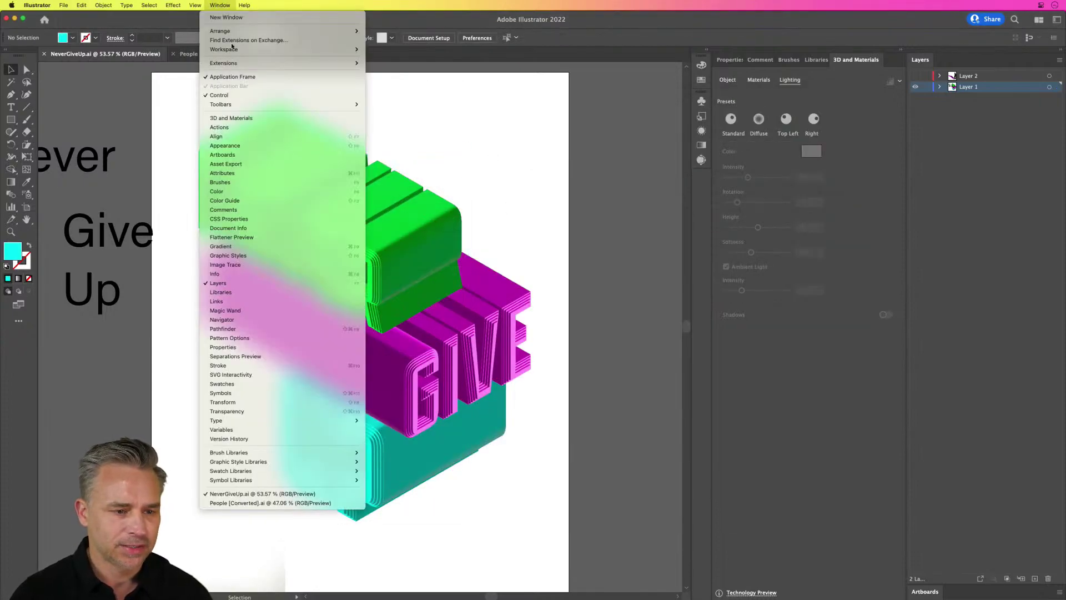
{"action": "left_click", "coordinate": [245, 164]}
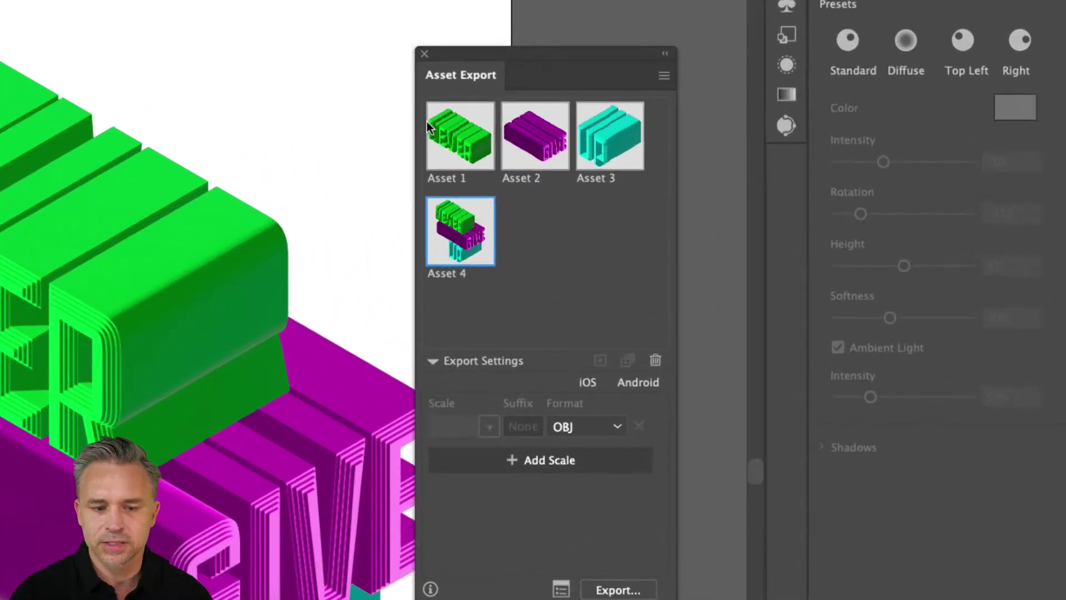
{"action": "left_click", "coordinate": [444, 144]}
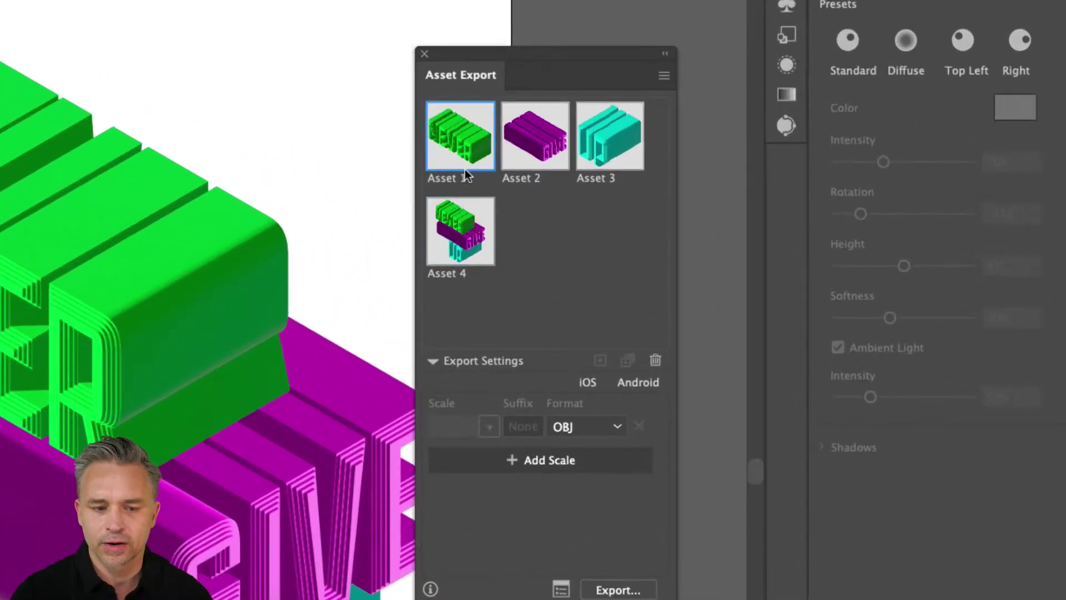
{"action": "left_click", "coordinate": [457, 224], "text": "shift"}
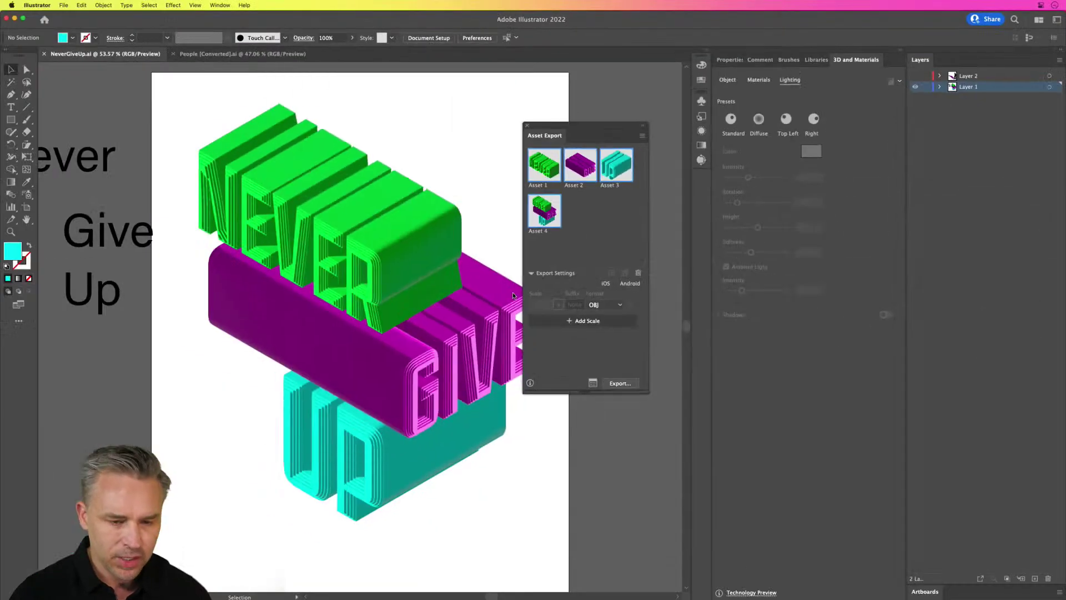
{"action": "left_click", "coordinate": [618, 516]}
{"action": "left_click", "coordinate": [758, 425]}
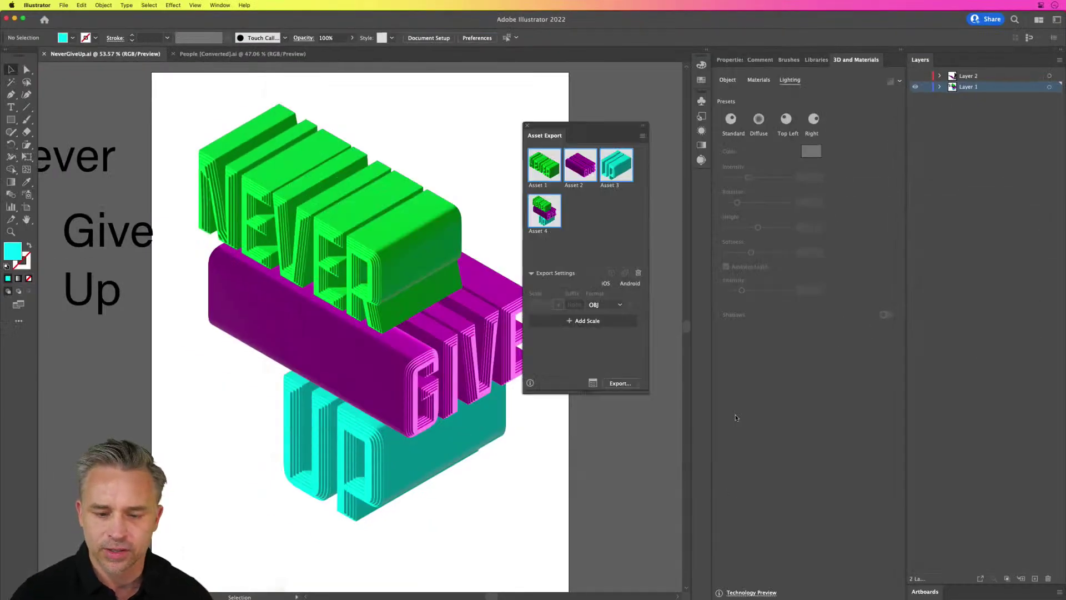
{"action": "left_click", "coordinate": [531, 238]}
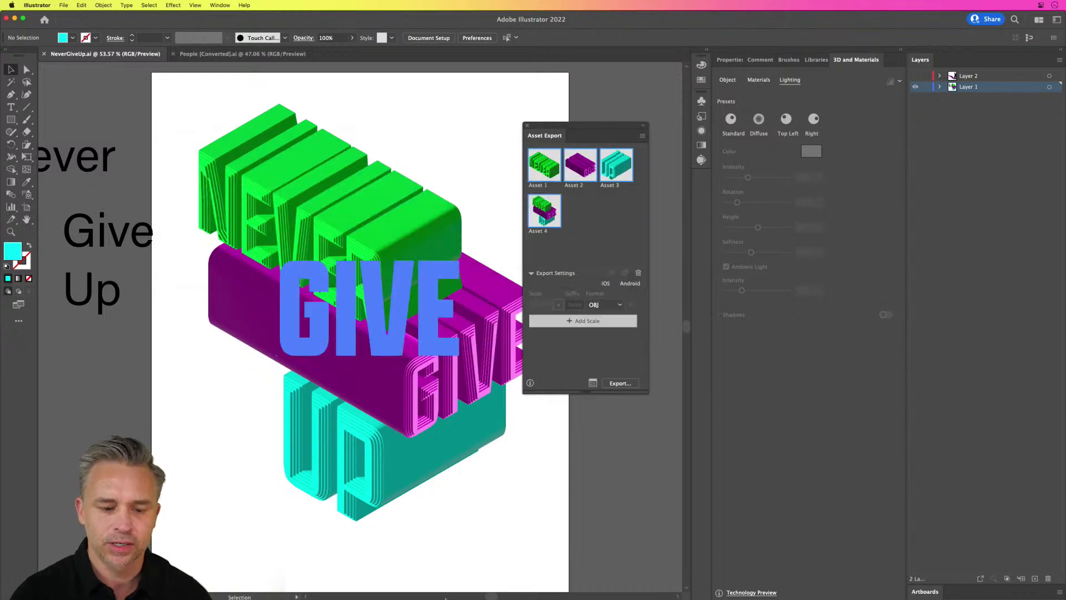
Switch to Adobe Substance 3D Stager.
{"action": "mouse_move", "coordinate": [435, 592]}
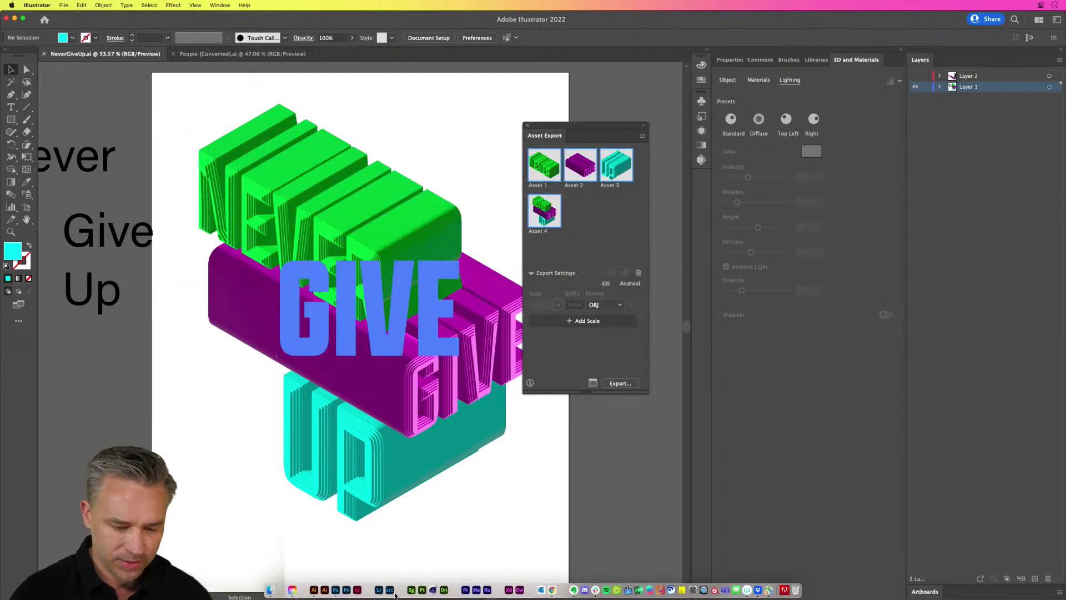
{"action": "left_click", "coordinate": [412, 591]}
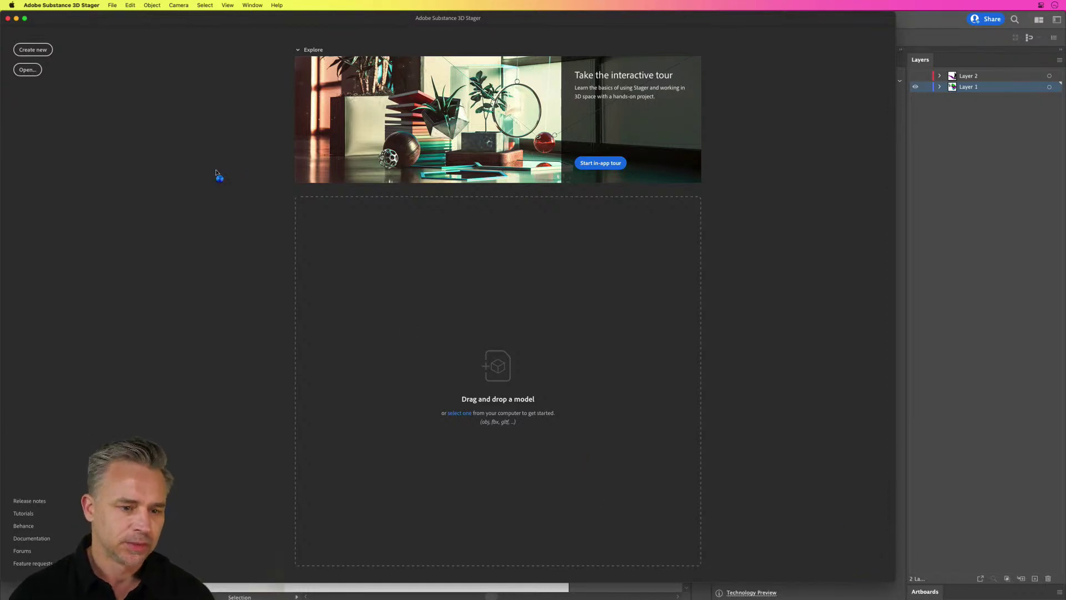
Quit Adobe Substance 3D Stager, dismissing its error dialog.
{"action": "left_click", "coordinate": [42, 5]}
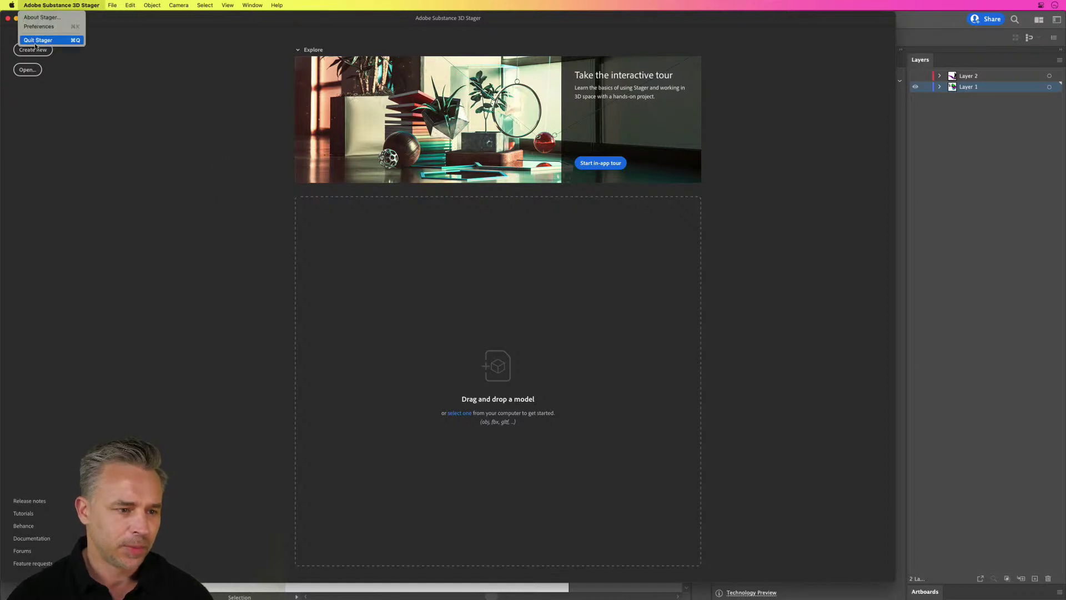
{"action": "left_click", "coordinate": [36, 40]}
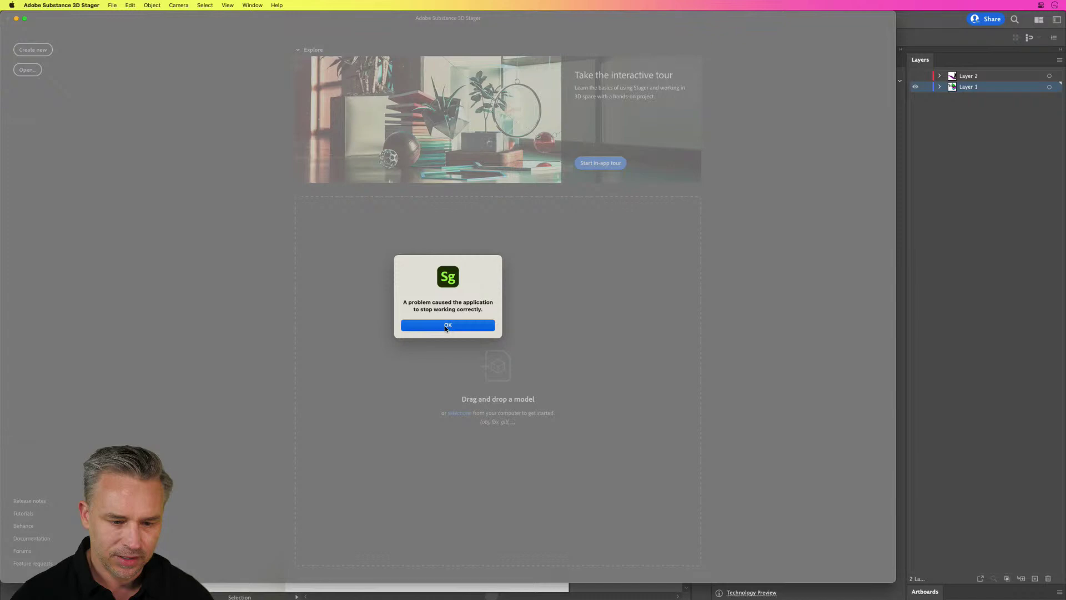
{"action": "left_click", "coordinate": [446, 326]}
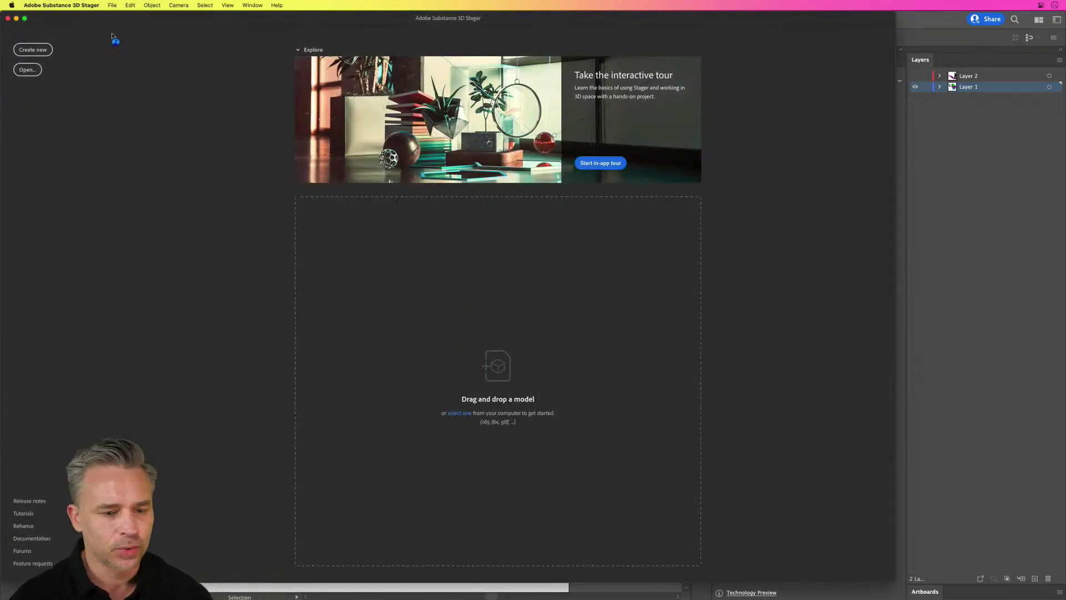
{"action": "left_click", "coordinate": [47, 6]}
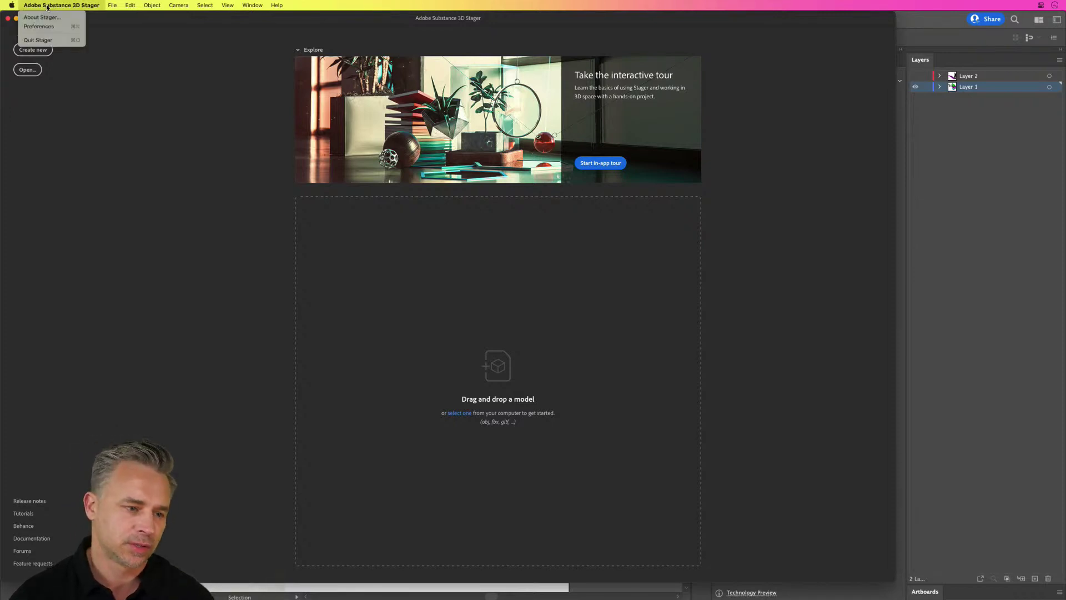
{"action": "left_click", "coordinate": [45, 40]}
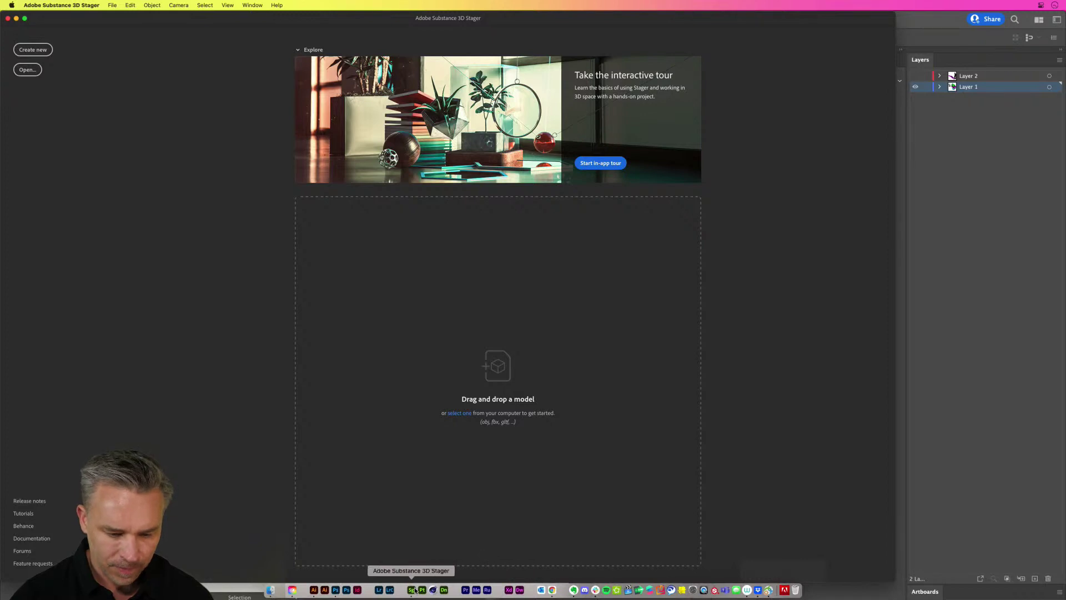
{"action": "right_click", "coordinate": [411, 592]}
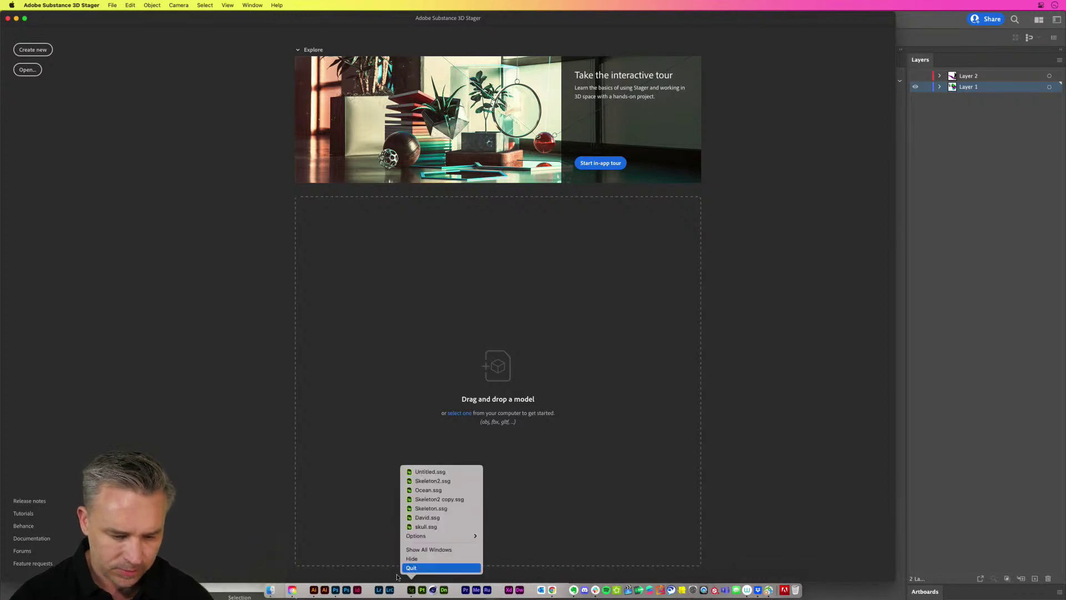
{"action": "left_click", "coordinate": [410, 567]}
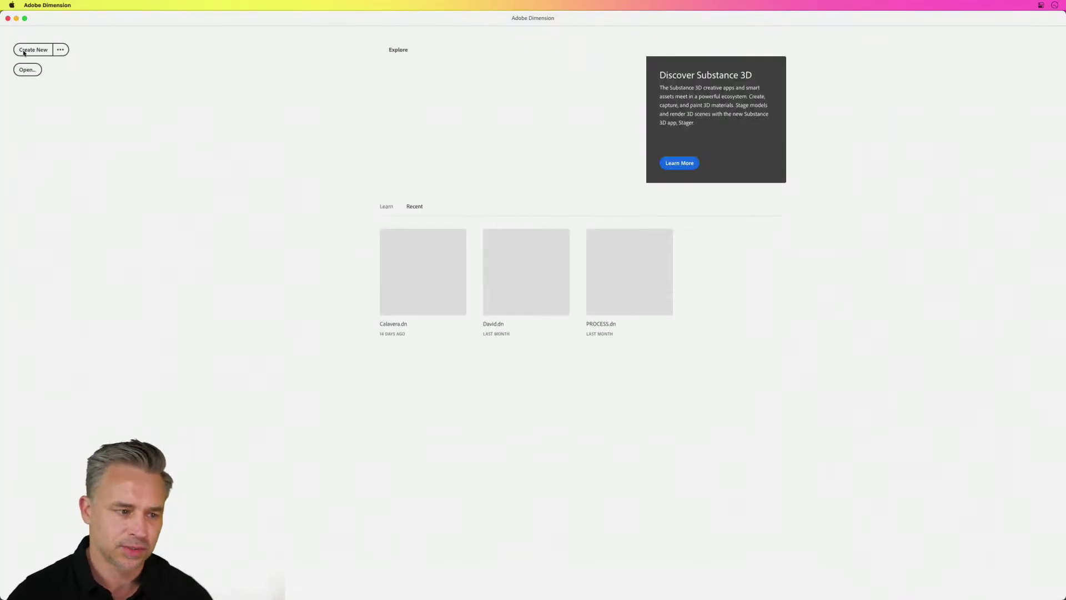
In Adobe Dimension, create a new document, bring in the exported OBJ model from Finder, and frame it in the view.
{"action": "left_click", "coordinate": [27, 47]}
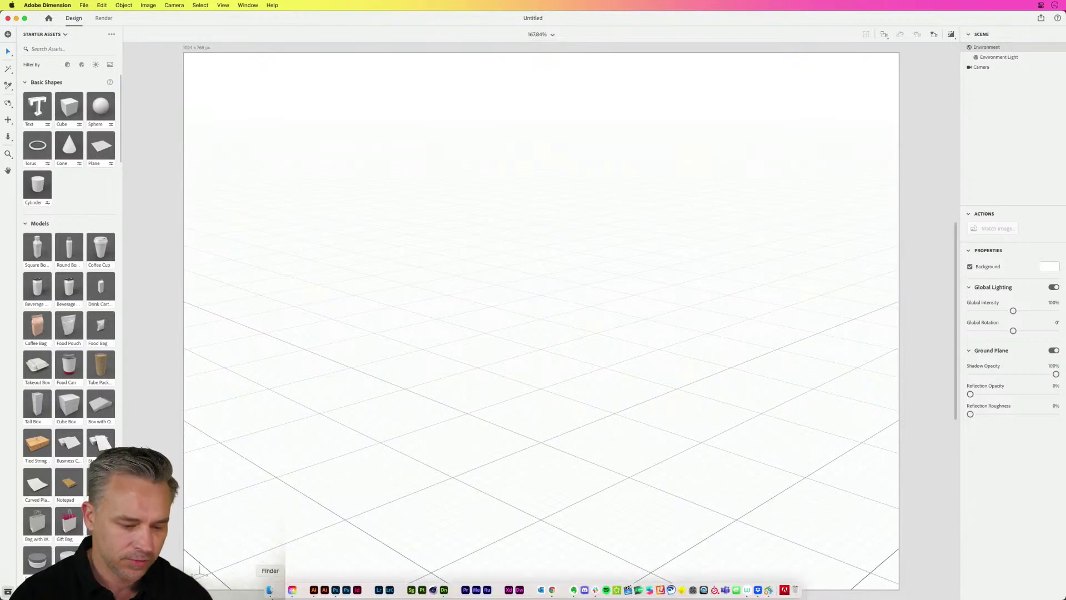
{"action": "left_click", "coordinate": [270, 592]}
{"action": "left_click_drag", "start_coordinate": [309, 243], "coordinate": [493, 314]}
{"action": "left_click_drag", "start_coordinate": [579, 355], "coordinate": [288, 373]}
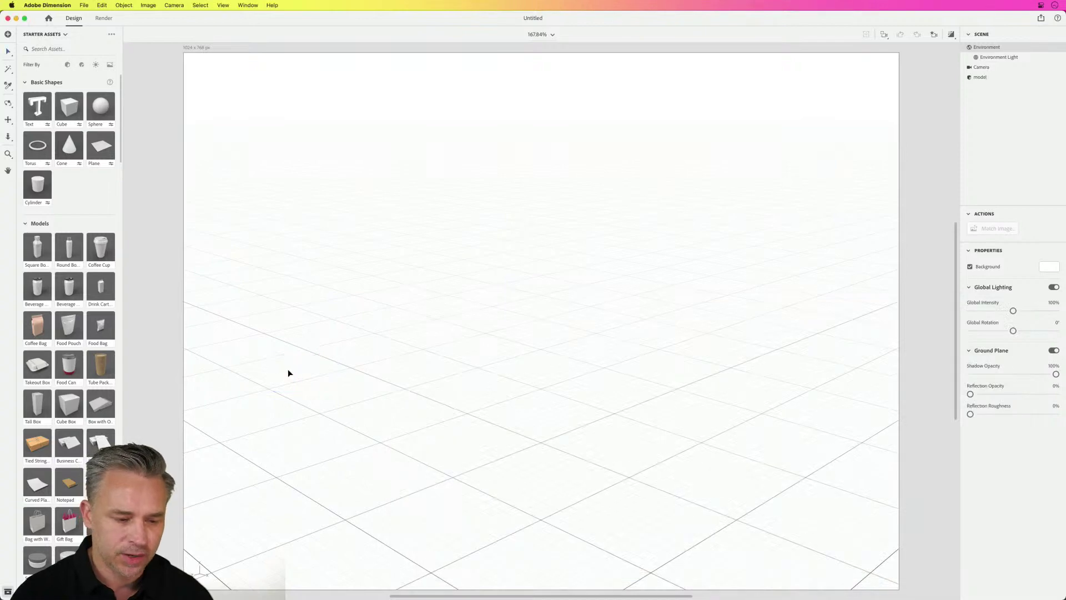
{"action": "left_click", "coordinate": [883, 35]}
{"action": "left_click", "coordinate": [345, 183]}
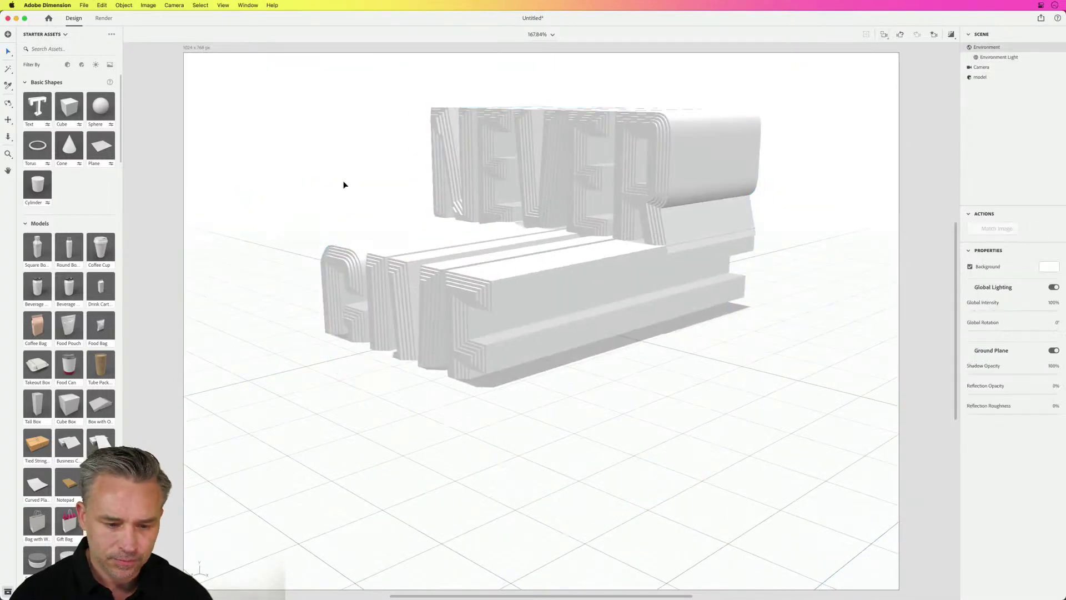
Move the imported model up to the ground plane, reframe it in the view, and deselect it.
{"action": "left_click", "coordinate": [447, 282]}
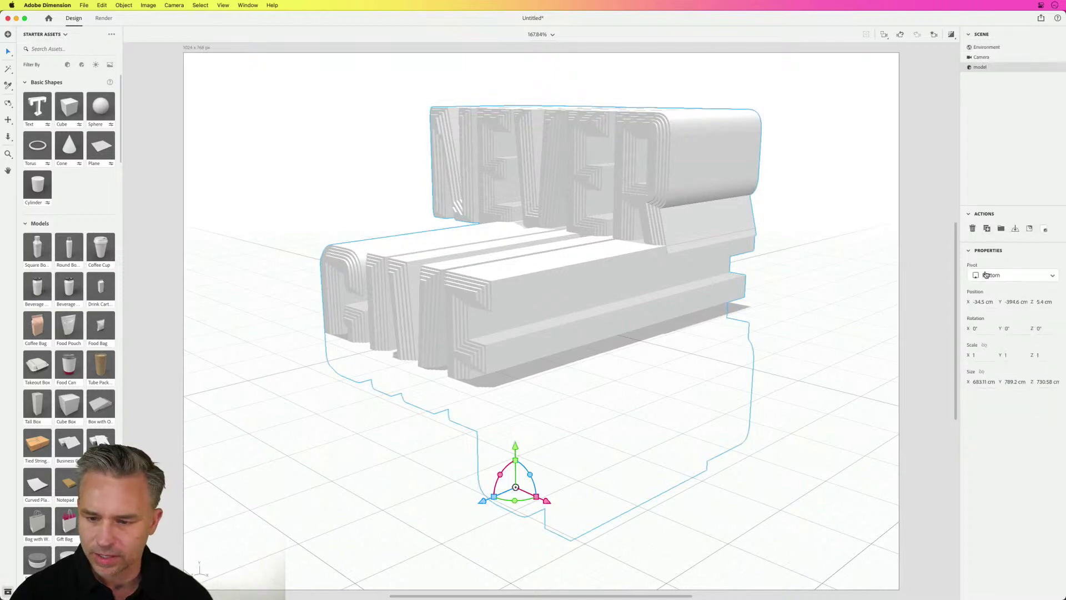
{"action": "left_click", "coordinate": [1015, 229]}
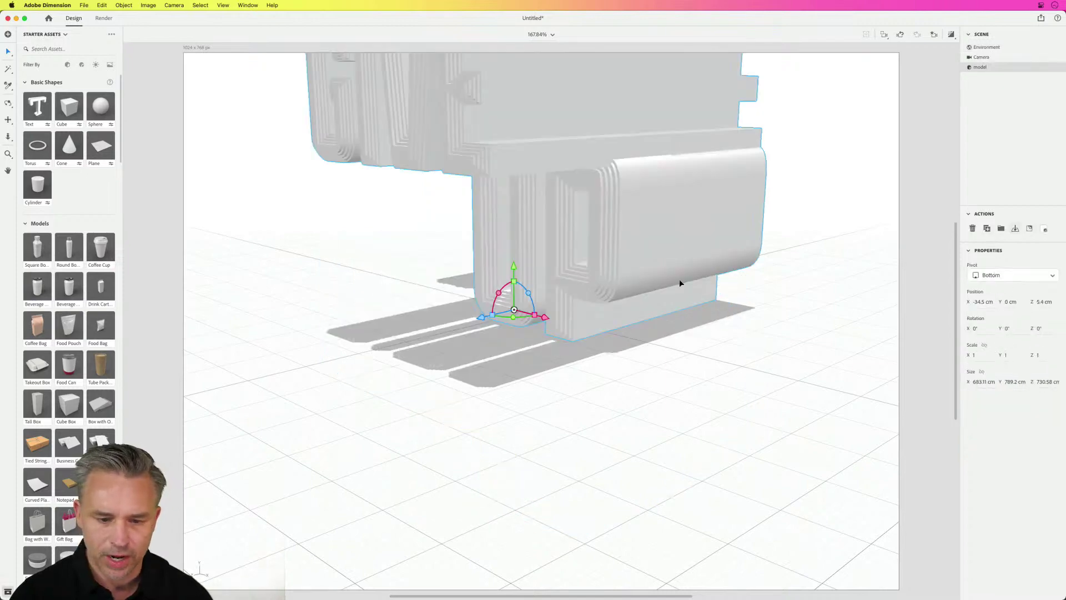
{"action": "left_click", "coordinate": [884, 34]}
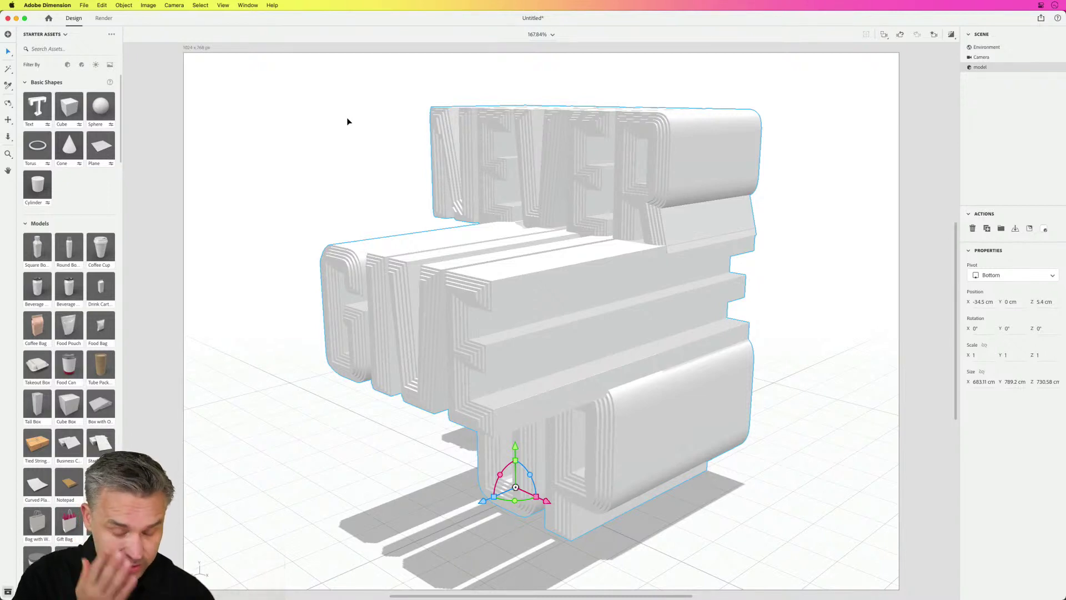
{"action": "scroll", "coordinate": [347, 122], "scroll_direction": "up", "scroll_amount": 1}
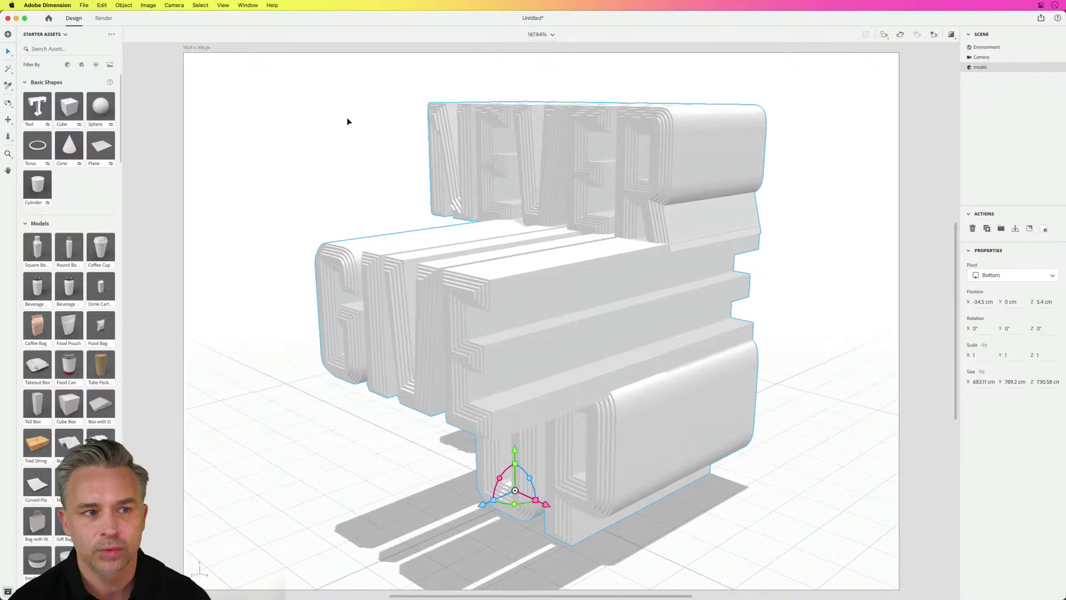
{"action": "left_click", "coordinate": [347, 121]}
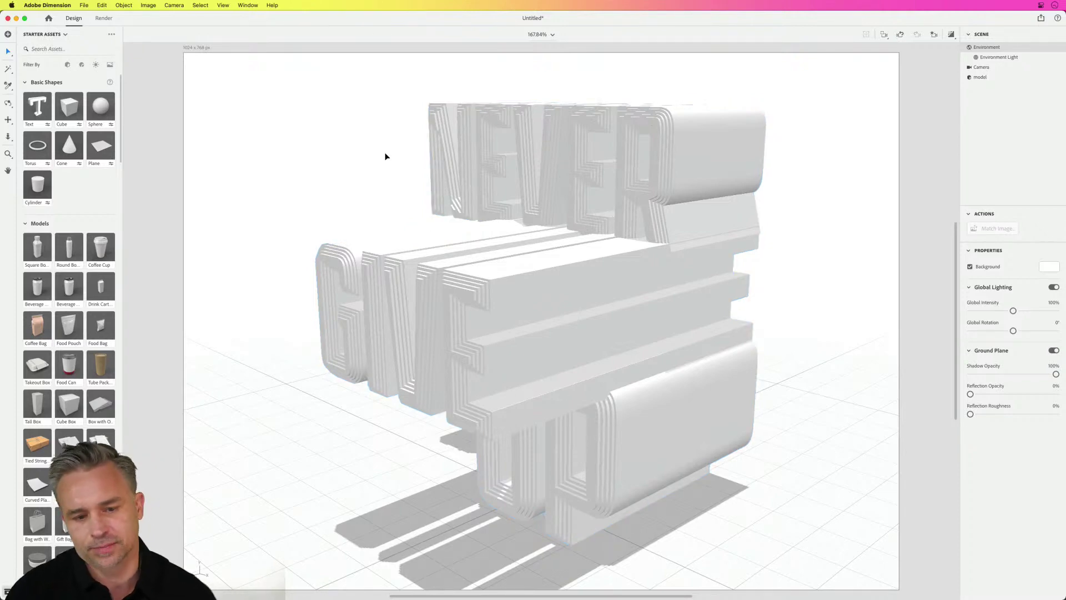
Apply the Brushed Iridescent Metal material to the NEVER GIVE UP model.
{"action": "left_click", "coordinate": [81, 64]}
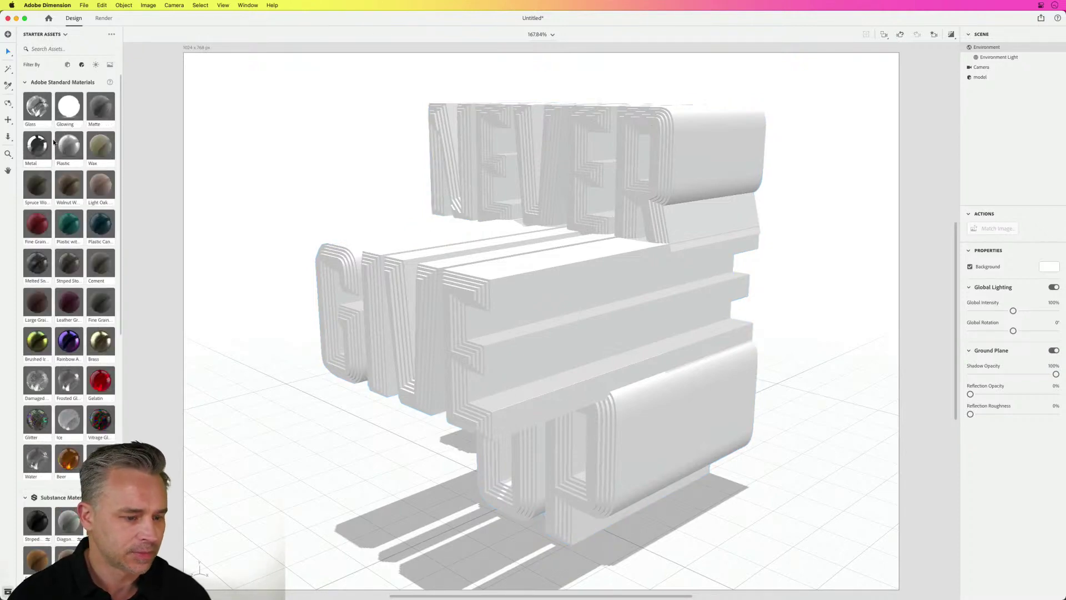
{"action": "mouse_move", "coordinate": [36, 342]}
{"action": "left_mouse_down"}
{"action": "mouse_move", "coordinate": [505, 298]}
{"action": "mouse_move", "coordinate": [524, 305]}
{"action": "mouse_move", "coordinate": [514, 314]}
{"action": "left_mouse_up"}
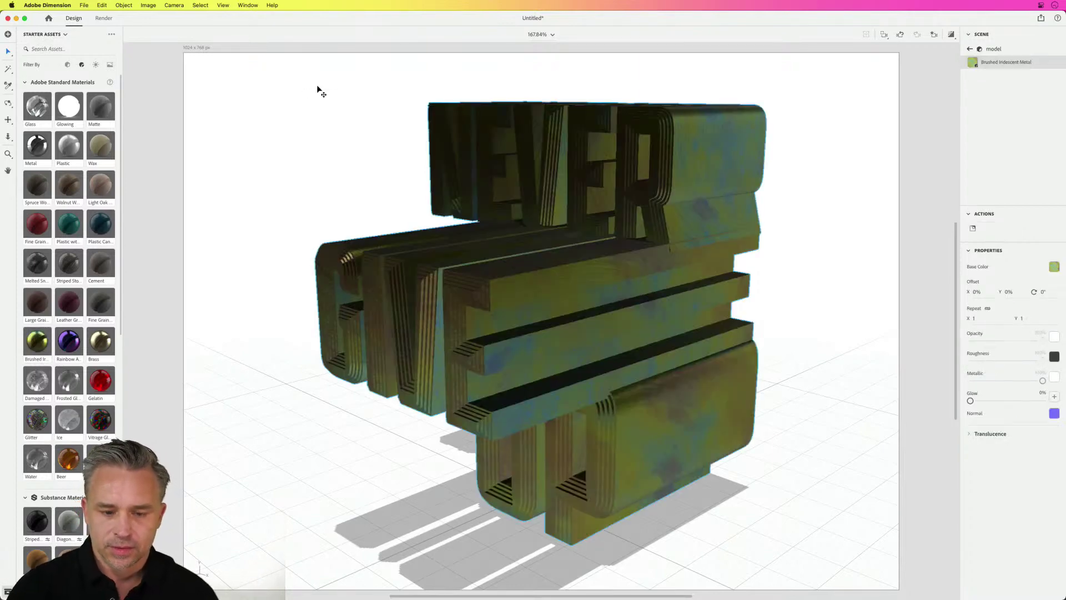
{"action": "left_click", "coordinate": [320, 91]}
{"action": "left_click", "coordinate": [514, 502]}
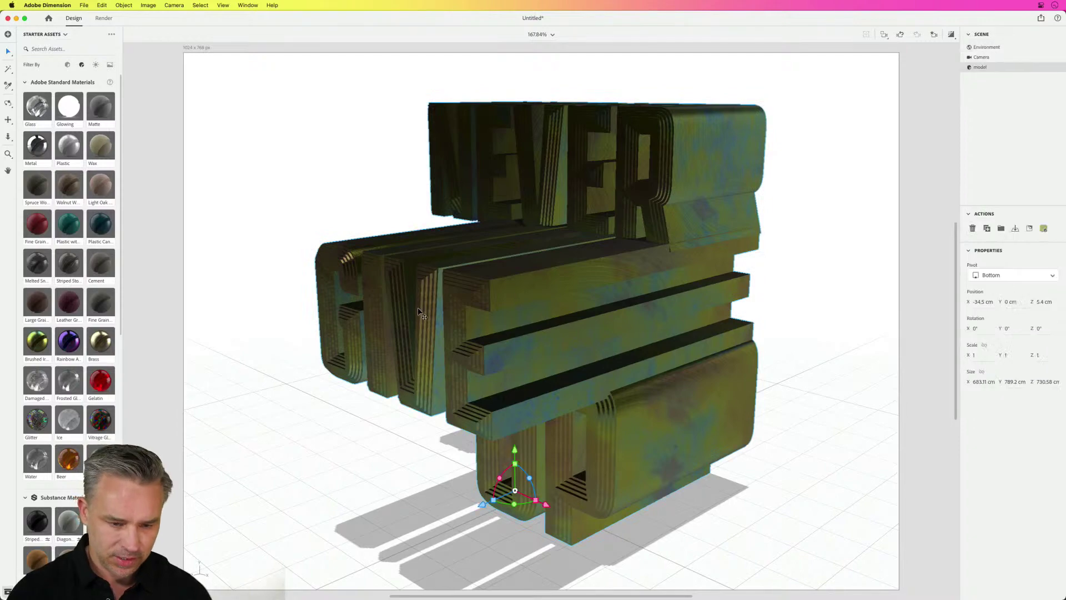
{"action": "left_click_drag", "start_coordinate": [512, 506], "coordinate": [534, 501]}
{"action": "left_click", "coordinate": [217, 214]}
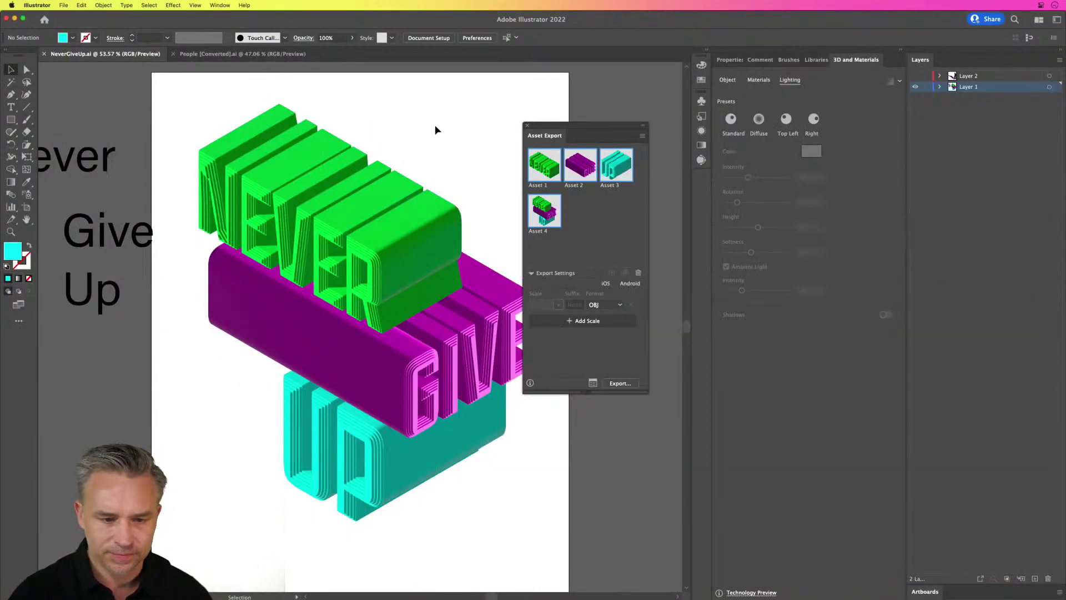
In Illustrator, copy the three 3D words, hide Layer 1, and paste them in front on a new layer.
{"action": "left_click_drag", "start_coordinate": [435, 131], "coordinate": [319, 538]}
{"action": "key", "text": "a"}
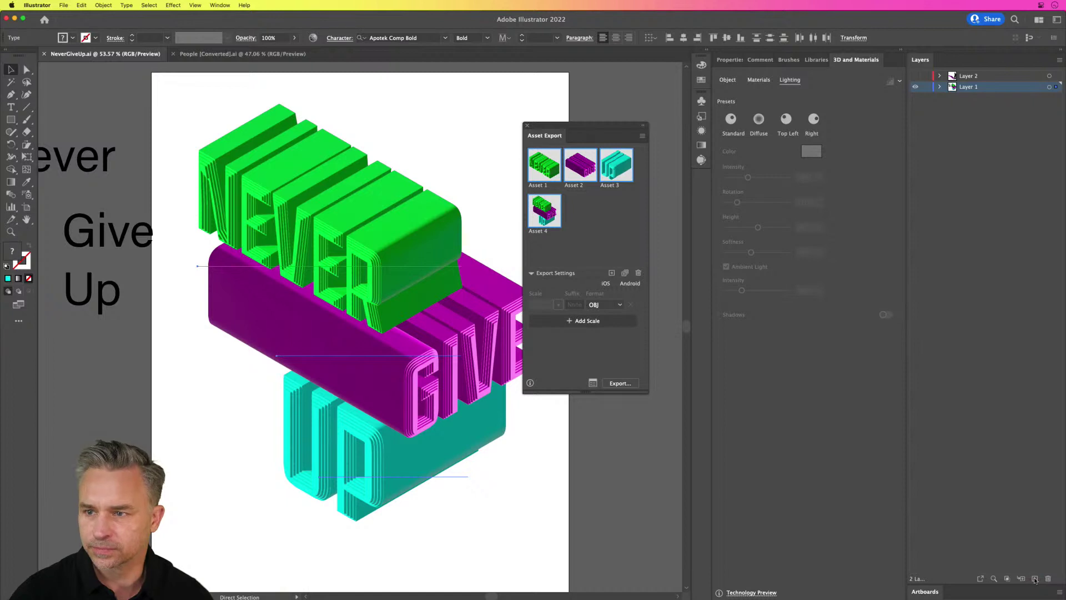
{"action": "key", "text": "super+y"}
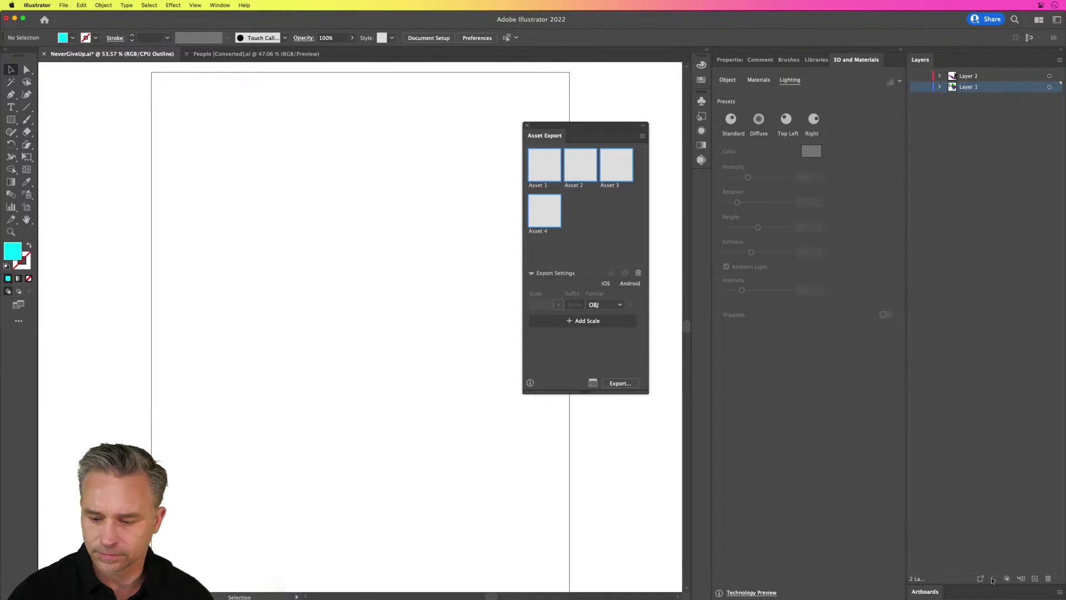
{"action": "left_click", "coordinate": [1034, 578]}
{"action": "key", "text": "super+y"}
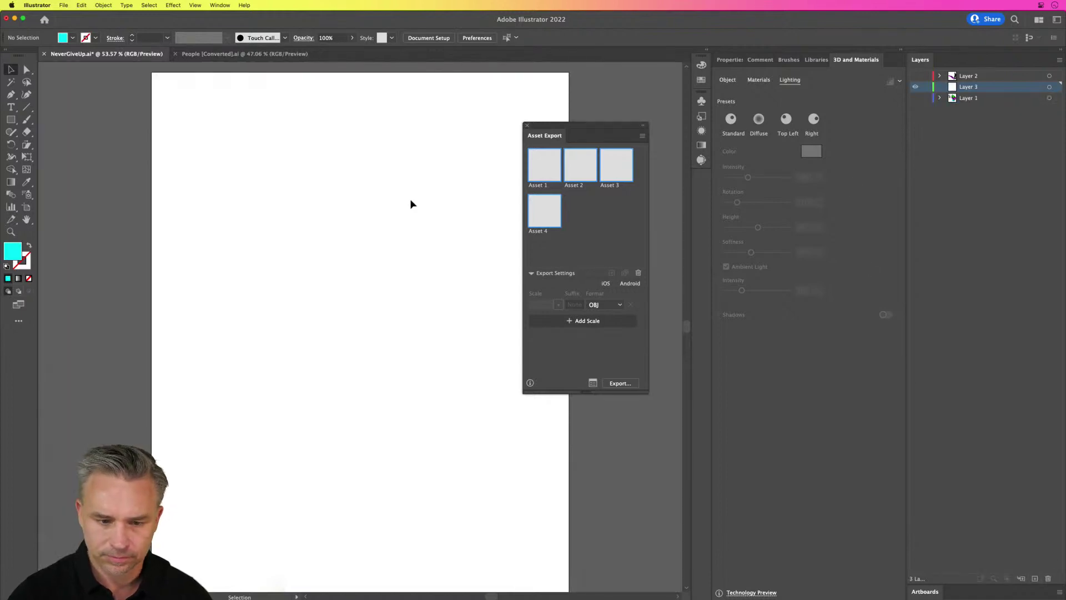
{"action": "key", "text": "super+f"}
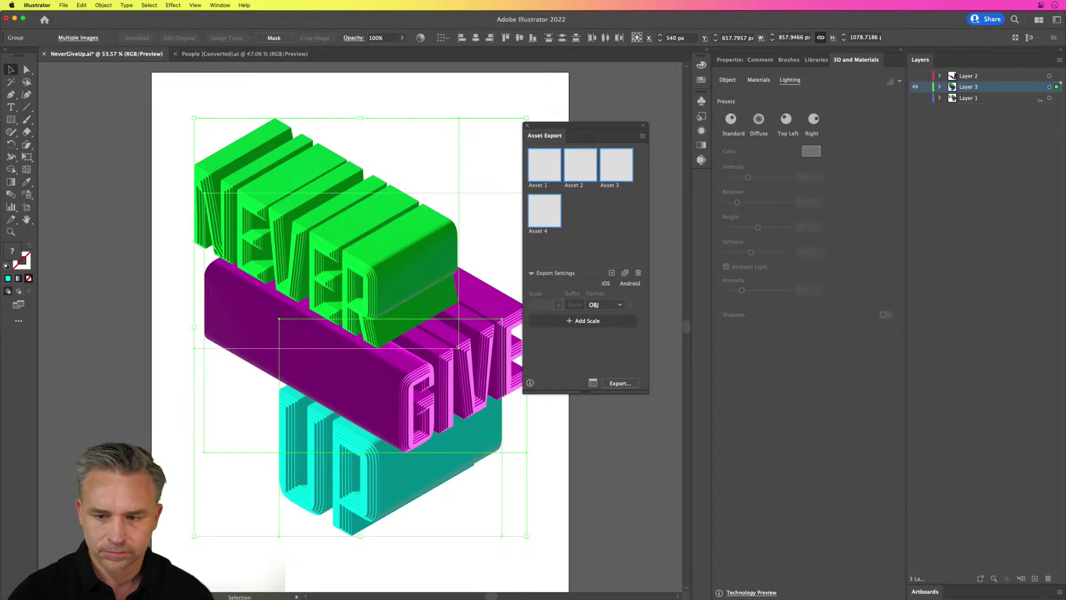
Close Asset Export, narrow the panel area, and select the pasted NEVER artwork.
{"action": "left_click", "coordinate": [526, 125]}
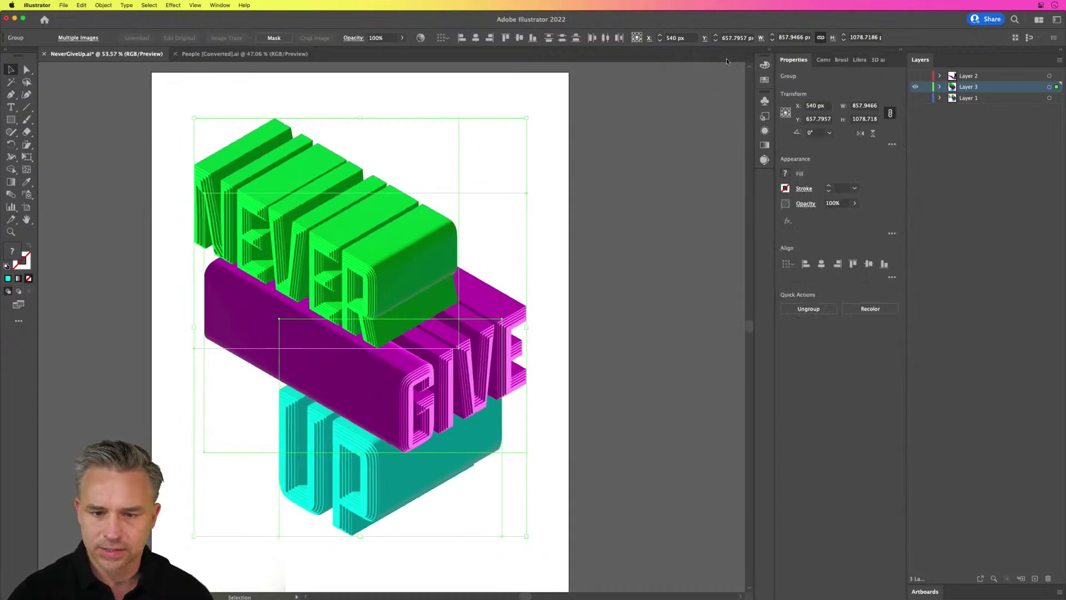
{"action": "left_click", "coordinate": [728, 59]}
{"action": "left_click", "coordinate": [344, 239]}
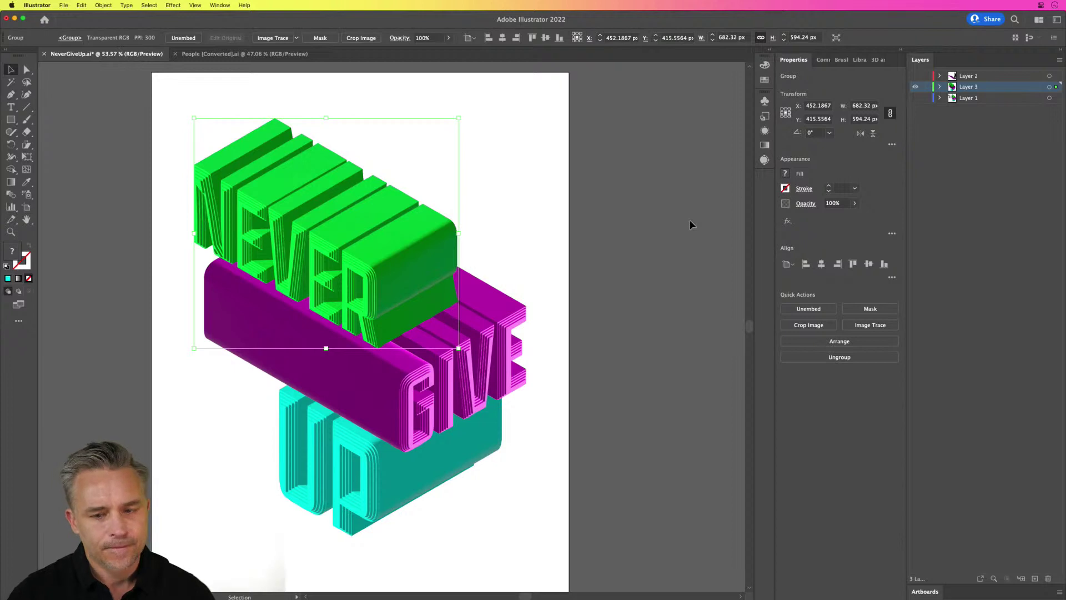
Duplicate Layer 1, hide Layer 3 to show only the duplicate layer, and select its NEVER text.
{"action": "left_click_drag", "start_coordinate": [958, 98], "coordinate": [1034, 578]}
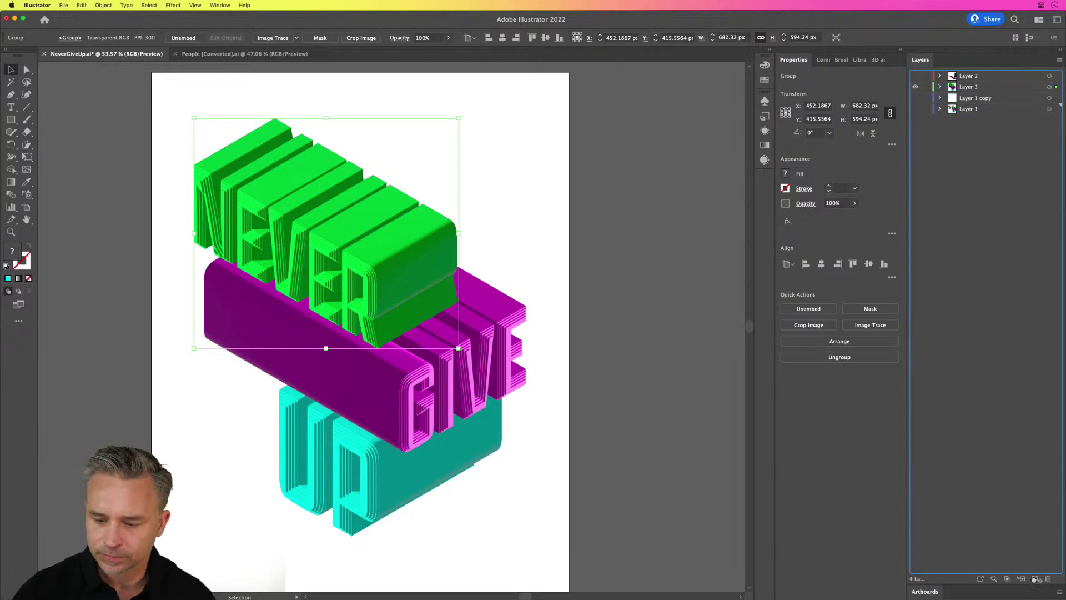
{"action": "left_click_drag", "start_coordinate": [915, 86], "coordinate": [913, 104]}
{"action": "left_click", "coordinate": [915, 97]}
{"action": "left_click", "coordinate": [353, 174]}
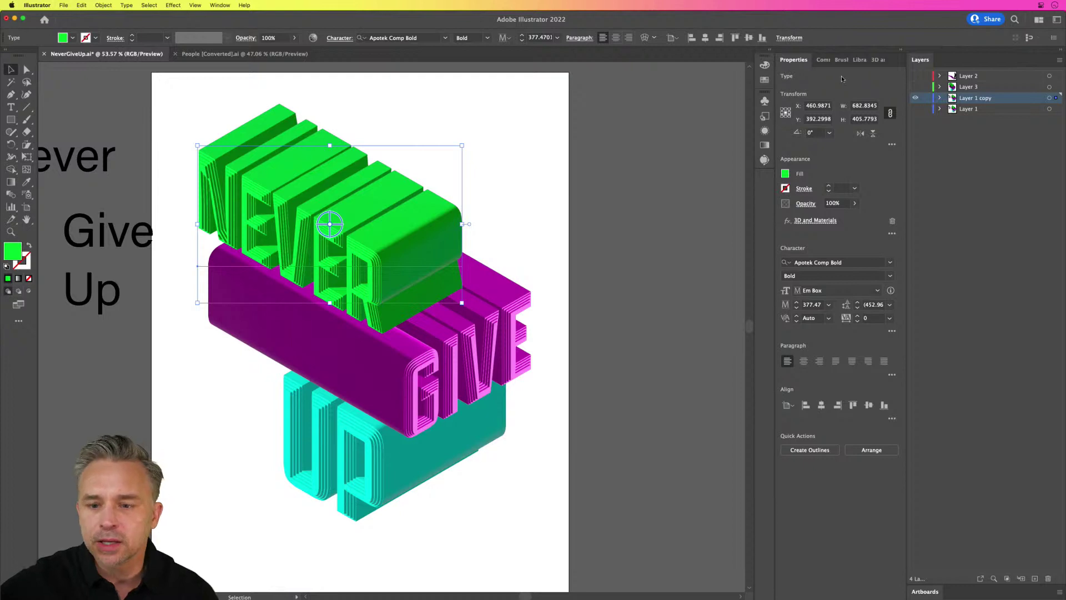
Copy only the NEVER text from Layer 1 into a new layer above it, with the other layers hidden.
{"action": "left_click", "coordinate": [915, 97]}
{"action": "left_click", "coordinate": [915, 109]}
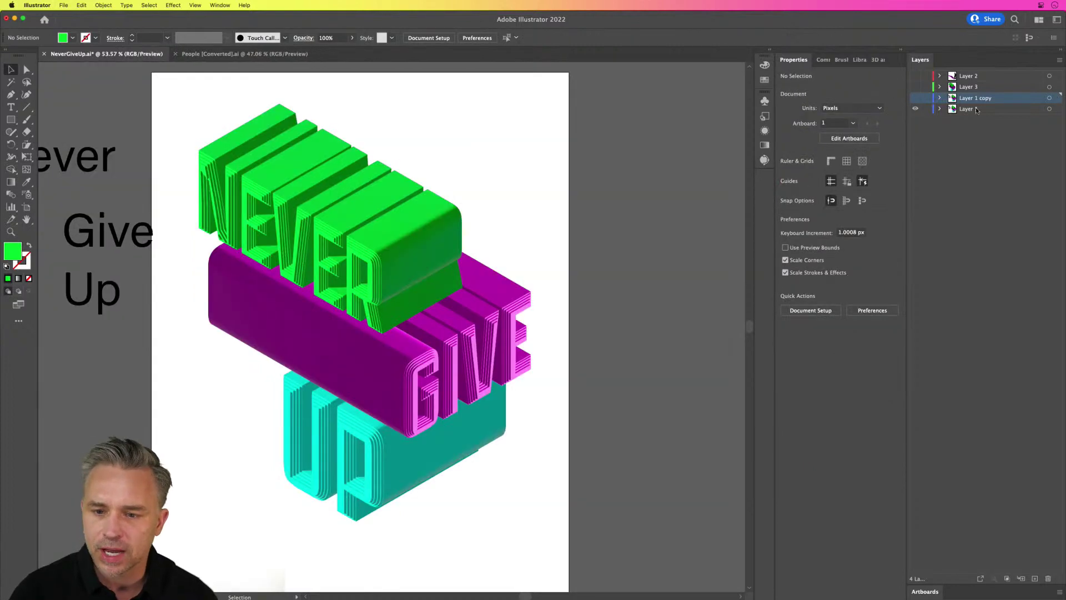
{"action": "left_click", "coordinate": [976, 109]}
{"action": "left_click", "coordinate": [232, 197]}
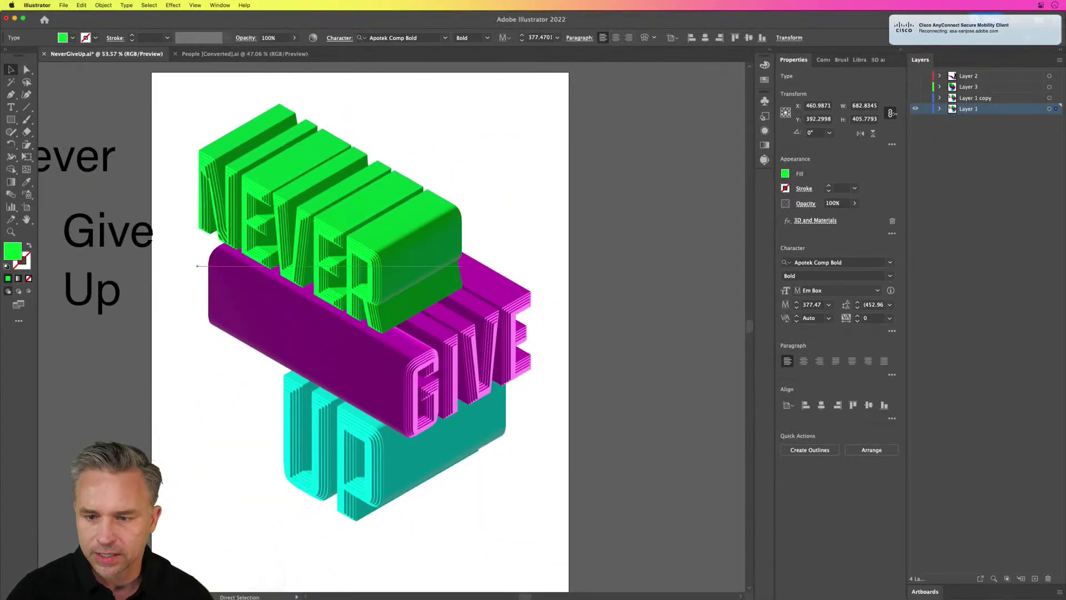
{"action": "left_click", "coordinate": [1034, 578]}
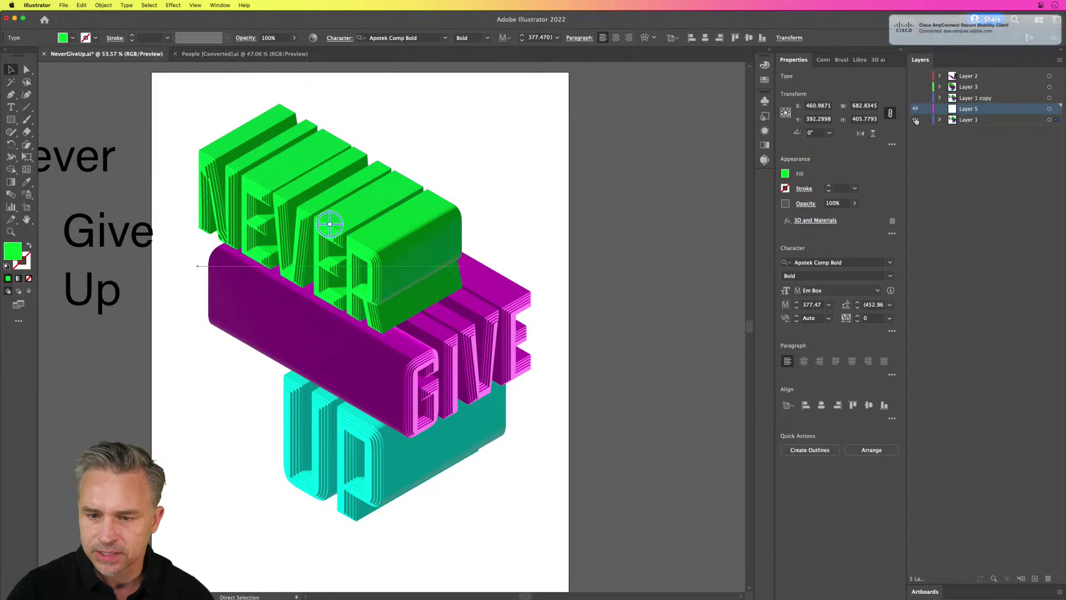
{"action": "left_click", "coordinate": [915, 121]}
{"action": "key", "text": "super+v"}
{"action": "left_click_drag", "start_coordinate": [316, 267], "coordinate": [320, 207]}
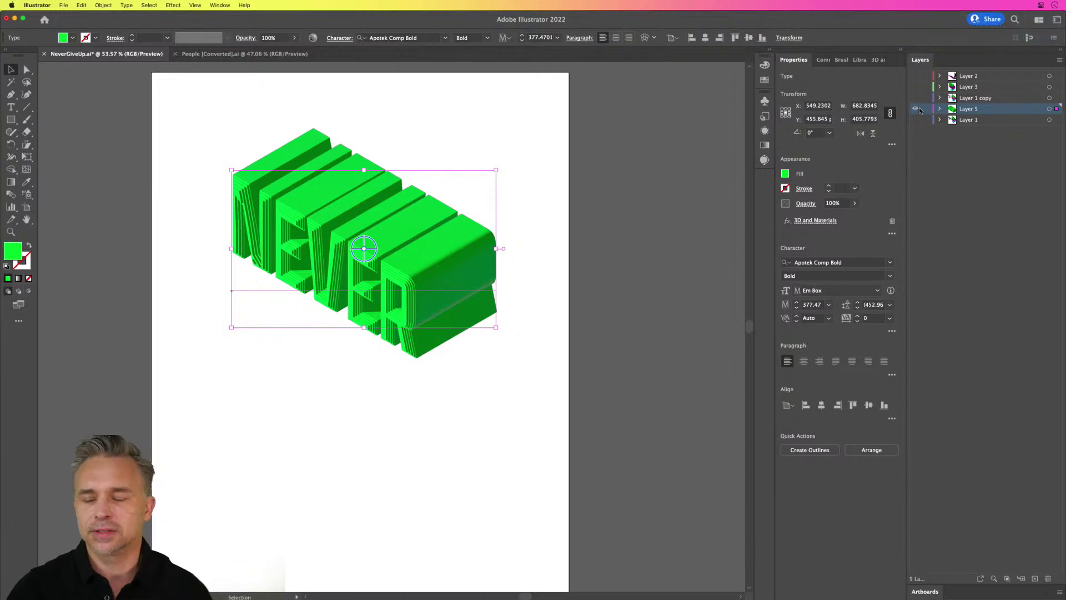
{"action": "key", "text": "super+3"}
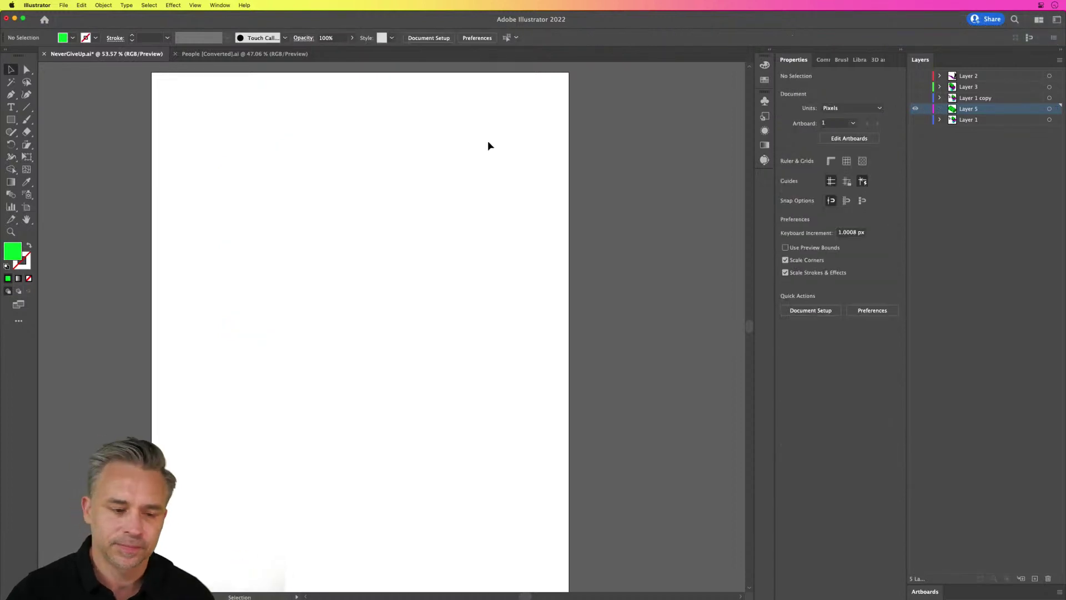
Delete the new layer holding the pasted NEVER text and show Layer 1 copy.
{"action": "left_click", "coordinate": [1047, 578]}
{"action": "key", "text": "super+y"}
{"action": "key", "text": "super+y"}
{"action": "left_click", "coordinate": [914, 97]}
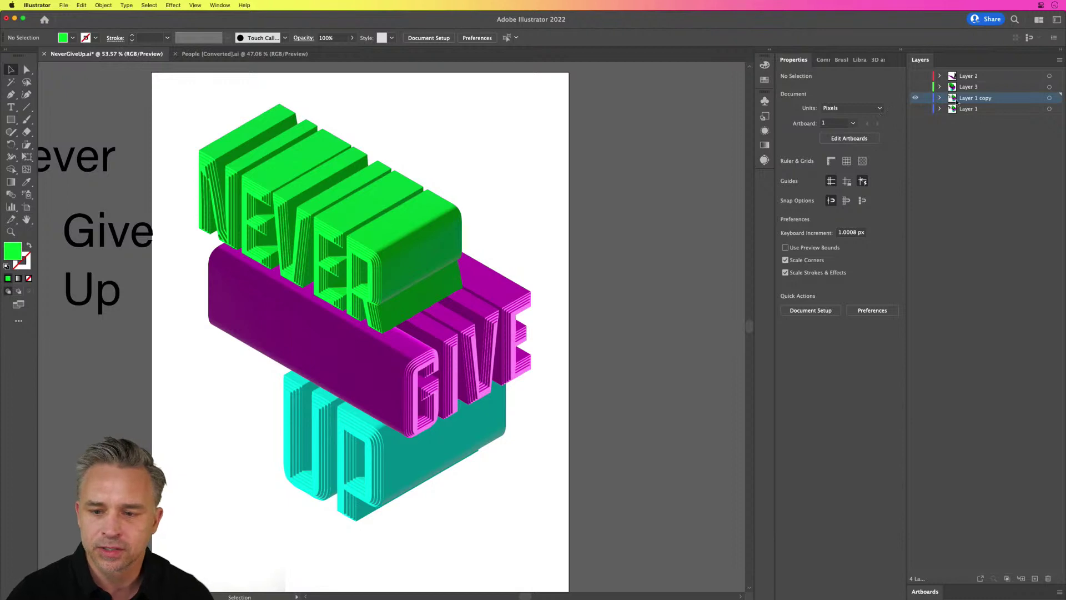
Remove the 3D and Materials effect from the NEVER, GIVE and UP text on Layer 1 copy.
{"action": "left_click", "coordinate": [264, 208]}
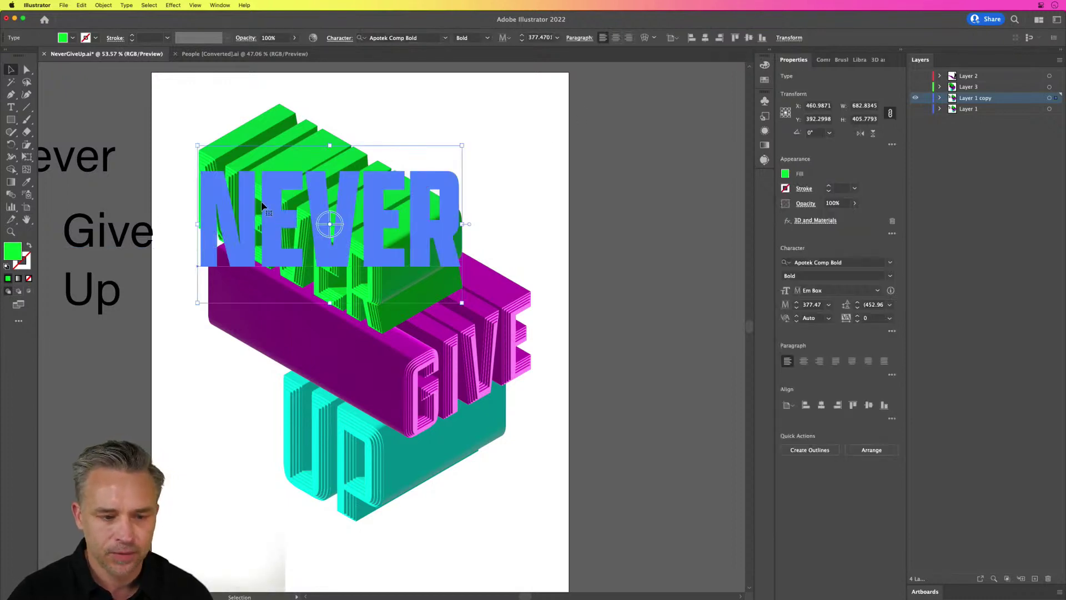
{"action": "left_click", "coordinate": [892, 221]}
{"action": "left_click", "coordinate": [527, 324]}
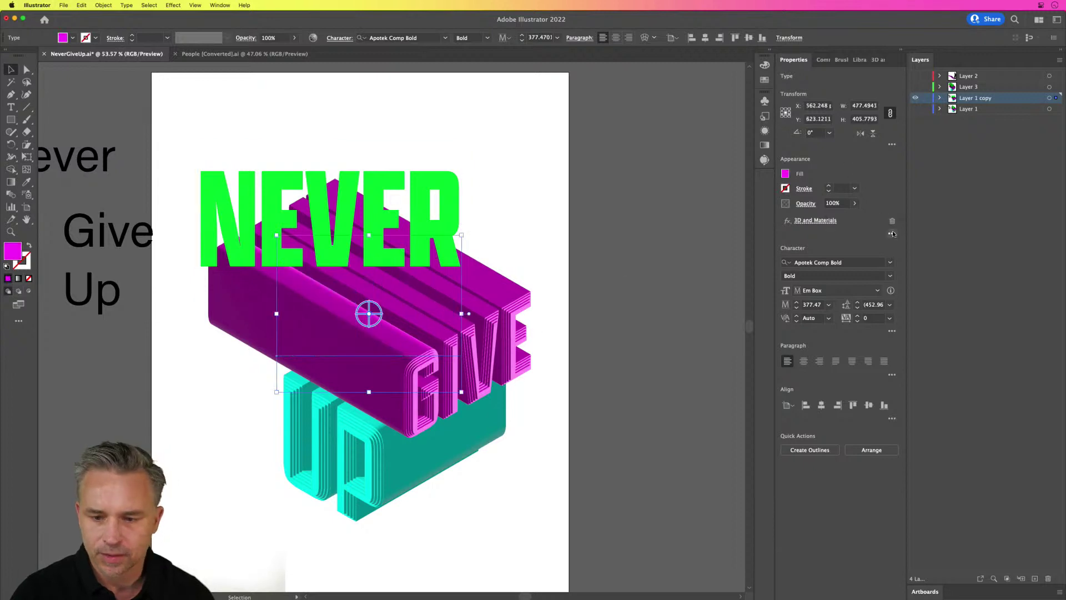
{"action": "left_click", "coordinate": [892, 221]}
{"action": "left_click", "coordinate": [338, 486]}
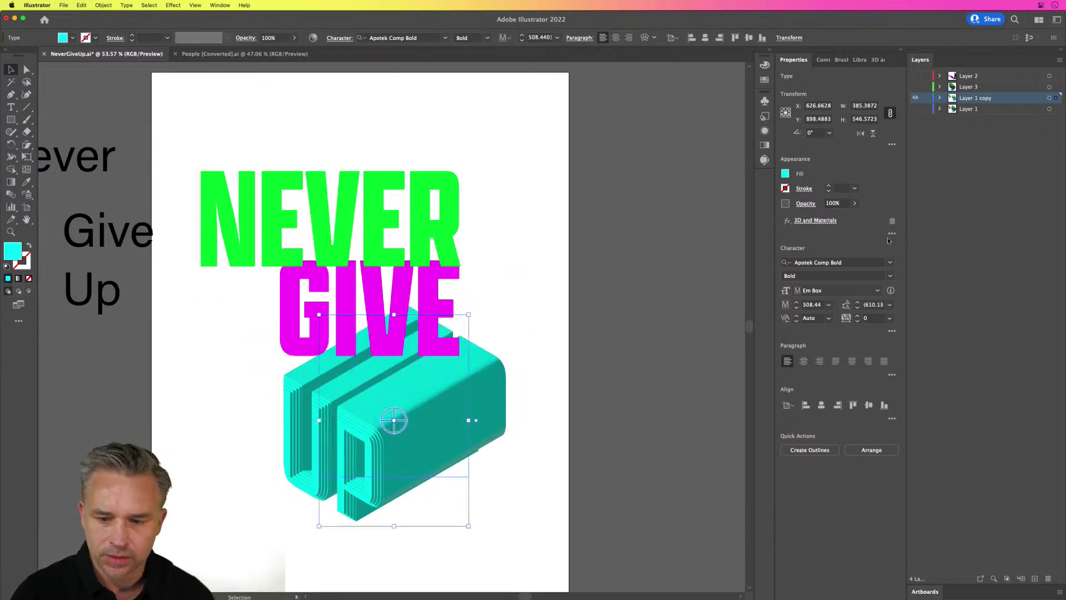
{"action": "left_click", "coordinate": [892, 221]}
Stagger the three flat words, moving UP down and left, NEVER slightly up, and GIVE to the right.
{"action": "left_click_drag", "start_coordinate": [360, 404], "coordinate": [316, 418]}
{"action": "mouse_move", "coordinate": [392, 291]}
{"action": "left_mouse_down"}
{"action": "mouse_move", "coordinate": [408, 293]}
{"action": "mouse_move", "coordinate": [390, 284]}
{"action": "left_mouse_up"}
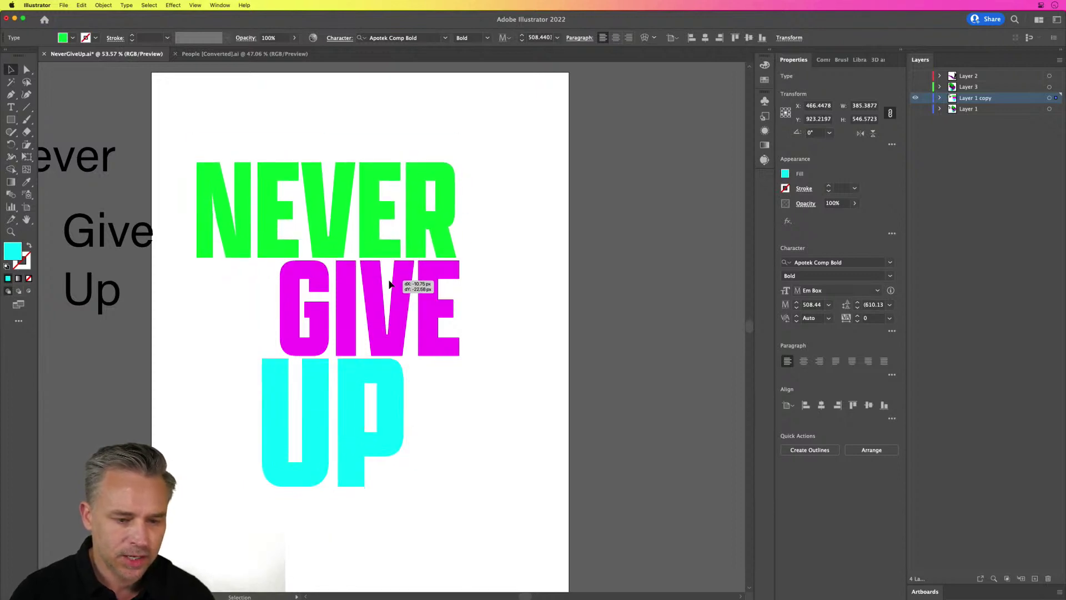
{"action": "left_click_drag", "start_coordinate": [385, 336], "coordinate": [423, 335]}
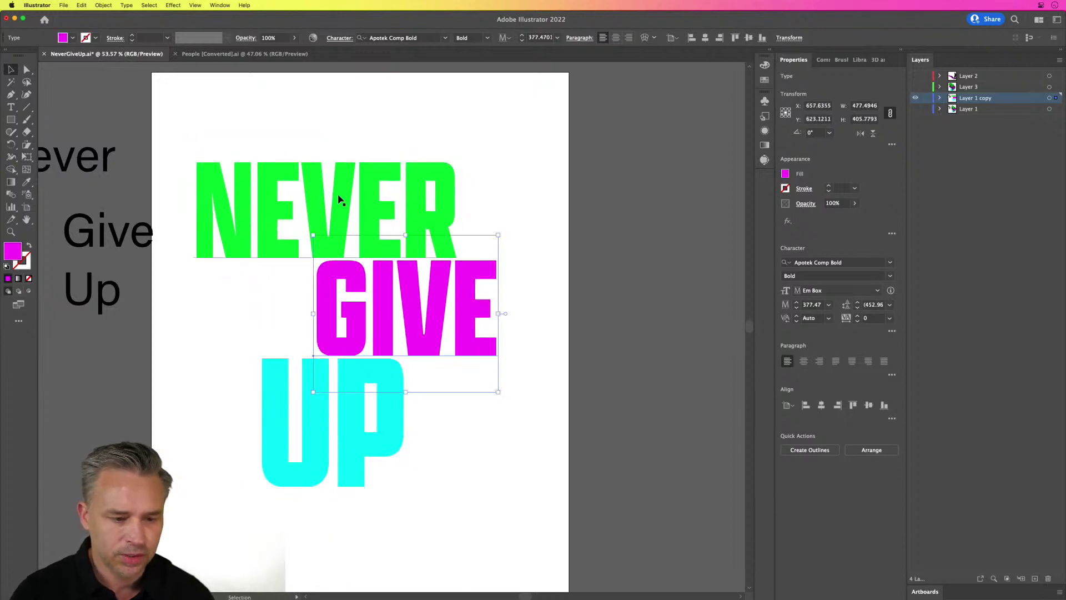
Extrude the NEVER text with 3D and Materials and set its rotation preset to Front.
{"action": "left_click", "coordinate": [339, 200]}
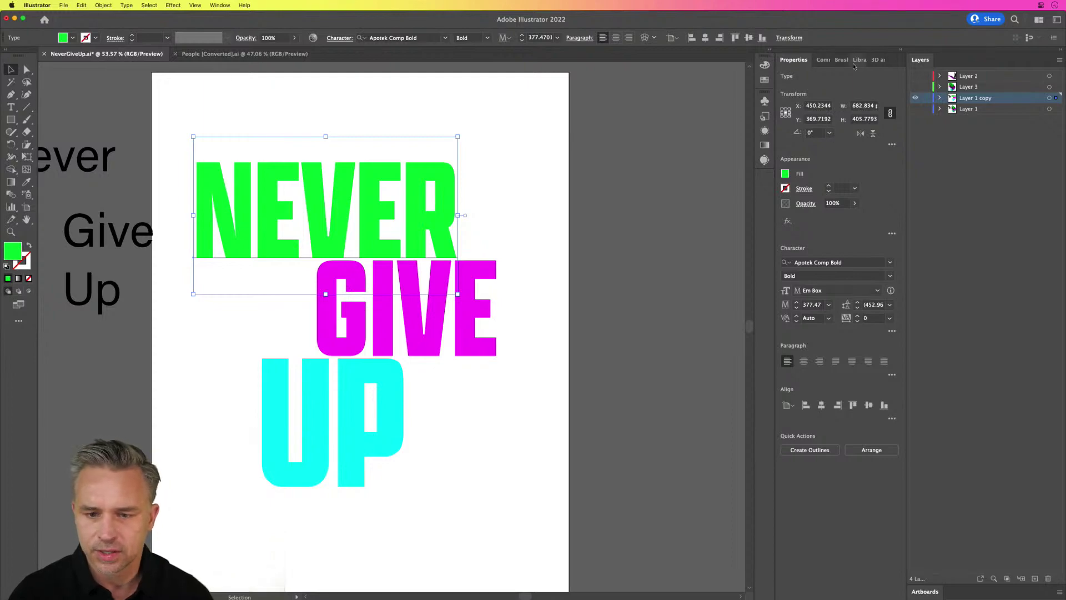
{"action": "left_click", "coordinate": [878, 59]}
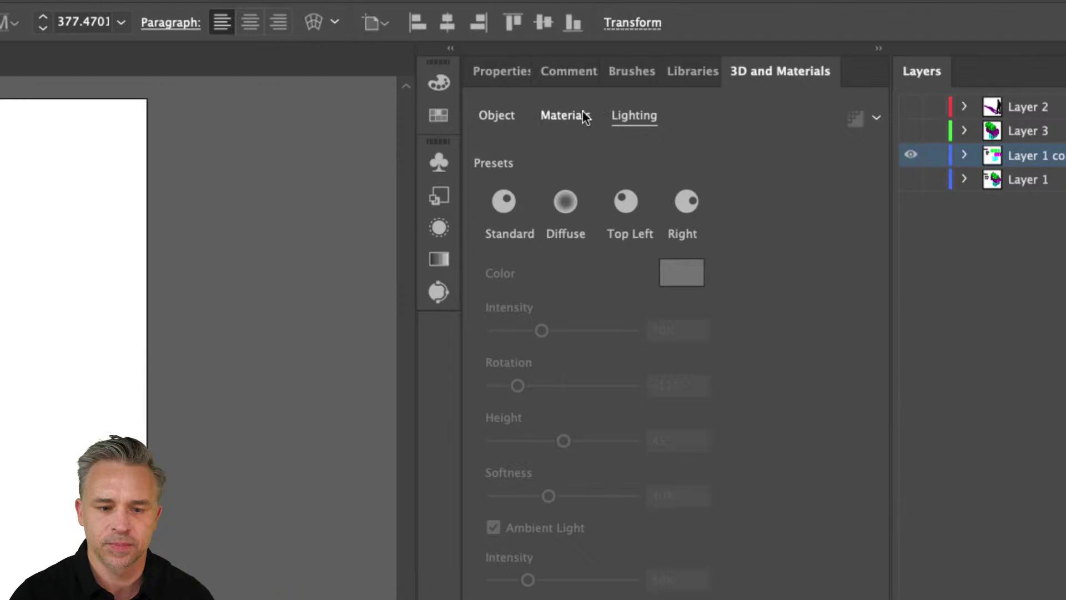
{"action": "left_click", "coordinate": [491, 113]}
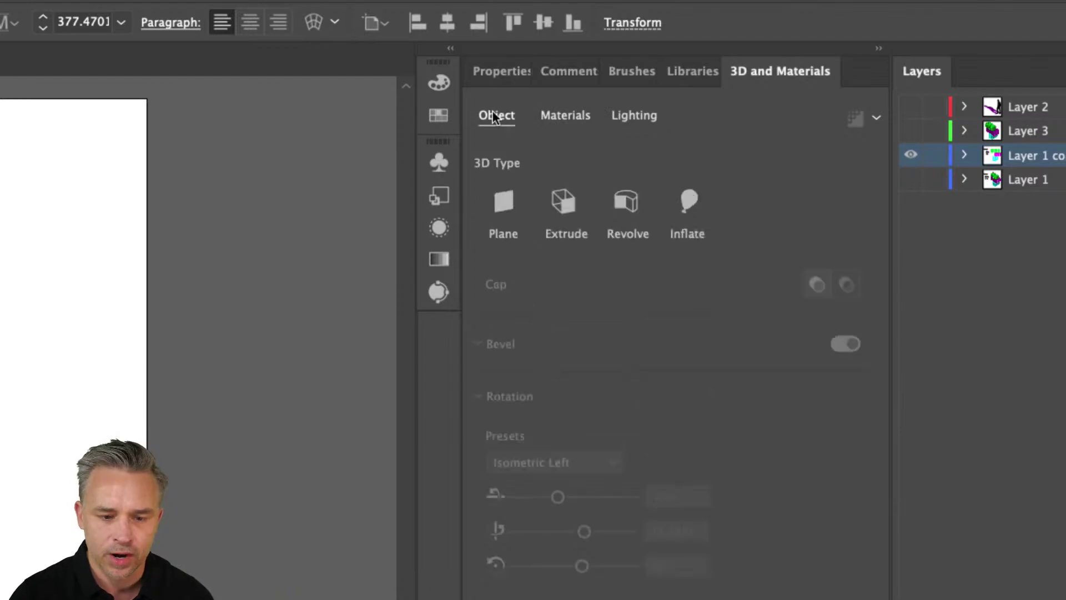
{"action": "left_click", "coordinate": [562, 207]}
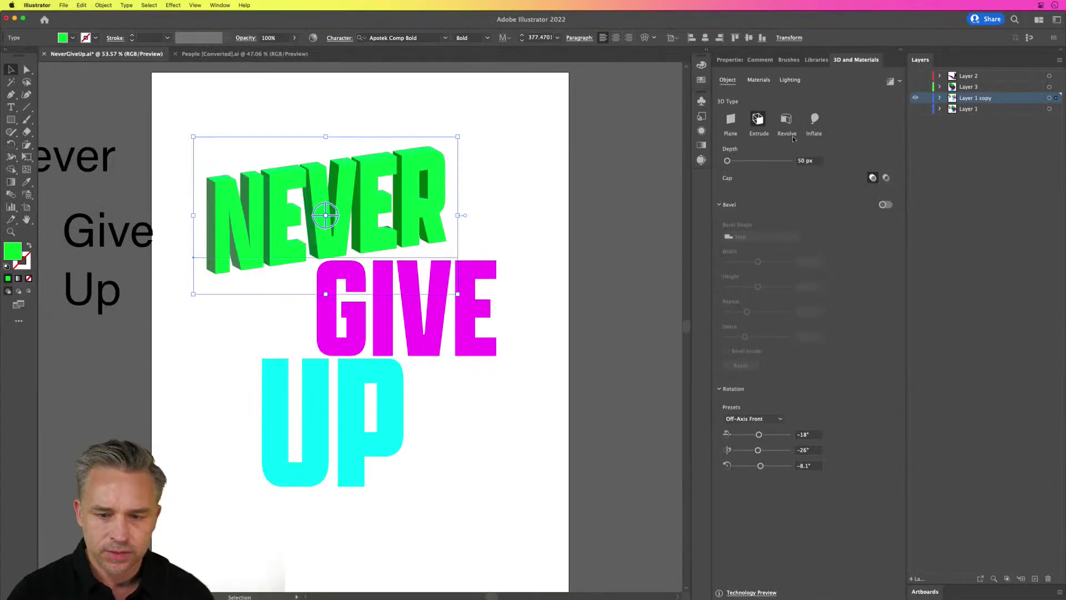
{"action": "left_click", "coordinate": [755, 419]}
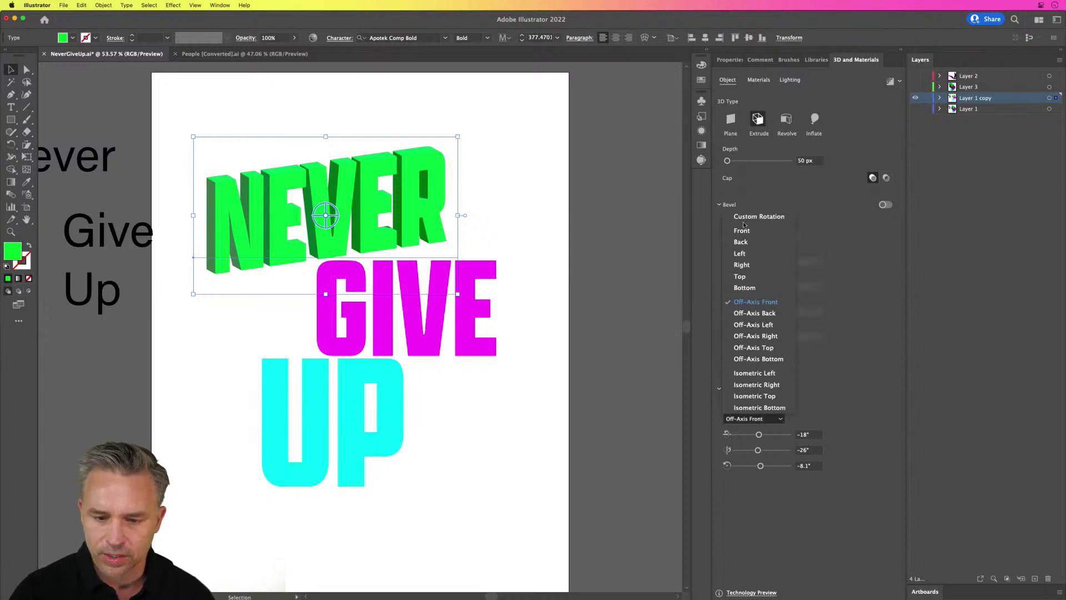
{"action": "left_click", "coordinate": [754, 234]}
Extrude the GIVE text and set its rotation preset to Front.
{"action": "left_click", "coordinate": [440, 317]}
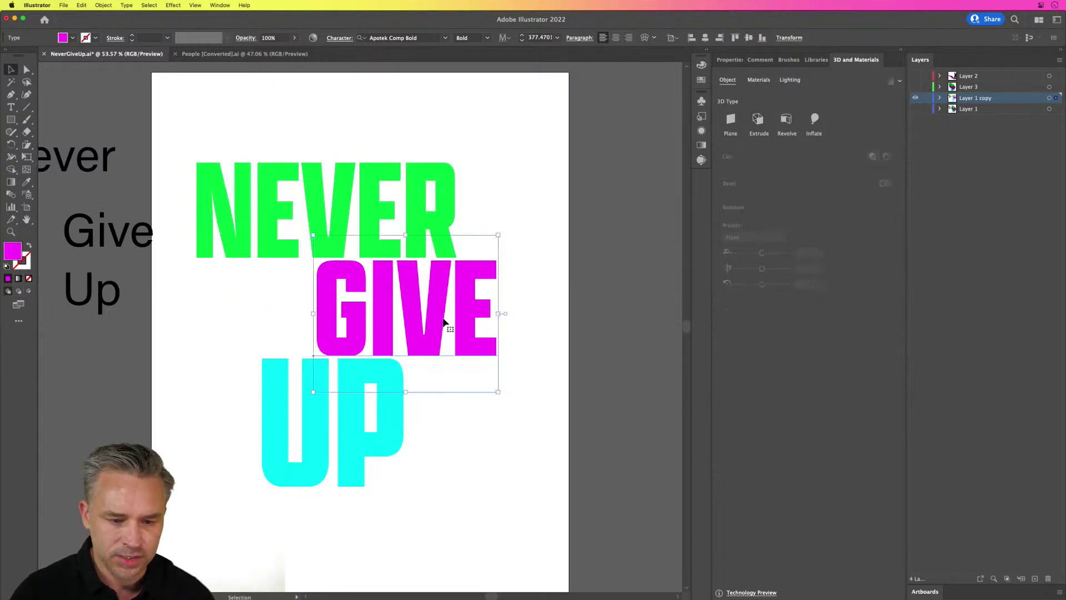
{"action": "left_click", "coordinate": [757, 120]}
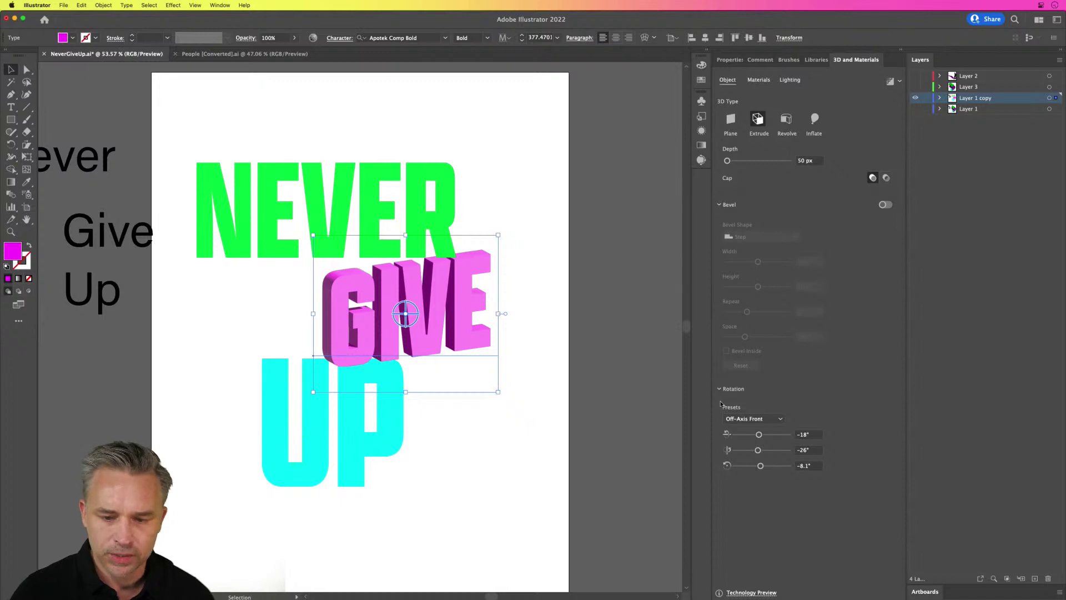
{"action": "left_click", "coordinate": [755, 419]}
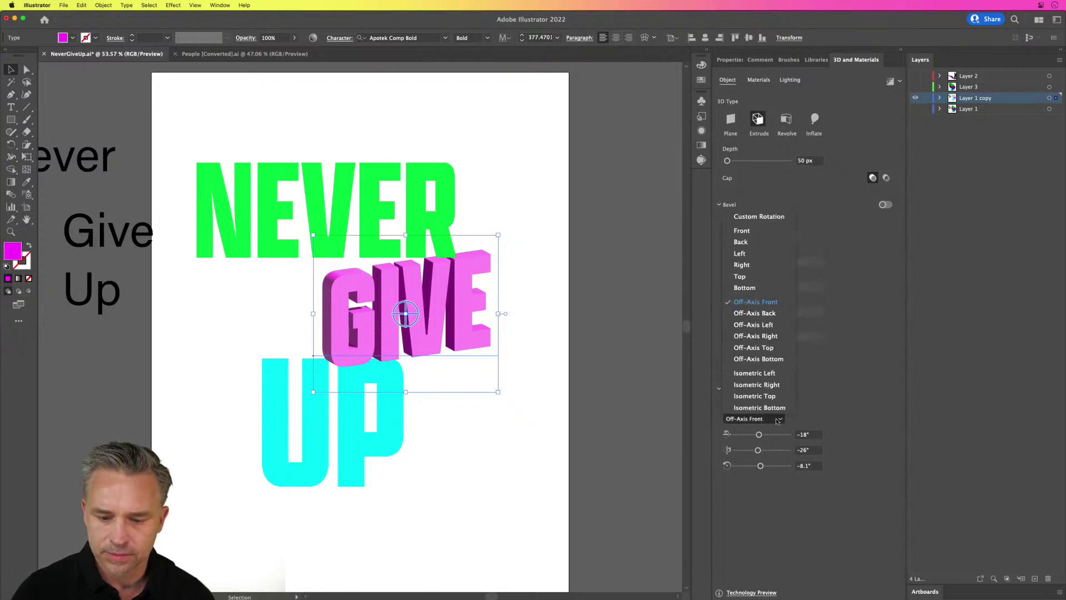
{"action": "left_click", "coordinate": [742, 231]}
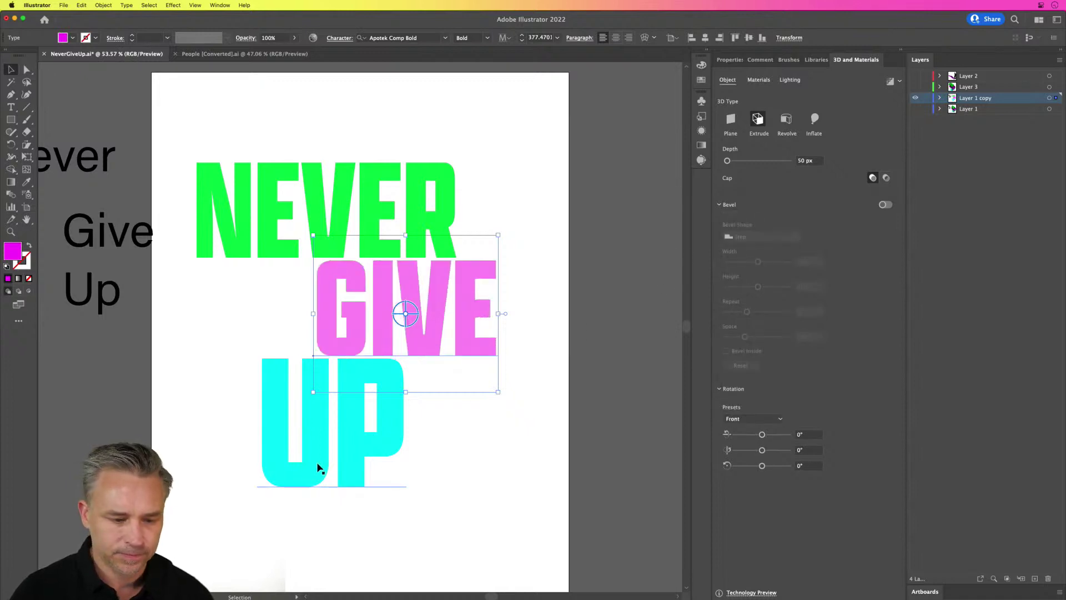
Extrude the UP text with the Front rotation preset, then deselect it.
{"action": "left_click", "coordinate": [317, 466]}
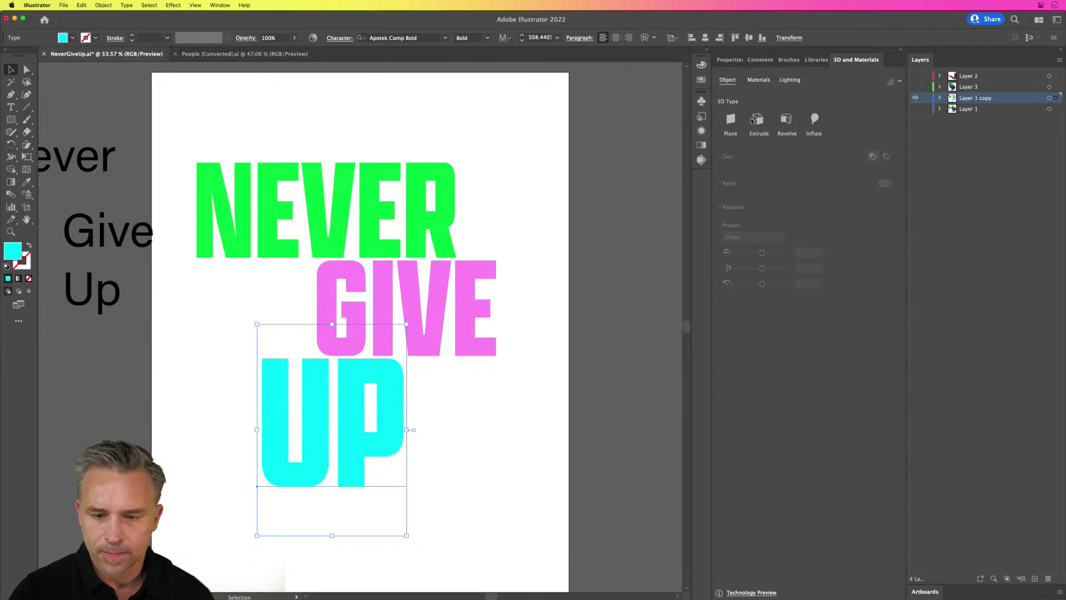
{"action": "left_click", "coordinate": [750, 118]}
{"action": "left_click", "coordinate": [754, 418]}
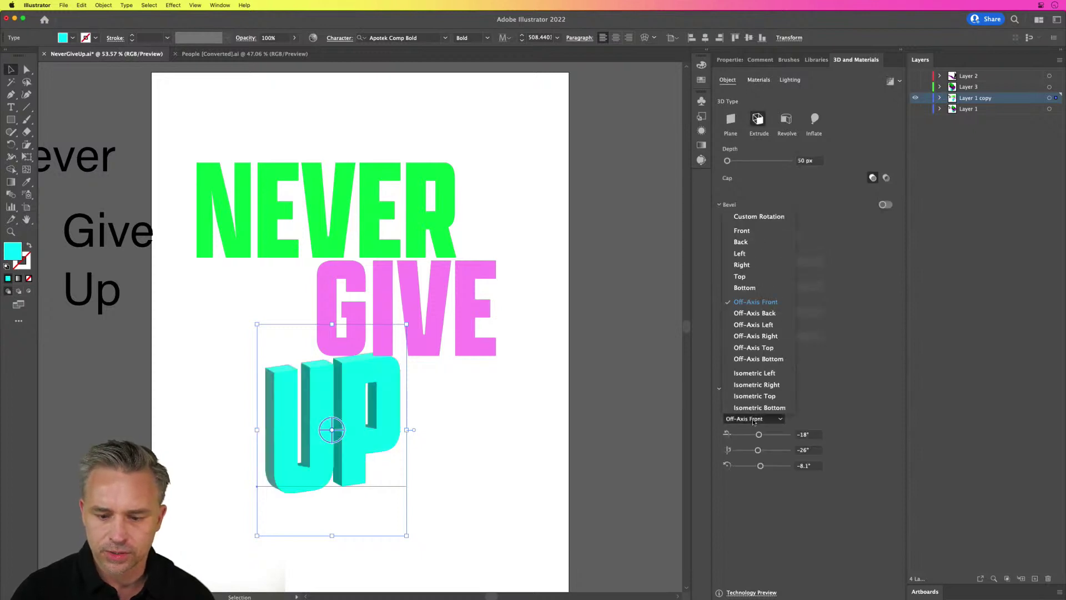
{"action": "left_click", "coordinate": [741, 231]}
{"action": "left_click", "coordinate": [429, 106]}
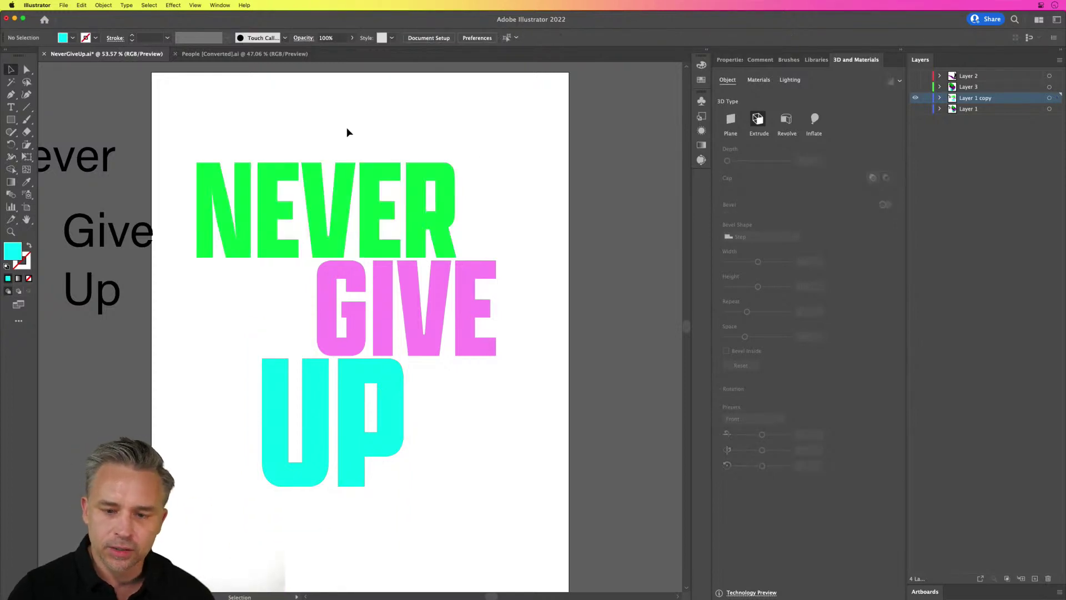
Undo the separate extrusions and Front rotations of the three words.
{"action": "left_click", "coordinate": [377, 187]}
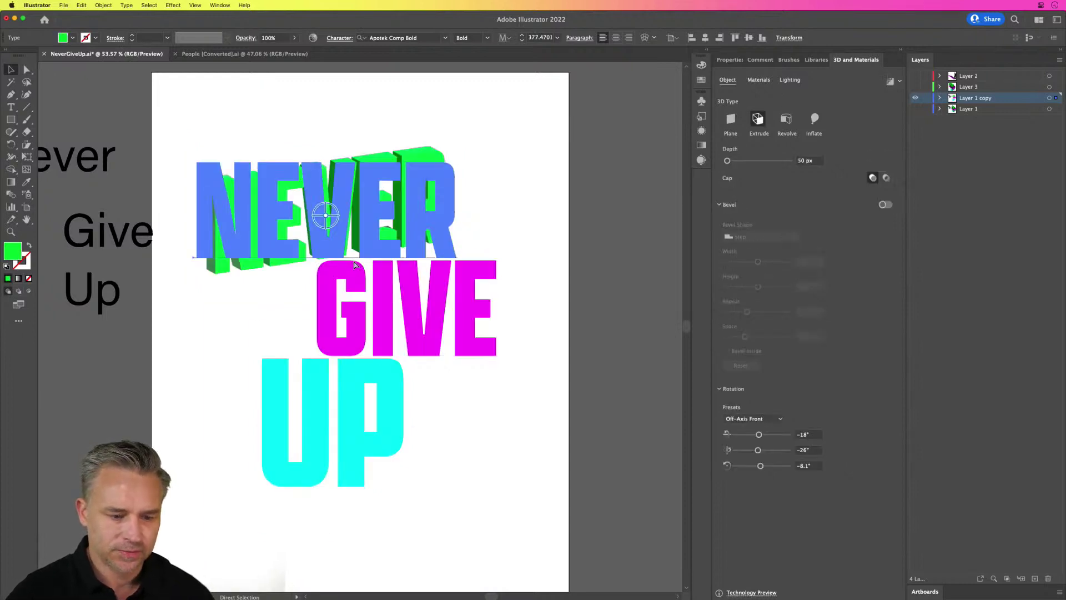
{"action": "key", "text": "super+z"}
{"action": "key", "text": "super+z"}
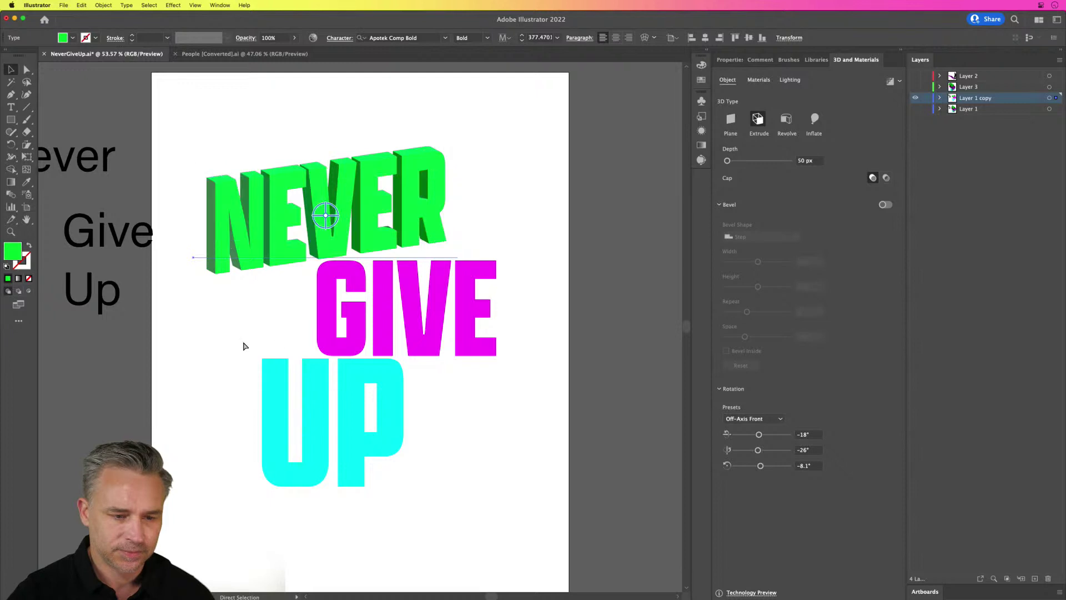
Extrude NEVER, GIVE and UP together with a depth of about 308 px and the Front rotation preset.
{"action": "left_click_drag", "start_coordinate": [261, 101], "coordinate": [442, 473]}
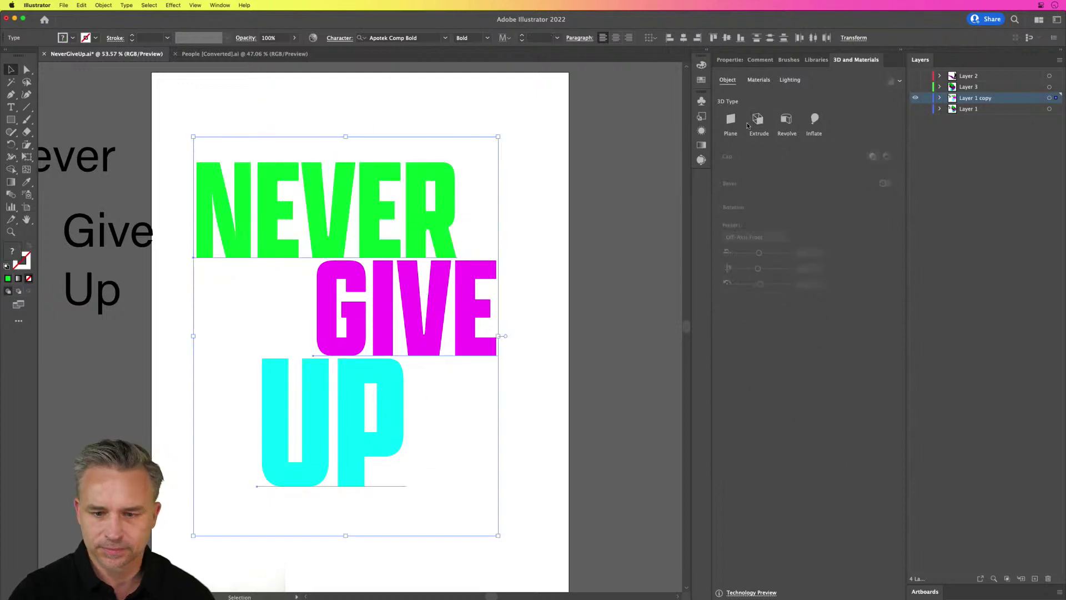
{"action": "left_click", "coordinate": [757, 120]}
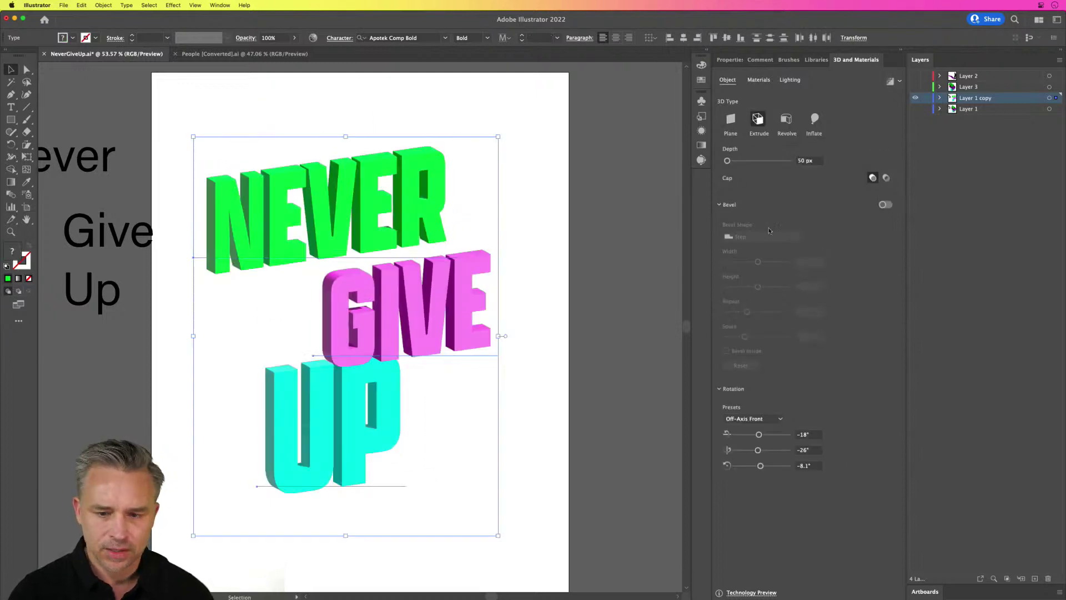
{"action": "left_click_drag", "start_coordinate": [727, 161], "coordinate": [735, 160]}
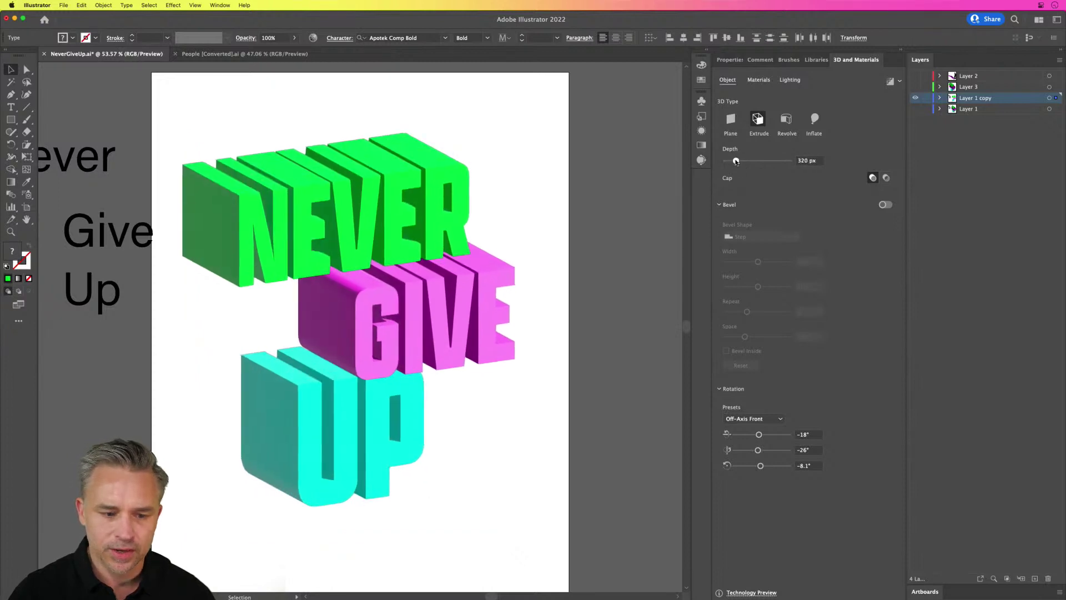
{"action": "left_click", "coordinate": [755, 418]}
{"action": "left_click", "coordinate": [766, 229]}
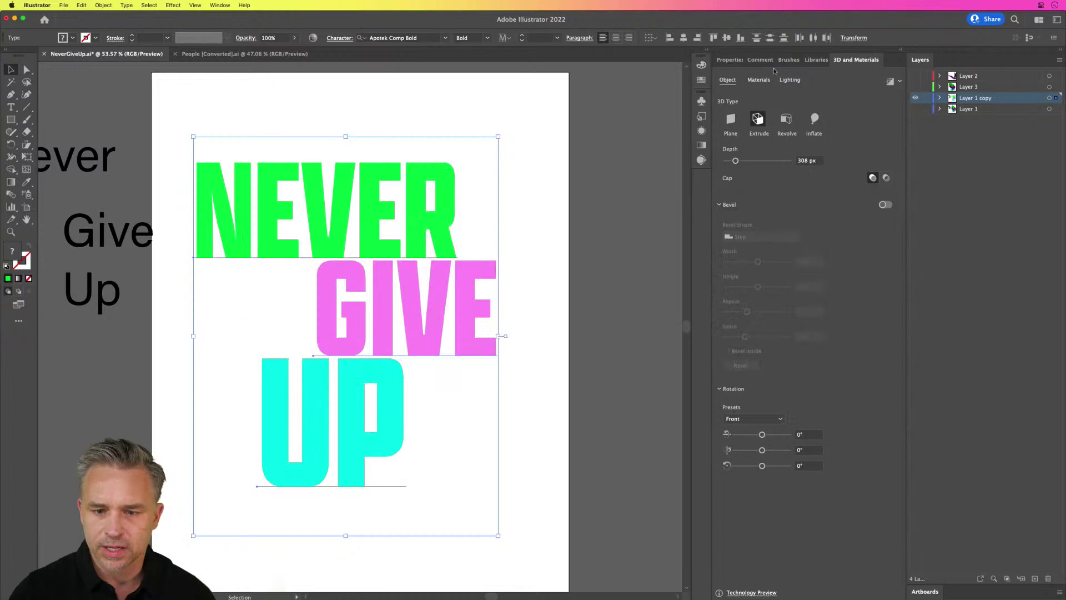
Add shadows to the three extruded words in their lighting settings and shift them right and slightly up.
{"action": "left_click", "coordinate": [788, 80]}
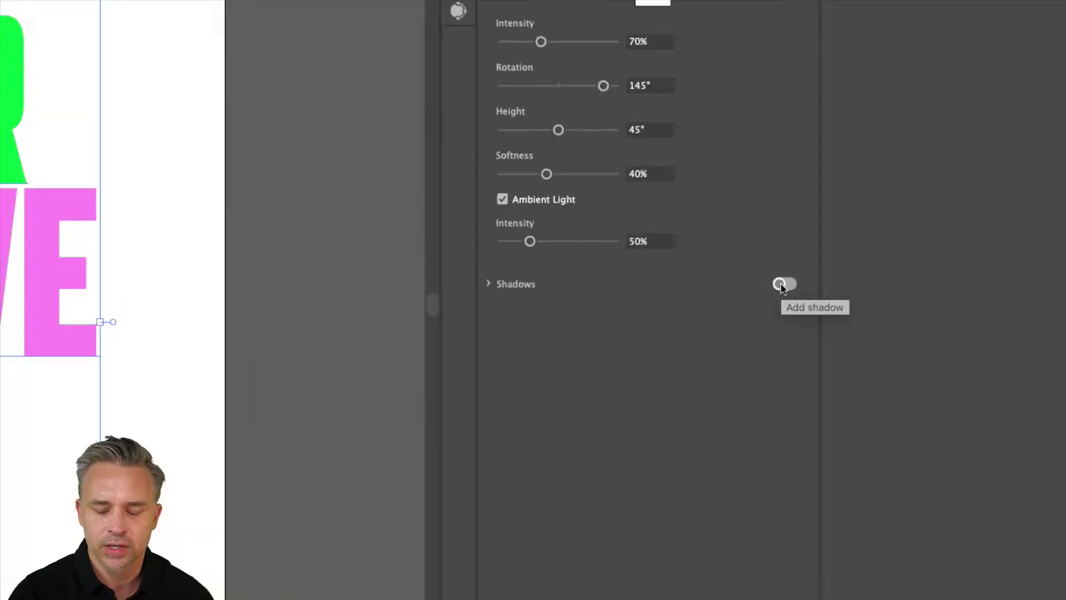
{"action": "left_click", "coordinate": [781, 285]}
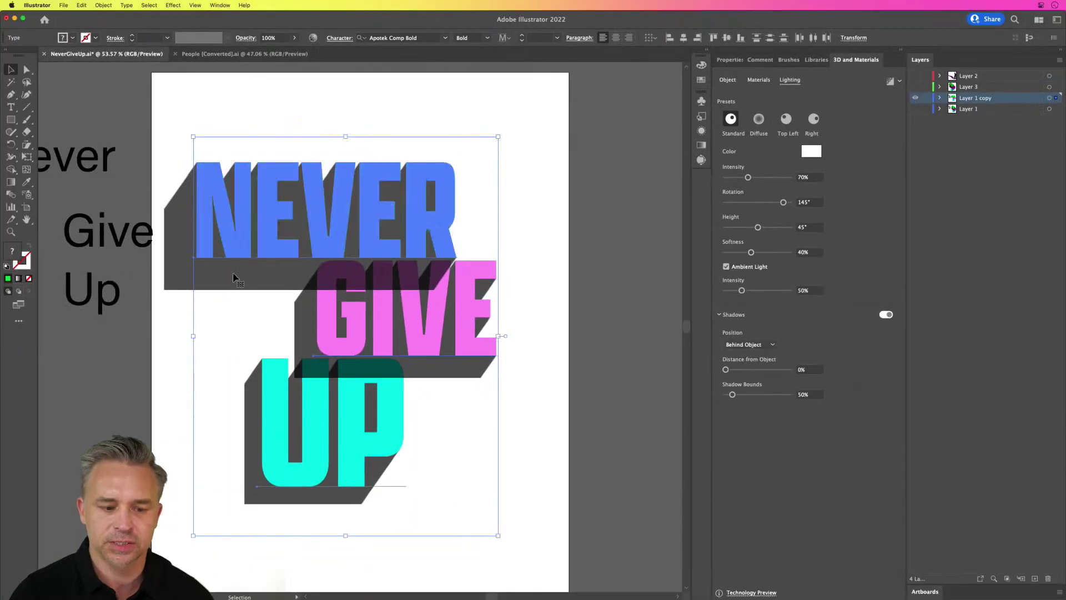
{"action": "left_click_drag", "start_coordinate": [276, 256], "coordinate": [305, 253]}
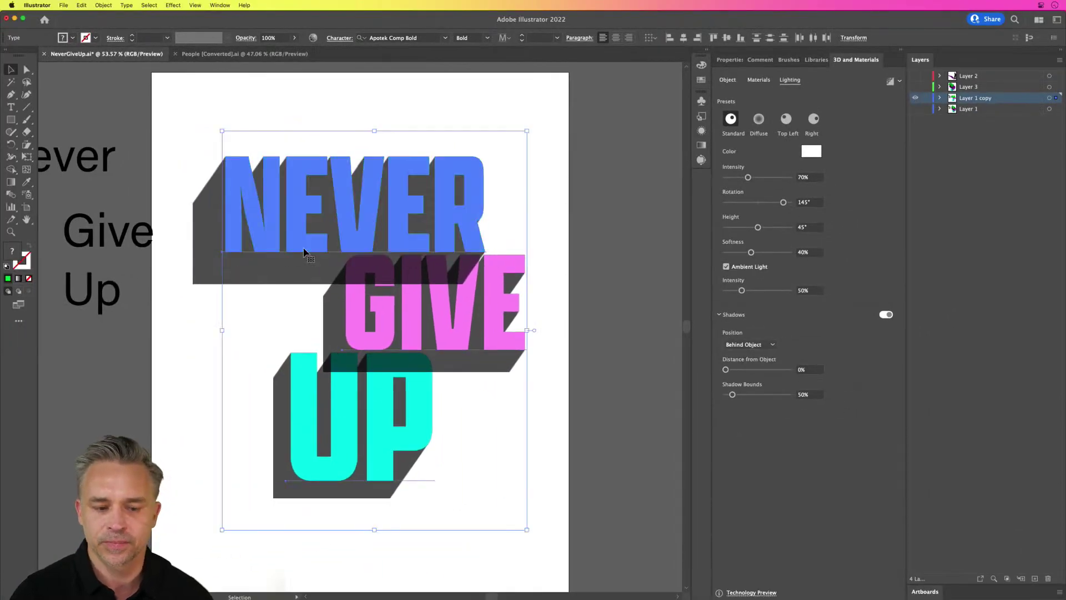
Delete the black Never, Give and Up text beside the artboard and reorder Layer 1 copy as Up, Give, Never from the top.
{"action": "left_click", "coordinate": [940, 98]}
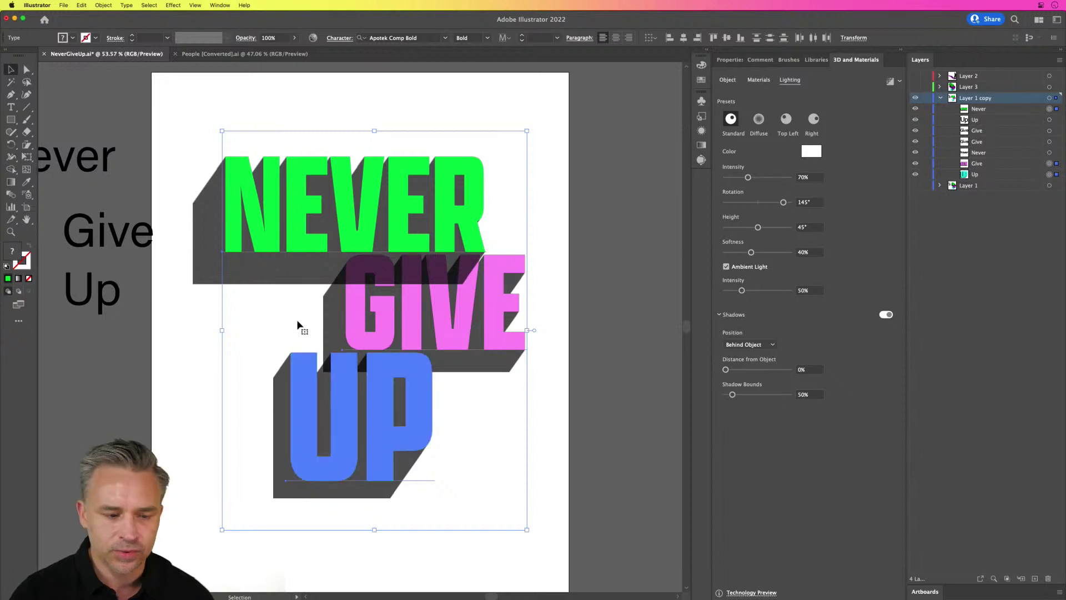
{"action": "left_click", "coordinate": [171, 331]}
{"action": "left_click_drag", "start_coordinate": [50, 149], "coordinate": [133, 300]}
{"action": "key", "text": "Delete"}
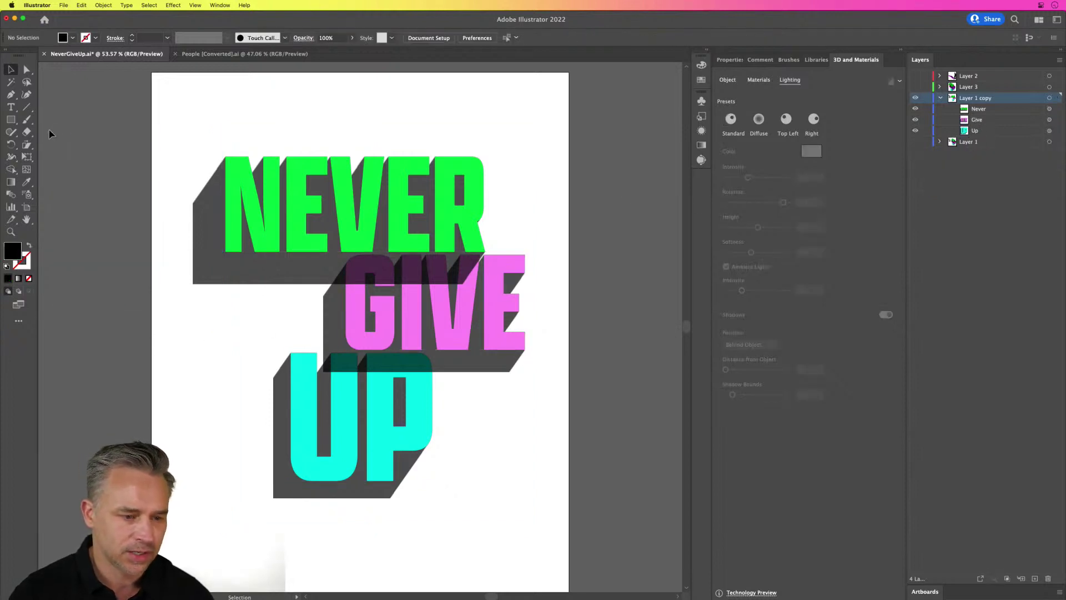
{"action": "mouse_move", "coordinate": [971, 118]}
{"action": "left_mouse_down"}
{"action": "mouse_move", "coordinate": [983, 123]}
{"action": "mouse_move", "coordinate": [986, 107]}
{"action": "mouse_move", "coordinate": [986, 132]}
{"action": "mouse_move", "coordinate": [989, 109]}
{"action": "left_mouse_up"}
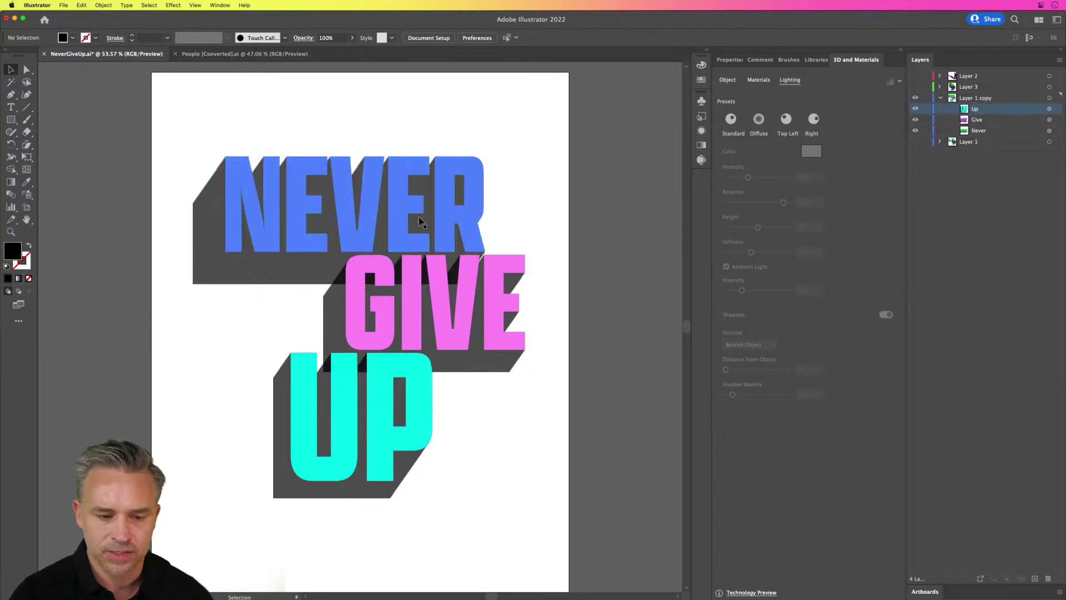
Set the light rotation of all three words to about -153° and their shadow bounds to about 299%.
{"action": "left_click_drag", "start_coordinate": [205, 98], "coordinate": [485, 479]}
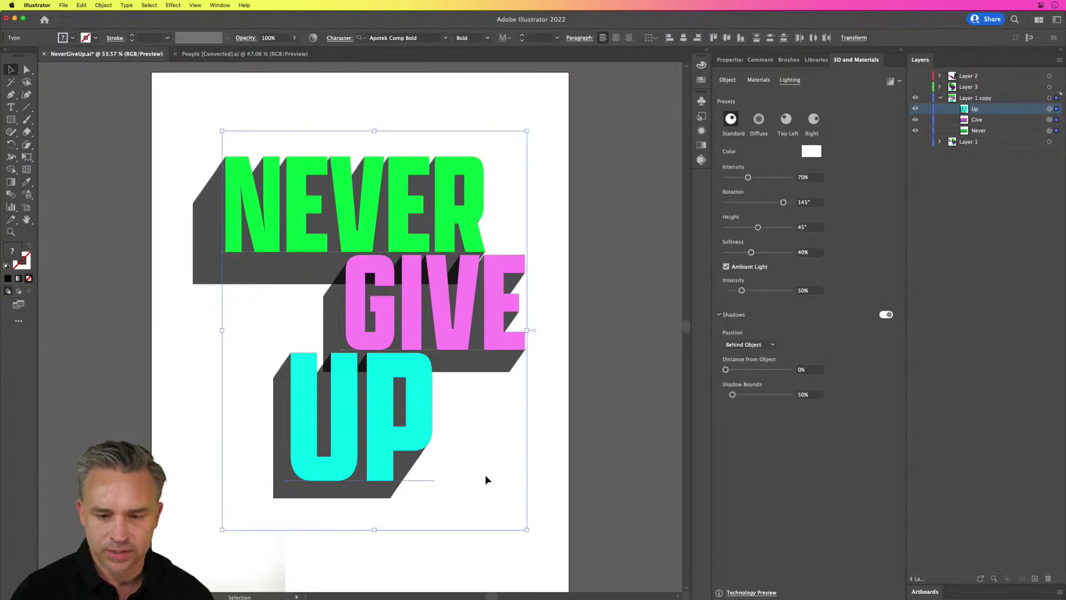
{"action": "left_click_drag", "start_coordinate": [782, 203], "coordinate": [730, 202]}
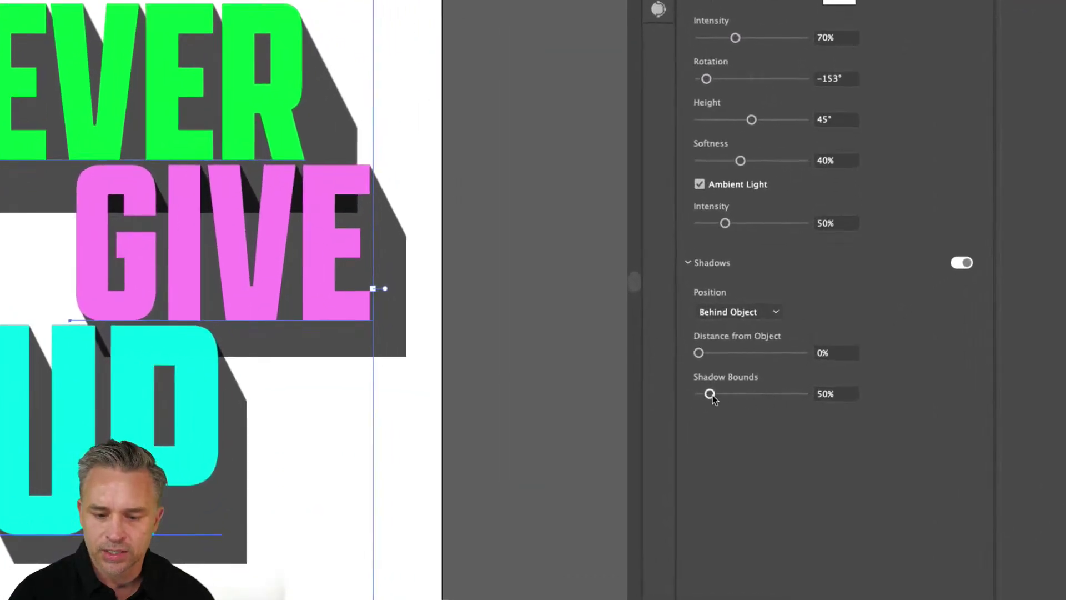
{"action": "left_click_drag", "start_coordinate": [732, 395], "coordinate": [777, 397]}
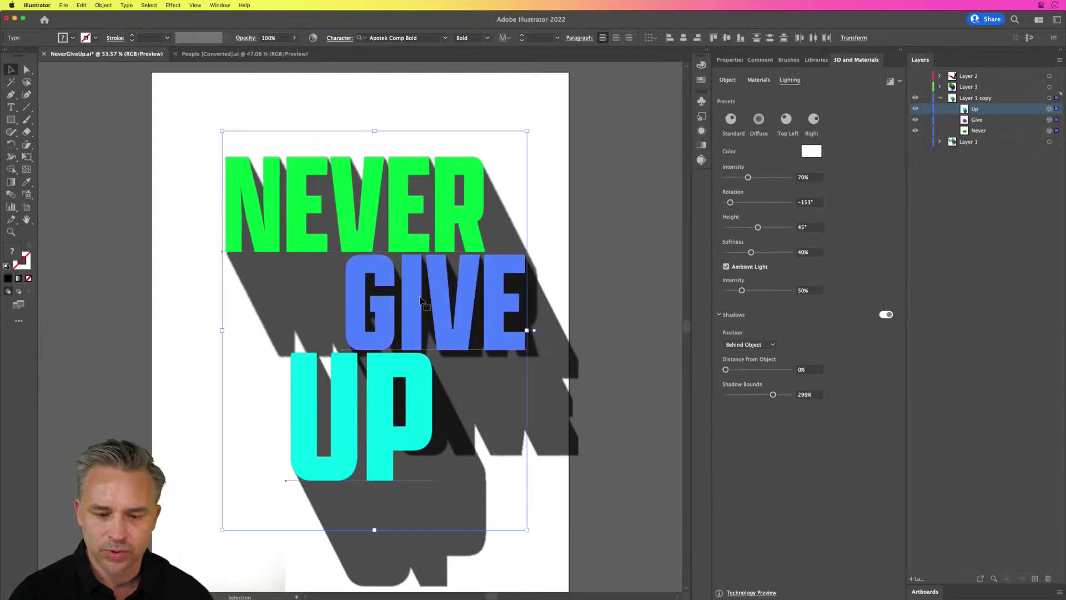
Adjust the light rotation to about -155° and height to about 64°, and recentre the three words on the artboard.
{"action": "left_click_drag", "start_coordinate": [420, 300], "coordinate": [386, 290]}
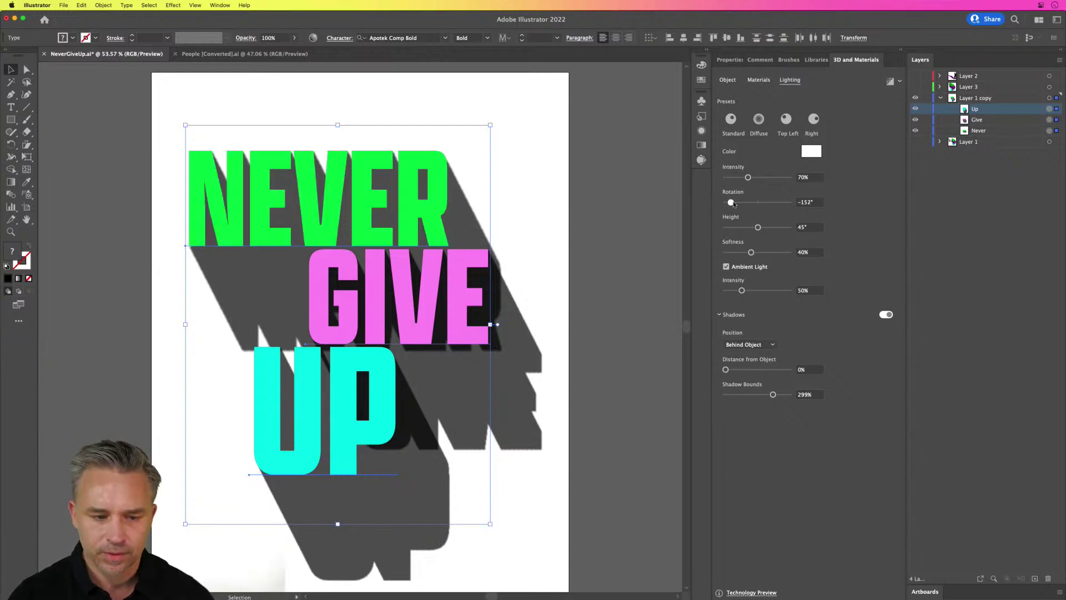
{"action": "left_click_drag", "start_coordinate": [730, 203], "coordinate": [771, 228]}
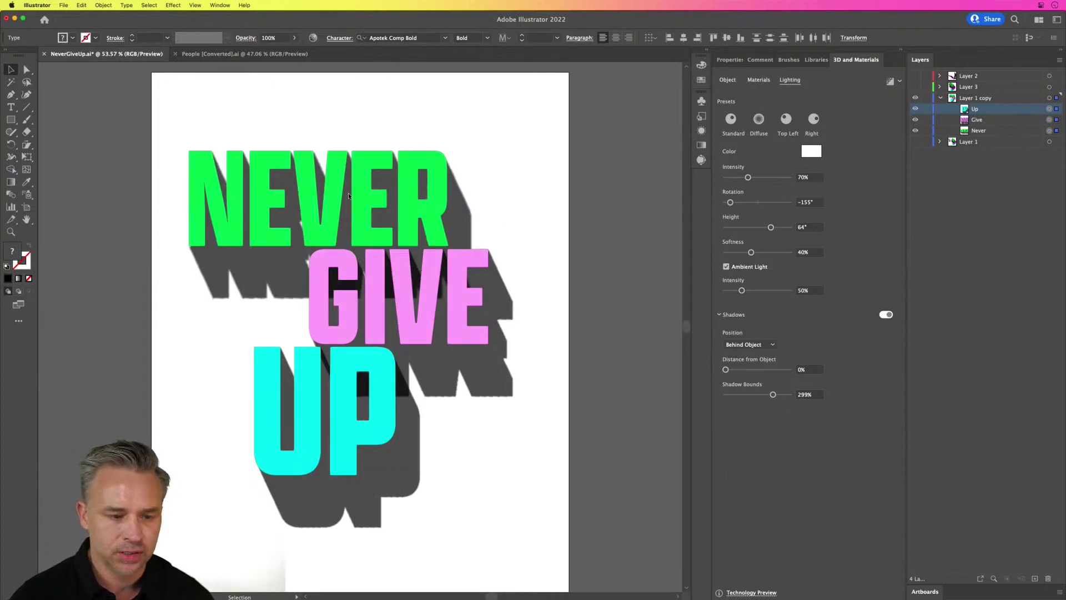
{"action": "left_click_drag", "start_coordinate": [349, 195], "coordinate": [355, 205]}
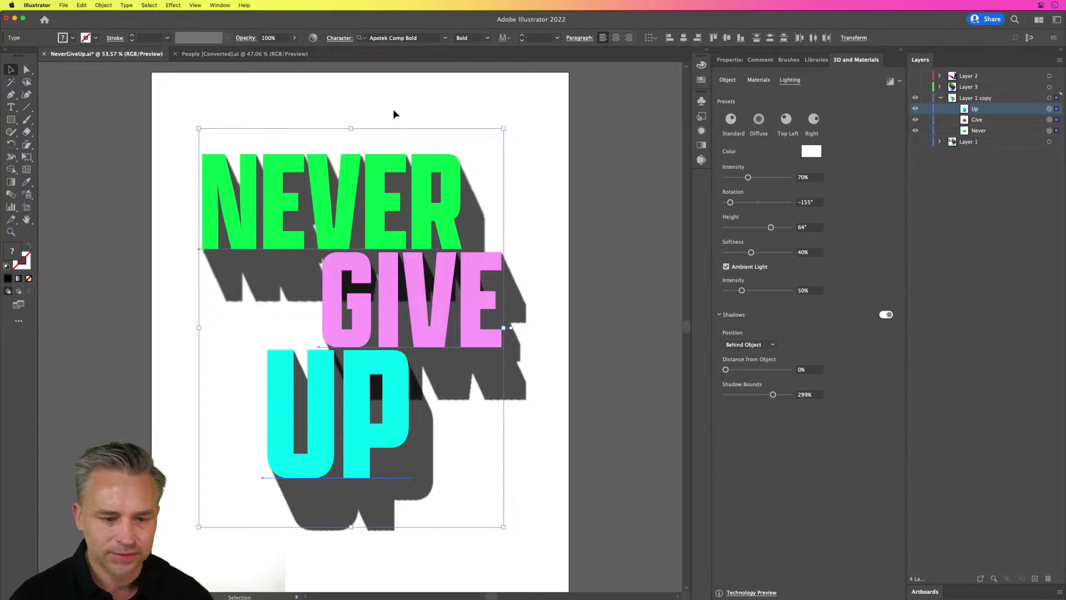
Turn on ray tracing with Low quality and Reduce Noise, and render the selected words.
{"action": "left_click", "coordinate": [897, 82]}
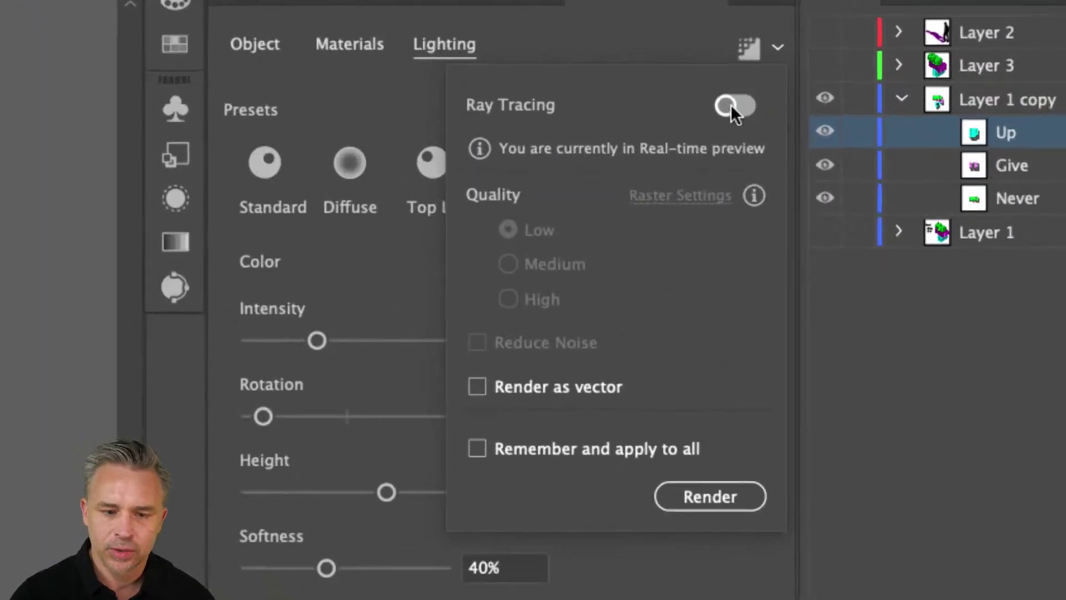
{"action": "left_click", "coordinate": [730, 104]}
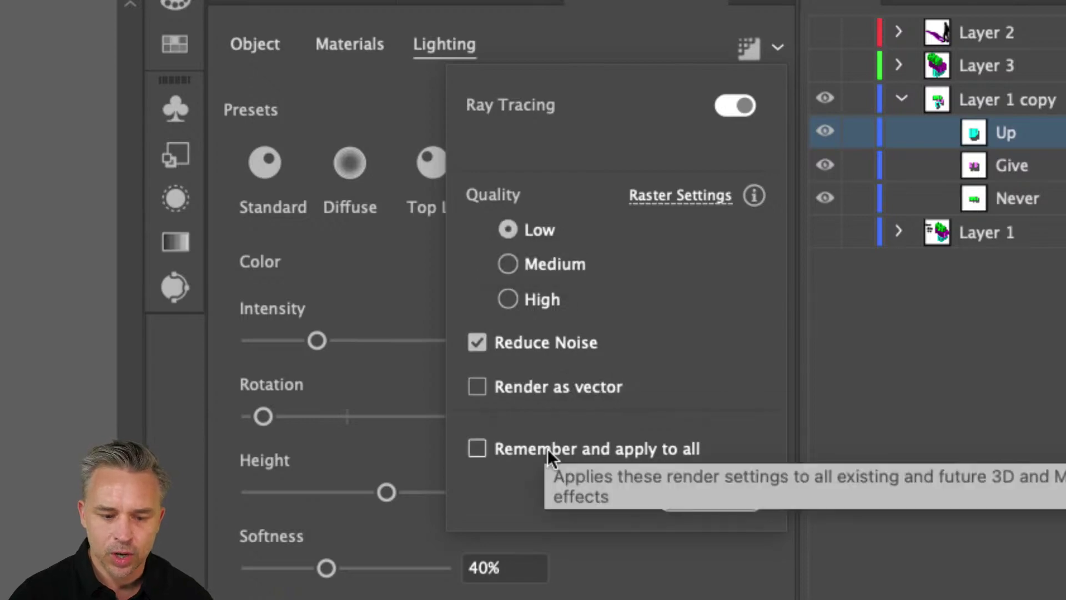
{"action": "left_click", "coordinate": [705, 498]}
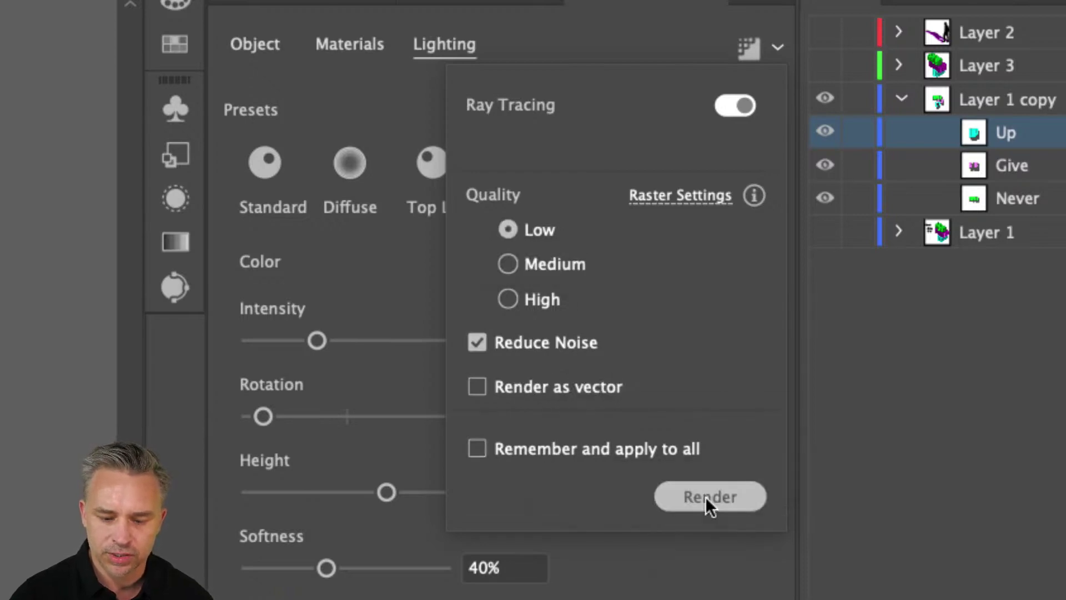
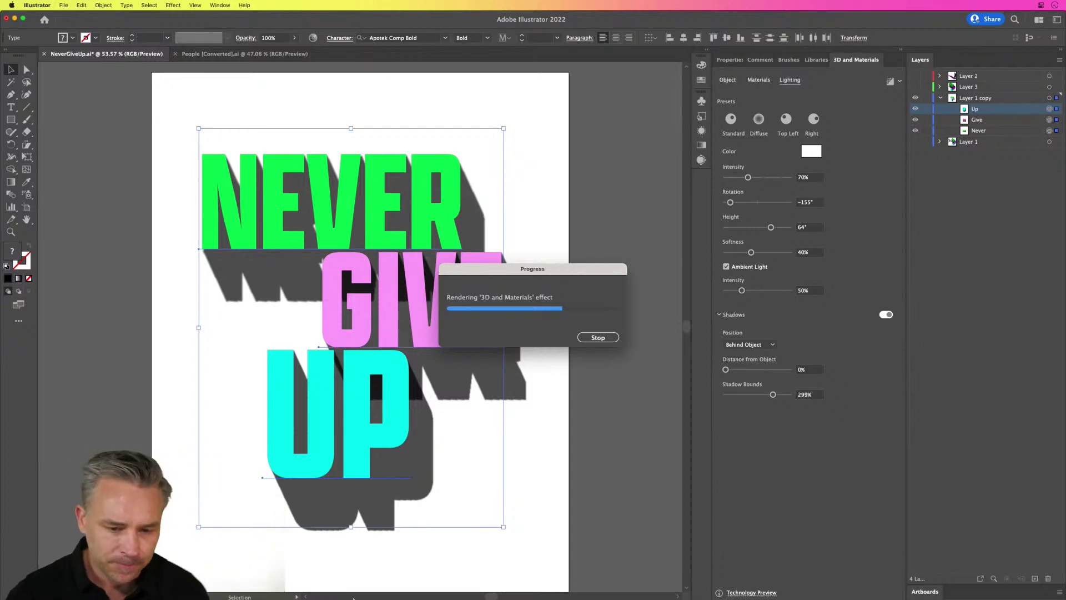
Switch to Google Chrome and close the Illustrator help page and the Adobe Blog article, leaving the Adobe Illustrator web page.
{"action": "mouse_move", "coordinate": [267, 589]}
{"action": "left_click", "coordinate": [550, 590]}
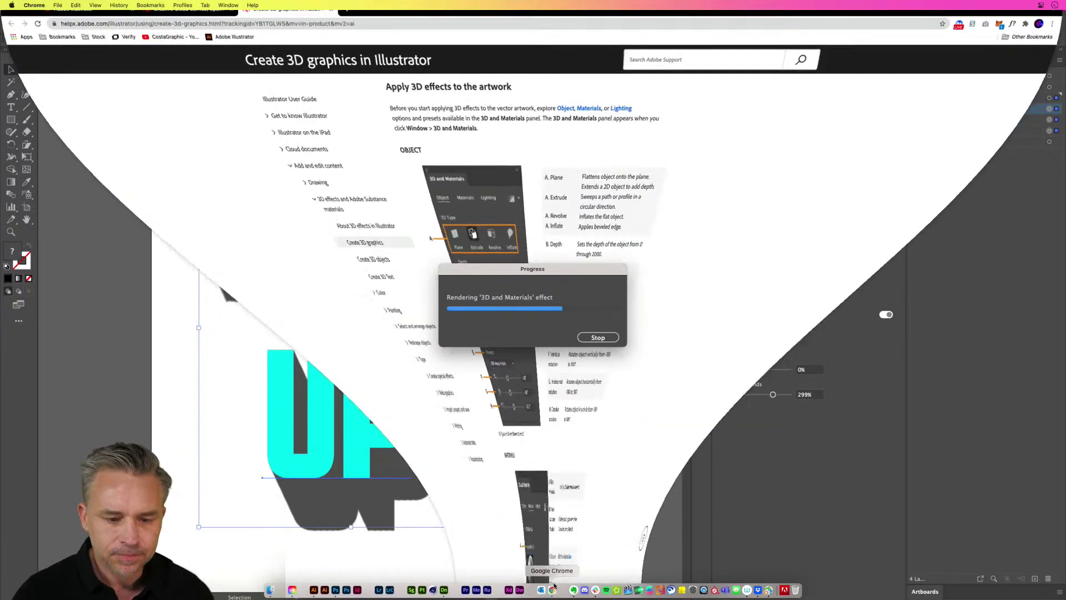
{"action": "key", "text": "super+w"}
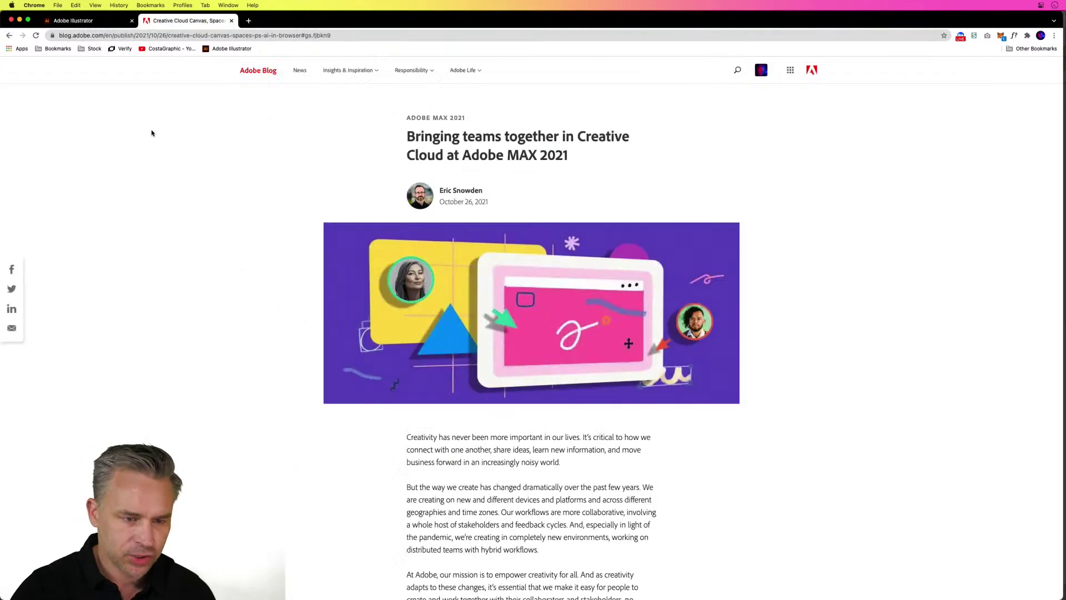
{"action": "key", "text": "super+w"}
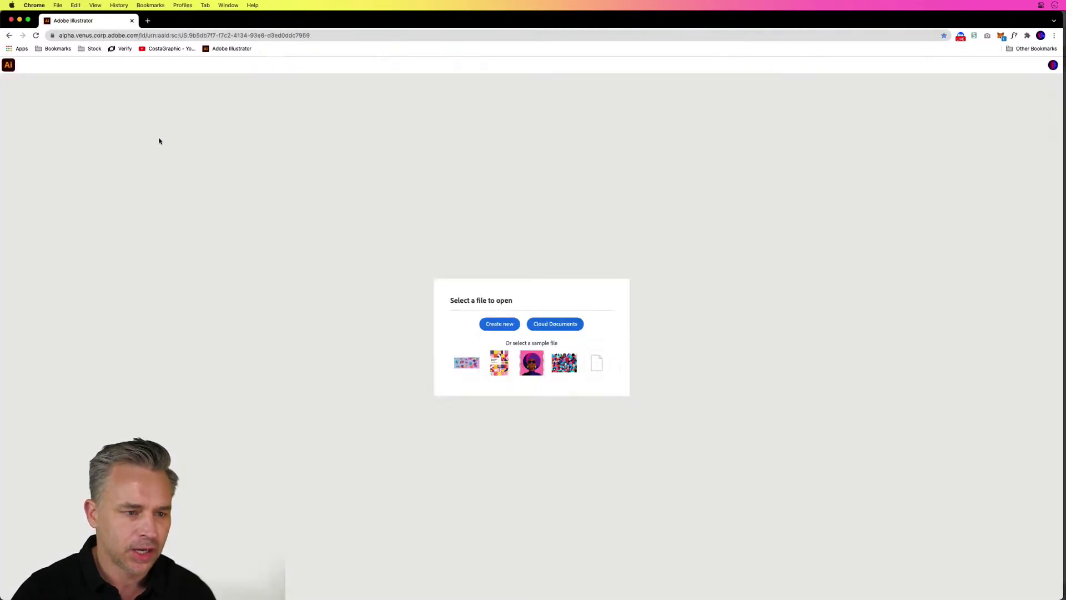
Create a new 612 × 792 pt CMYK portrait document with one artboard.
{"action": "left_click", "coordinate": [490, 326]}
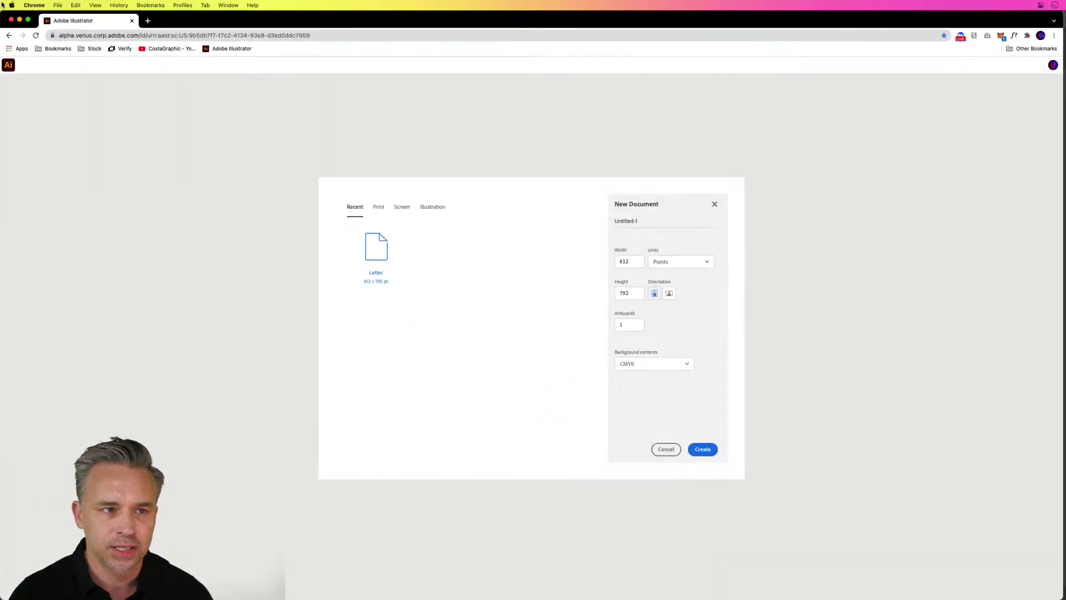
{"action": "left_click", "coordinate": [698, 450]}
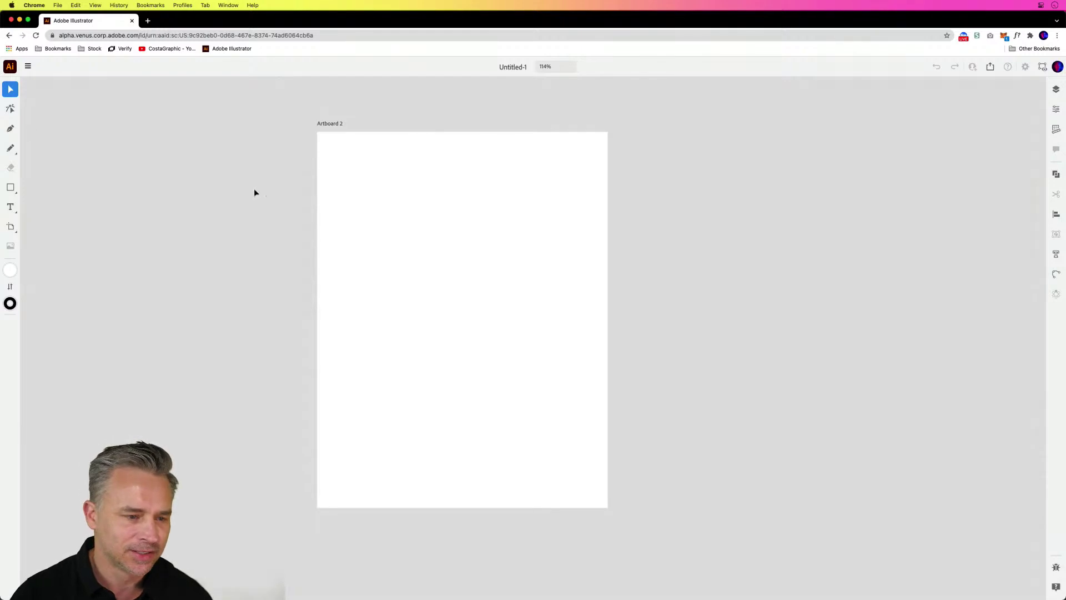
{"action": "key", "text": "super+minus"}
{"action": "key", "text": "super+equal"}
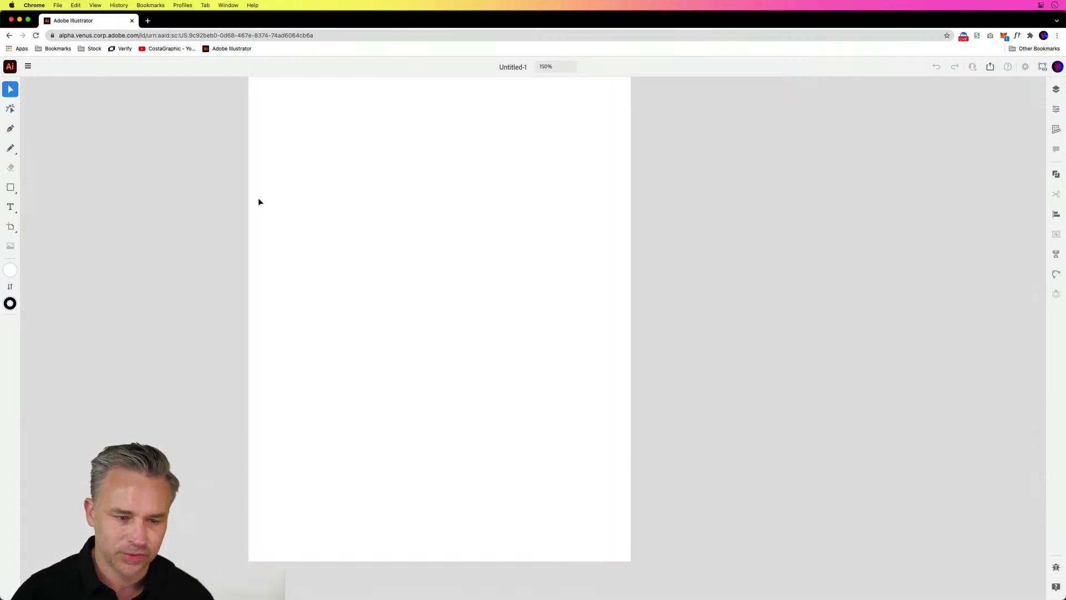
{"action": "key", "text": "super+minus"}
{"action": "key", "text": "super+minus"}
{"action": "key", "text": "super+equal"}
{"action": "key", "text": "super+equal"}
{"action": "key", "text": "super+minus"}
{"action": "key", "text": "super+minus"}
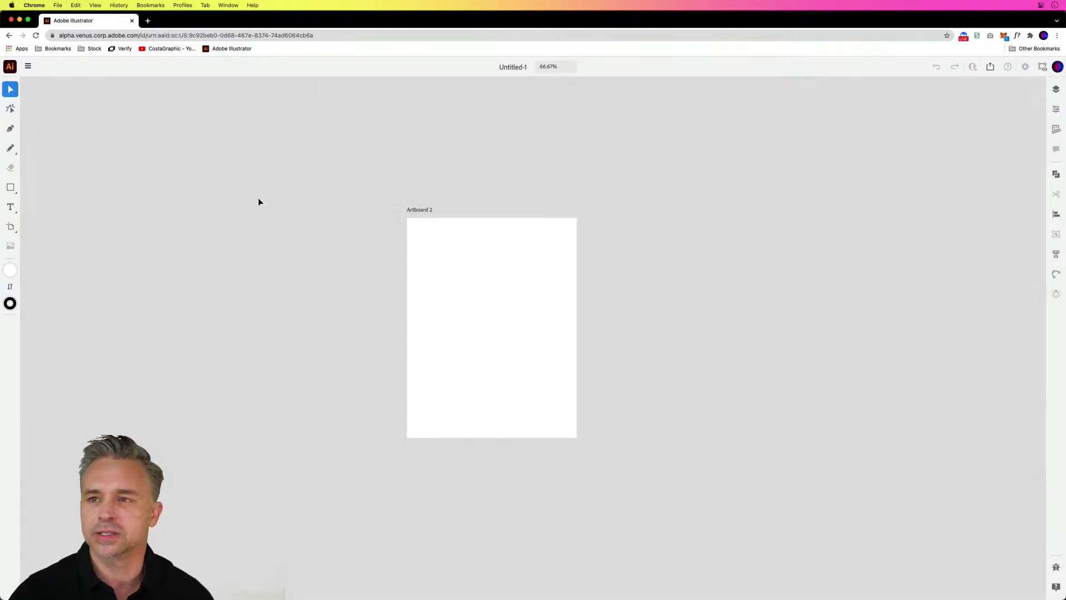
{"action": "key", "text": "super+equal"}
{"action": "key", "text": "super+equal"}
{"action": "key", "text": "super+minus"}
{"action": "key", "text": "super+equal"}
{"action": "key", "text": "super+minus"}
{"action": "key", "text": "super+equal"}
{"action": "key", "text": "super+equal"}
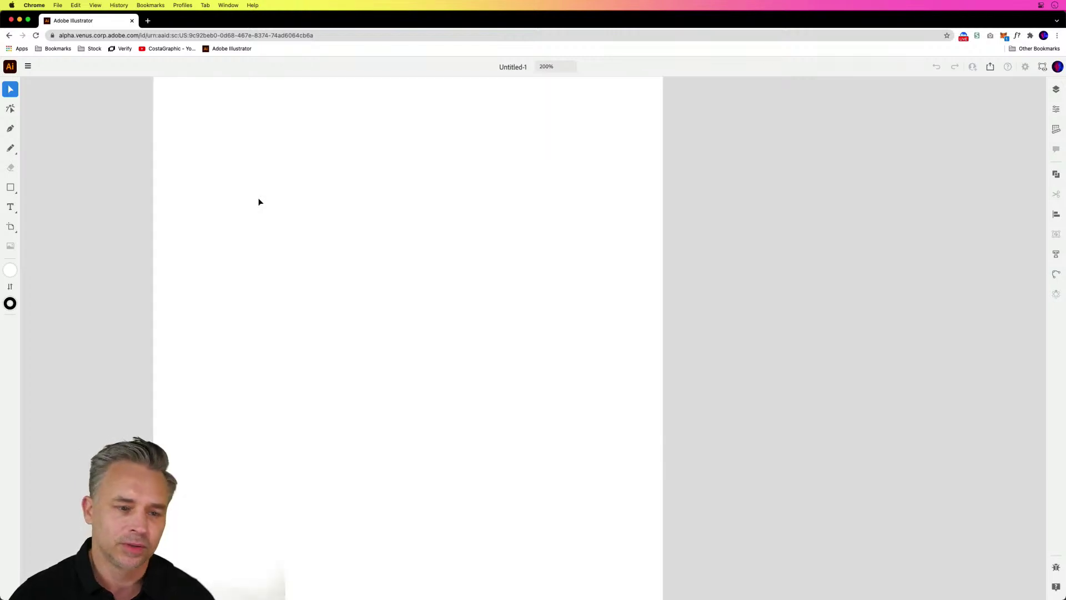
{"action": "key", "text": "super+minus"}
{"action": "key", "text": "super+minus"}
{"action": "key", "text": "super+equal"}
{"action": "key", "text": "super+equal"}
{"action": "key", "text": "super+minus"}
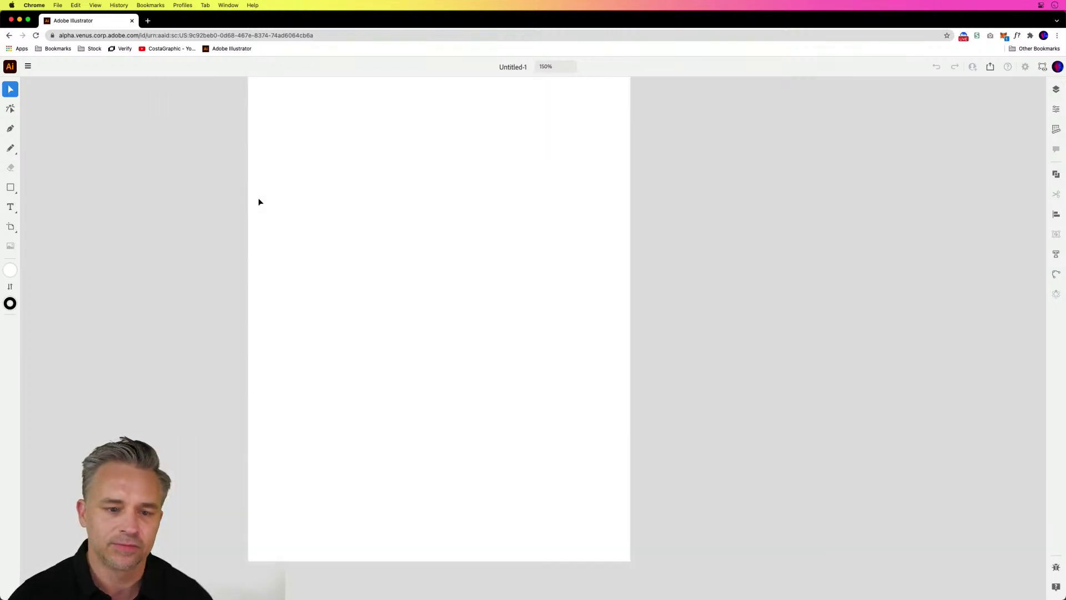
Add a horizontal point-text object in the artboard's upper part and replace its placeholder text with NEVER.
{"action": "key", "text": "super+equal"}
{"action": "key", "text": "super+equal"}
{"action": "scroll", "coordinate": [249, 385], "scroll_direction": "left", "scroll_amount": 4}
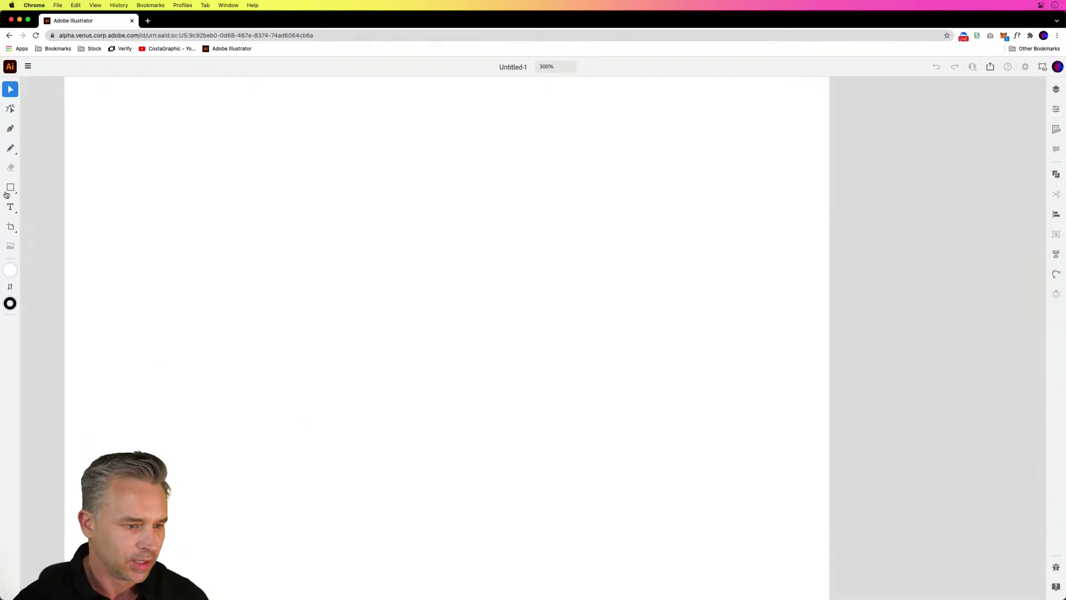
{"action": "scroll", "coordinate": [161, 211], "scroll_direction": "left", "scroll_amount": 2}
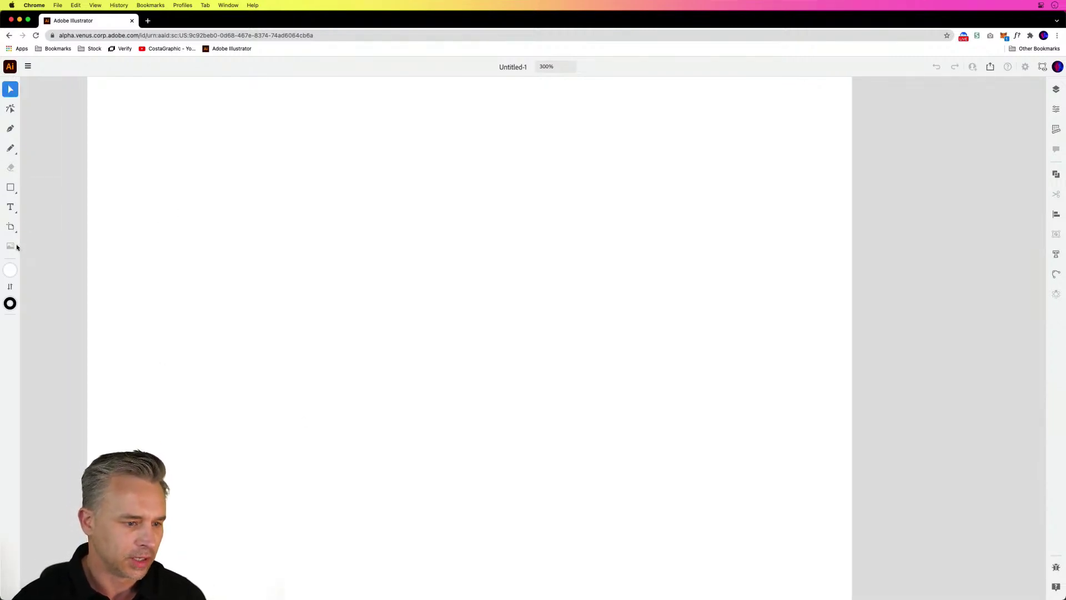
{"action": "left_click", "coordinate": [10, 207]}
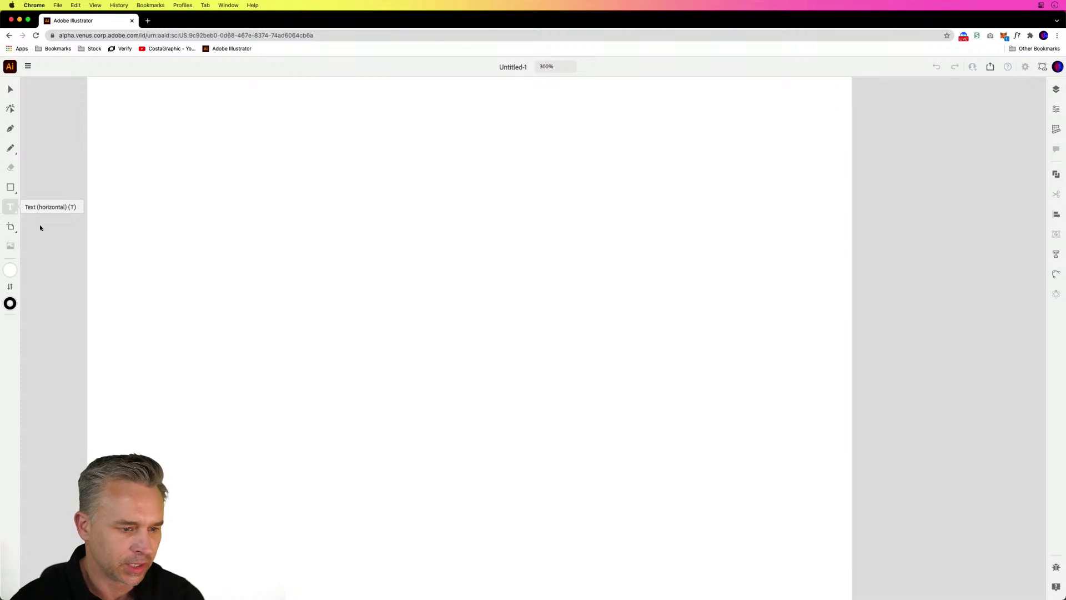
{"action": "left_click", "coordinate": [328, 285]}
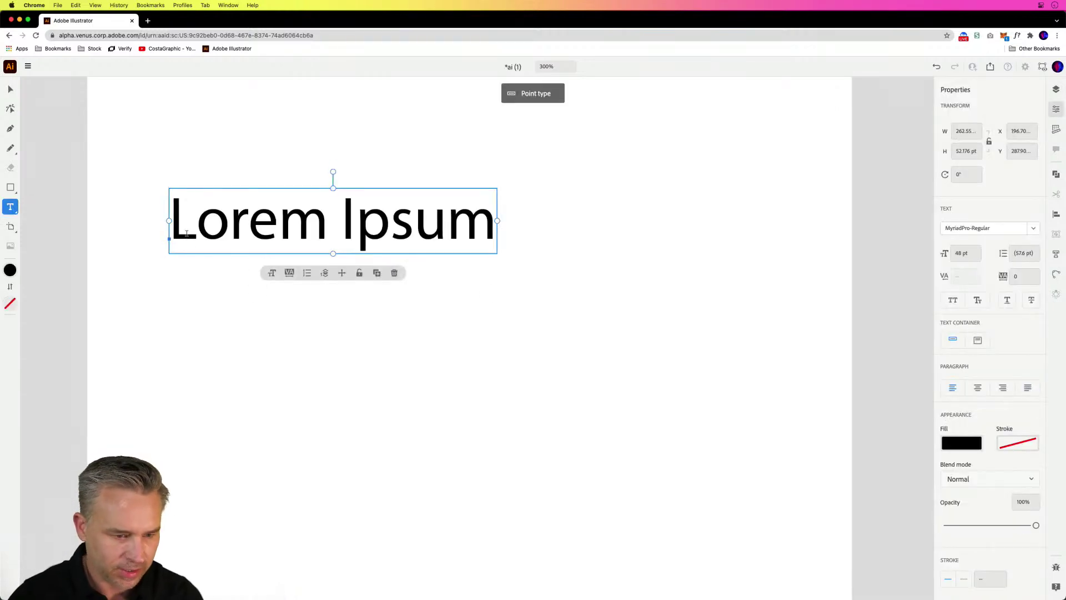
{"action": "left_click_drag", "start_coordinate": [222, 220], "coordinate": [258, 221]}
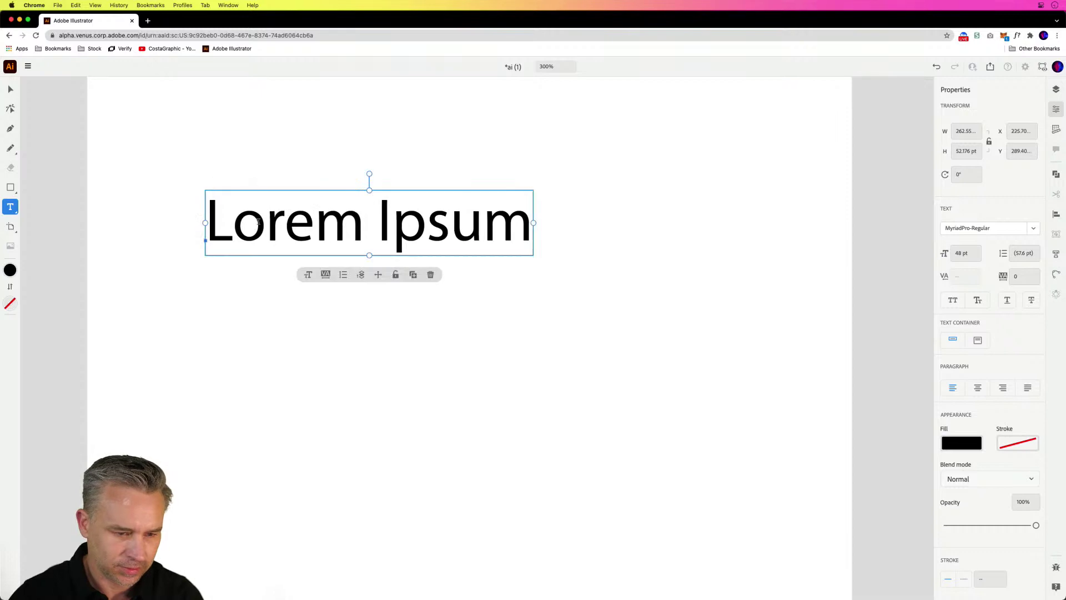
{"action": "triple_click", "coordinate": [258, 221]}
{"action": "type", "text": "Ne"}
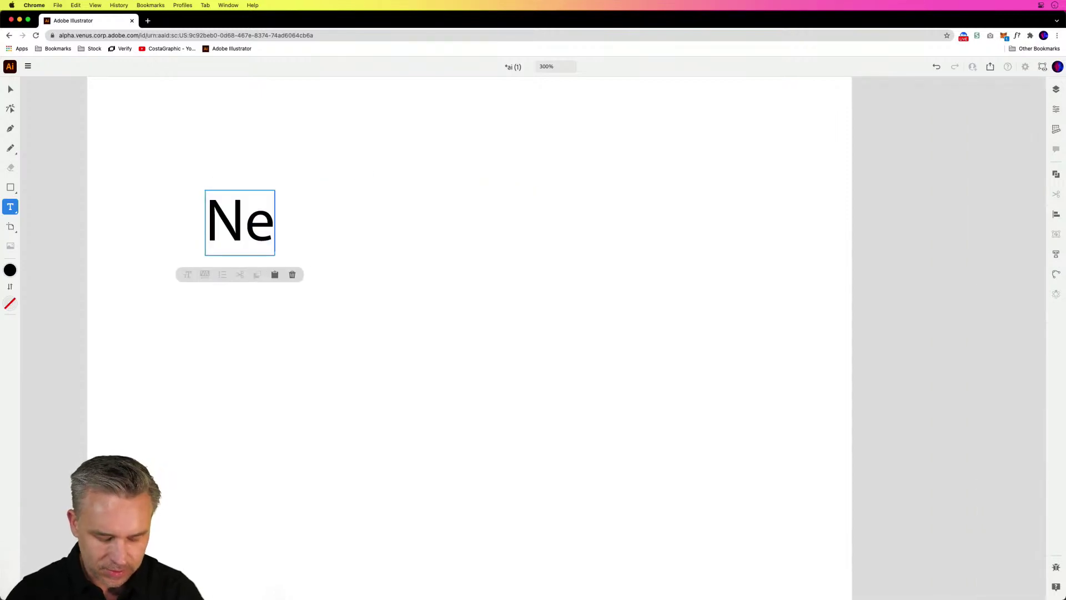
{"action": "key", "text": "BackSpace"}
{"action": "type", "text": "EVER"}
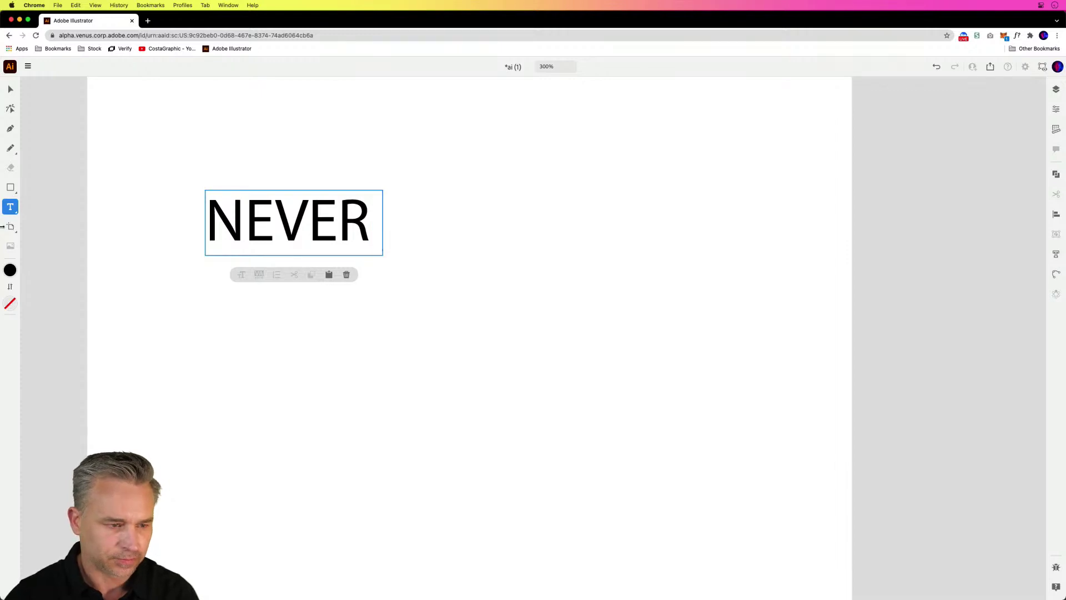
{"action": "key", "text": "BackSpace"}
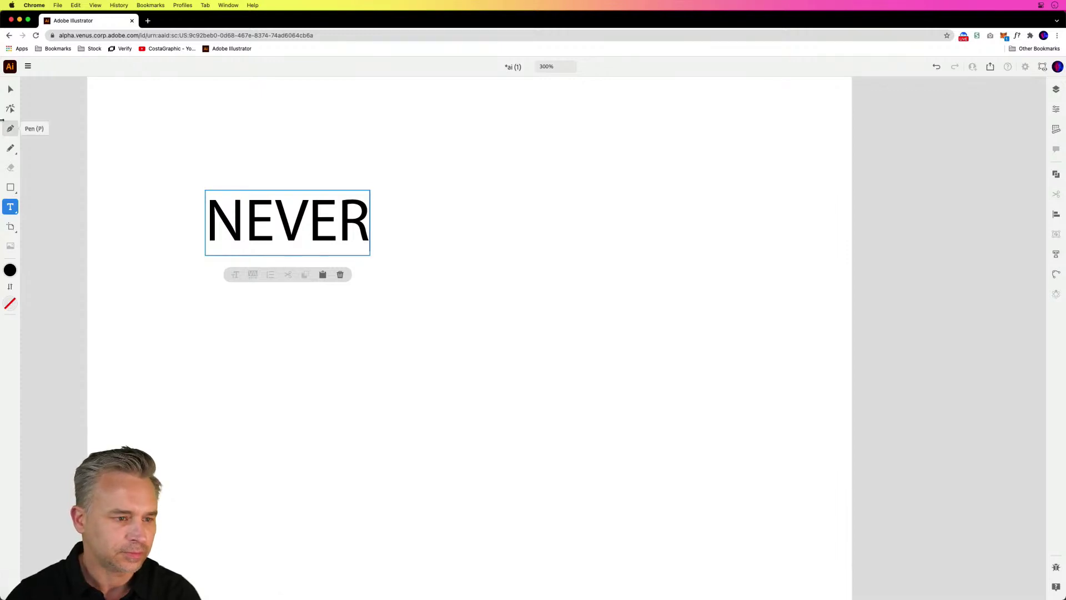
Move the NEVER text right to about X 226, Y 294 pt and copy it.
{"action": "left_click", "coordinate": [10, 89]}
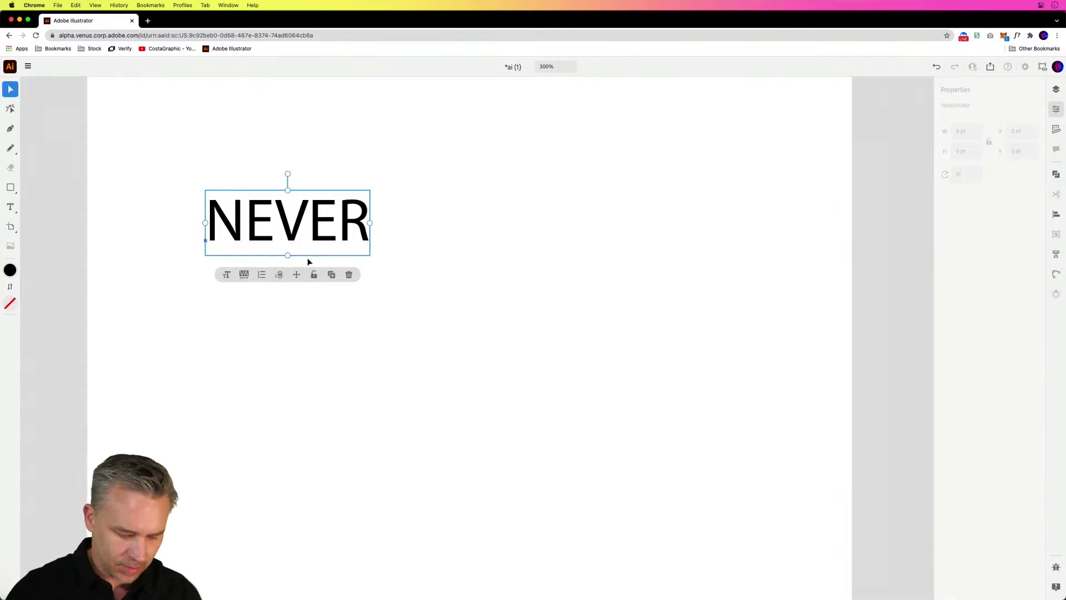
{"action": "left_click_drag", "start_coordinate": [283, 229], "coordinate": [355, 237]}
{"action": "key", "text": "super+c"}
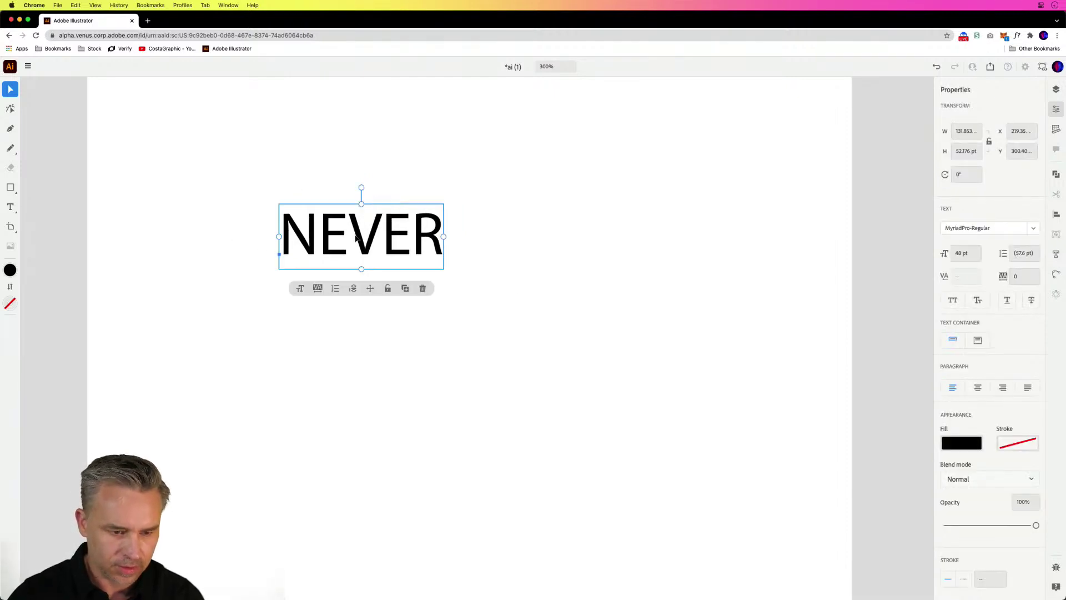
{"action": "key", "text": "super+c"}
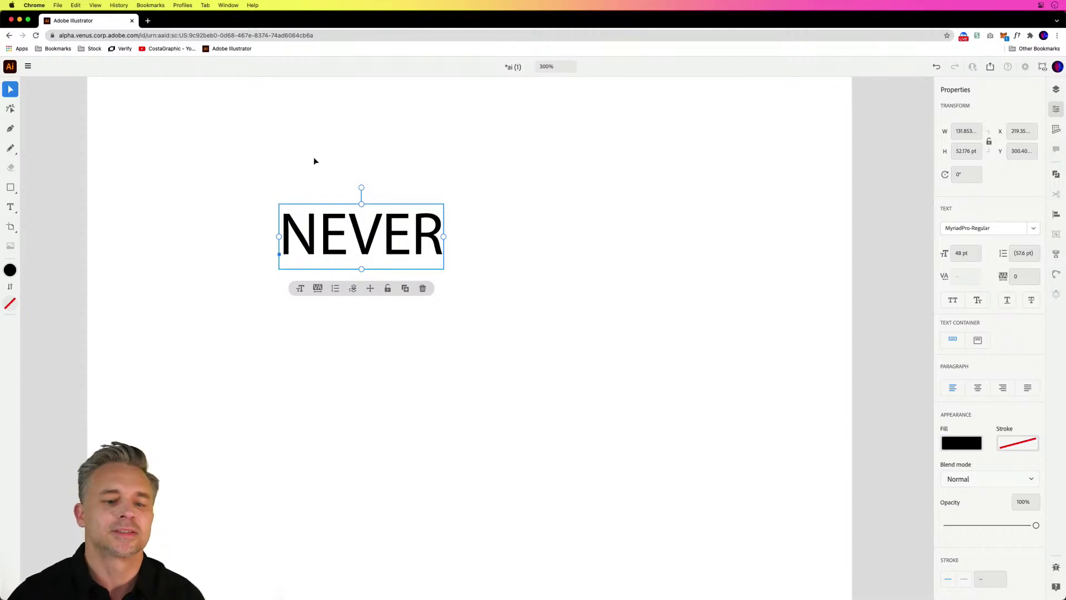
{"action": "mouse_move", "coordinate": [366, 242]}
{"action": "left_mouse_down"}
{"action": "mouse_move", "coordinate": [411, 272]}
{"action": "mouse_move", "coordinate": [374, 235]}
{"action": "left_mouse_up"}
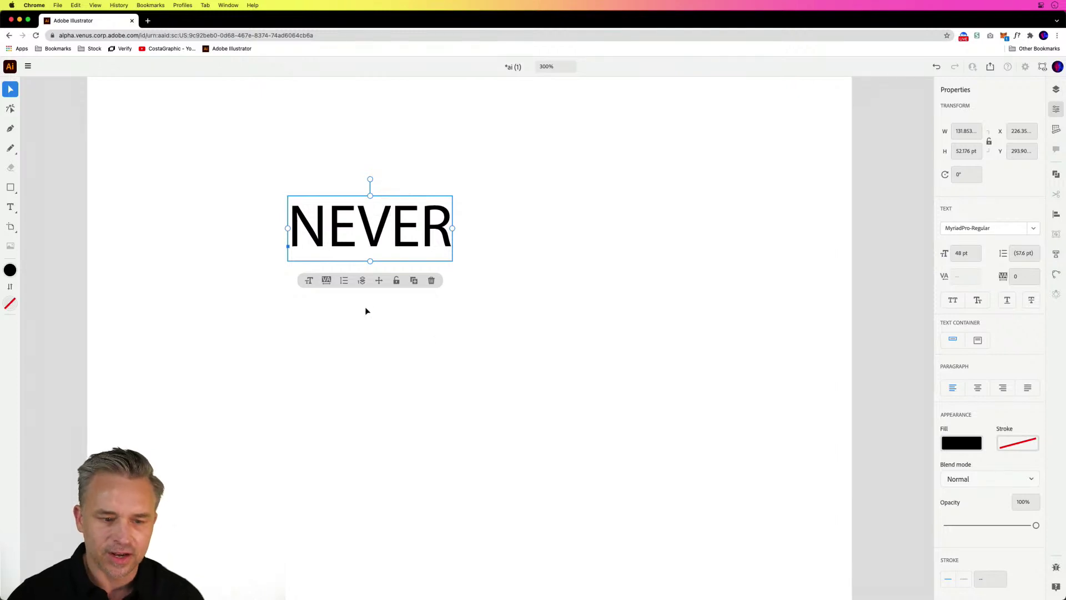
Duplicate the NEVER text, change the copy's wording to GIVE and place it below NEVER at about X 313, Y 348 pt.
{"action": "left_click", "coordinate": [413, 281]}
{"action": "left_click_drag", "start_coordinate": [367, 229], "coordinate": [470, 295]}
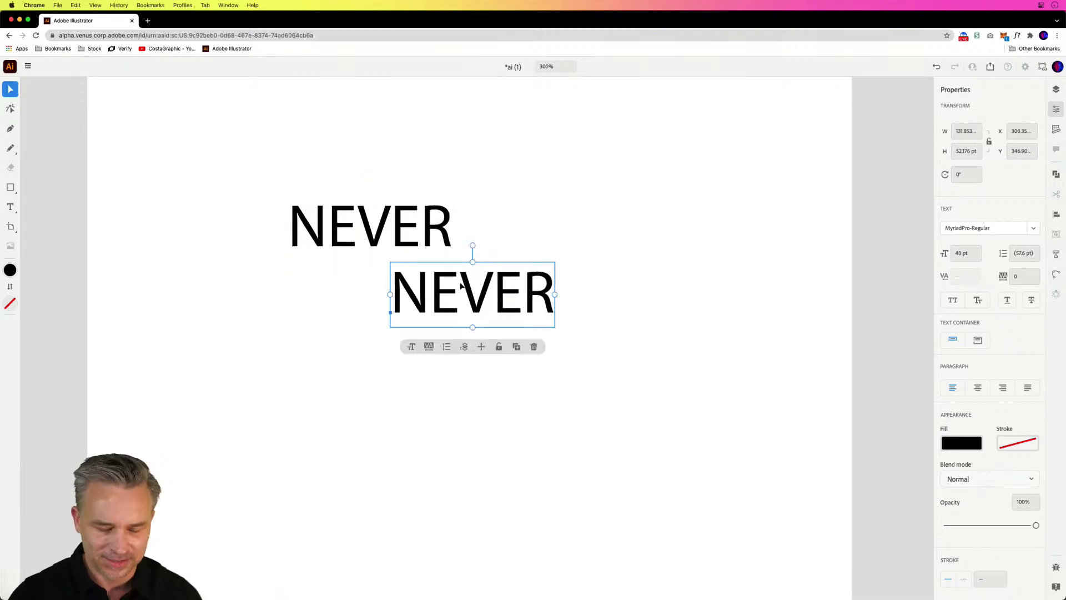
{"action": "double_click", "coordinate": [466, 287]}
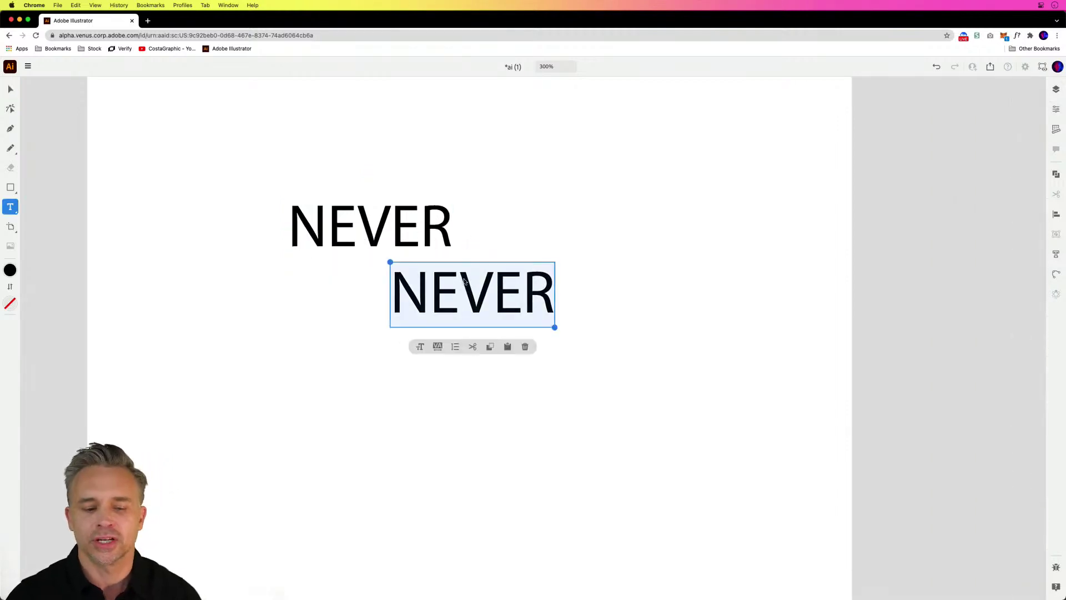
{"action": "type", "text": "GIVE"}
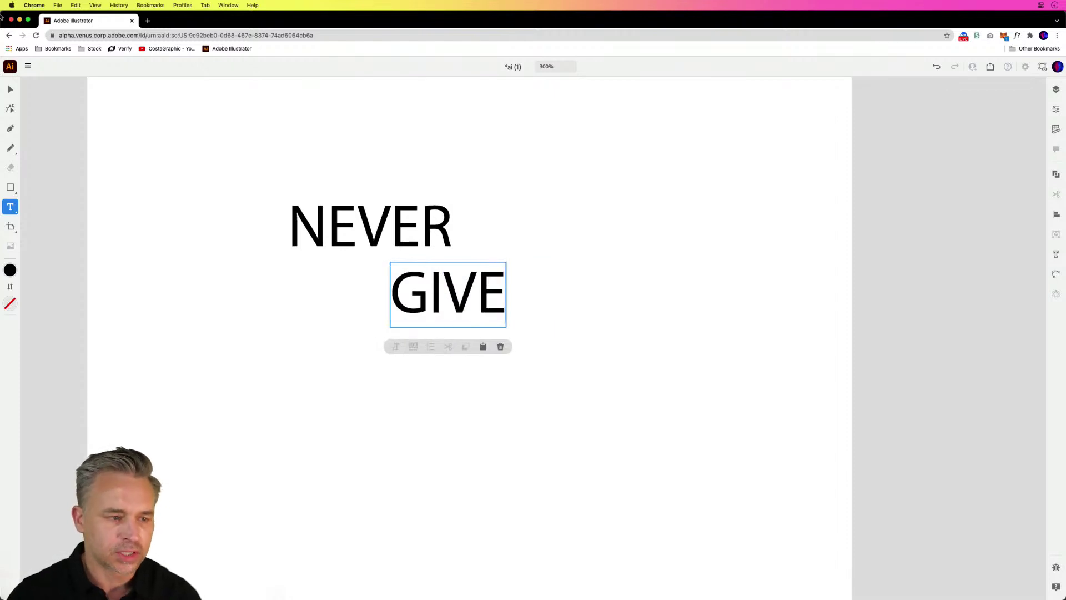
{"action": "left_click", "coordinate": [10, 86]}
{"action": "left_click_drag", "start_coordinate": [423, 300], "coordinate": [453, 302]}
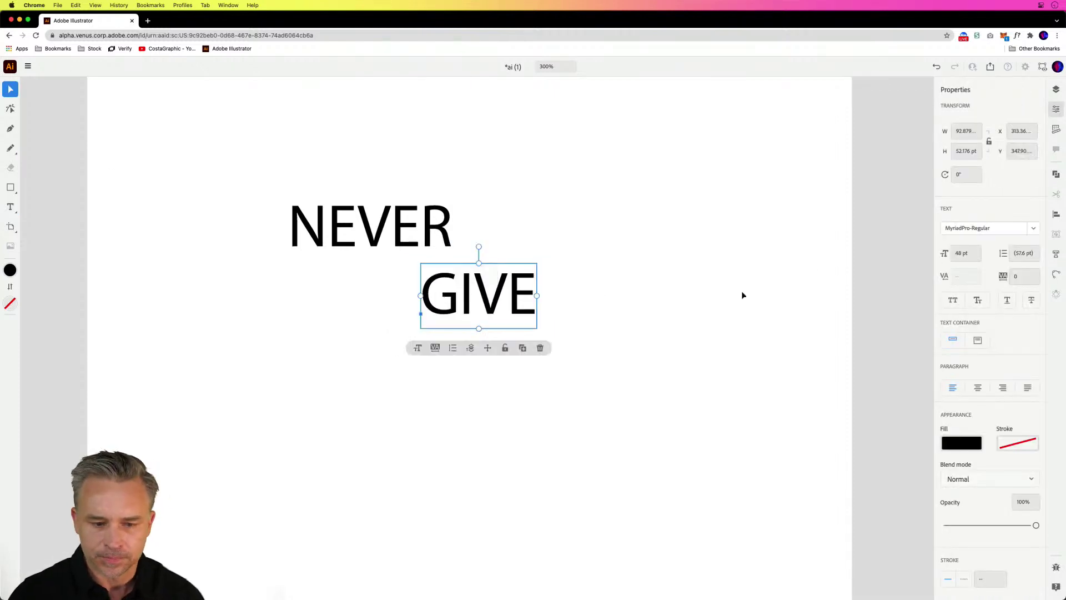
Set the font of both the GIVE and NEVER texts to Flegrei Regular.
{"action": "left_click", "coordinate": [1034, 230]}
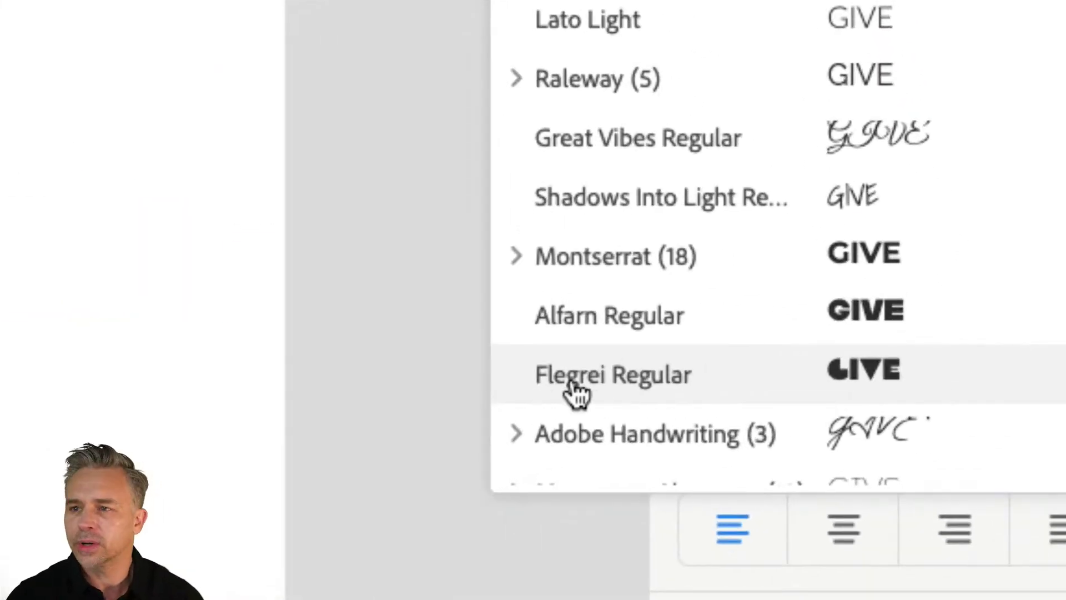
{"action": "left_click", "coordinate": [577, 389]}
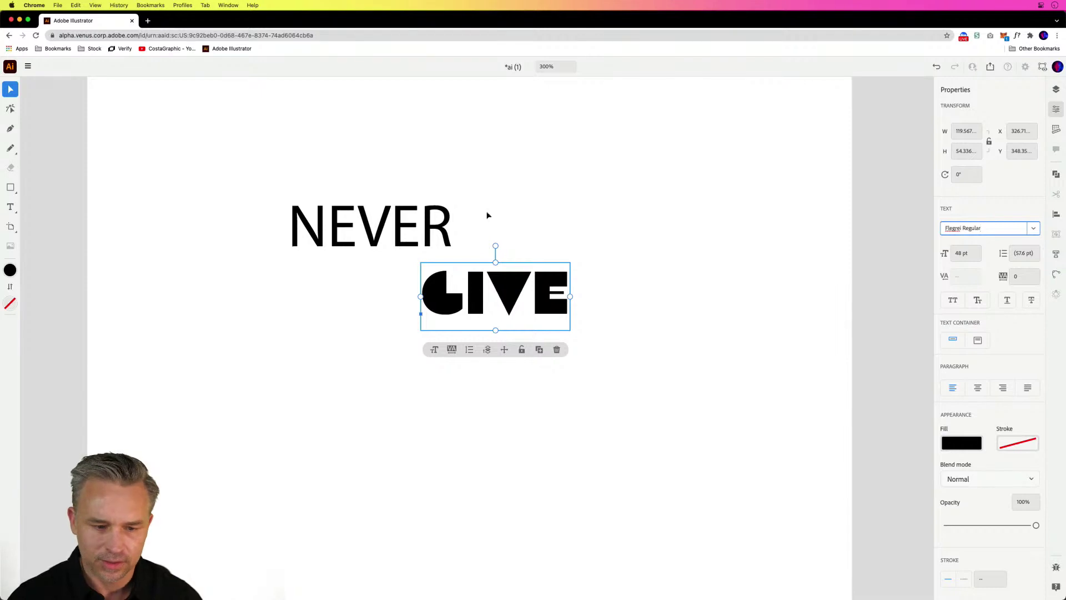
{"action": "left_click", "coordinate": [395, 228]}
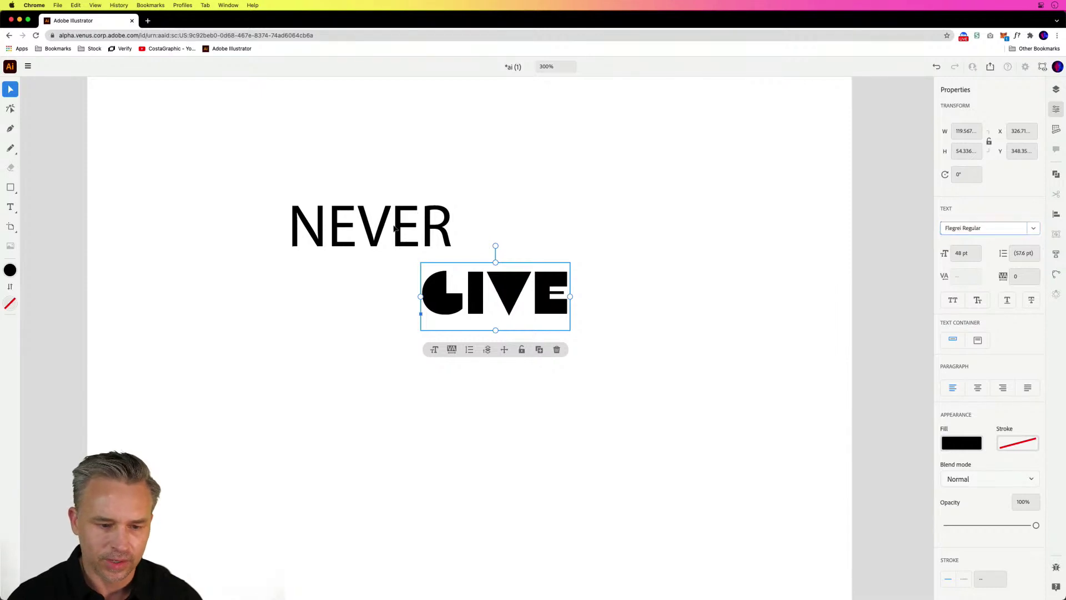
{"action": "left_click", "coordinate": [1033, 227]}
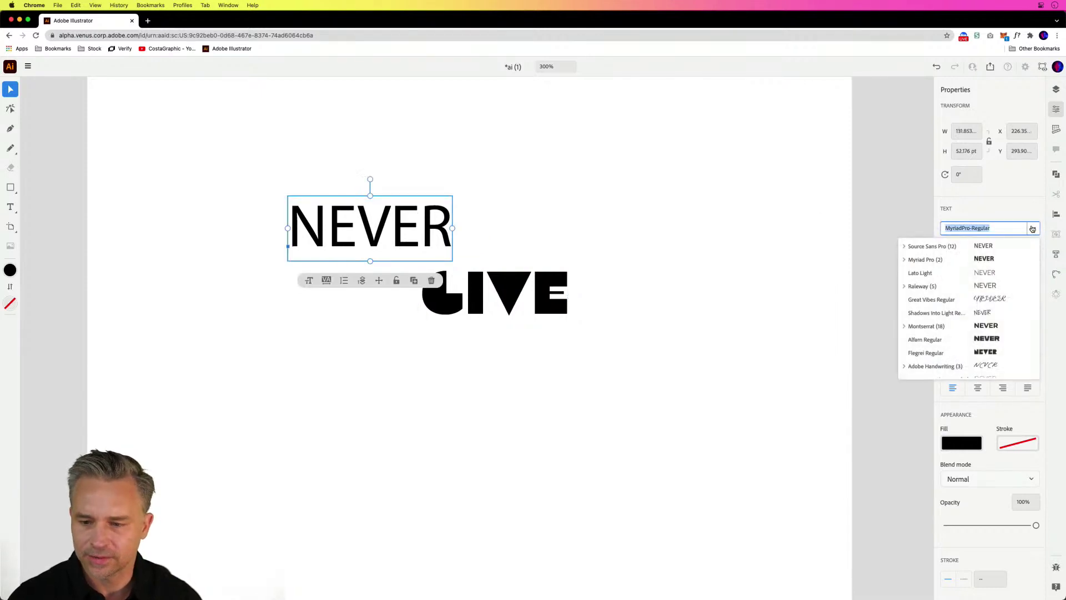
{"action": "left_click", "coordinate": [939, 353]}
{"action": "left_click", "coordinate": [445, 364]}
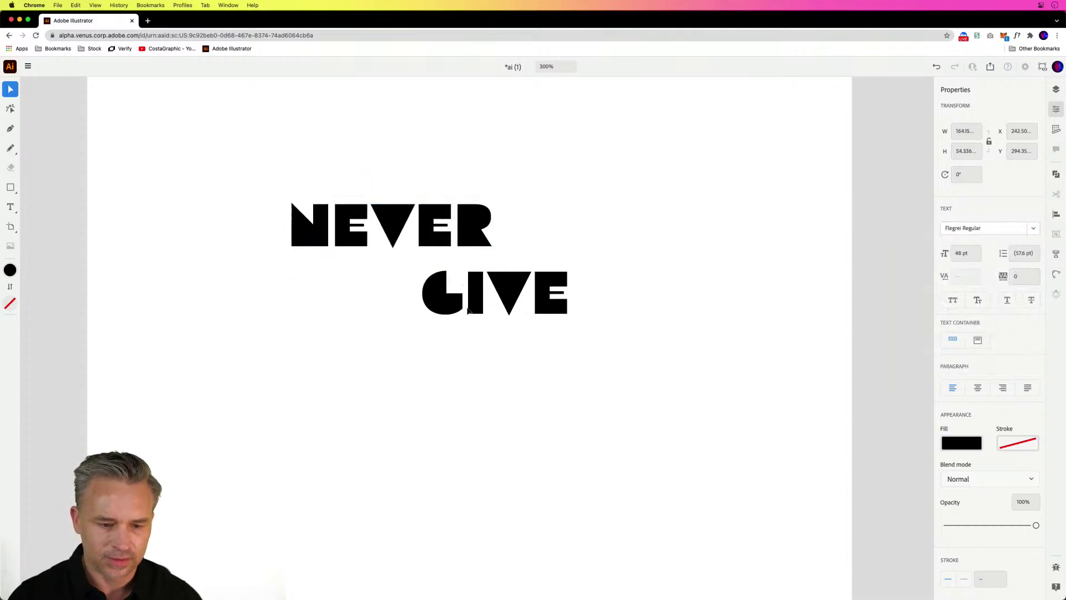
Duplicate the GIVE text, change the copy's wording to UP and place it below GIVE at about X 275, Y 402 pt.
{"action": "left_click", "coordinate": [448, 308]}
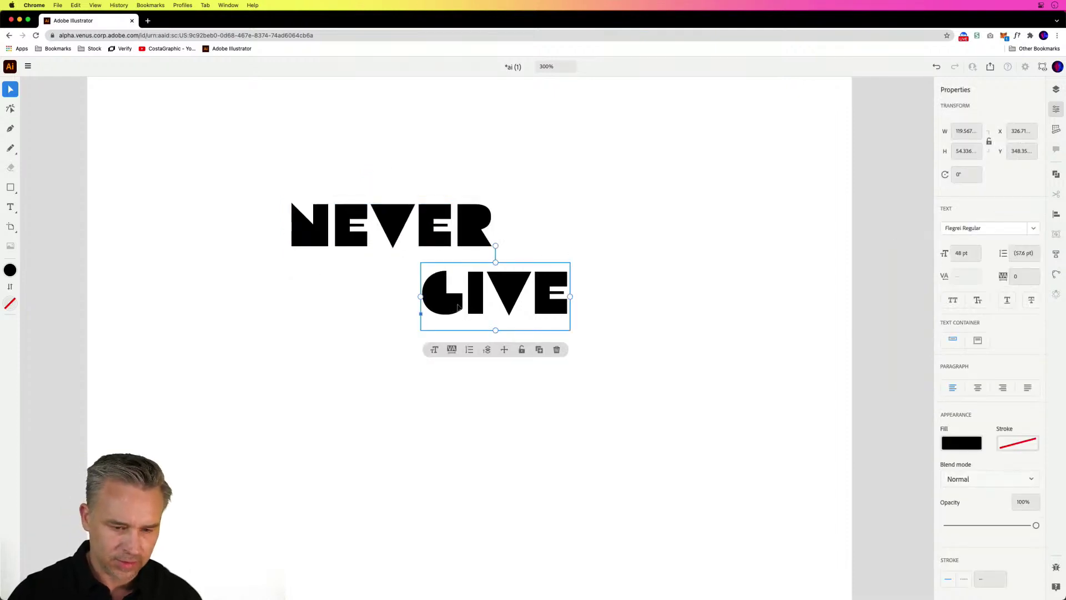
{"action": "left_click", "coordinate": [539, 350]}
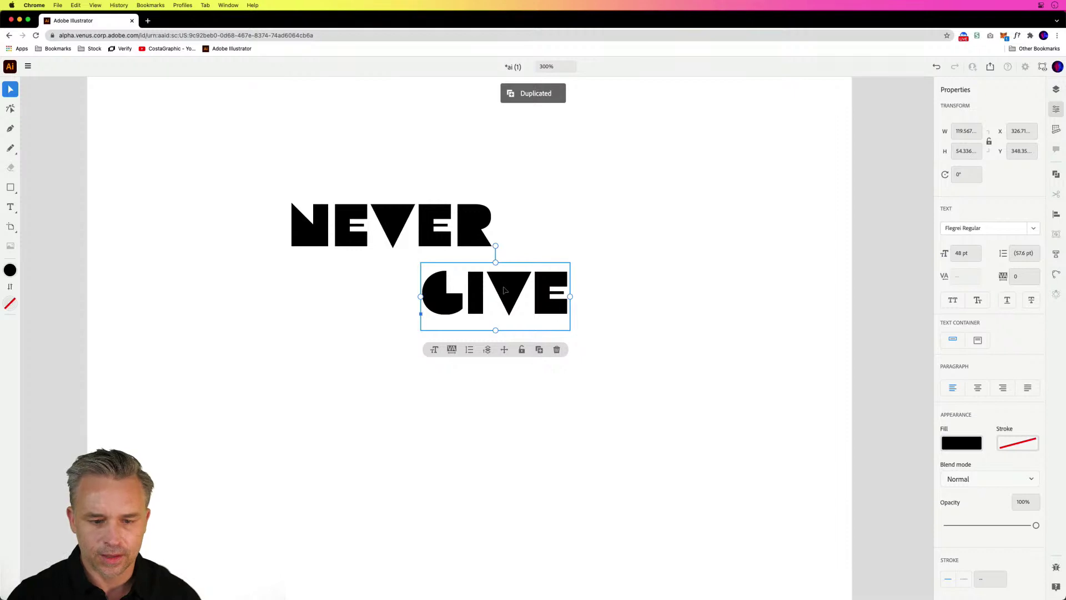
{"action": "left_click_drag", "start_coordinate": [506, 292], "coordinate": [445, 356]}
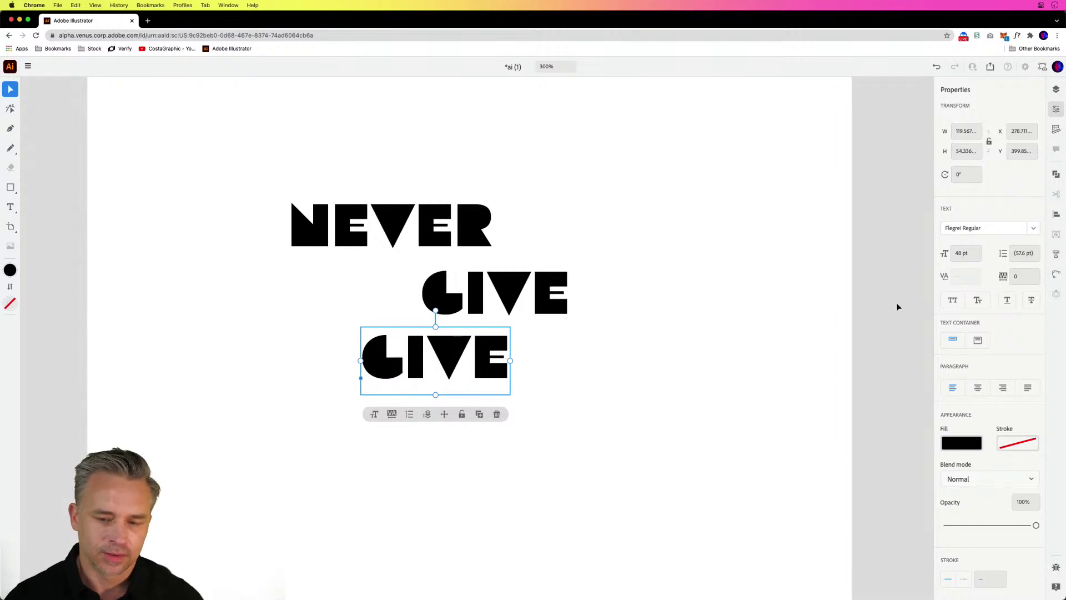
{"action": "double_click", "coordinate": [444, 348]}
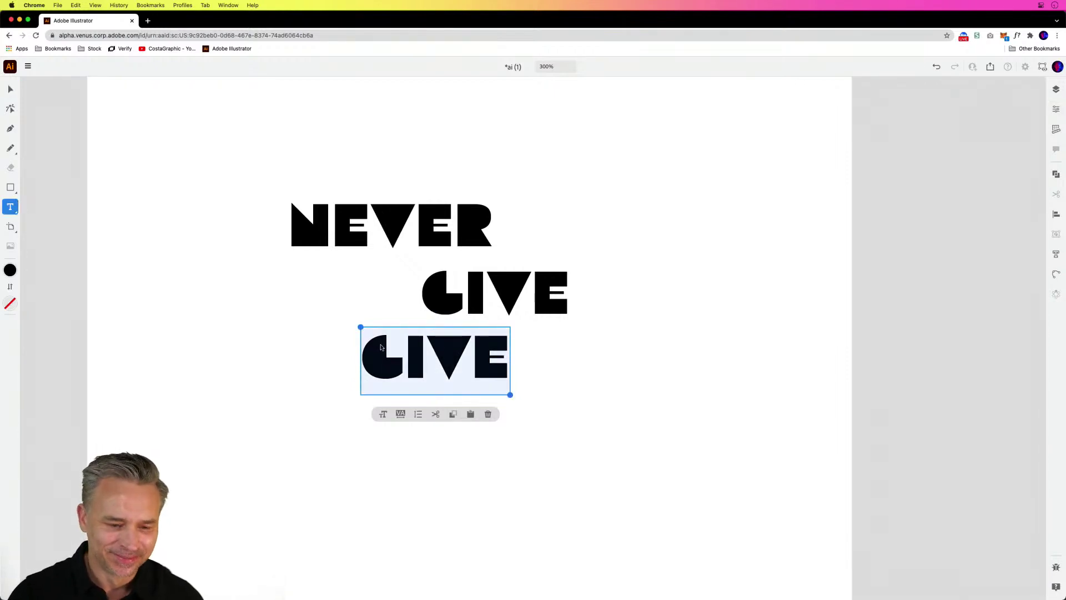
{"action": "type", "text": "UP"}
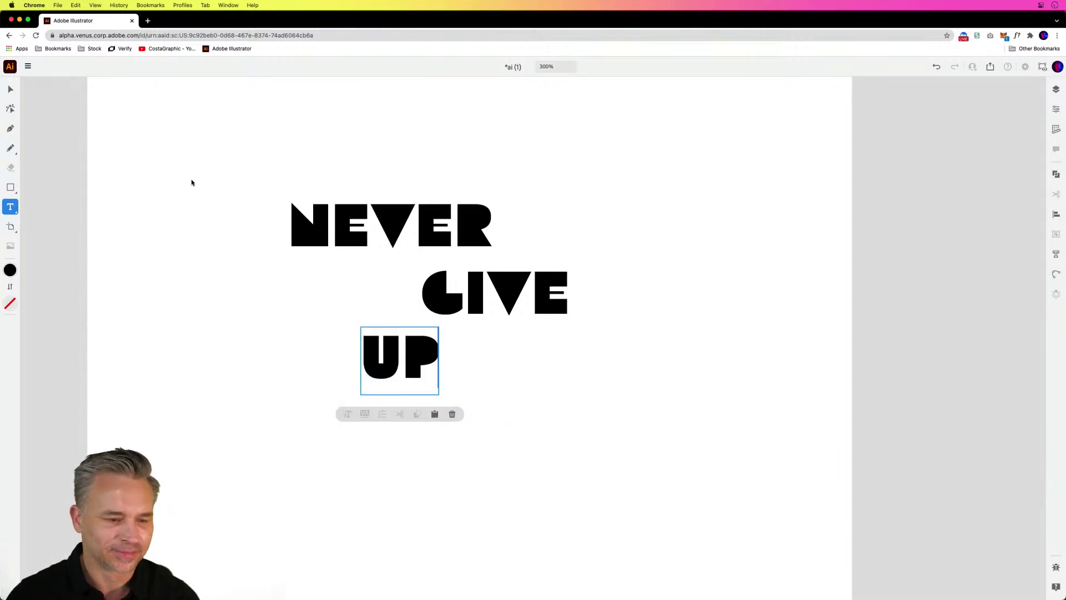
{"action": "key", "text": "Escape"}
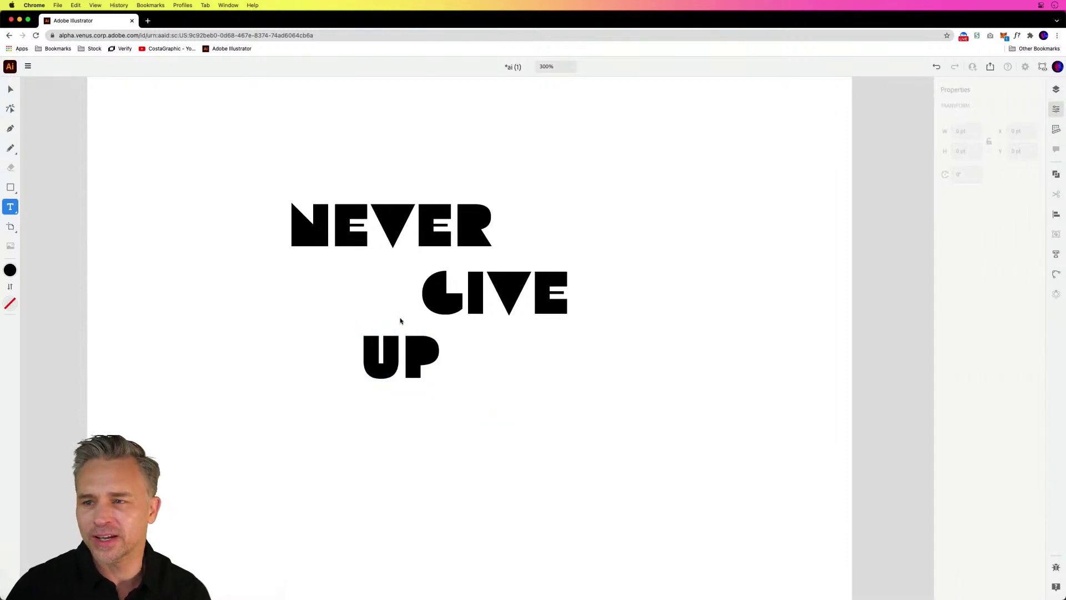
{"action": "left_click_drag", "start_coordinate": [399, 360], "coordinate": [431, 362]}
{"action": "left_click_drag", "start_coordinate": [263, 167], "coordinate": [710, 527]}
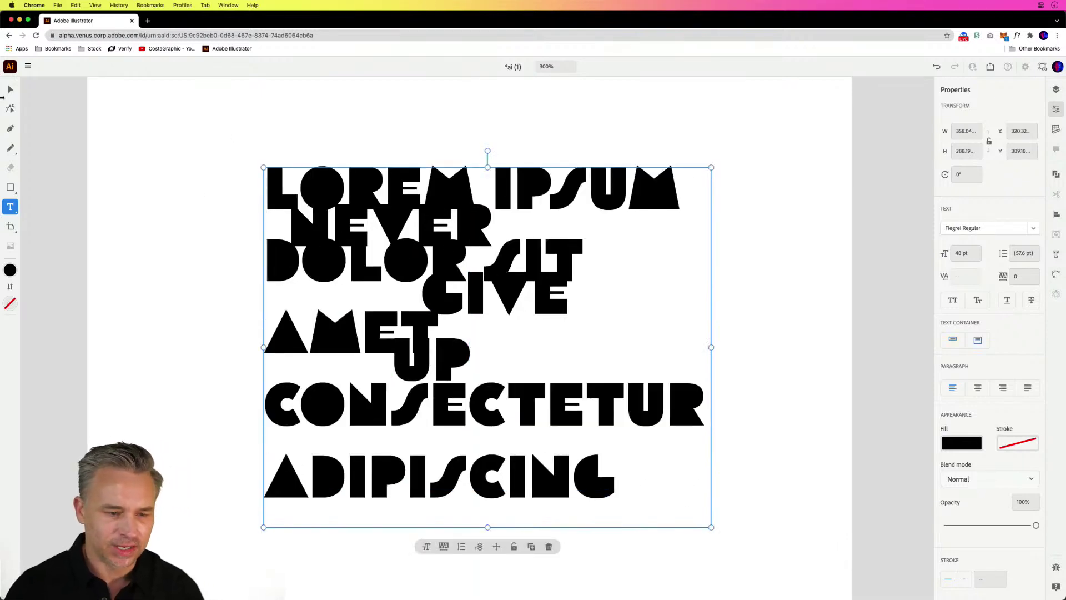
{"action": "left_click", "coordinate": [10, 89]}
{"action": "key", "text": "Delete"}
{"action": "left_click", "coordinate": [330, 227]}
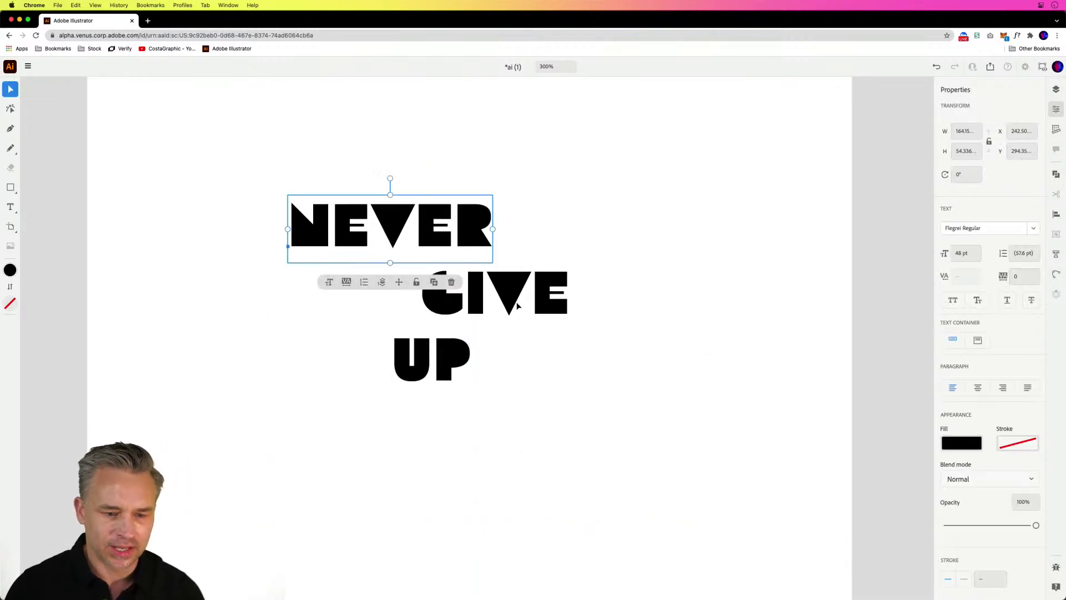
{"action": "left_click", "coordinate": [504, 290]}
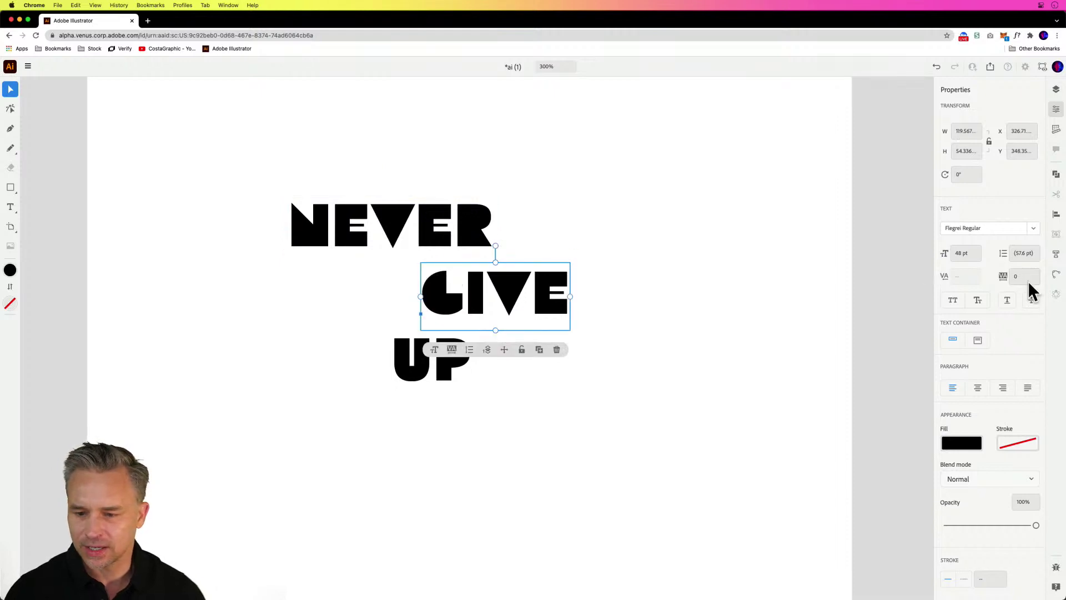
{"action": "left_click", "coordinate": [1033, 228]}
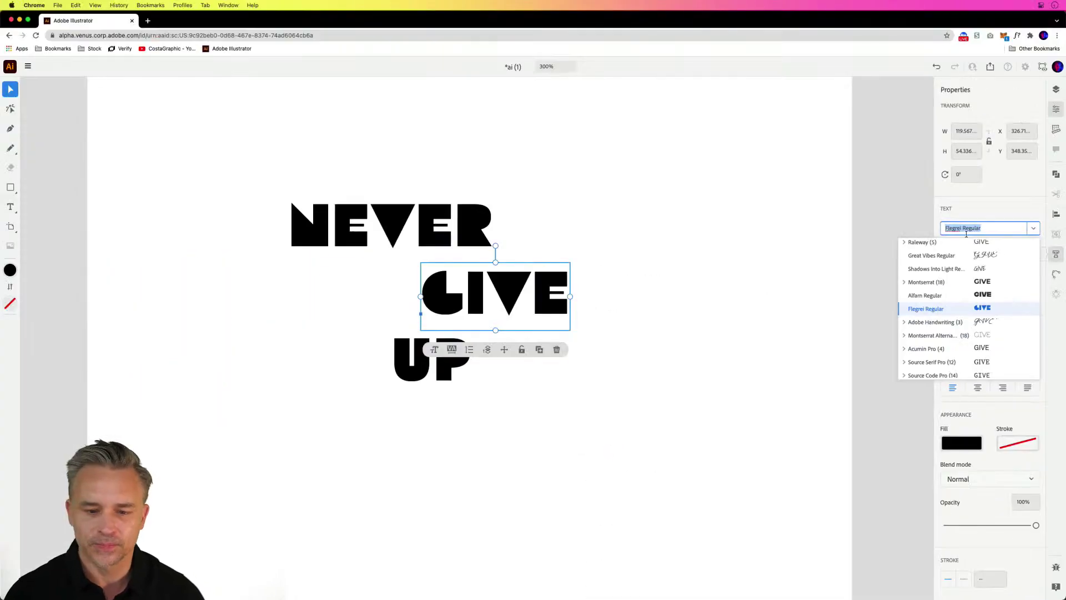
{"action": "left_click", "coordinate": [522, 157]}
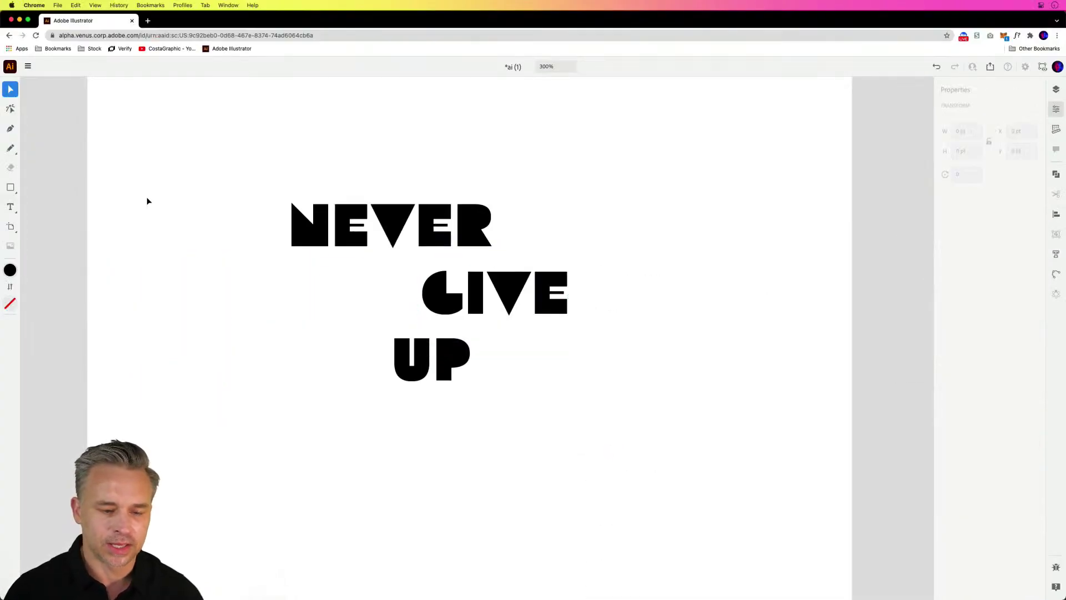
Draw a rectangle about 380 by 324 pt covering all three words.
{"action": "left_click", "coordinate": [12, 189]}
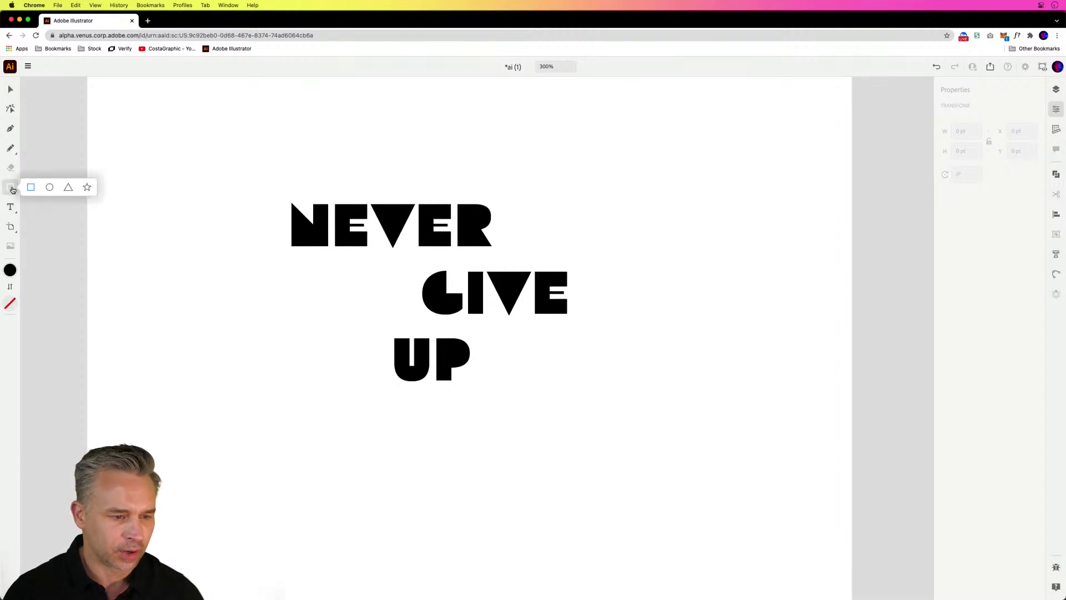
{"action": "left_click", "coordinate": [14, 190]}
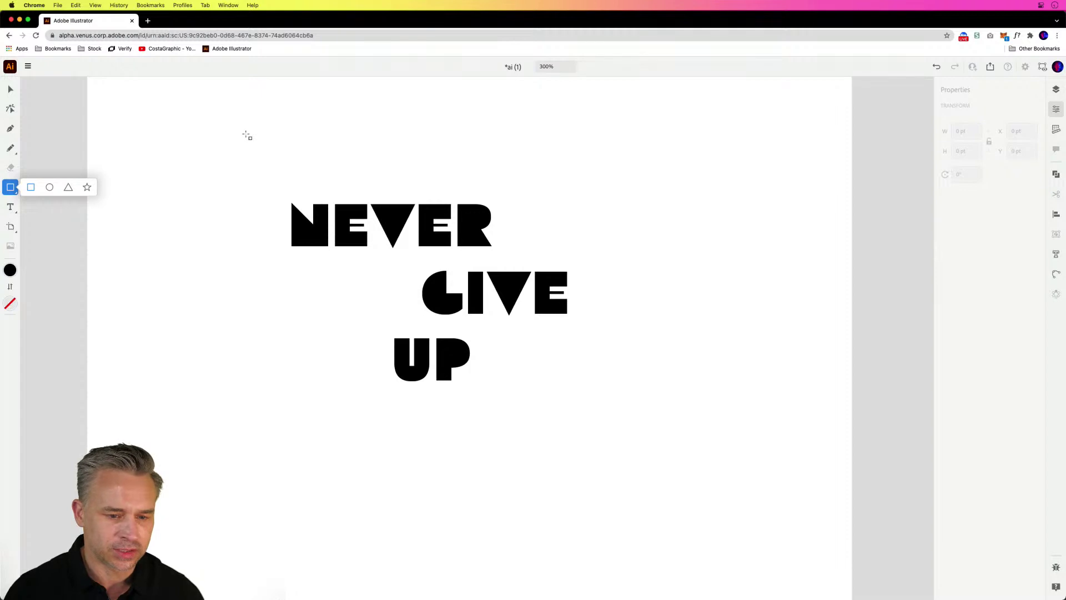
{"action": "mouse_move", "coordinate": [241, 119]}
{"action": "left_mouse_down"}
{"action": "mouse_move", "coordinate": [668, 506]}
{"action": "mouse_move", "coordinate": [717, 525]}
{"action": "left_mouse_up"}
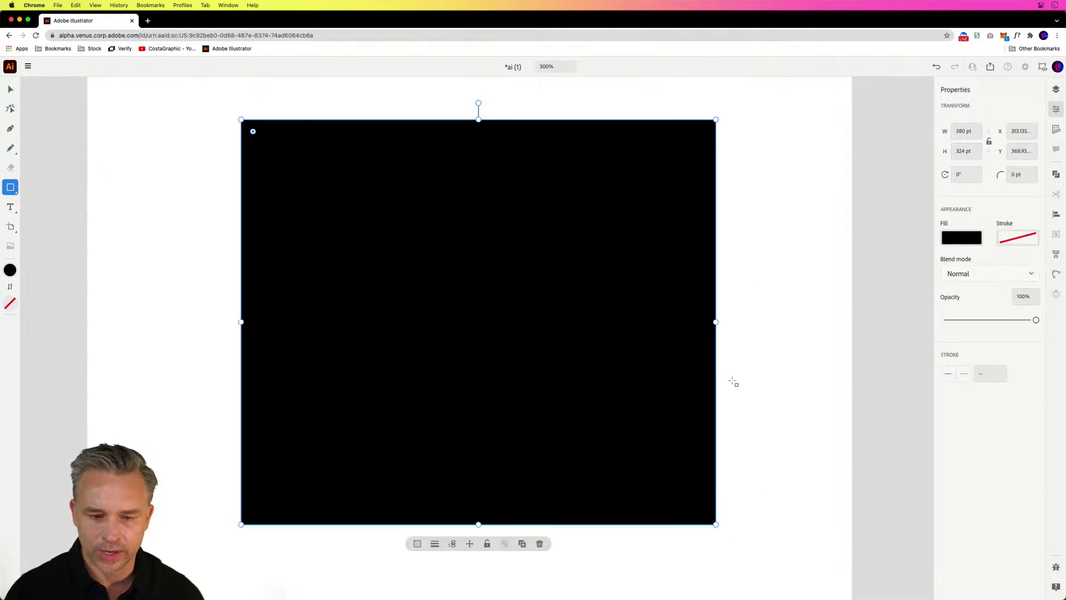
Move the rectangle beneath the UP, GIVE and NEVER texts in the stacking order of Layer 1.
{"action": "left_click", "coordinate": [1055, 89]}
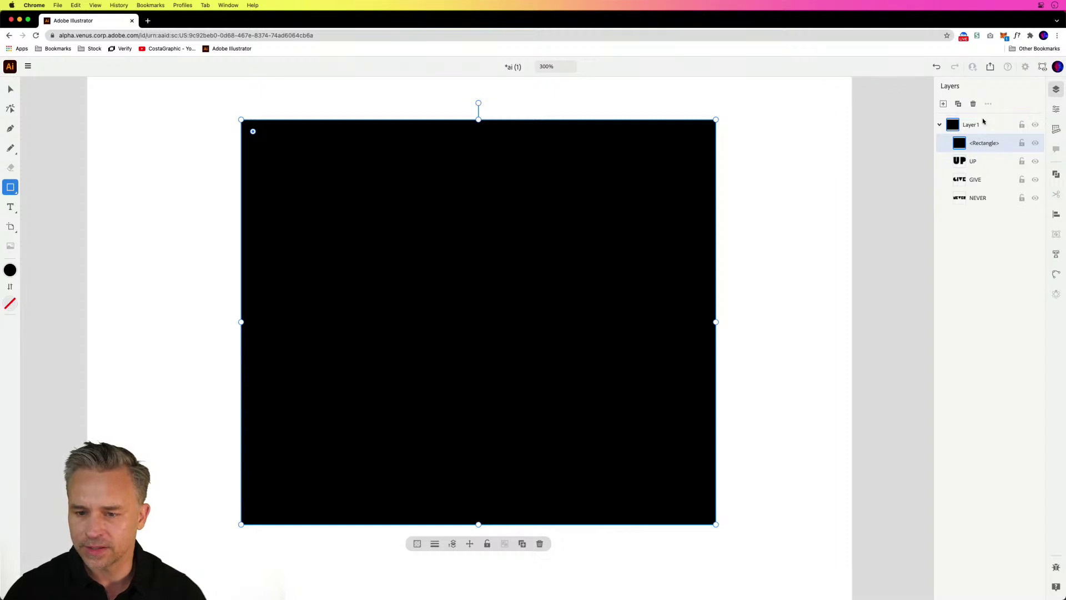
{"action": "left_click", "coordinate": [957, 125]}
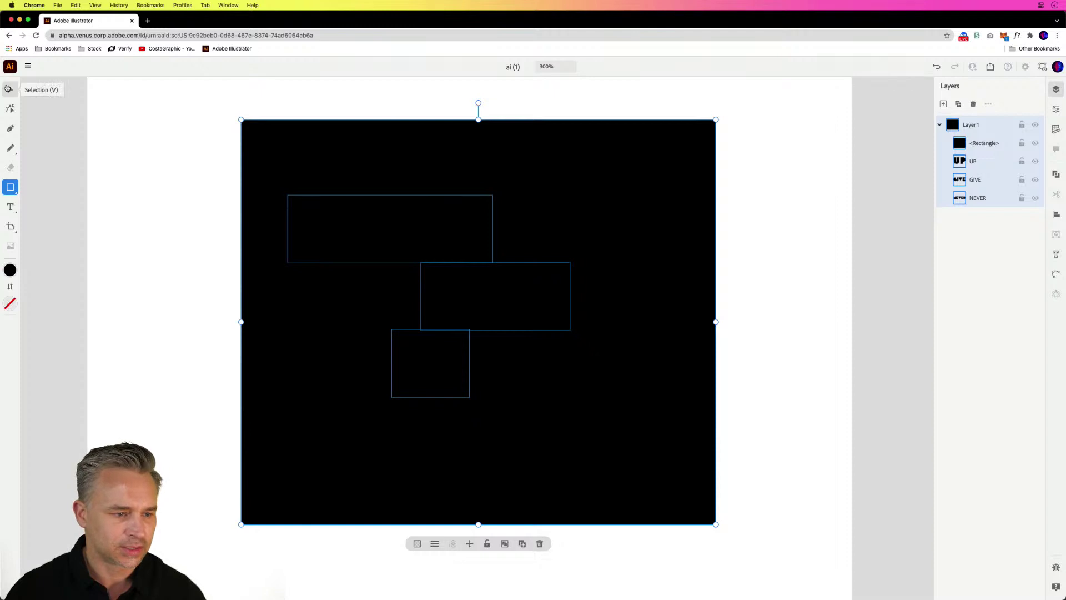
{"action": "left_click", "coordinate": [10, 89]}
{"action": "left_click", "coordinate": [164, 216]}
{"action": "left_click", "coordinate": [984, 146]}
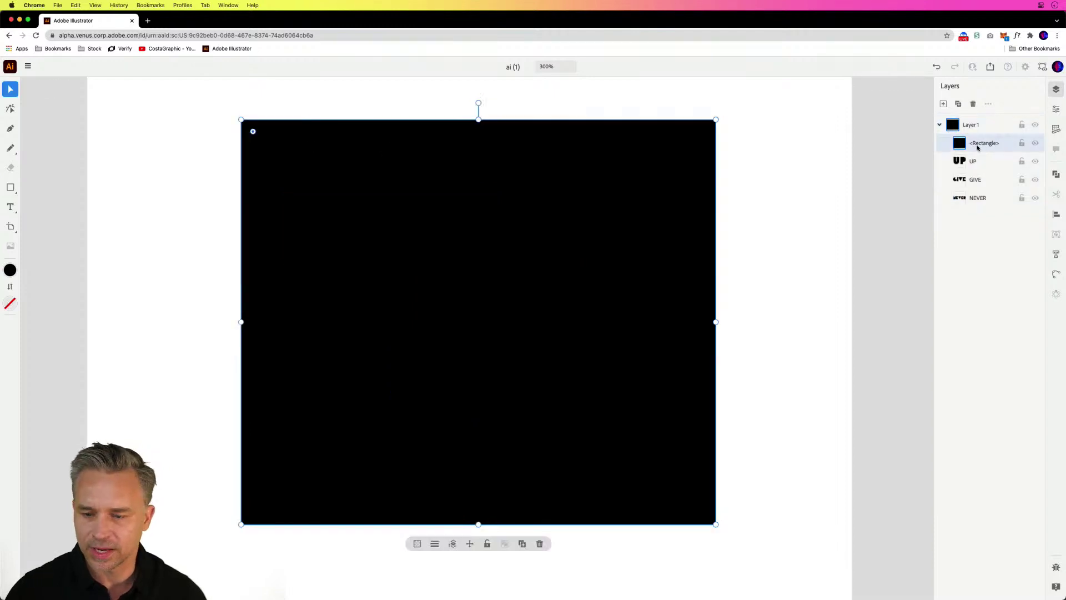
{"action": "left_click_drag", "start_coordinate": [994, 161], "coordinate": [999, 207]}
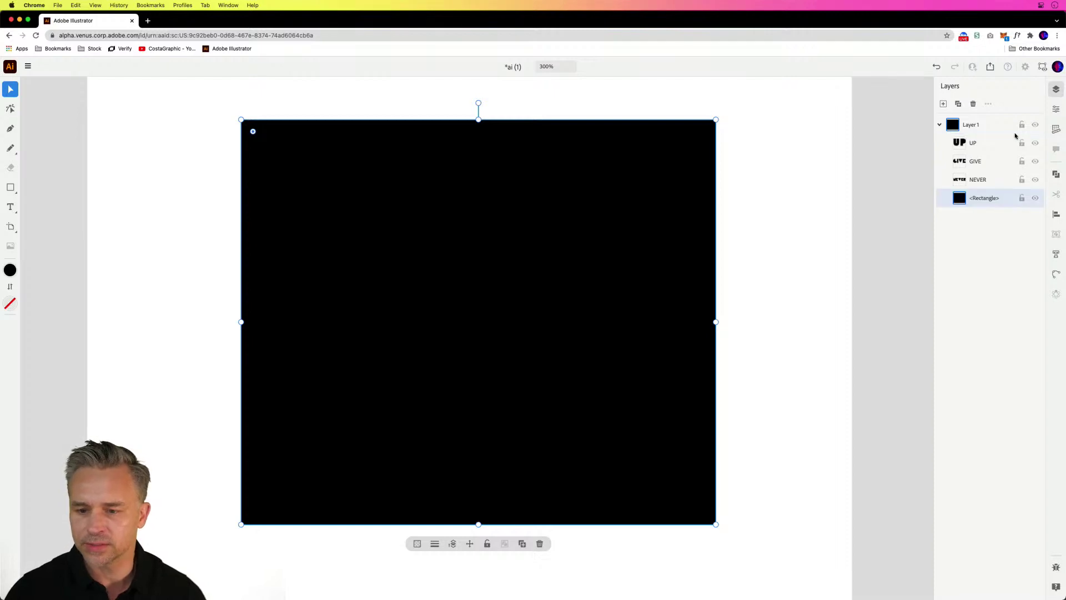
Fill the background rectangle with a bright pink.
{"action": "left_click", "coordinate": [1056, 109]}
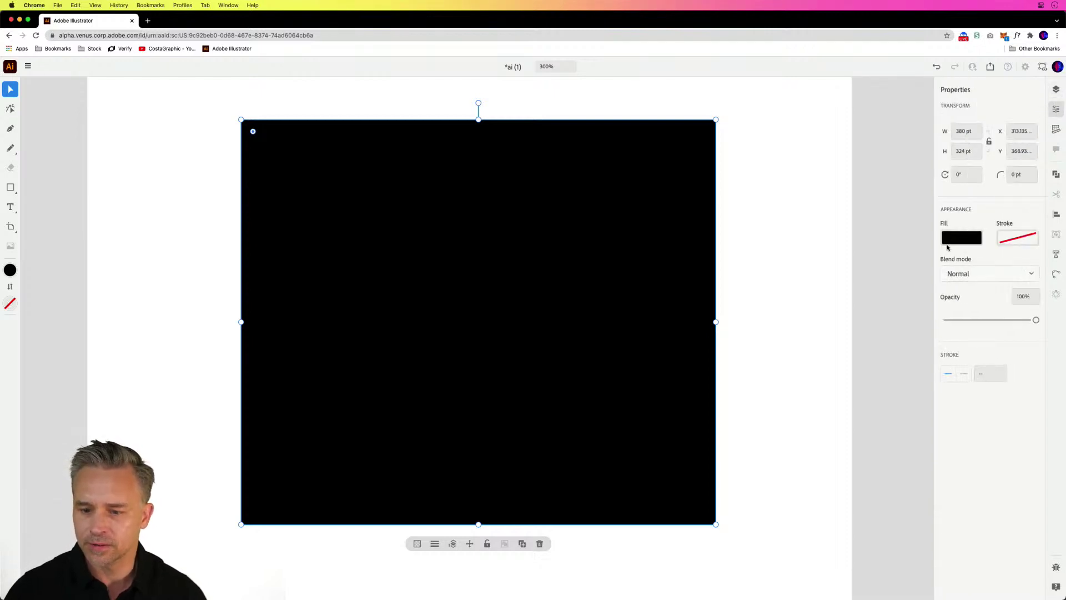
{"action": "left_click", "coordinate": [950, 239]}
{"action": "left_click_drag", "start_coordinate": [997, 198], "coordinate": [992, 191]}
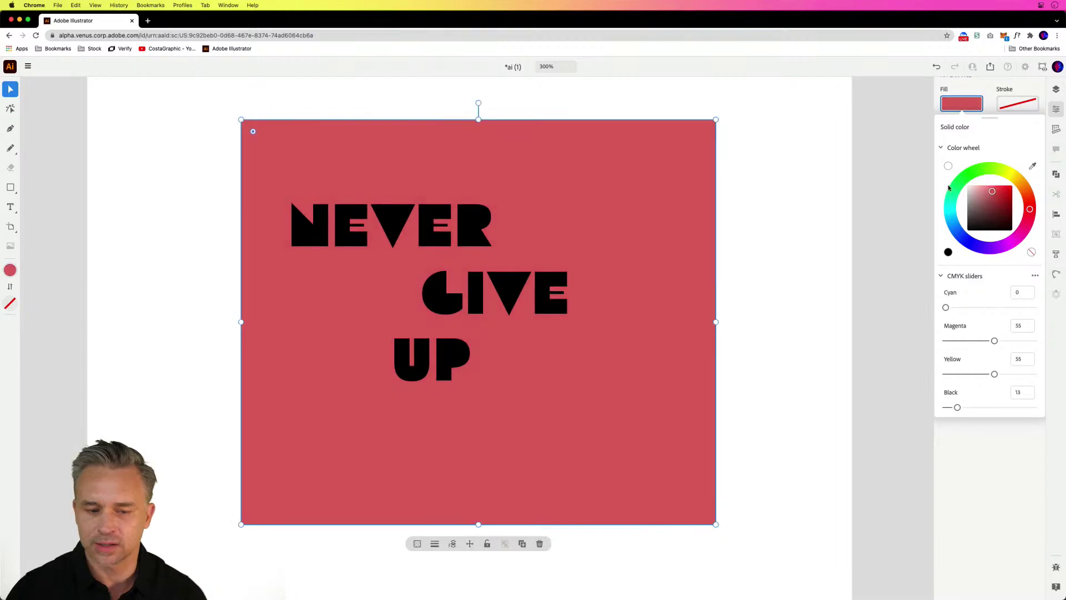
{"action": "left_click", "coordinate": [959, 183]}
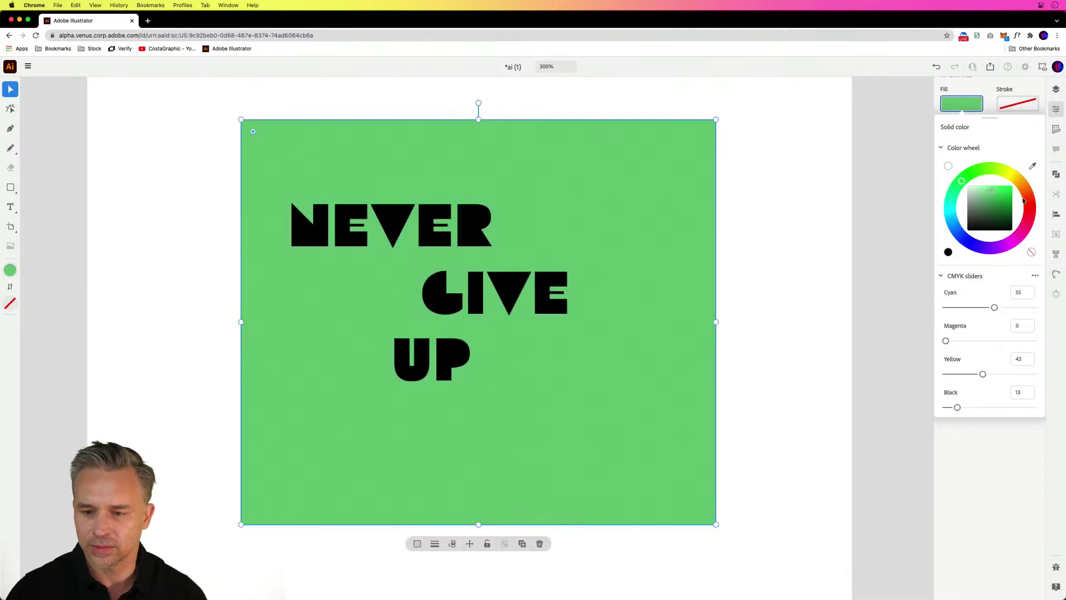
{"action": "left_click", "coordinate": [1019, 236]}
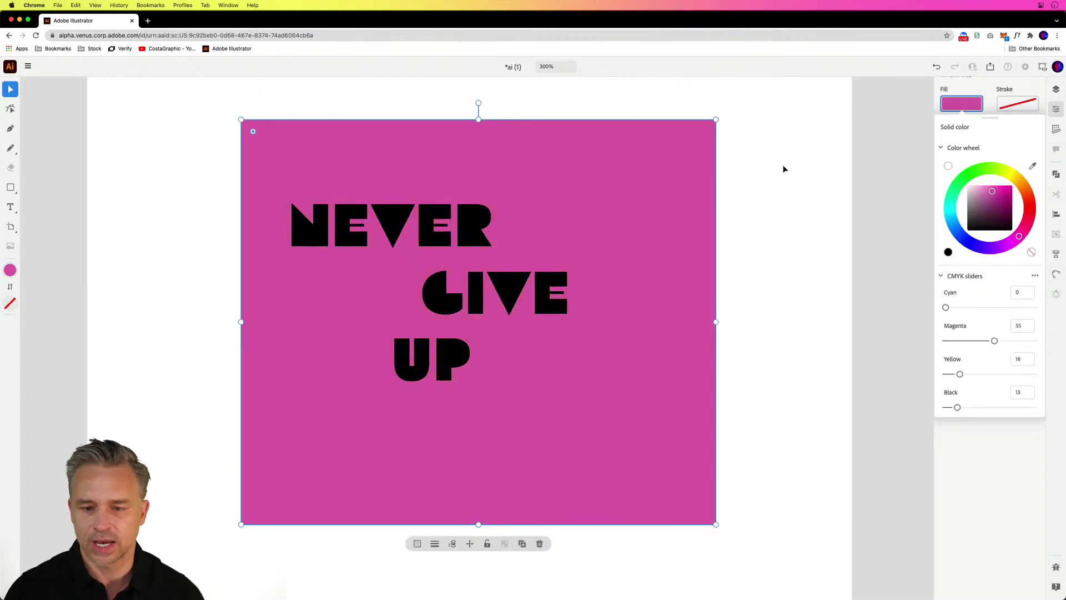
{"action": "left_click_drag", "start_coordinate": [982, 201], "coordinate": [1000, 185]}
{"action": "left_click", "coordinate": [142, 222]}
Fill the NEVER text with bright yellow, about CMYK 0, 1, 68, 0.
{"action": "left_click", "coordinate": [369, 229]}
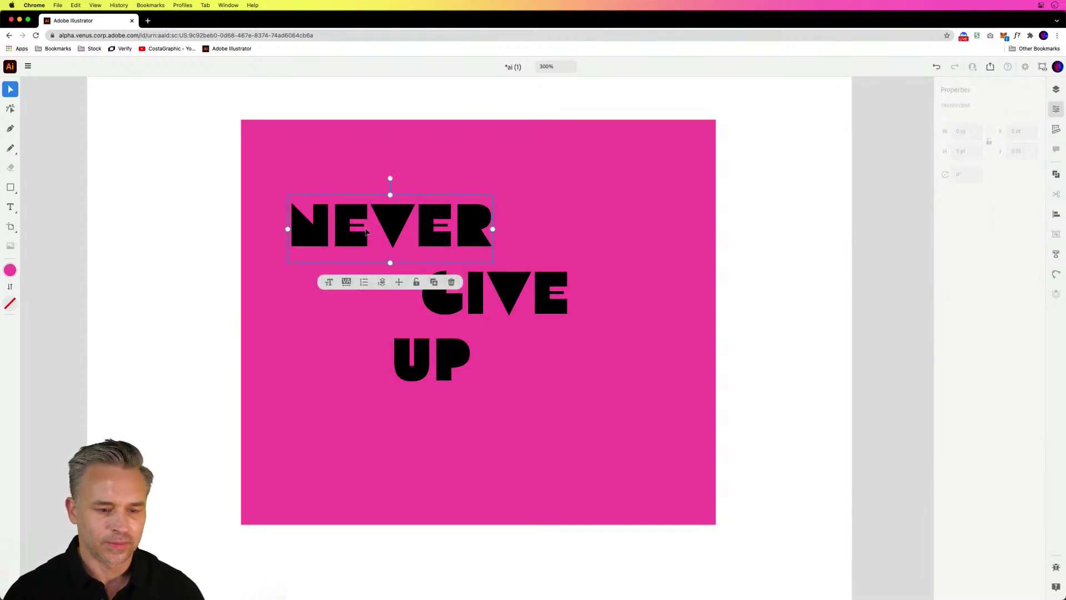
{"action": "left_click", "coordinate": [951, 444]}
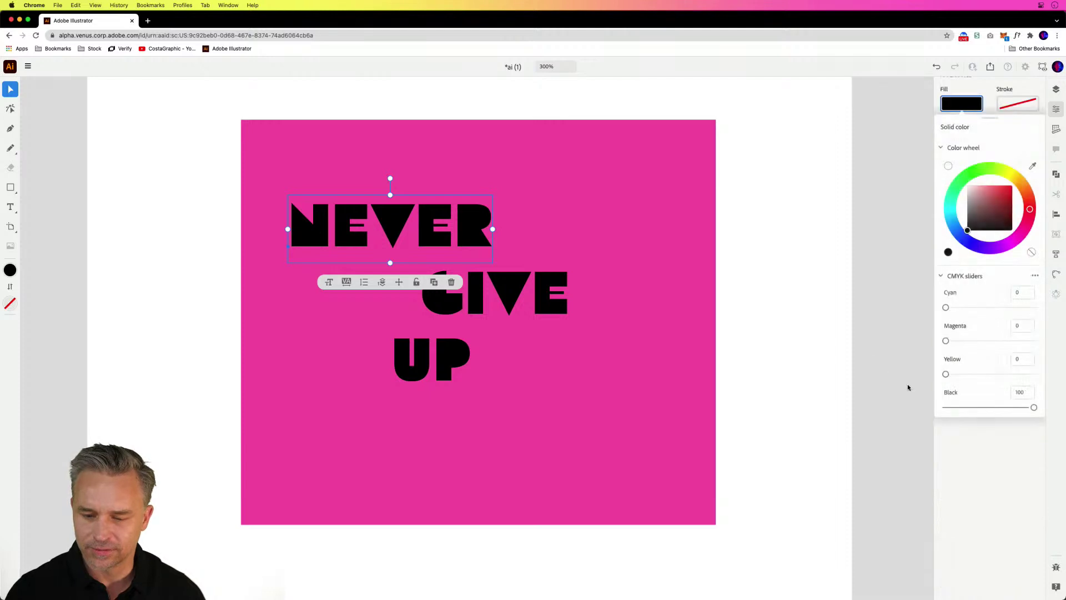
{"action": "left_click", "coordinate": [1010, 173]}
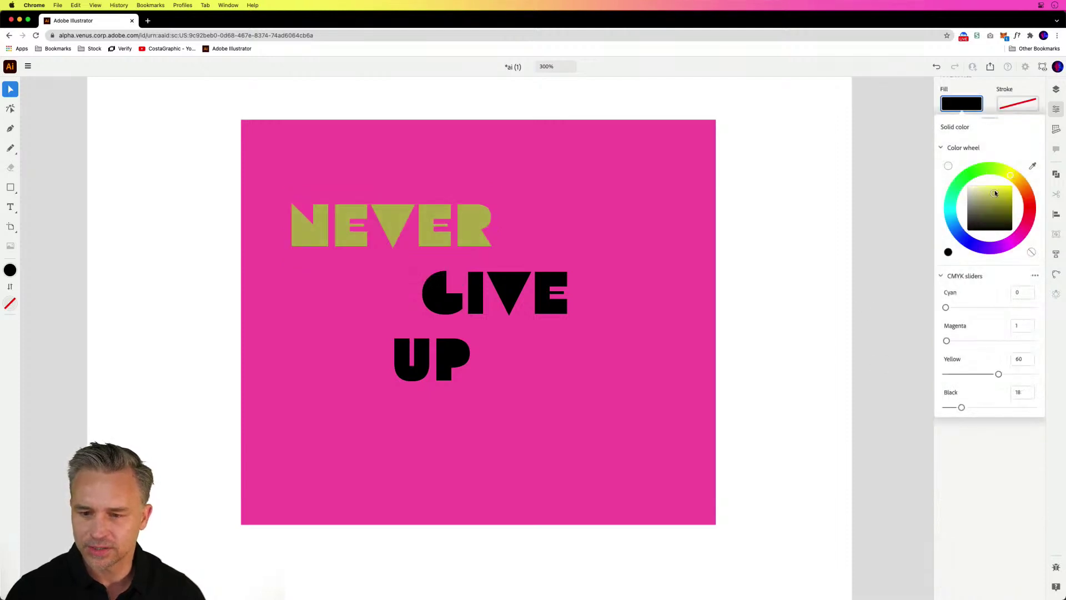
{"action": "left_click_drag", "start_coordinate": [993, 192], "coordinate": [997, 185]}
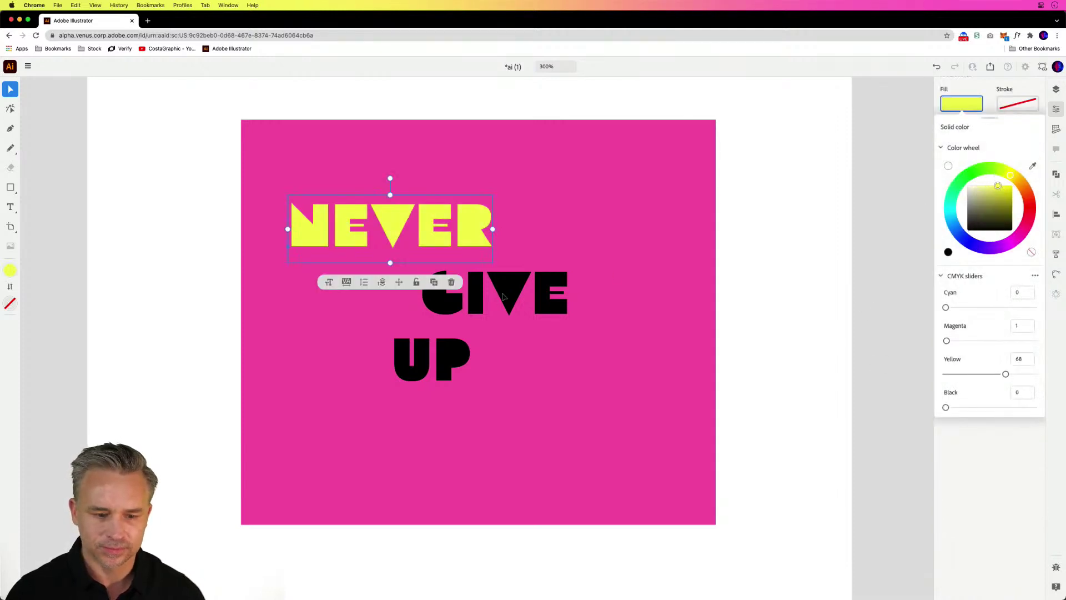
Move the GIVE text right to about X 355, Y 349 pt.
{"action": "left_click", "coordinate": [503, 297]}
{"action": "left_click", "coordinate": [504, 297]}
{"action": "left_click_drag", "start_coordinate": [504, 297], "coordinate": [538, 297]}
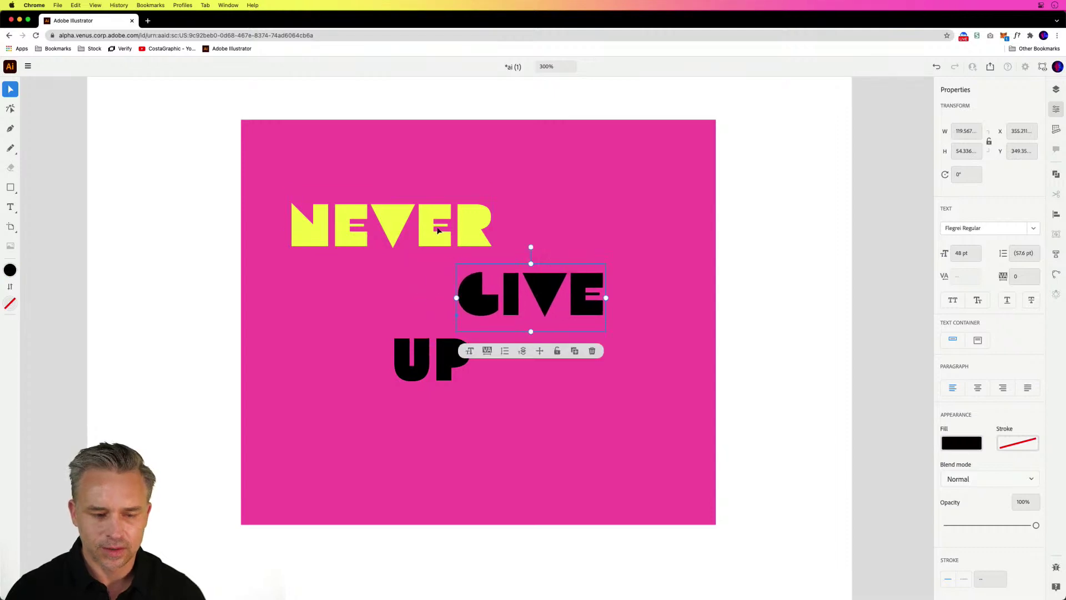
Fill the GIVE text with bright yellow, about CMYK 3, 0, 100, 0.
{"action": "left_click", "coordinate": [438, 230]}
{"action": "left_click", "coordinate": [510, 277]}
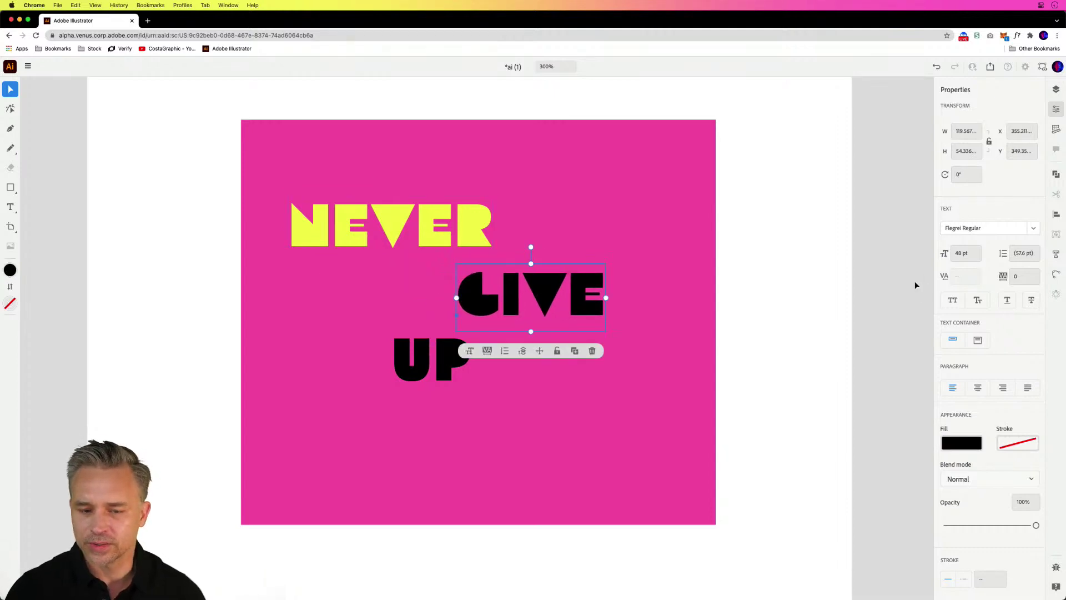
{"action": "left_click", "coordinate": [961, 442]}
{"action": "left_click", "coordinate": [1012, 186]}
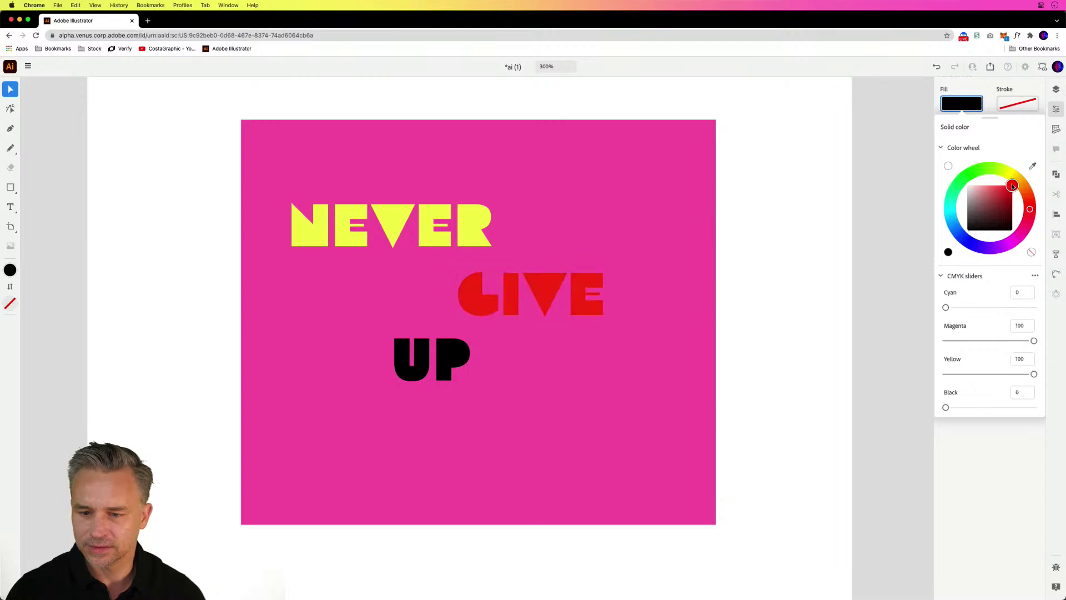
{"action": "left_click", "coordinate": [1008, 169]}
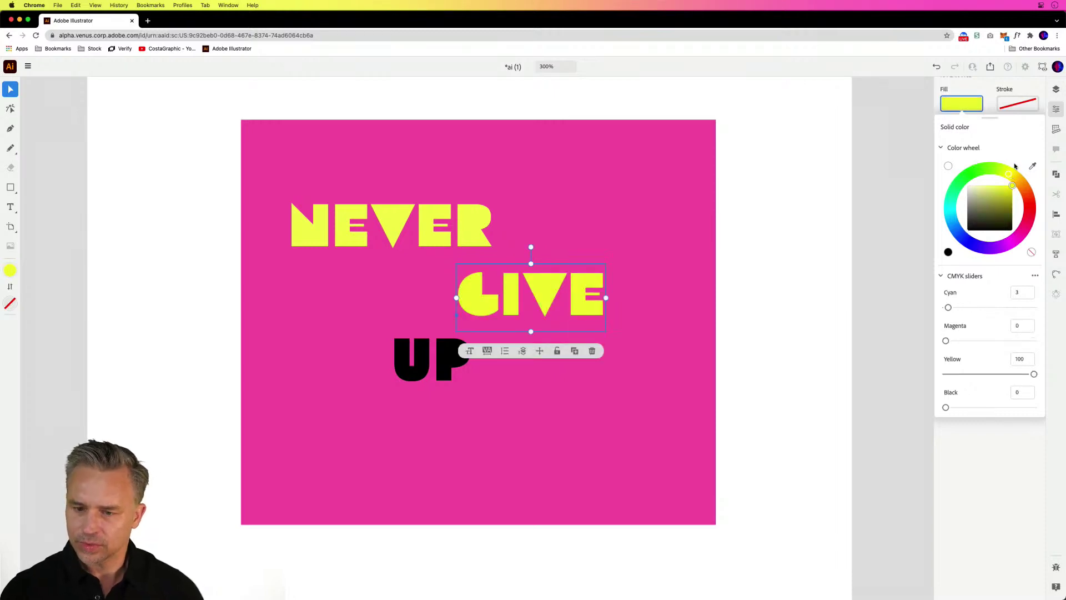
Fill the UP text with the yellow sampled from the GIVE text.
{"action": "left_click", "coordinate": [423, 378]}
{"action": "left_click", "coordinate": [423, 378]}
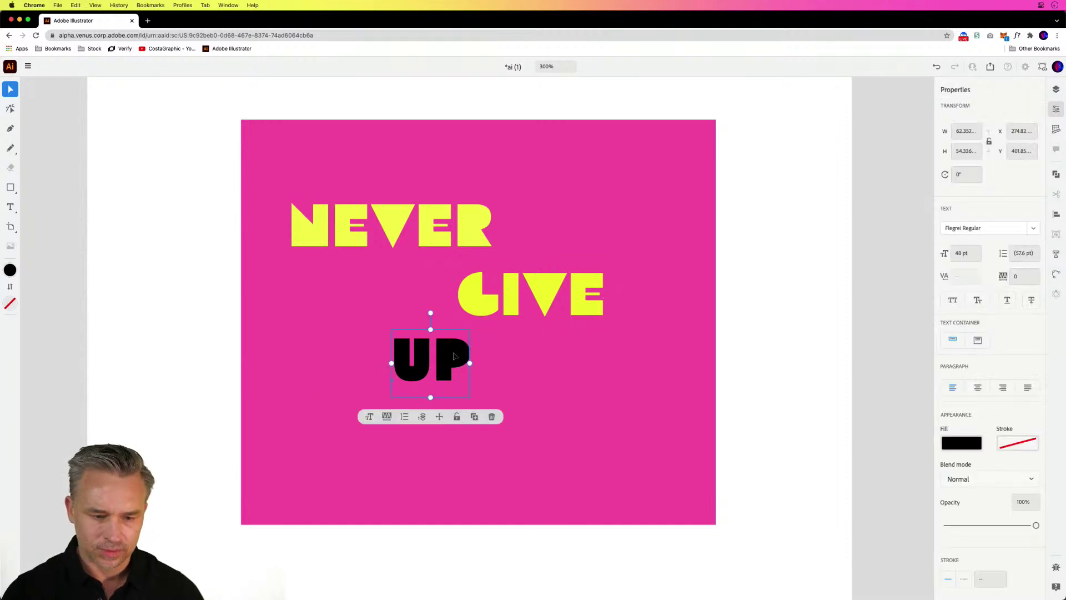
{"action": "left_click", "coordinate": [962, 441]}
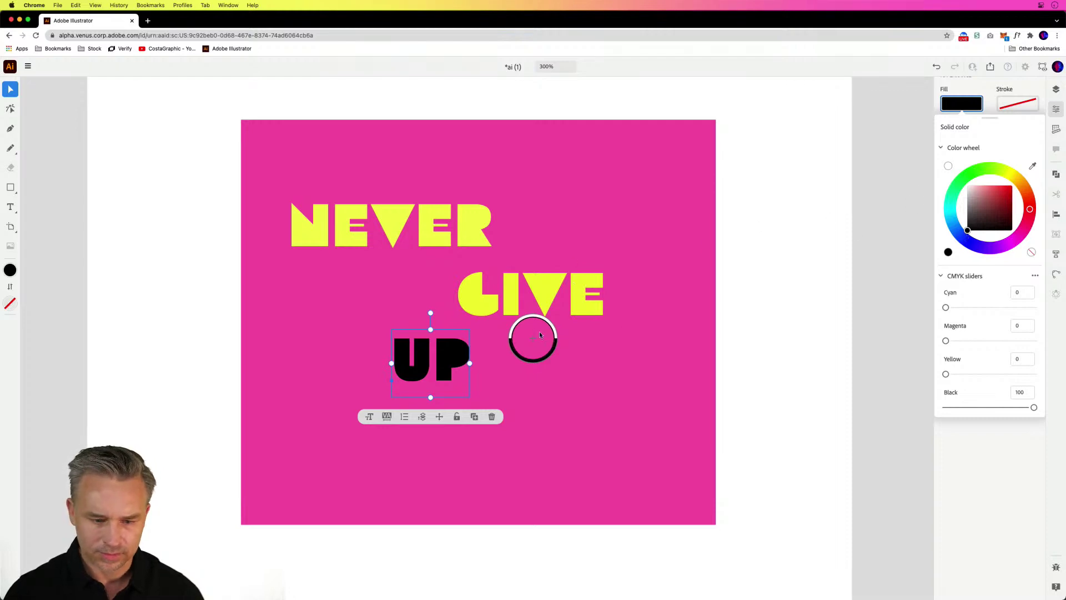
{"action": "left_click", "coordinate": [537, 258]}
{"action": "left_click", "coordinate": [764, 257]}
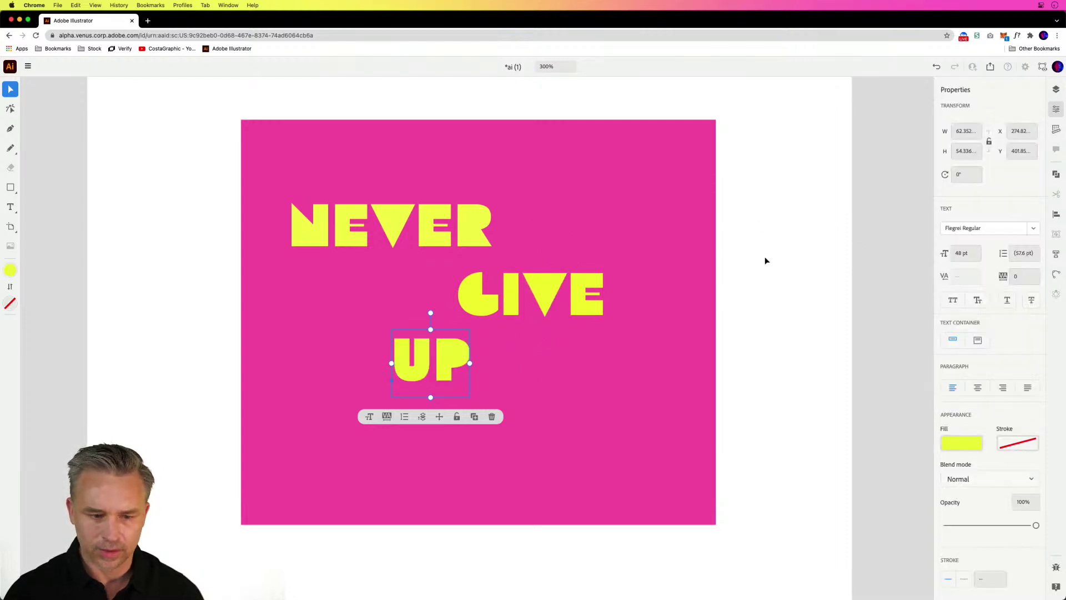
{"action": "left_click", "coordinate": [118, 250]}
Set the font size of the GIVE text to 54 pt.
{"action": "left_click", "coordinate": [478, 304]}
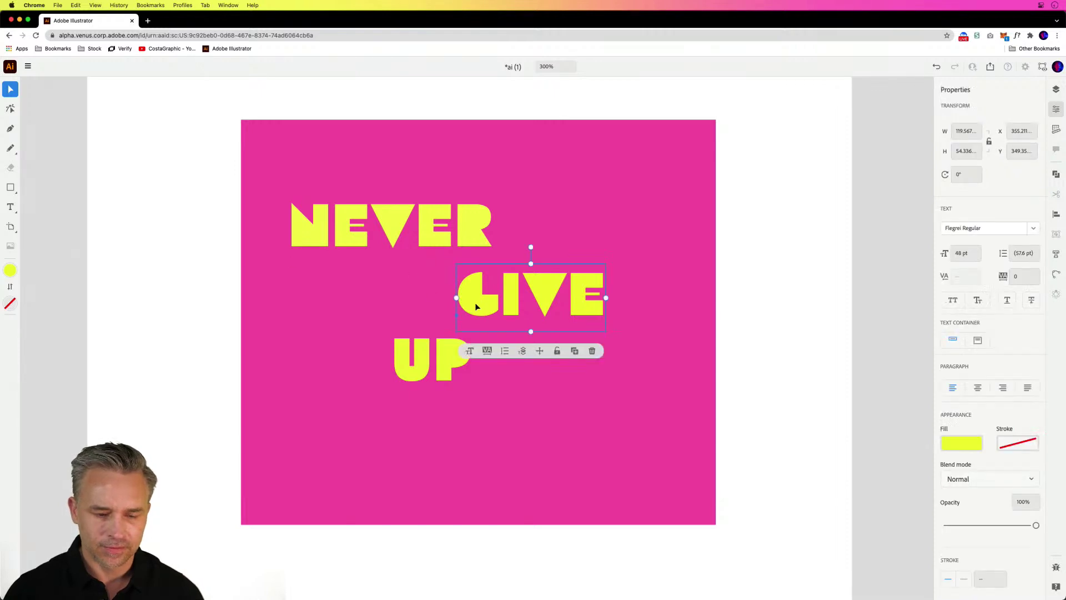
{"action": "left_click", "coordinate": [974, 253]}
{"action": "type", "text": "54"}
{"action": "key", "text": "Return"}
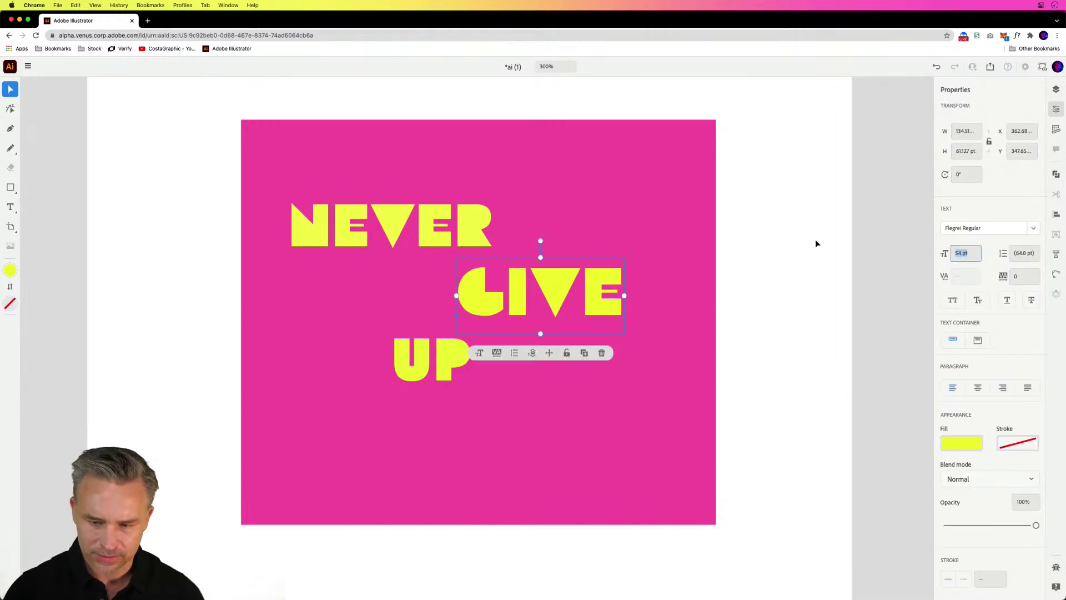
Try to set the font size of the GIVE text to 72 pt.
{"action": "type", "text": "72"}
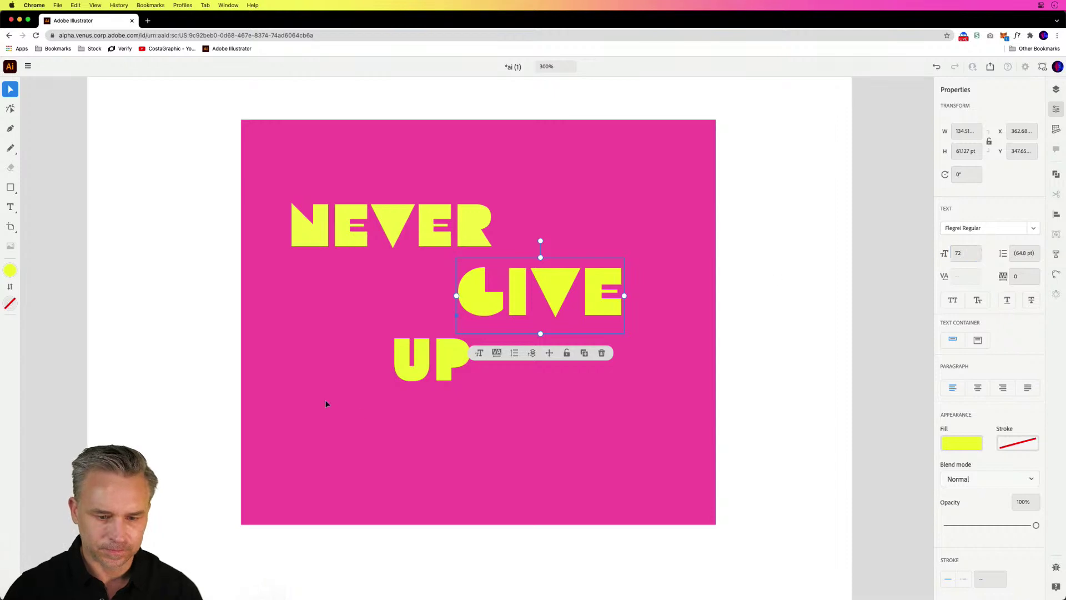
Move the UP text slightly right and down to about X 294, Y 406 pt, and set its font size to 72 pt.
{"action": "left_click", "coordinate": [413, 373]}
{"action": "left_click_drag", "start_coordinate": [426, 377], "coordinate": [434, 376]}
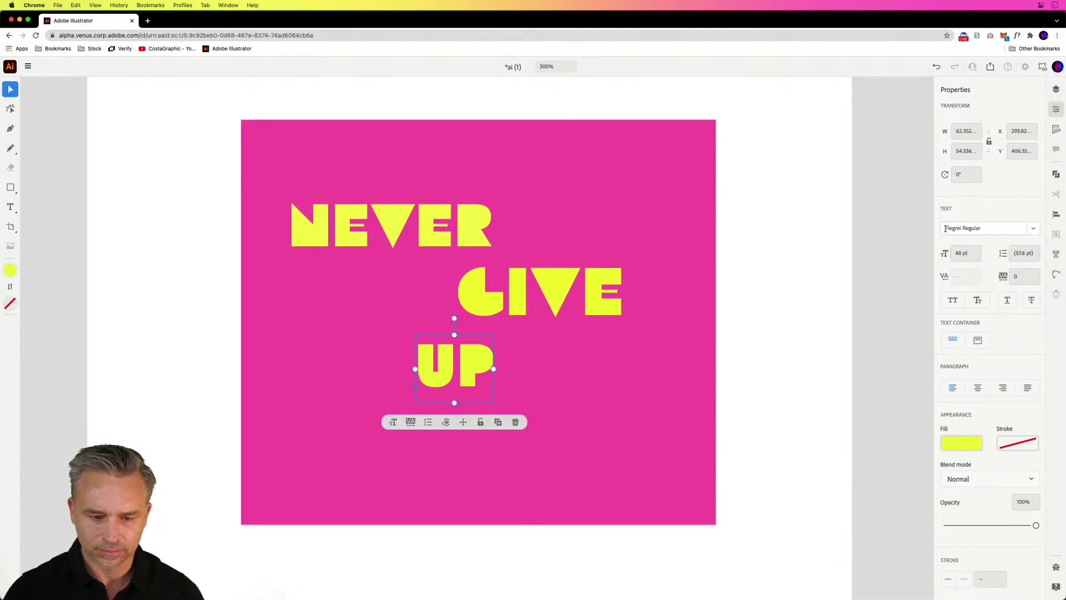
{"action": "left_click", "coordinate": [972, 253]}
{"action": "key", "text": "Up"}
{"action": "key", "text": "Up"}
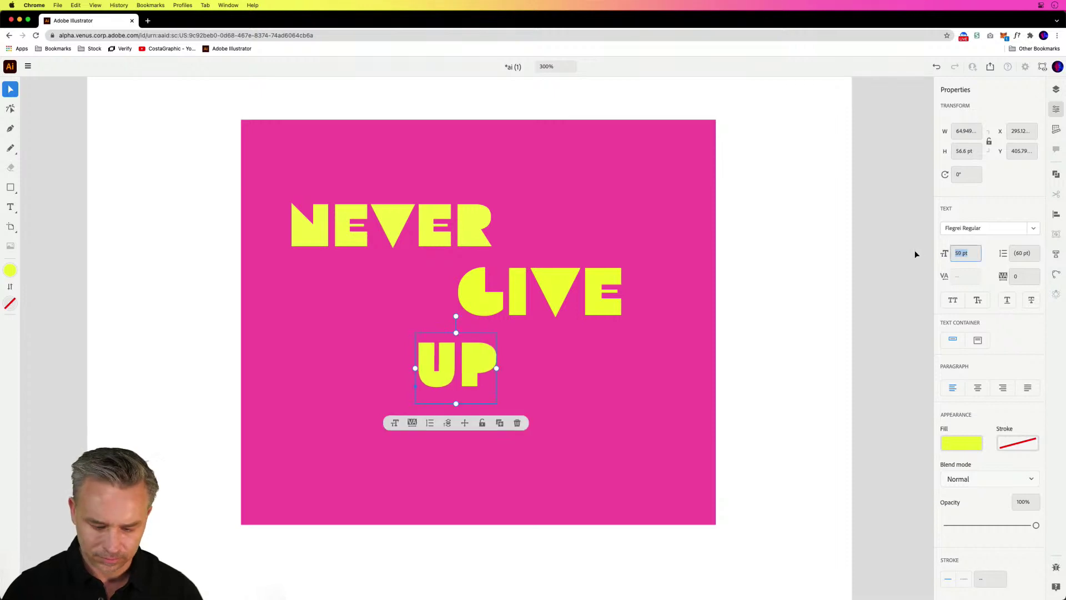
{"action": "type", "text": "72"}
{"action": "key", "text": "Return"}
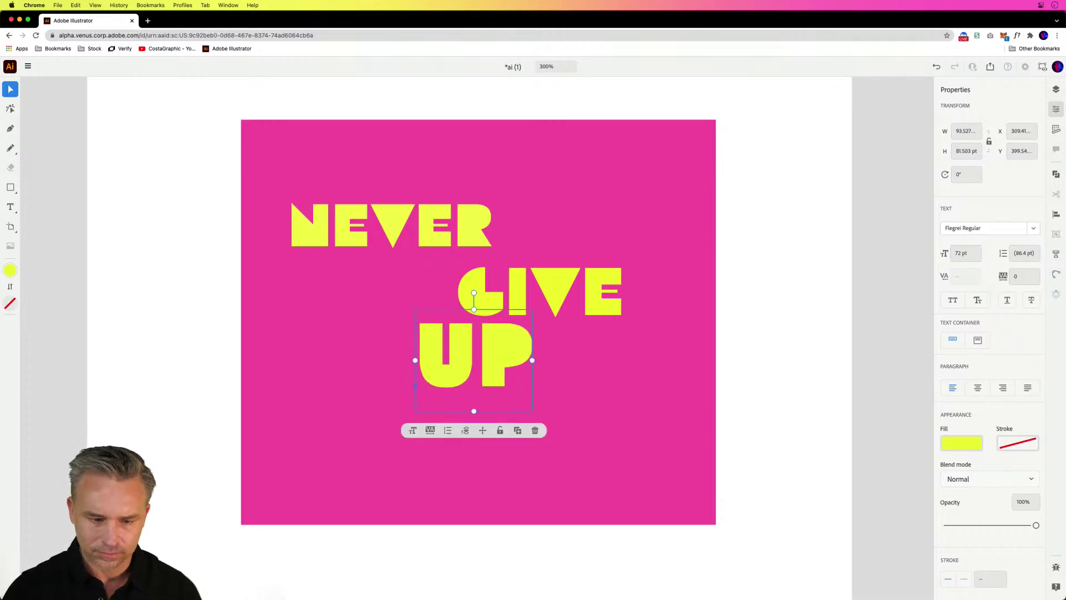
Set the font size of the GIVE text to 72 pt.
{"action": "left_click", "coordinate": [546, 294]}
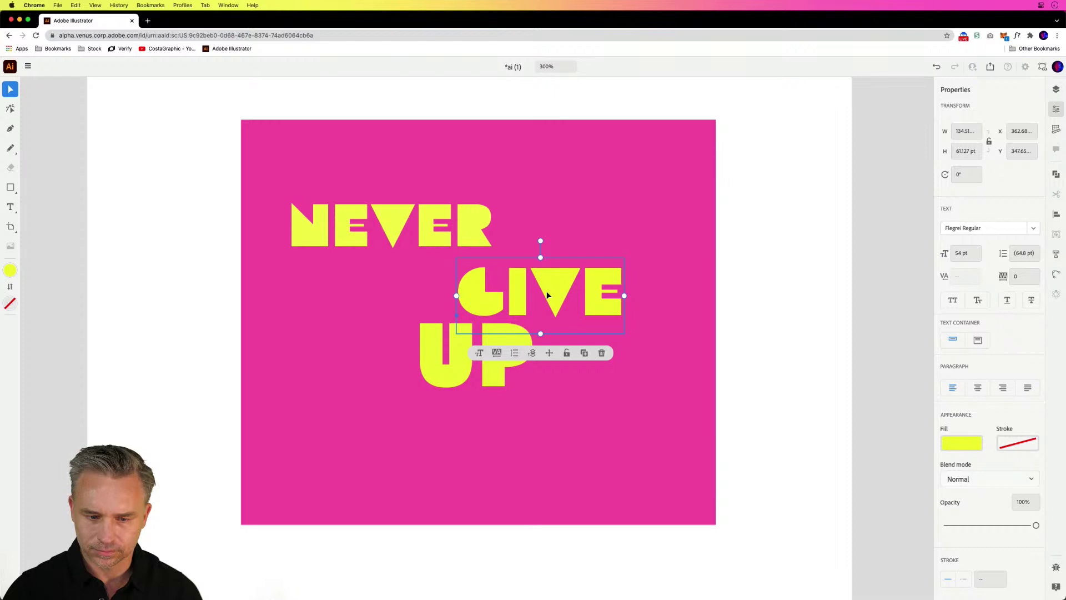
{"action": "left_click", "coordinate": [967, 253]}
{"action": "key", "text": "Up"}
{"action": "type", "text": "72"}
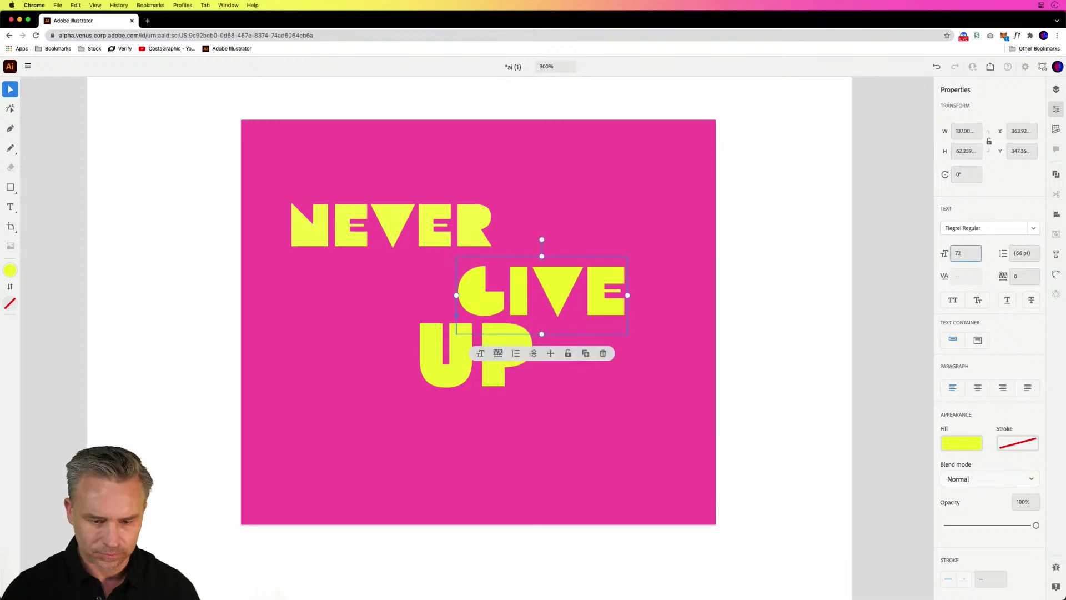
{"action": "key", "text": "Return"}
Set the font size of the NEVER text to 72 pt.
{"action": "left_click", "coordinate": [431, 226]}
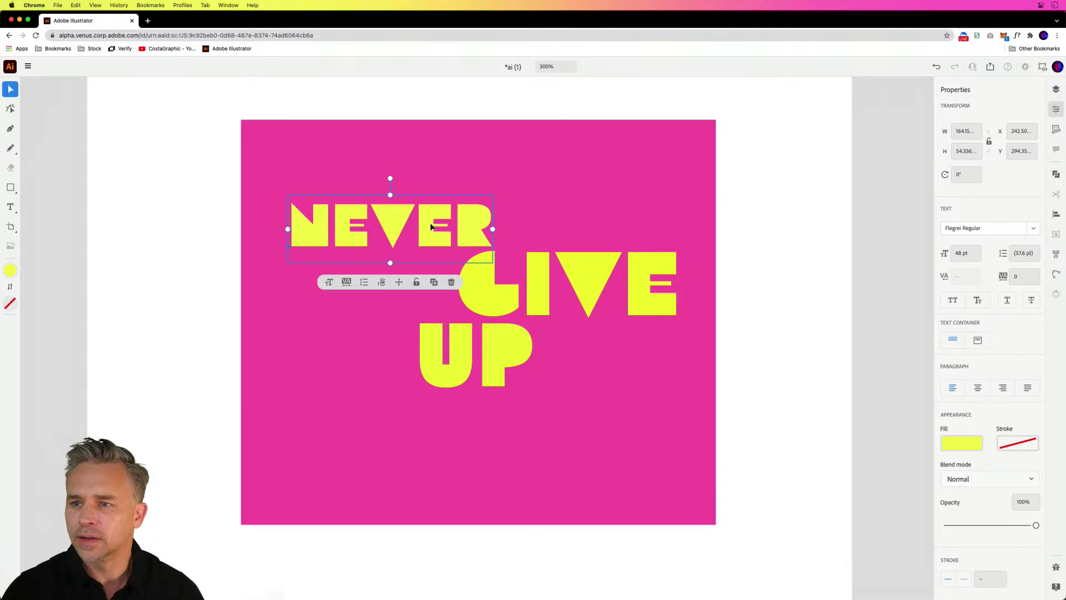
{"action": "left_click", "coordinate": [973, 253]}
{"action": "key", "text": "Up"}
{"action": "key", "text": "Up"}
{"action": "type", "text": "72"}
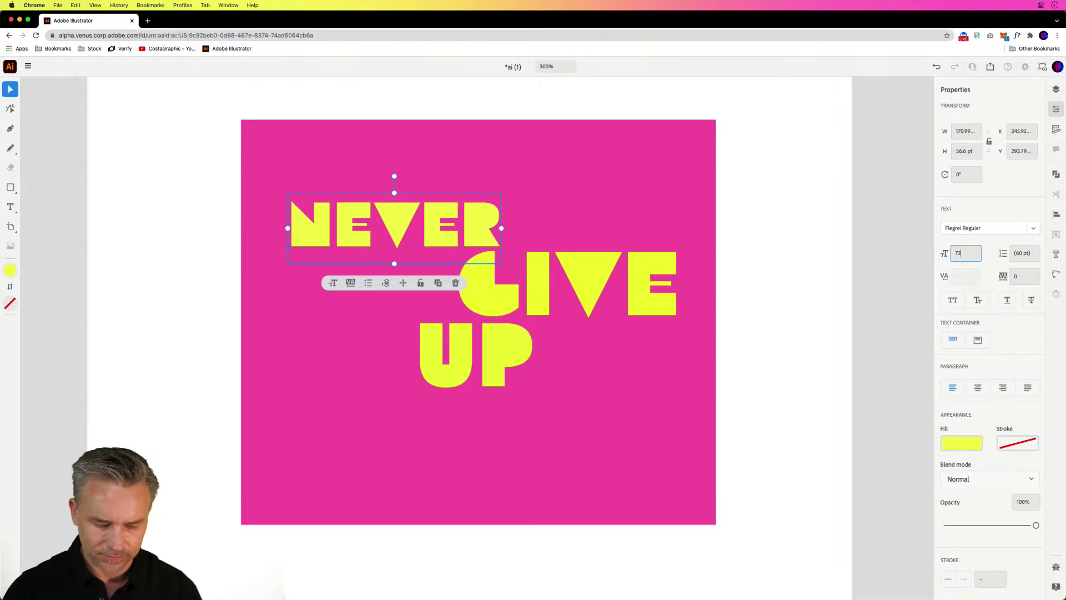
{"action": "key", "text": "Return"}
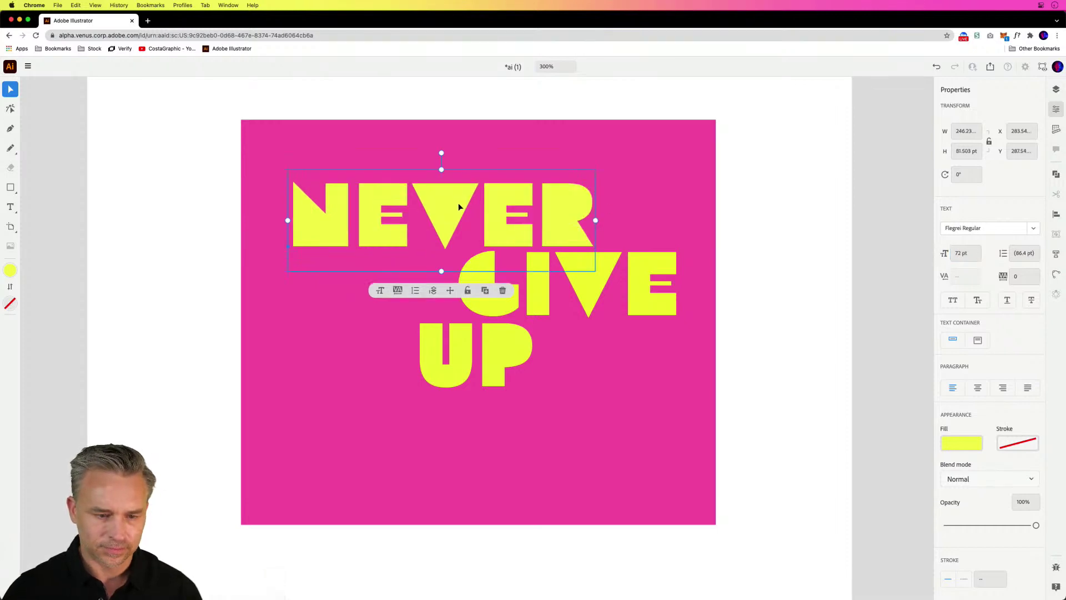
Restack the words evenly, moving UP to about X 298, Y 437 pt, GIVE to about X 367, Y 372 pt, and NEVER slightly down and right.
{"action": "left_click_drag", "start_coordinate": [487, 348], "coordinate": [473, 394]}
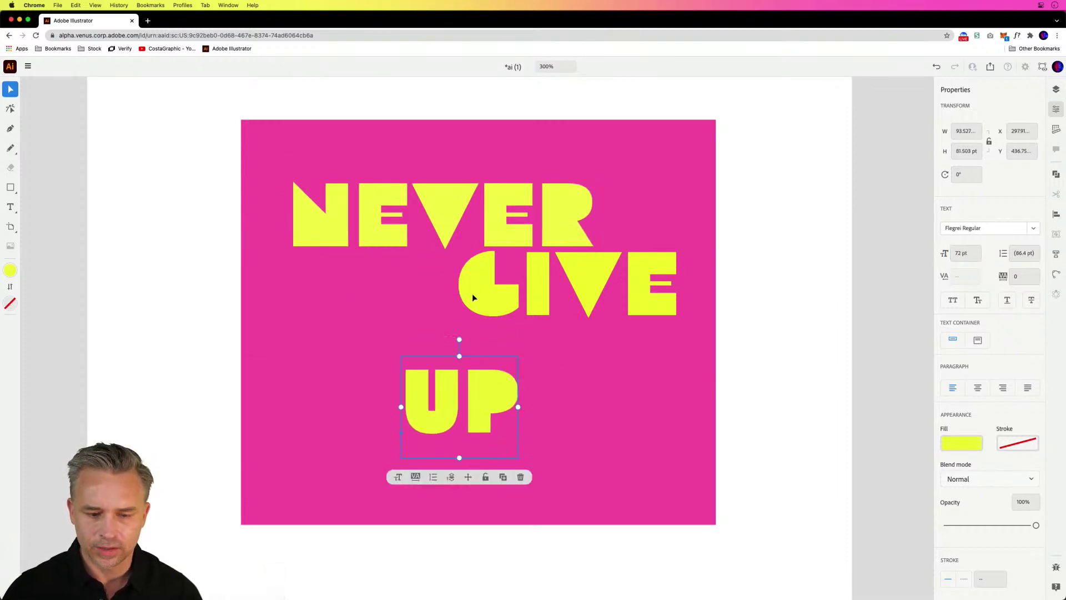
{"action": "left_click_drag", "start_coordinate": [472, 293], "coordinate": [461, 332]}
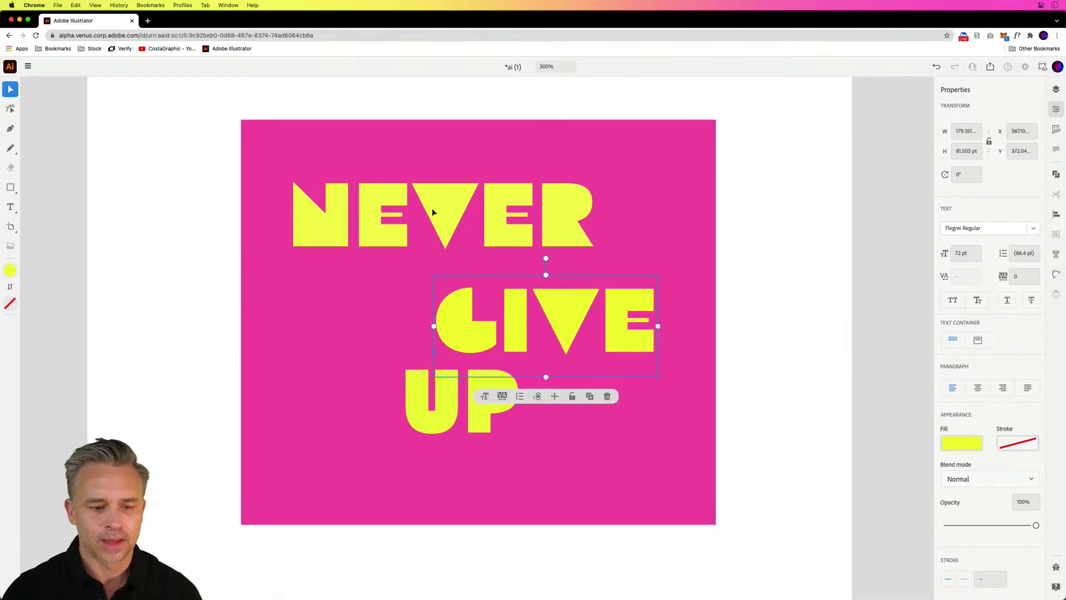
{"action": "left_click_drag", "start_coordinate": [433, 212], "coordinate": [445, 240]}
Fully round the pink rectangle's corners and narrow it to about 322.5 pt, placing the resulting near-circle behind the text at about X 309, Y 359 pt.
{"action": "left_click", "coordinate": [294, 130]}
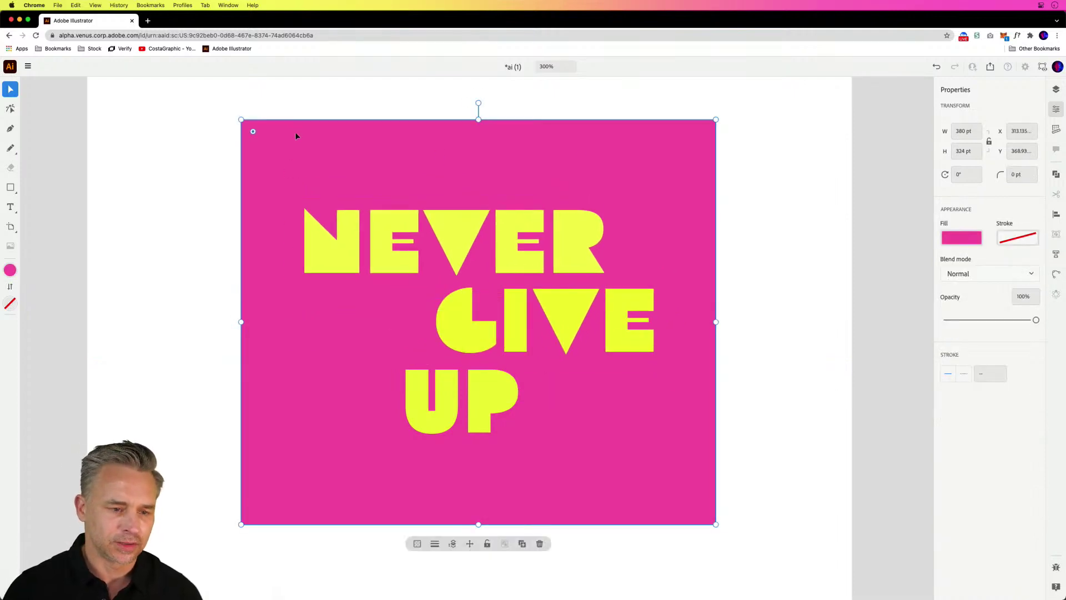
{"action": "left_click_drag", "start_coordinate": [253, 131], "coordinate": [760, 312]}
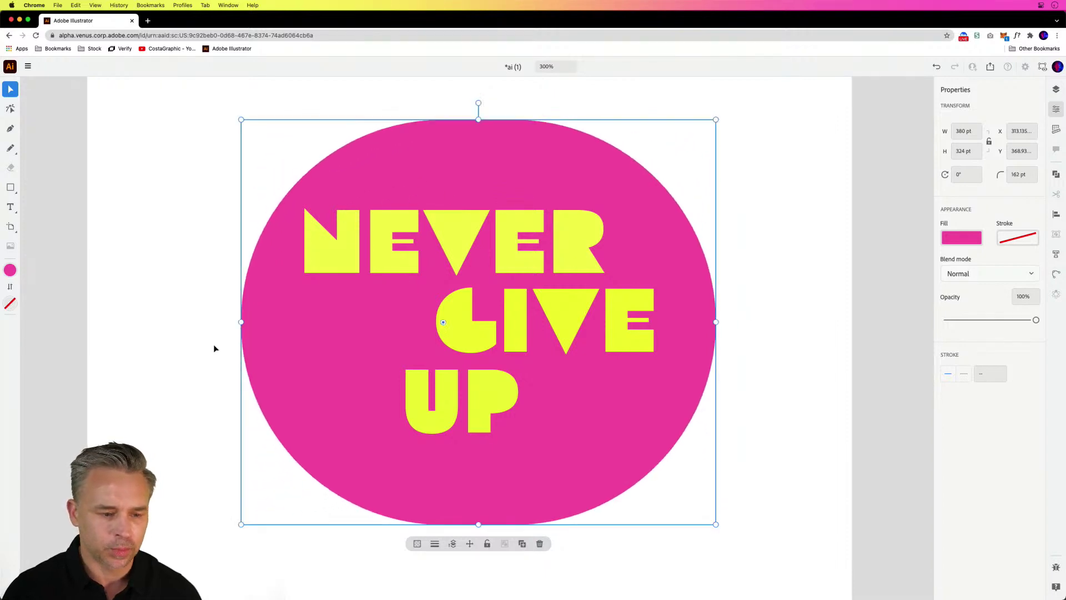
{"action": "left_click_drag", "start_coordinate": [242, 322], "coordinate": [312, 322]}
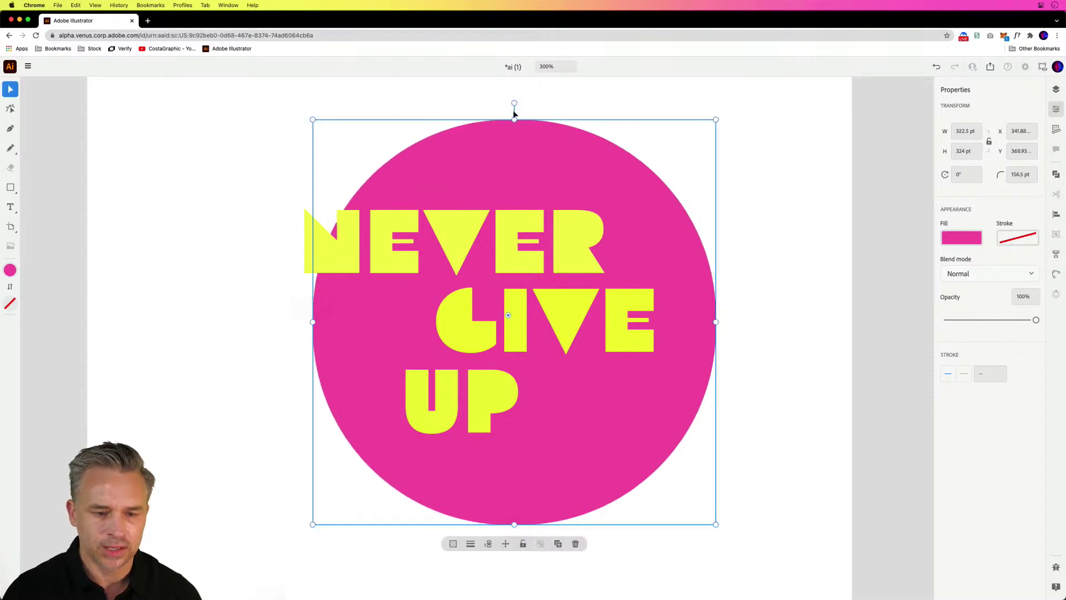
{"action": "left_click_drag", "start_coordinate": [496, 172], "coordinate": [455, 161]}
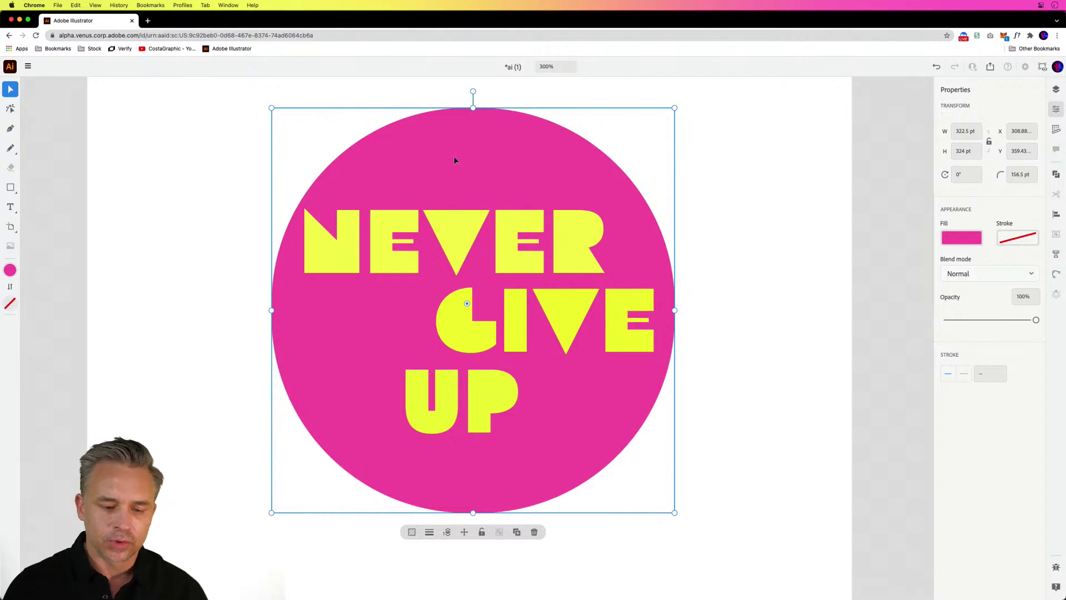
Draw three pink circles overlapping the large circle's edge: about 102 pt at upper left, 116 pt at lower right and 102.5 pt at lower left.
{"action": "left_click", "coordinate": [10, 189]}
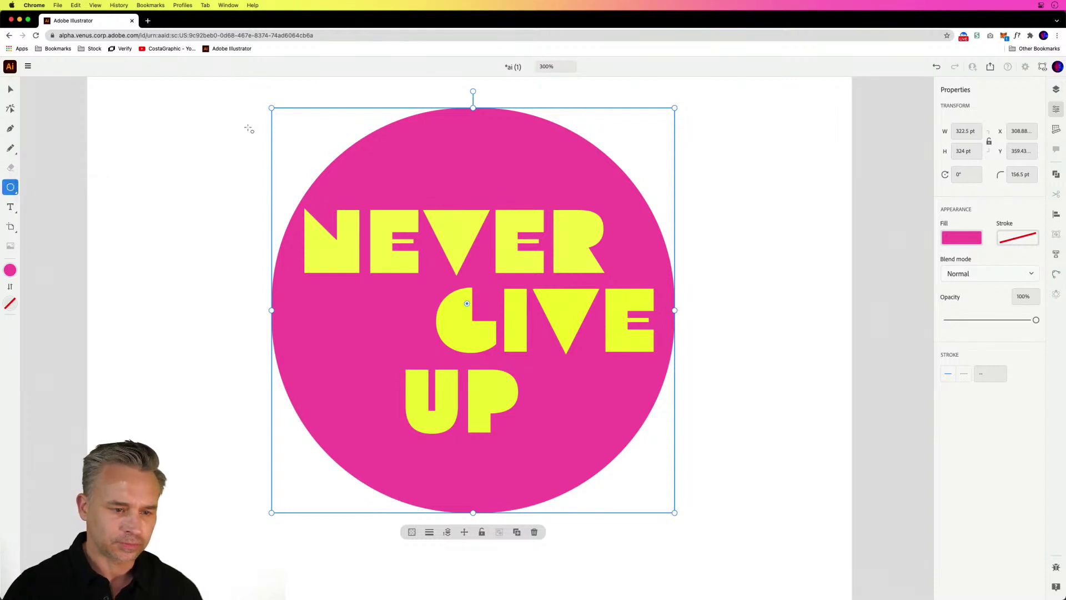
{"action": "mouse_move", "coordinate": [243, 118]}
{"action": "left_mouse_down"}
{"action": "mouse_move", "coordinate": [360, 220]}
{"action": "mouse_move", "coordinate": [370, 245]}
{"action": "left_mouse_up"}
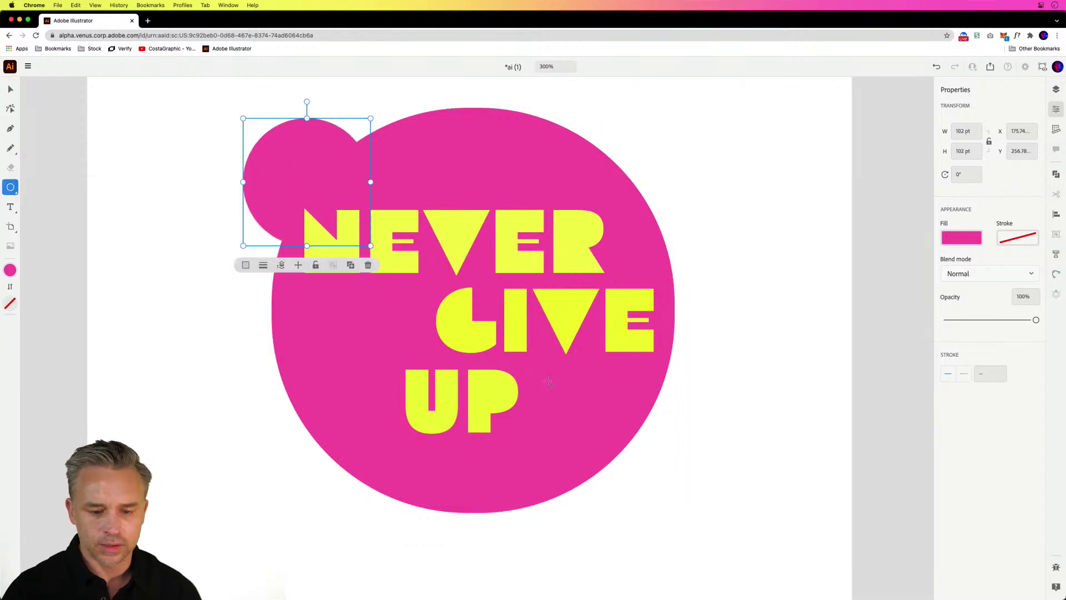
{"action": "mouse_move", "coordinate": [548, 381]}
{"action": "left_mouse_down"}
{"action": "mouse_move", "coordinate": [716, 558]}
{"action": "mouse_move", "coordinate": [689, 522]}
{"action": "left_mouse_up"}
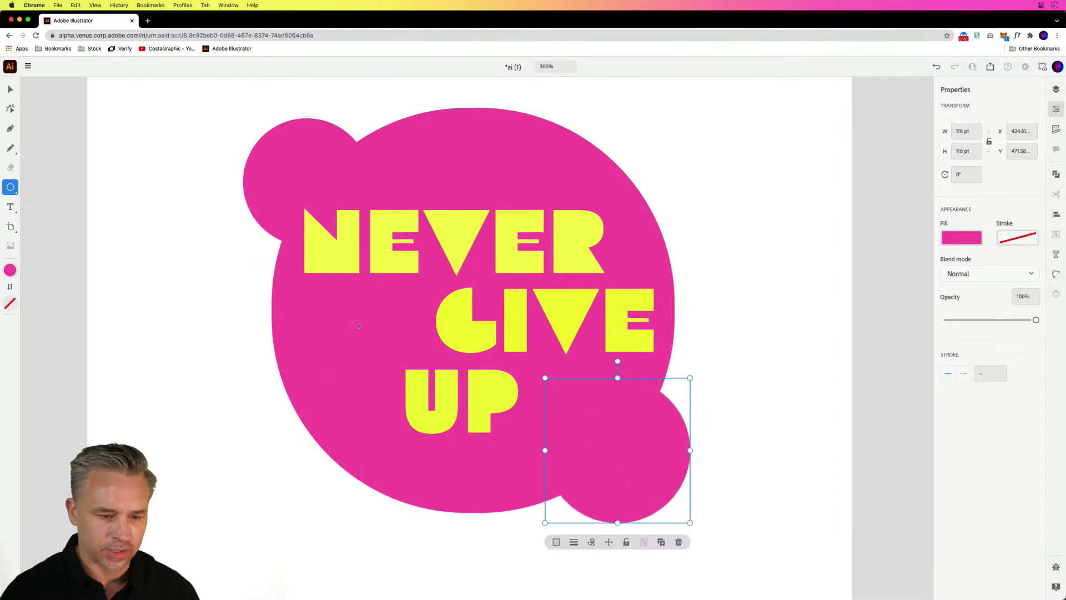
{"action": "left_click_drag", "start_coordinate": [352, 326], "coordinate": [222, 453]}
Merge the lower-left circle with the large pink circle using Combine all.
{"action": "left_click", "coordinate": [10, 89]}
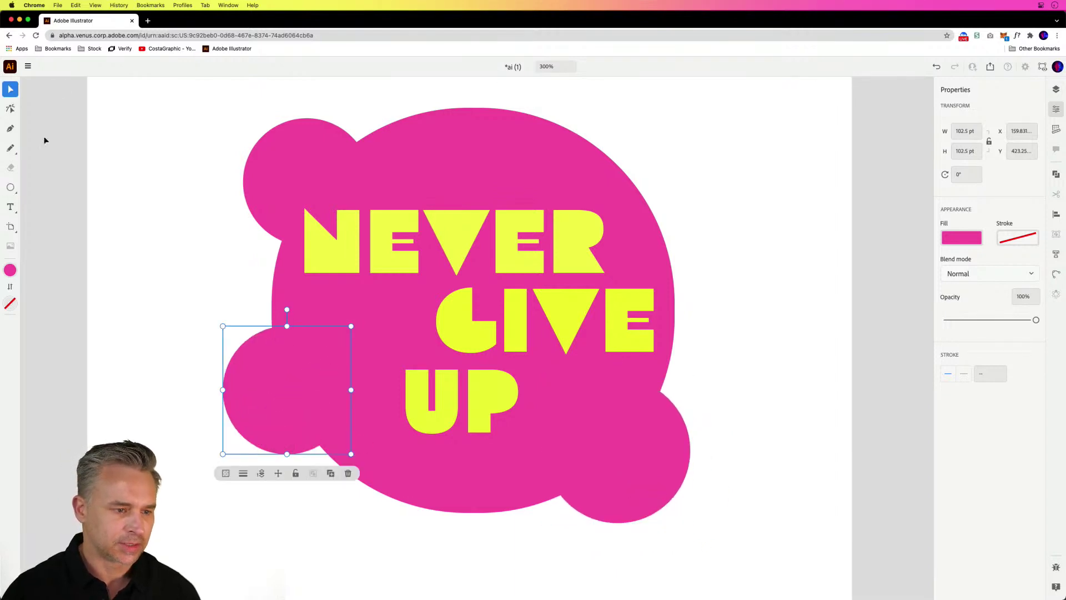
{"action": "left_click", "coordinate": [287, 288], "text": "shift"}
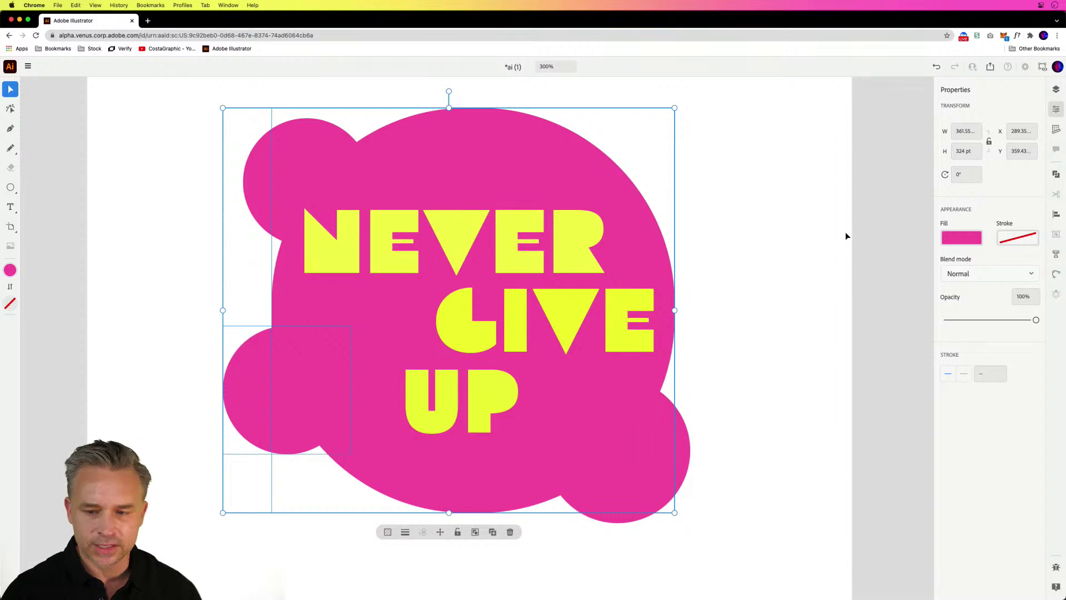
{"action": "left_click", "coordinate": [1056, 176]}
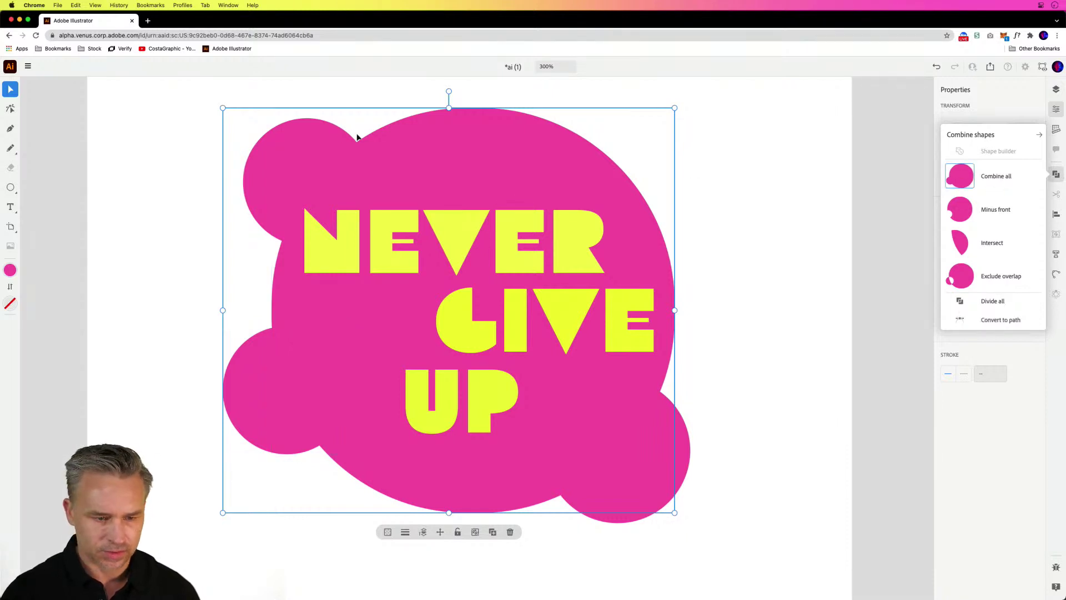
{"action": "left_click", "coordinate": [286, 170]}
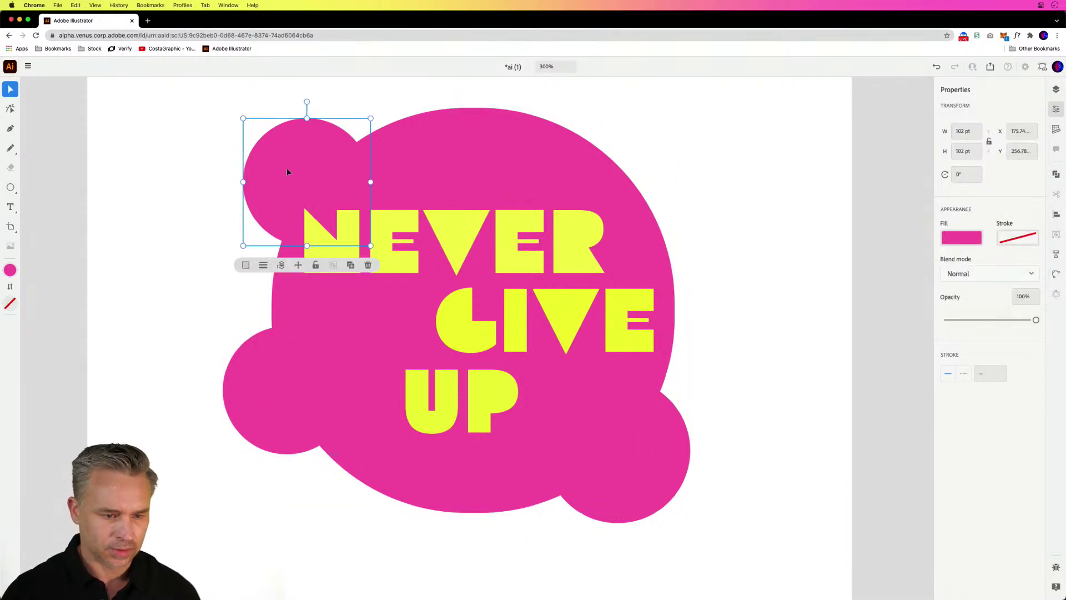
{"action": "left_click", "coordinate": [654, 491], "text": "shift"}
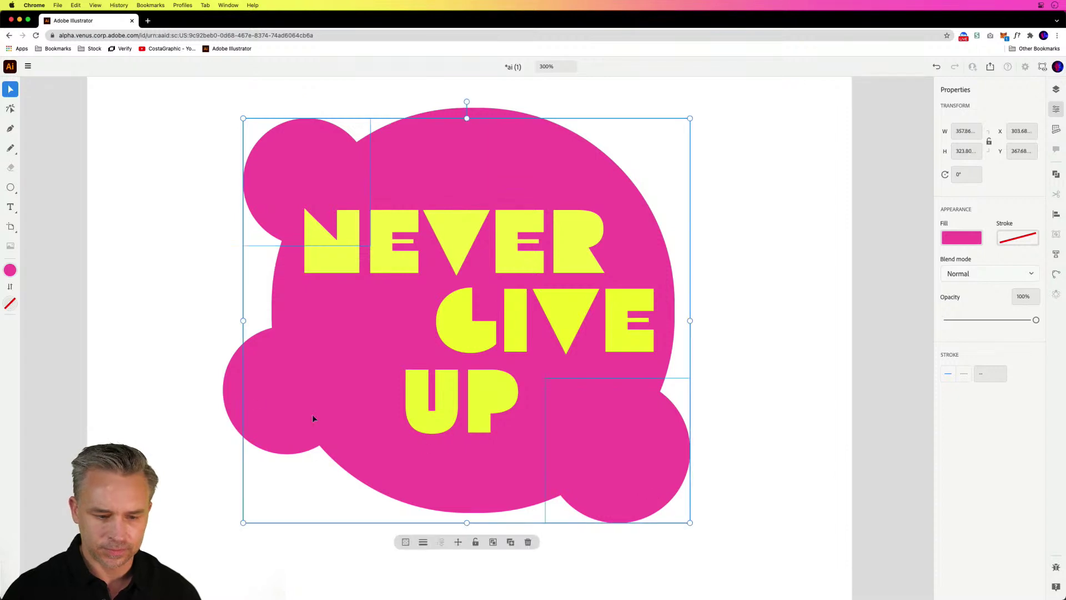
{"action": "left_click", "coordinate": [1056, 174]}
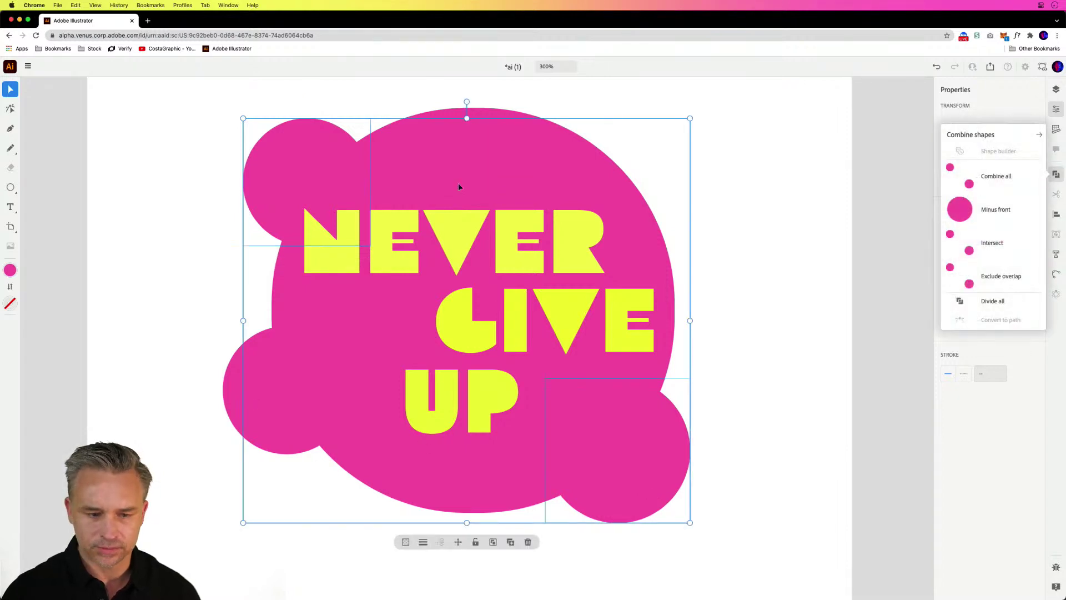
Merge the combined pink shape with the upper-left and lower-right circles using Combine all, and deselect the result.
{"action": "left_click", "coordinate": [481, 164]}
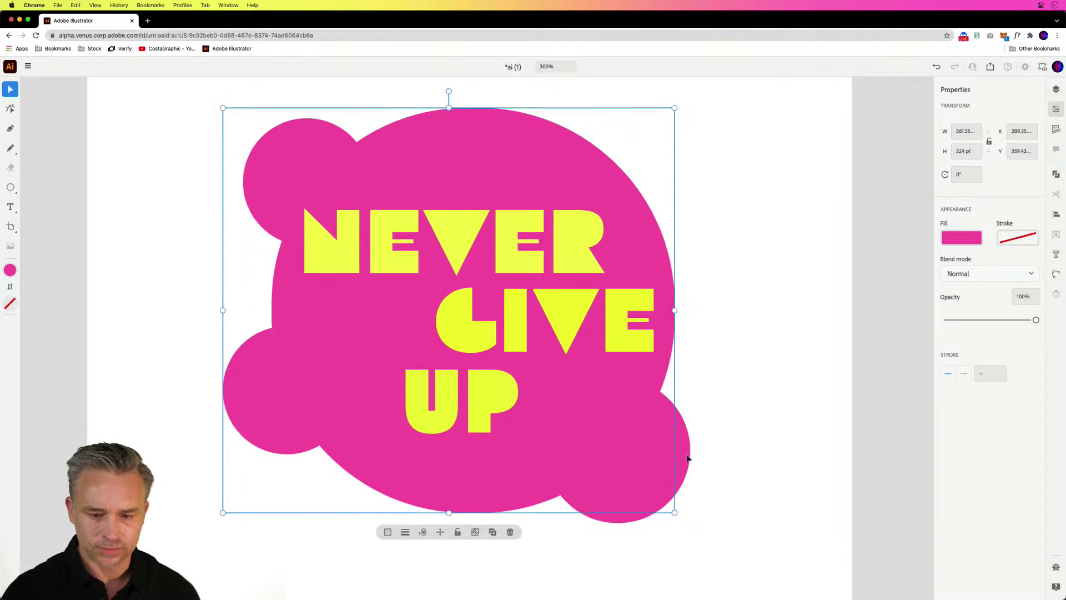
{"action": "left_click", "coordinate": [682, 454], "text": "shift"}
{"action": "left_click", "coordinate": [297, 158], "text": "shift"}
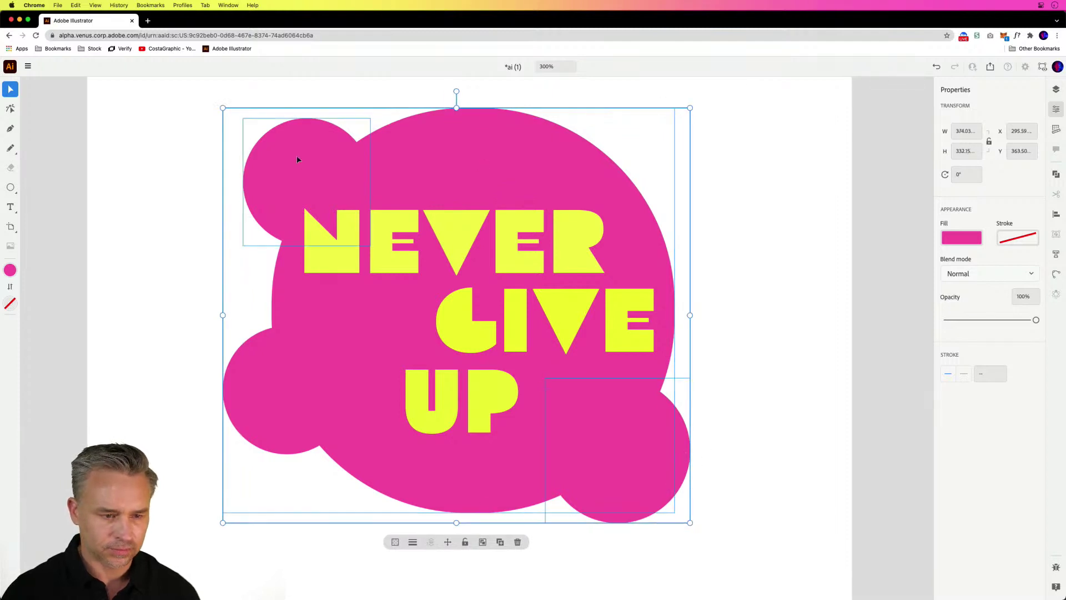
{"action": "left_click", "coordinate": [1056, 174]}
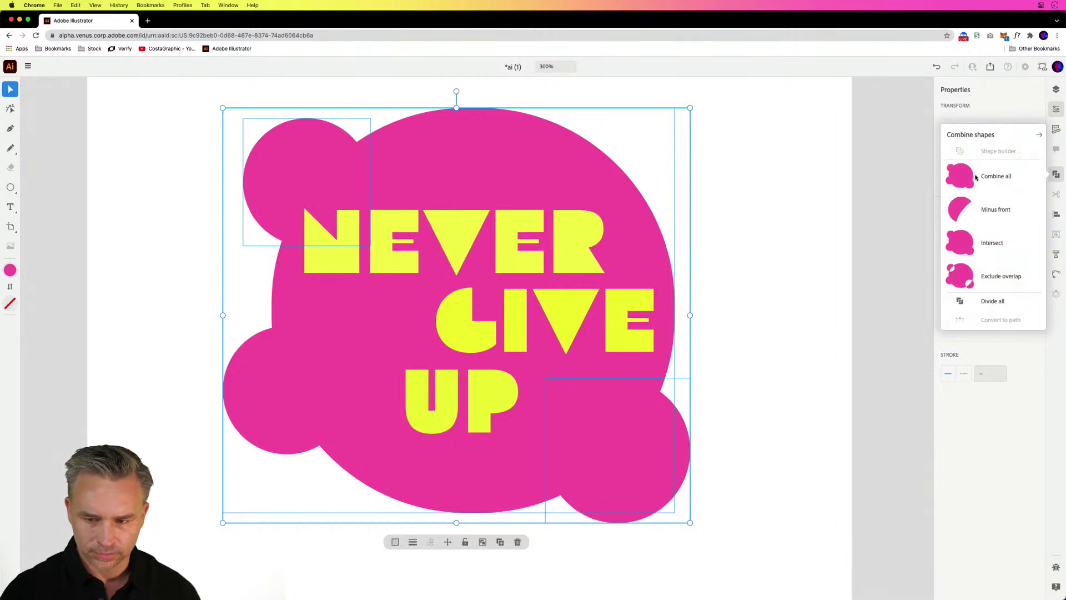
{"action": "left_click", "coordinate": [993, 175]}
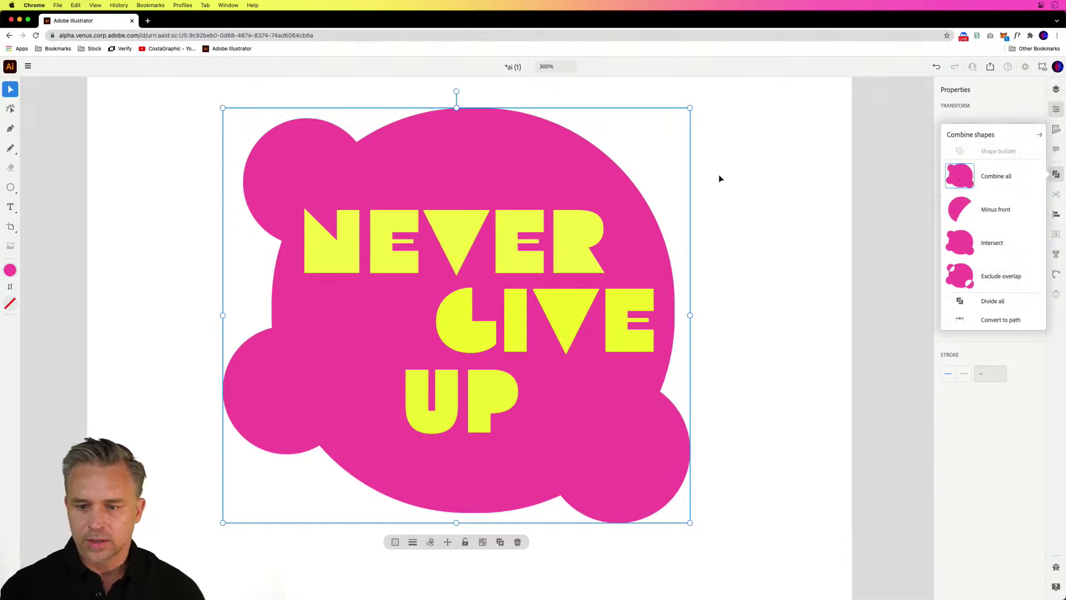
{"action": "left_click", "coordinate": [846, 279]}
{"action": "left_click", "coordinate": [837, 276]}
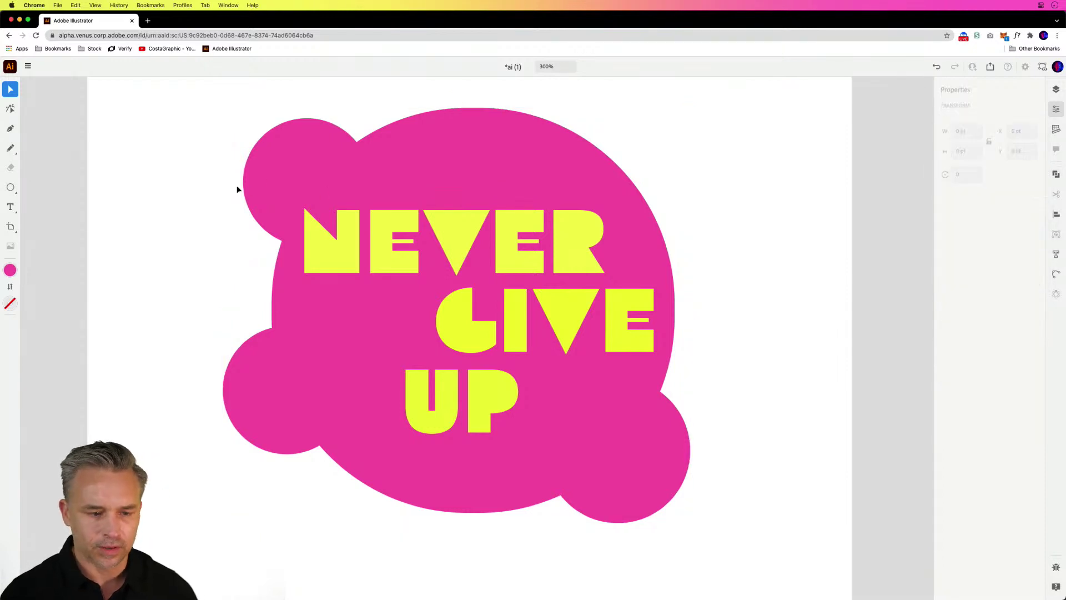
Isolate the upper-left circle inside the combined pink shape and try giving it a black stroke.
{"action": "left_click", "coordinate": [267, 179]}
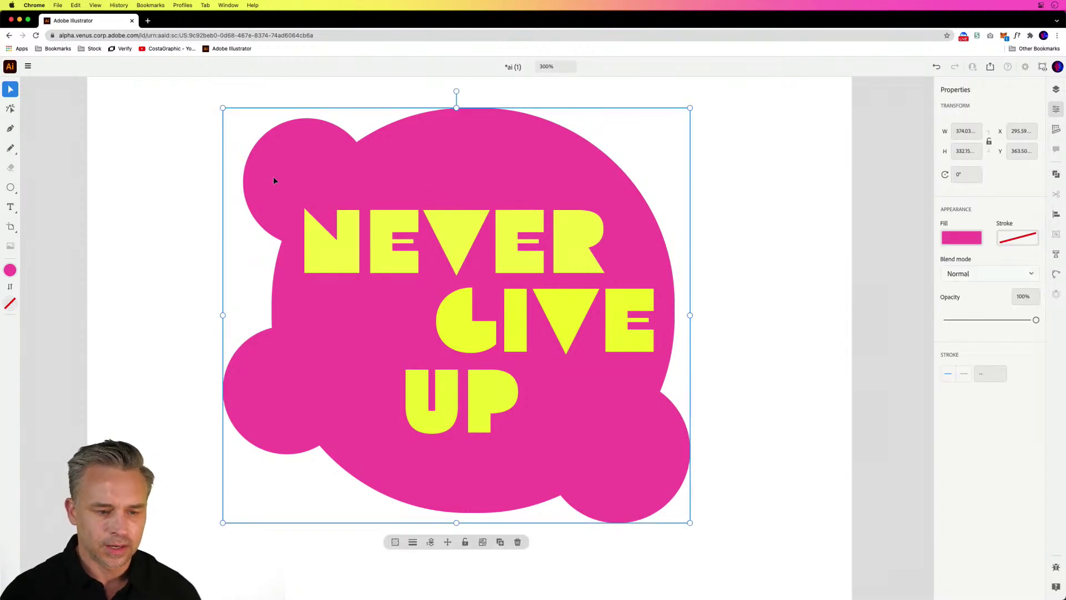
{"action": "double_click", "coordinate": [273, 179]}
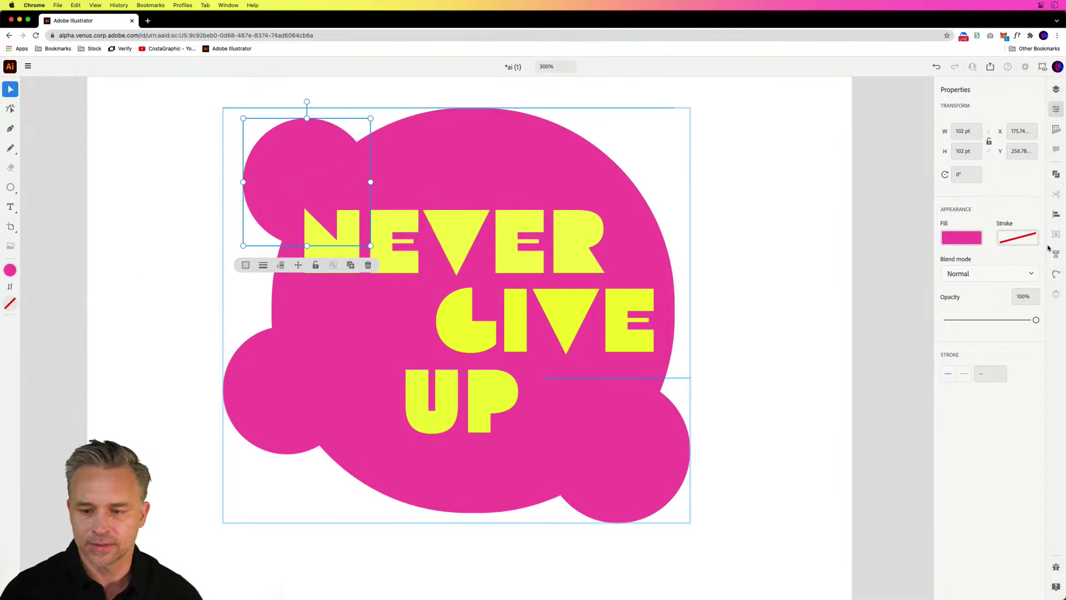
{"action": "left_click", "coordinate": [1022, 238]}
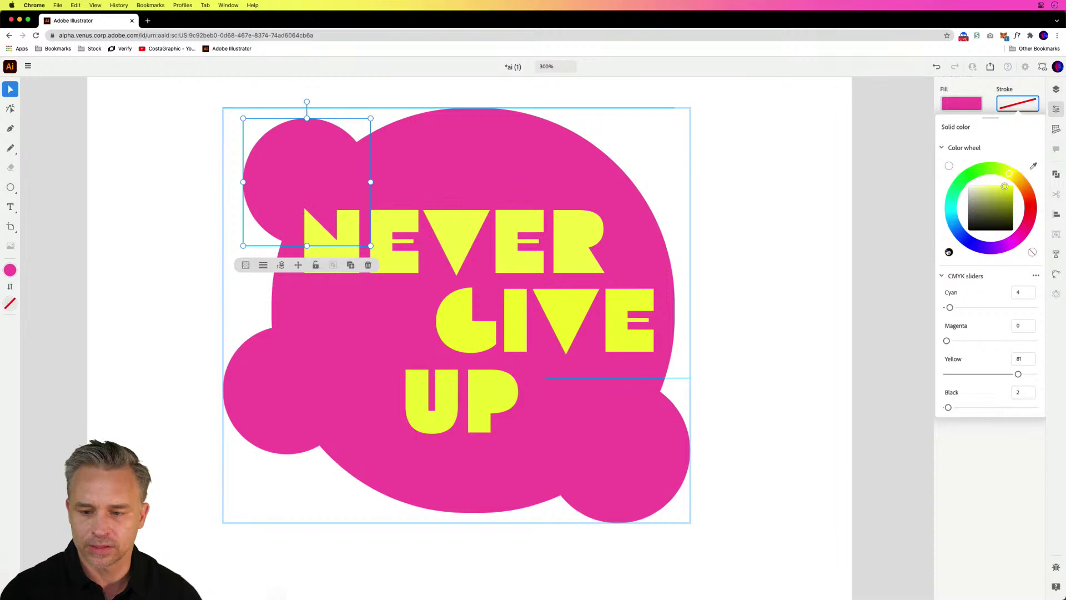
{"action": "left_click", "coordinate": [948, 252]}
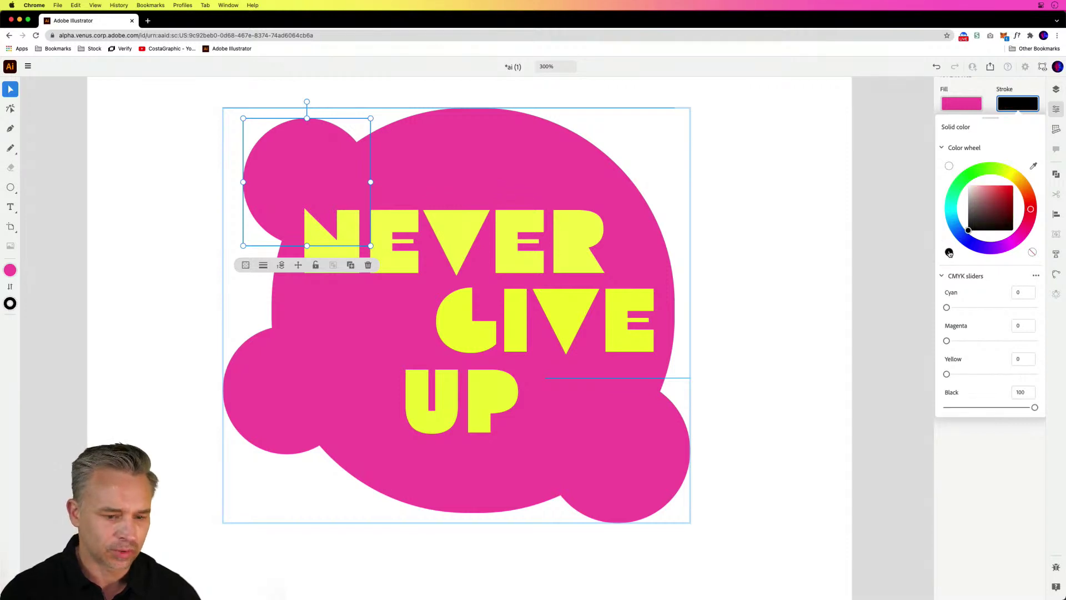
Shift the large circle and its lower-left circle slightly left within the combined pink shape, and deselect everything.
{"action": "left_click", "coordinate": [247, 166]}
{"action": "mouse_move", "coordinate": [290, 174]}
{"action": "left_mouse_down"}
{"action": "mouse_move", "coordinate": [360, 165]}
{"action": "mouse_move", "coordinate": [321, 210]}
{"action": "mouse_move", "coordinate": [308, 175]}
{"action": "mouse_move", "coordinate": [352, 228]}
{"action": "mouse_move", "coordinate": [330, 298]}
{"action": "mouse_move", "coordinate": [257, 357]}
{"action": "mouse_move", "coordinate": [311, 174]}
{"action": "left_mouse_up"}
{"action": "left_click", "coordinate": [111, 190]}
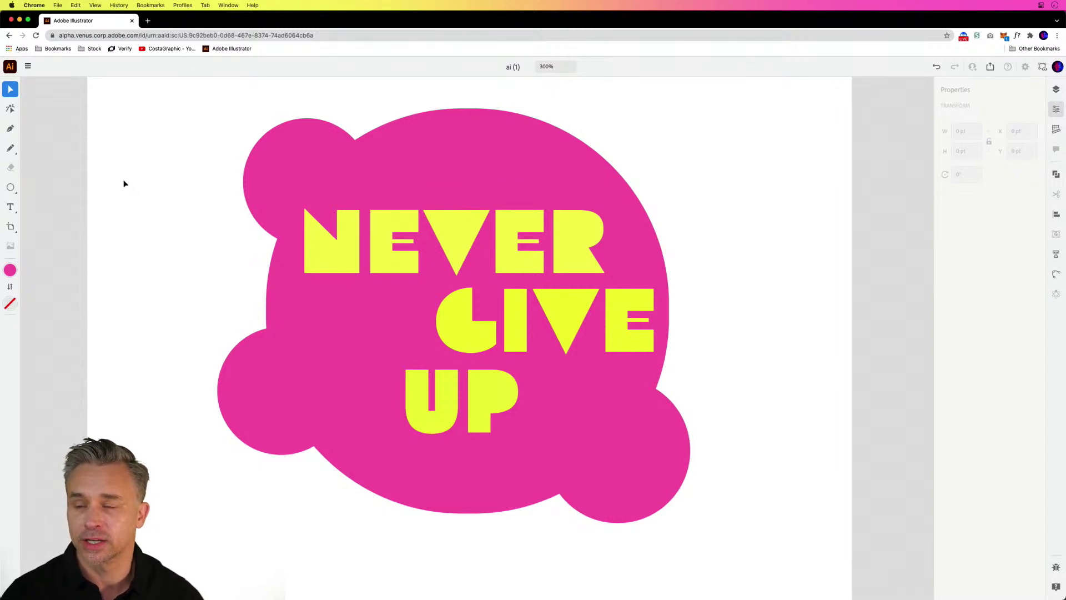
{"action": "mouse_move", "coordinate": [930, 4]}
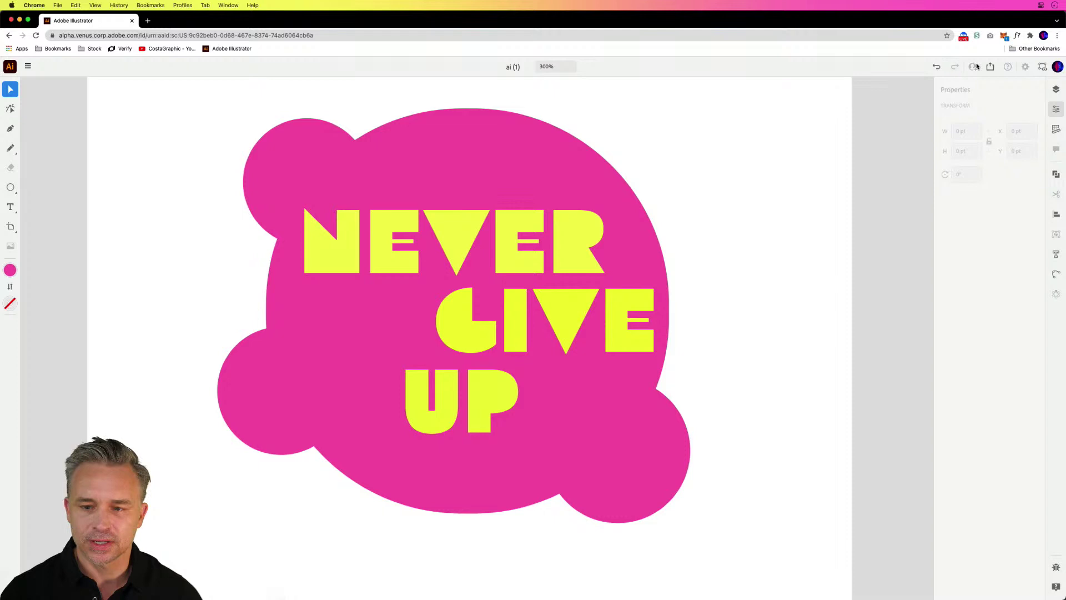
Try to open the web document in the desktop version of Illustrator, and dismiss the permission message.
{"action": "left_click", "coordinate": [29, 67]}
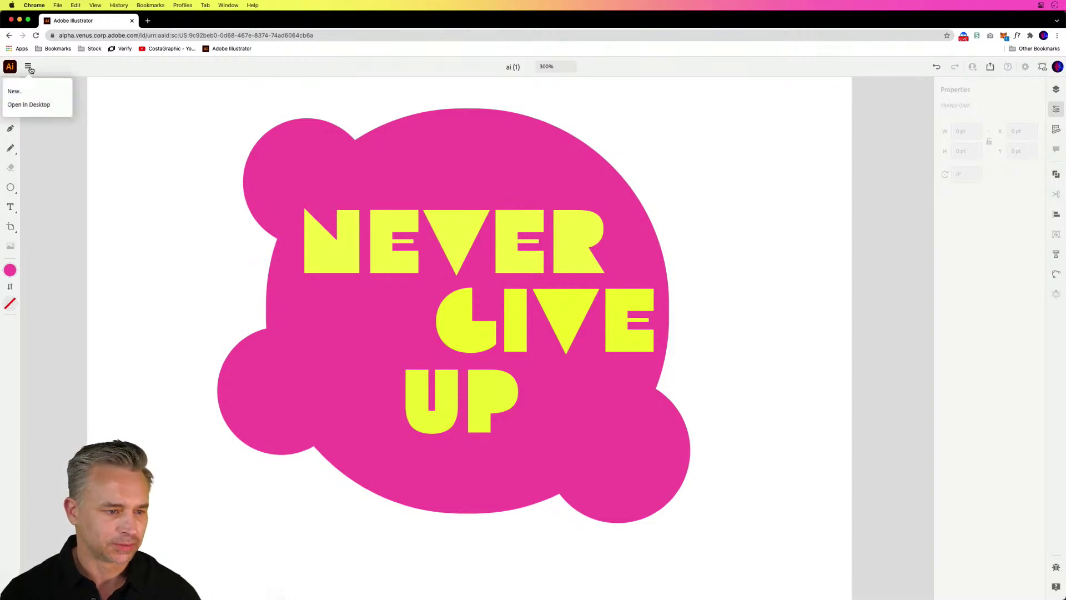
{"action": "left_click", "coordinate": [34, 105]}
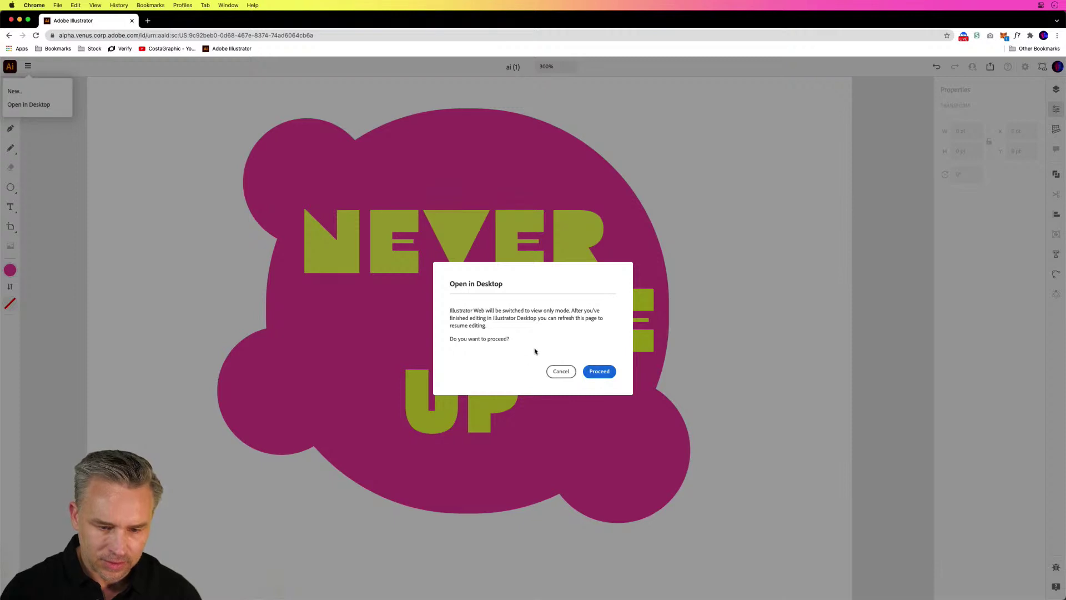
{"action": "left_click", "coordinate": [596, 371]}
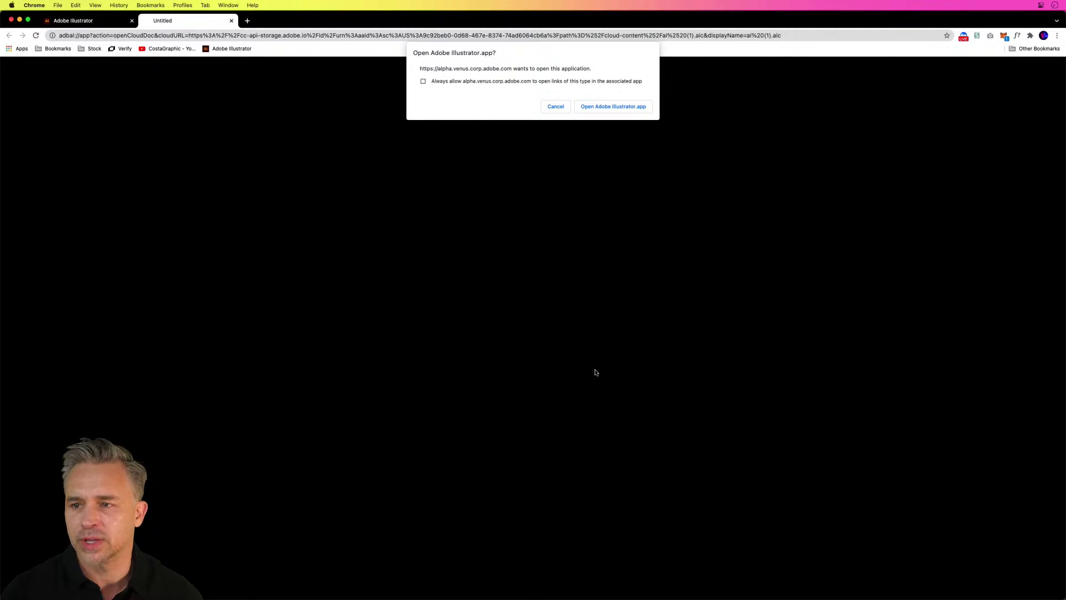
{"action": "left_click", "coordinate": [606, 106]}
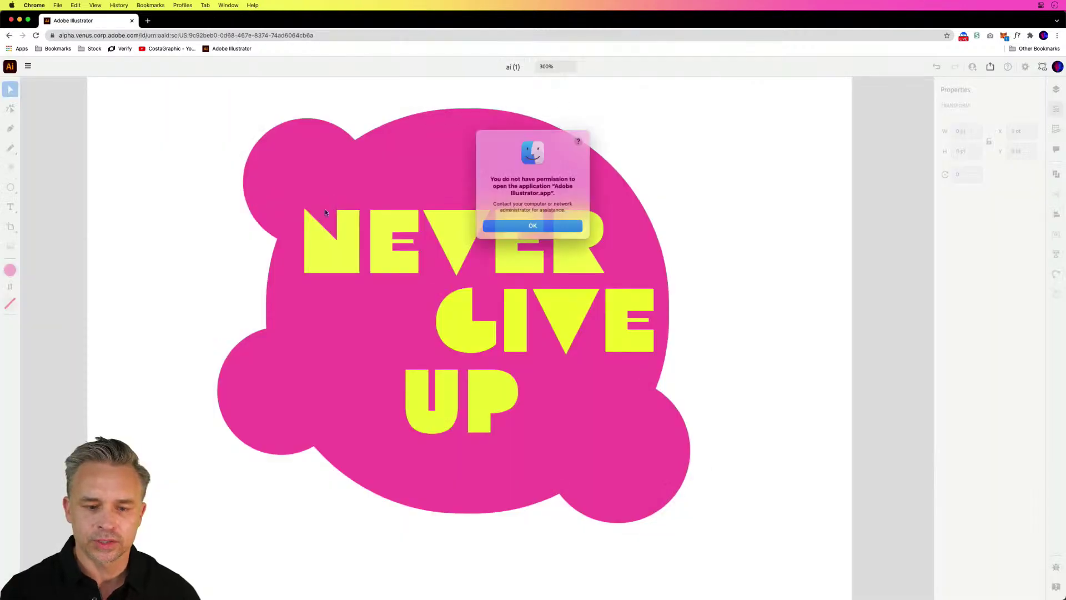
{"action": "left_click", "coordinate": [528, 224]}
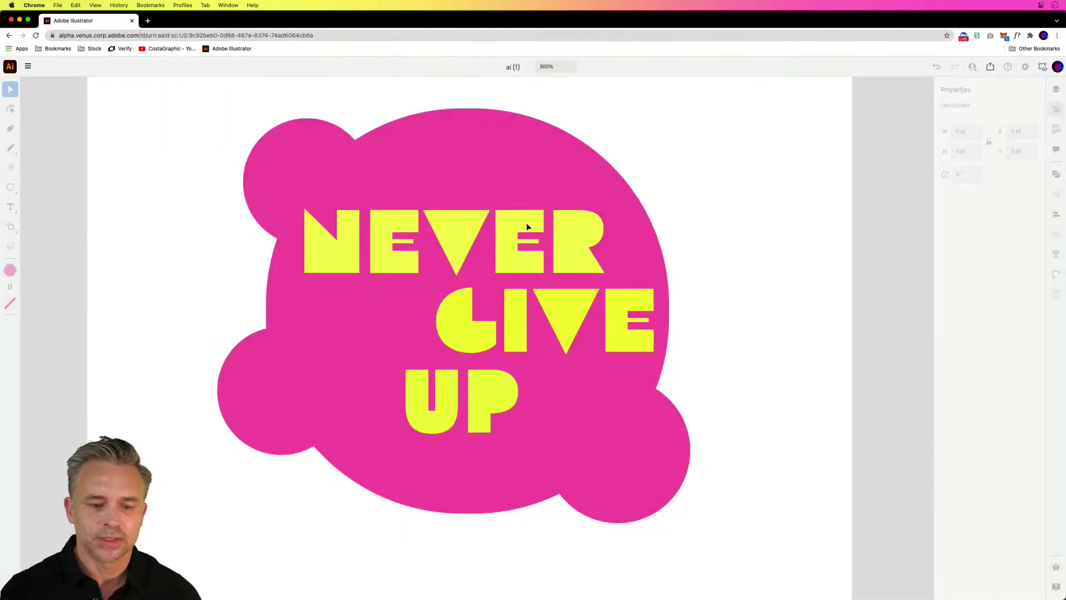
{"action": "left_click", "coordinate": [28, 67]}
{"action": "left_click", "coordinate": [55, 180]}
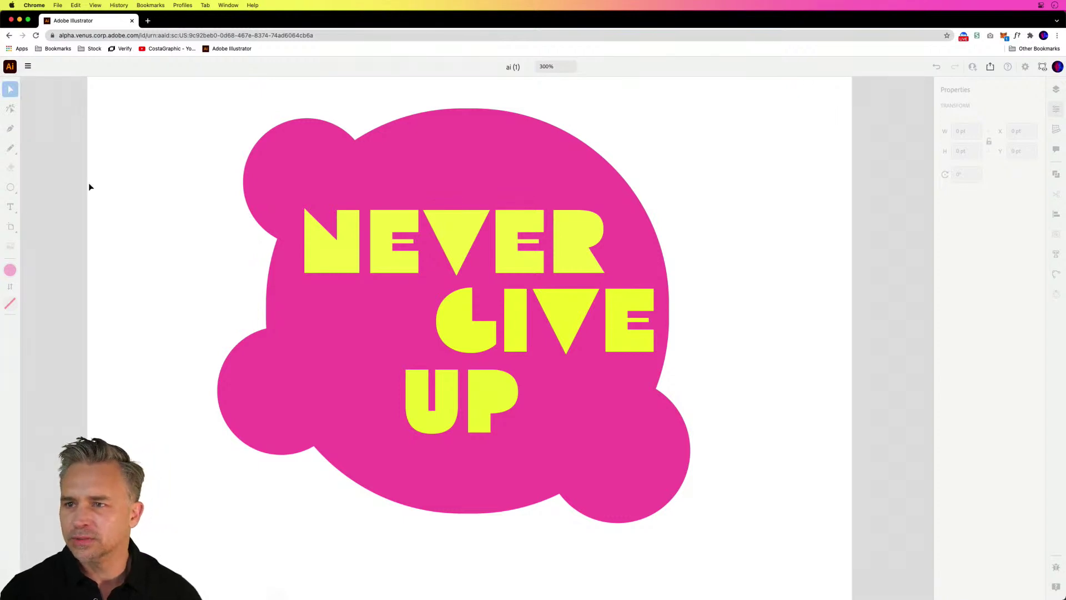
Switch to the NeverGiveUp.ai document in desktop Illustrator and deselect the lettering.
{"action": "left_click_drag", "start_coordinate": [91, 186], "coordinate": [135, 209]}
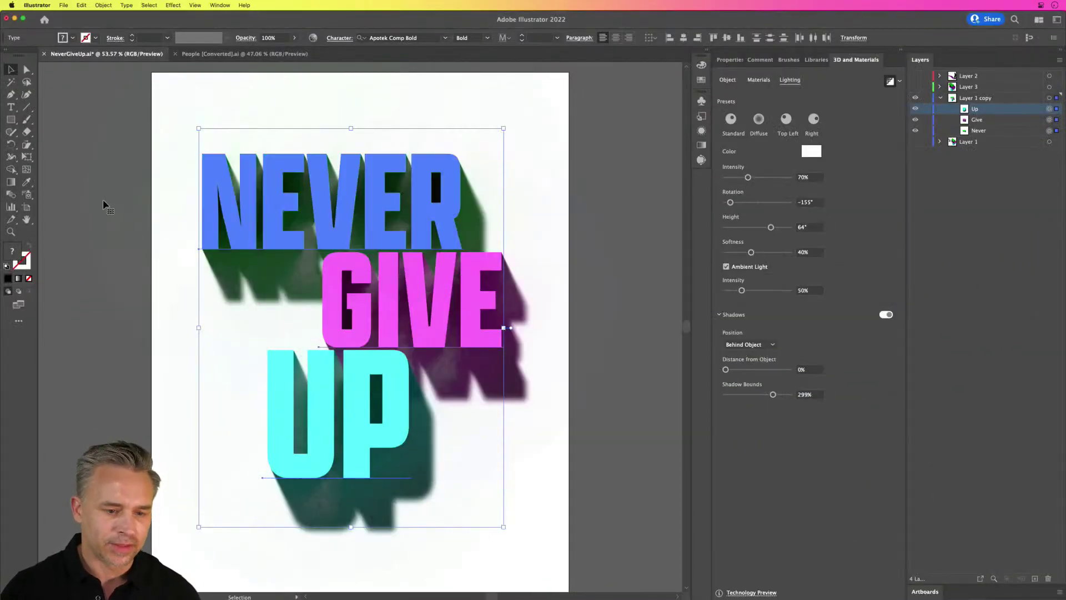
{"action": "left_click", "coordinate": [81, 158]}
{"action": "left_click_drag", "start_coordinate": [81, 157], "coordinate": [118, 167]}
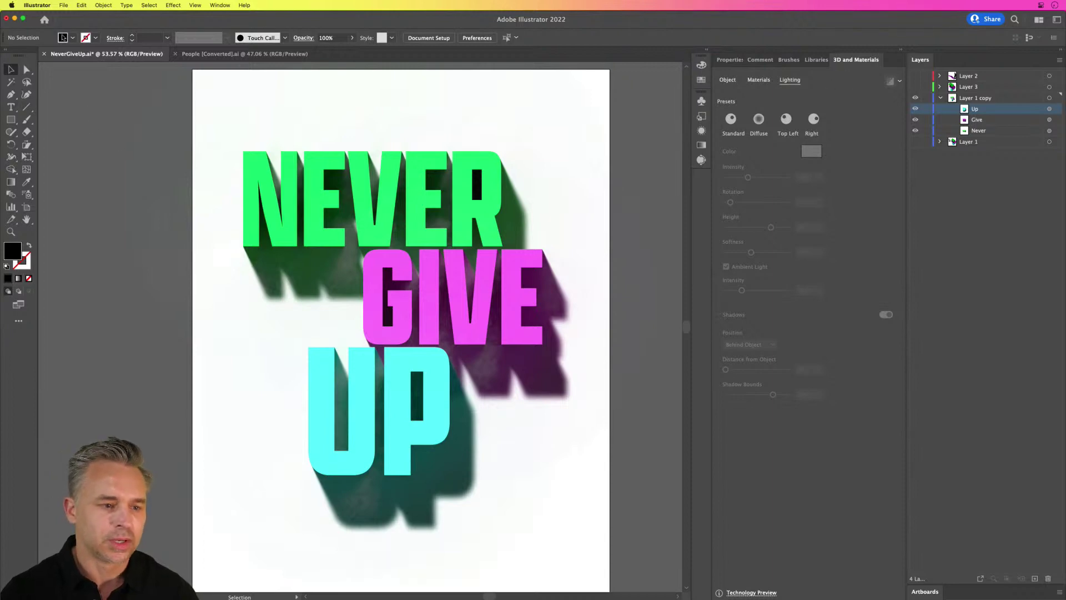
Export the artboard to the OBJ folder with Export for Screens at 1x scale in JPG 80 format.
{"action": "left_click", "coordinate": [64, 5]}
{"action": "mouse_move", "coordinate": [69, 176]}
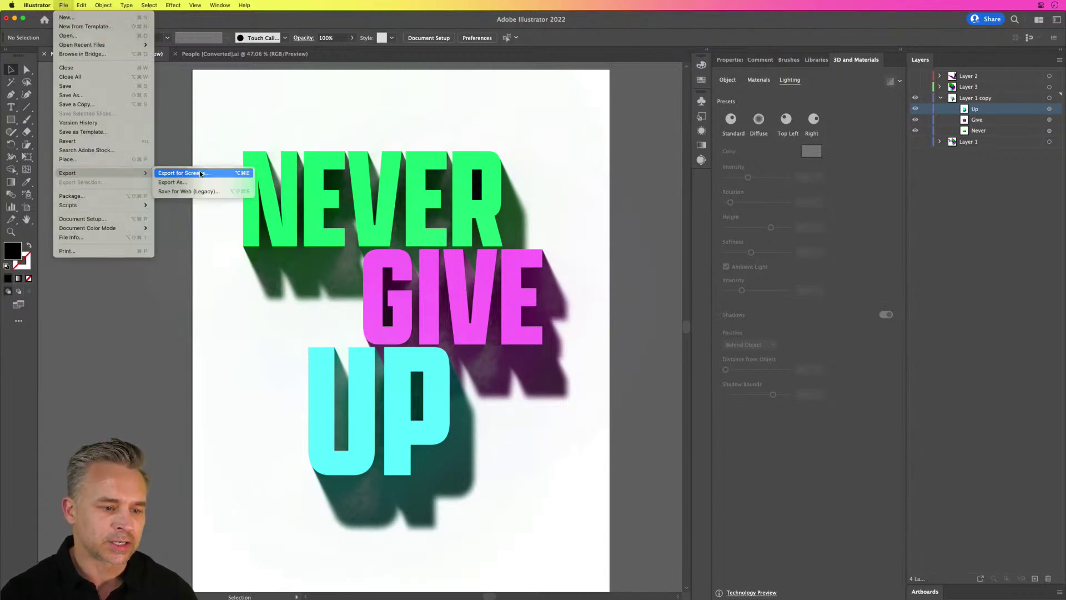
{"action": "left_click", "coordinate": [201, 173]}
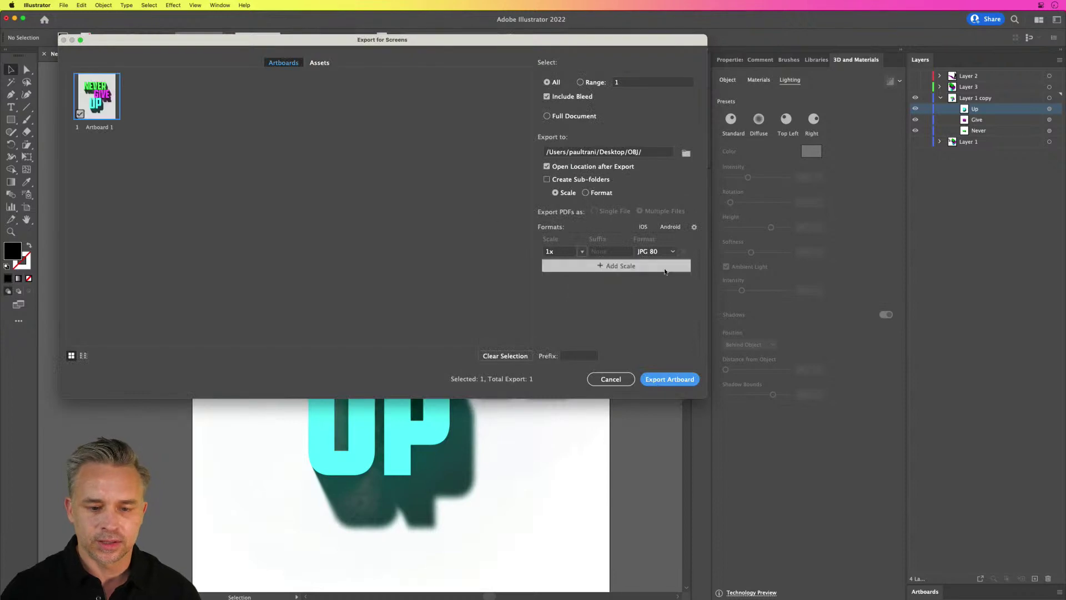
{"action": "left_click_drag", "start_coordinate": [221, 44], "coordinate": [358, 109]}
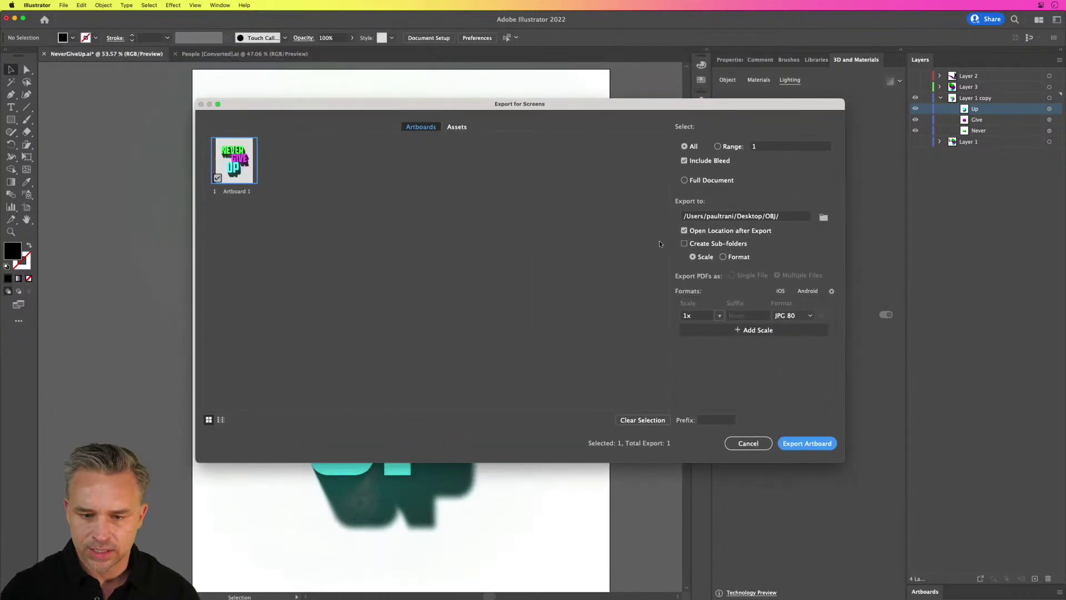
{"action": "left_click", "coordinate": [794, 444]}
Preview the exported Artboard 1.jpg in Finder, and close the preview and the folder window.
{"action": "left_click_drag", "start_coordinate": [655, 318], "coordinate": [513, 218]}
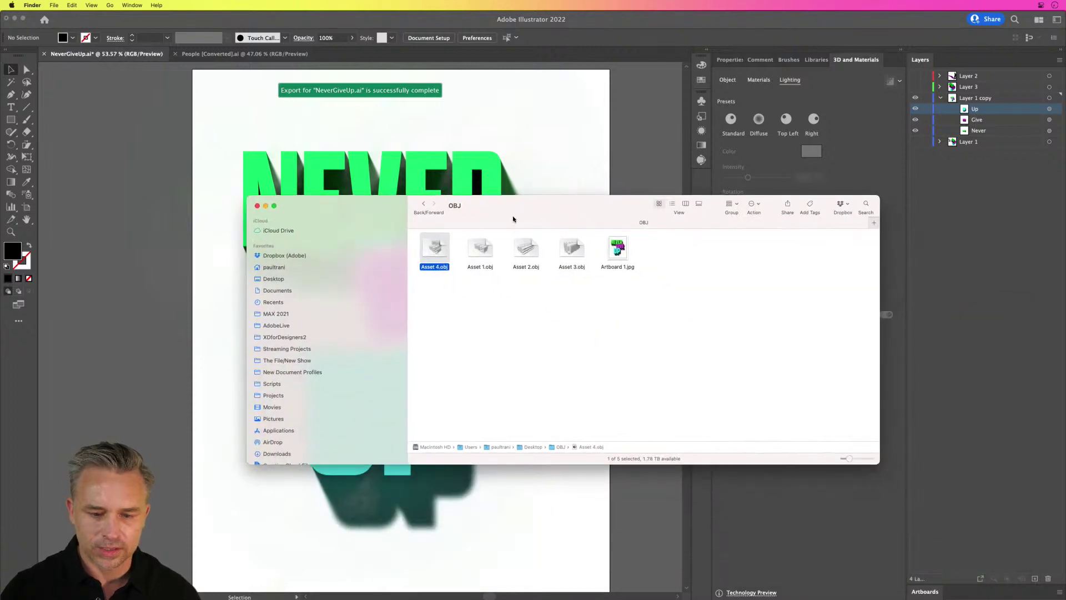
{"action": "left_click", "coordinate": [618, 250]}
{"action": "key", "text": "space"}
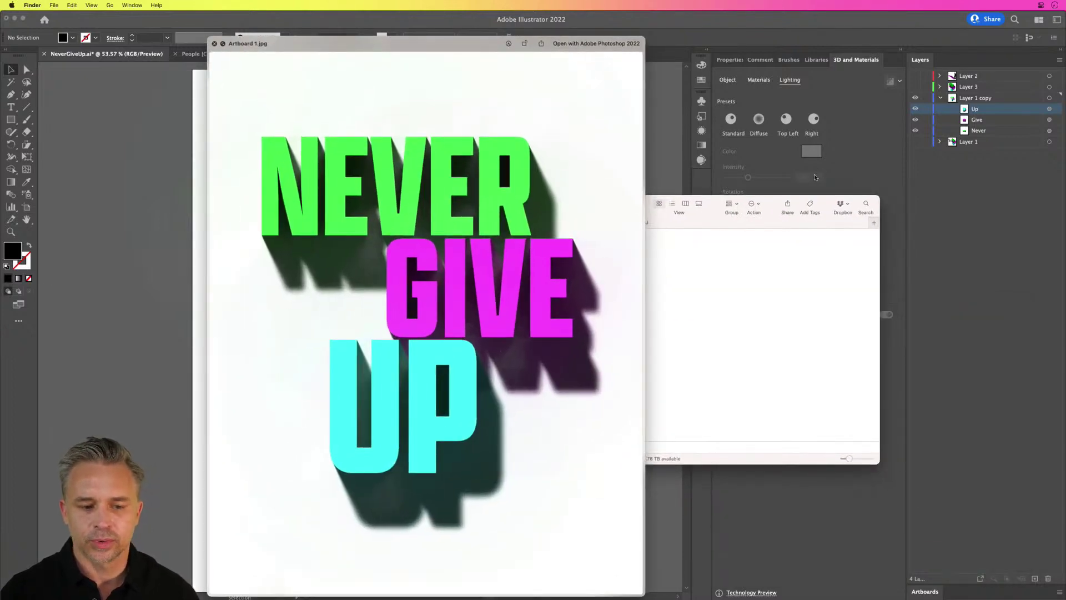
{"action": "key", "text": "space"}
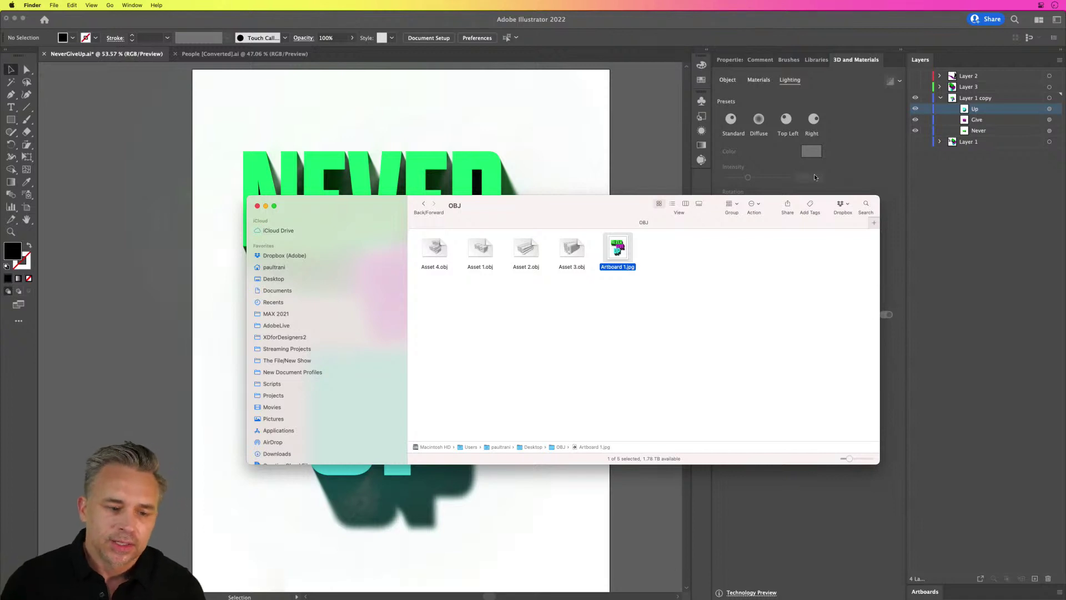
{"action": "left_click", "coordinate": [257, 207]}
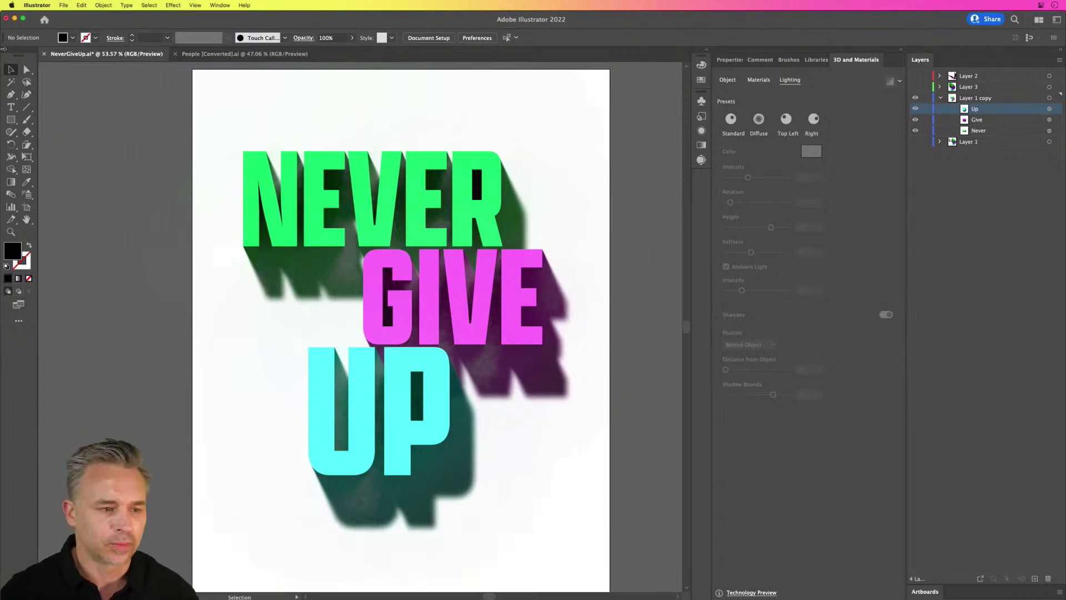
Collapse and duplicate the Layer 1 copy layer, and hide the layer that was duplicated.
{"action": "scroll", "coordinate": [104, 116], "scroll_direction": "left", "scroll_amount": 2}
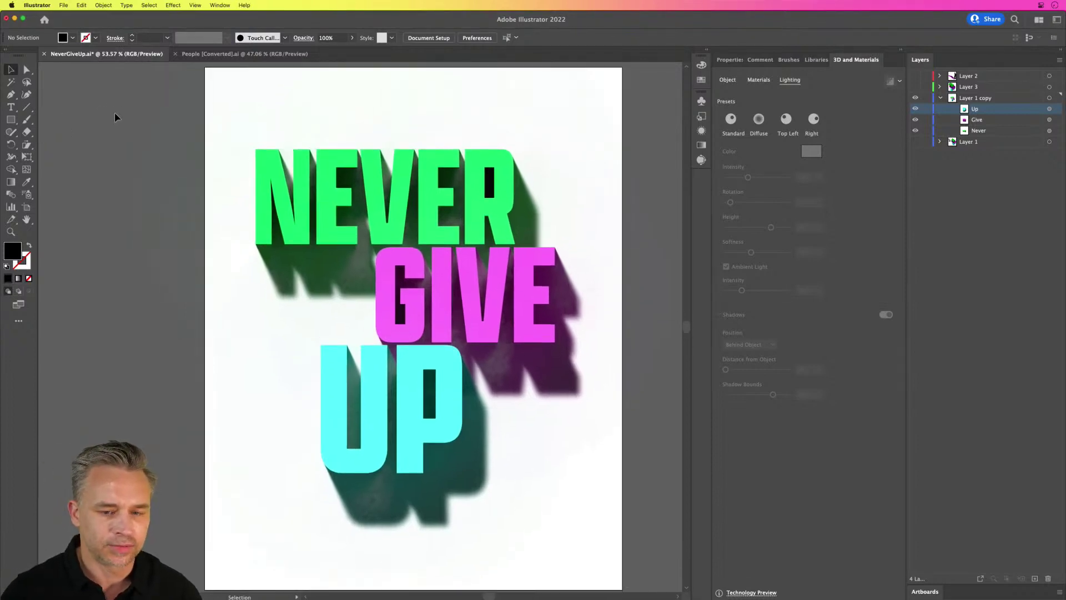
{"action": "left_click", "coordinate": [968, 99]}
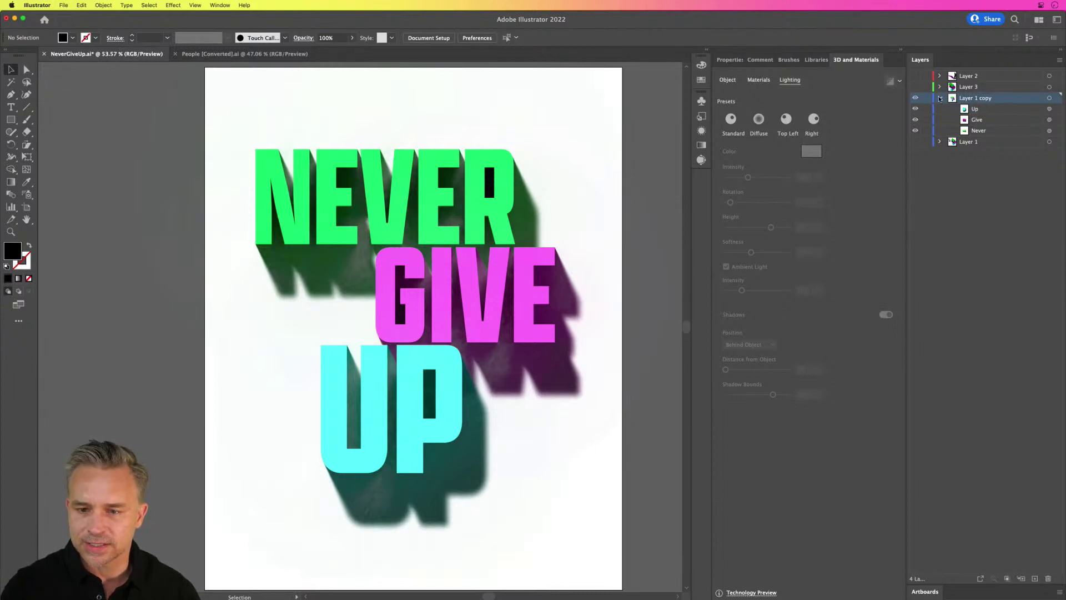
{"action": "left_click", "coordinate": [939, 99]}
{"action": "left_click_drag", "start_coordinate": [969, 98], "coordinate": [1035, 578]}
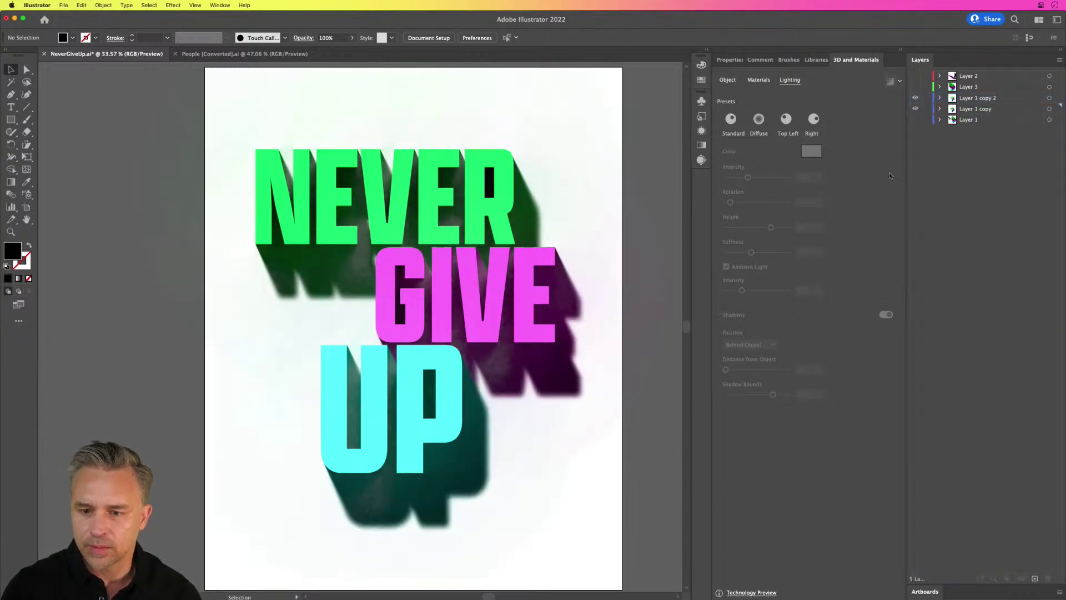
{"action": "left_click", "coordinate": [914, 109]}
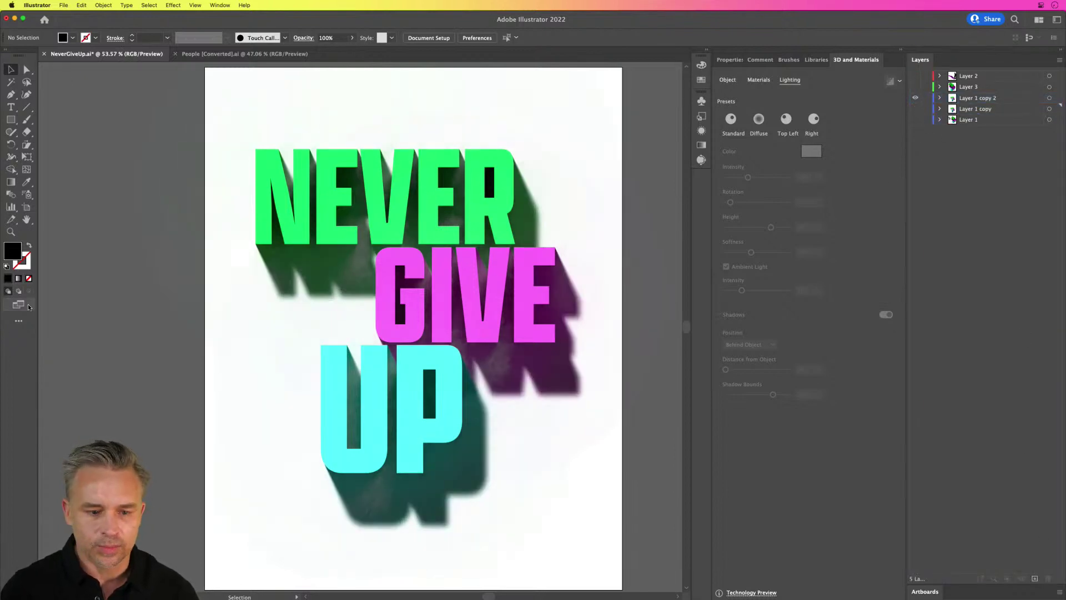
Turn off shadows and ray tracing for the three words on the duplicated layer, and deselect them.
{"action": "left_click", "coordinate": [558, 495]}
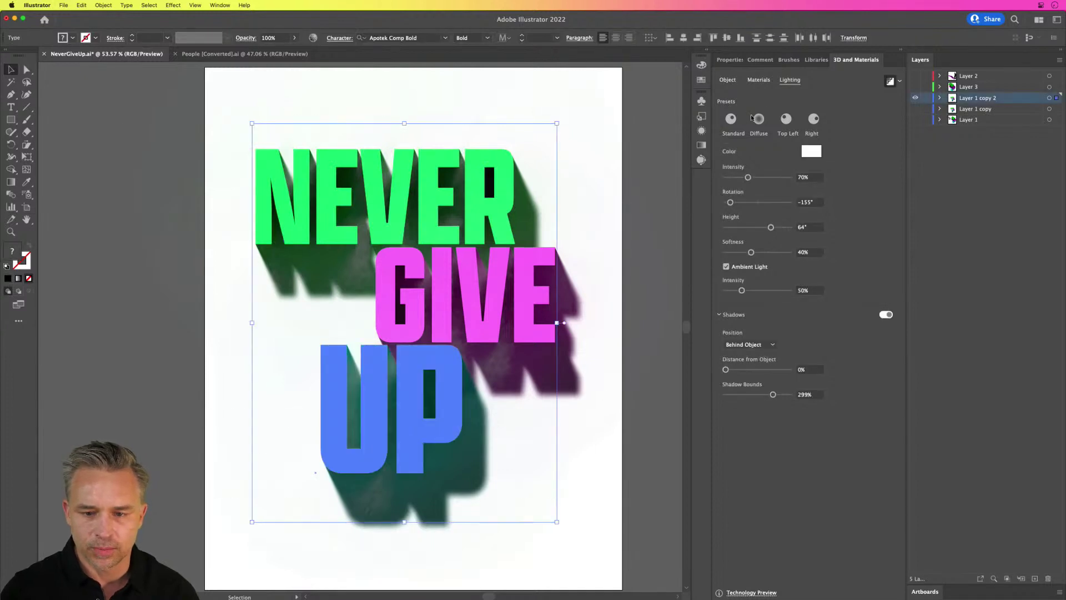
{"action": "left_click", "coordinate": [886, 314]}
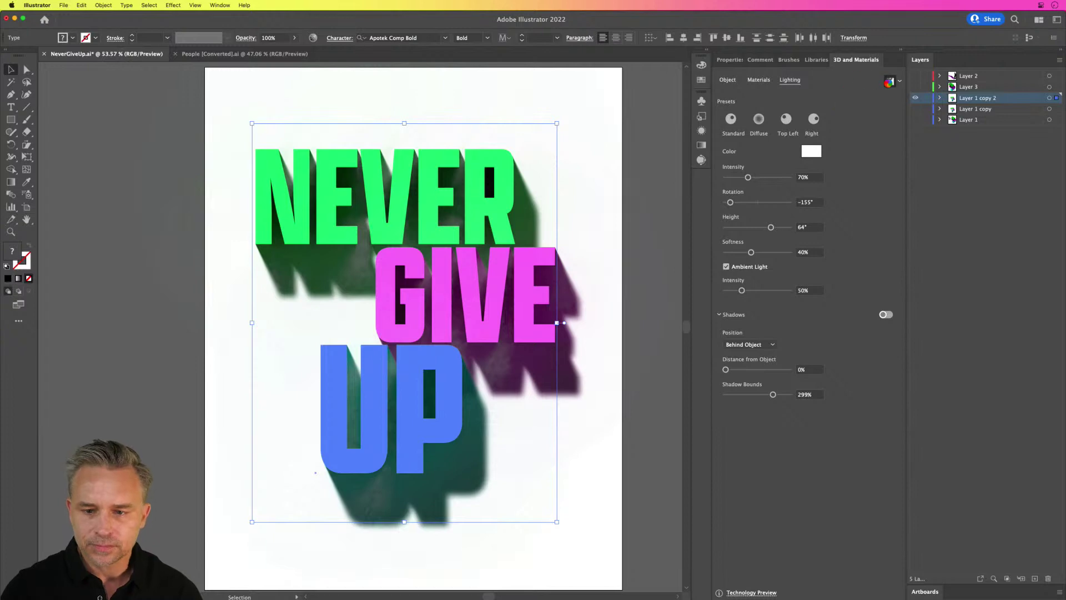
{"action": "left_click", "coordinate": [890, 81]}
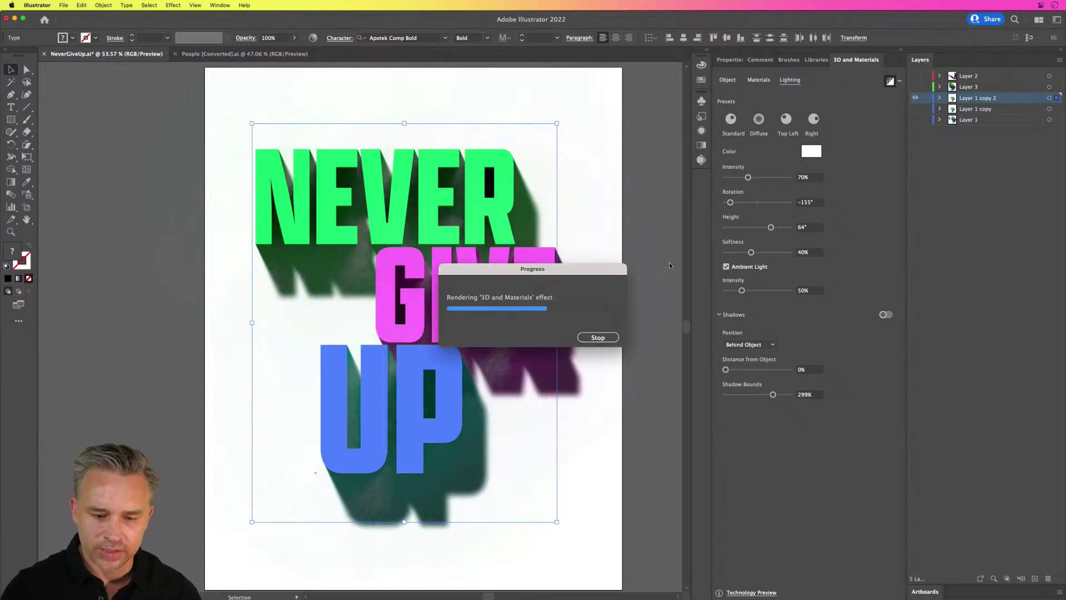
{"action": "left_click", "coordinate": [899, 81]}
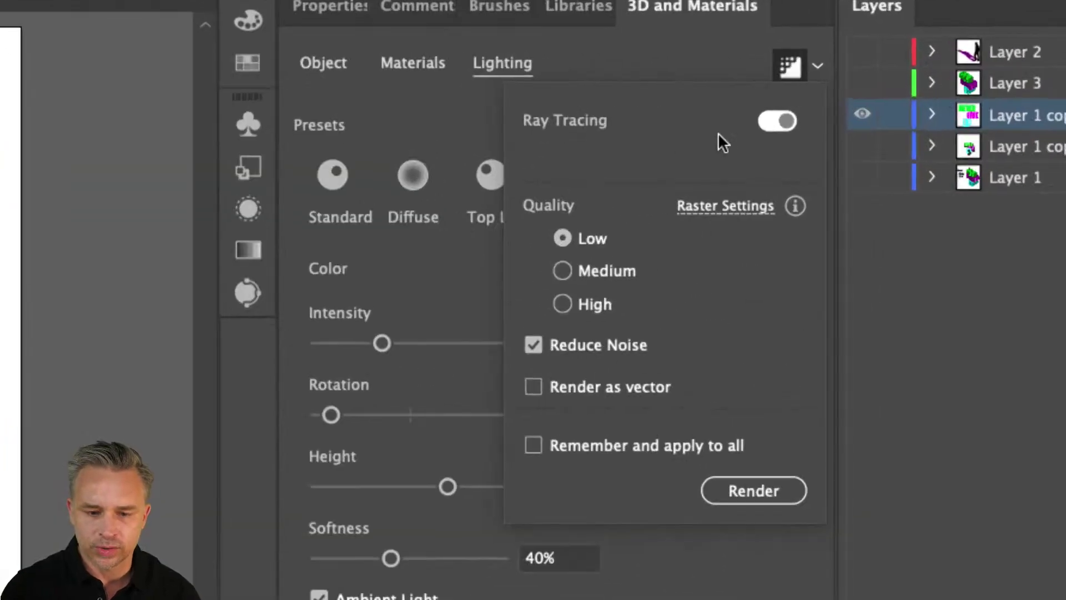
{"action": "left_click", "coordinate": [772, 119]}
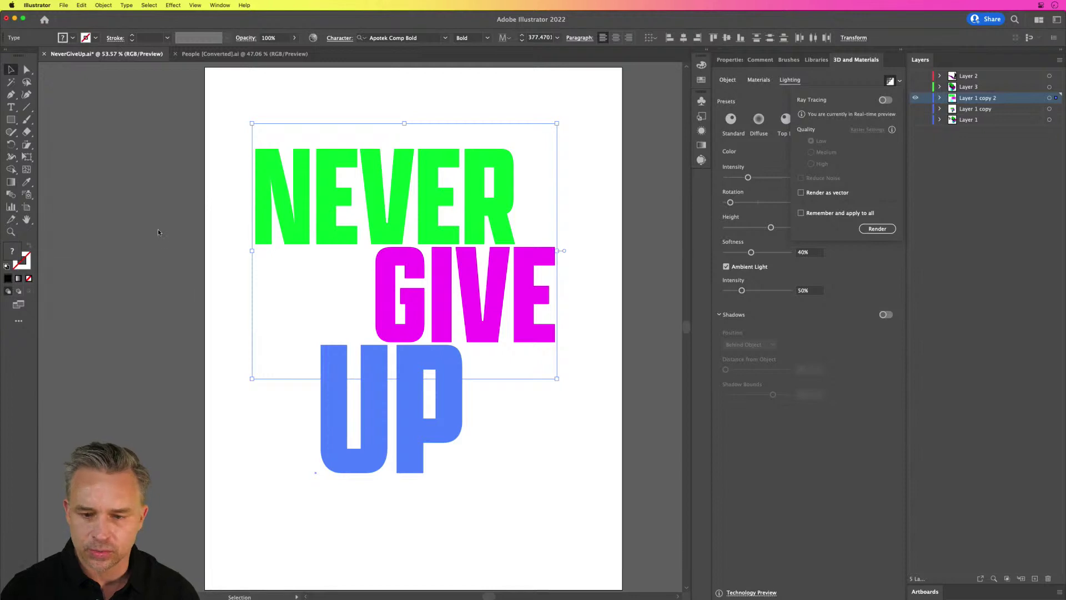
{"action": "left_click", "coordinate": [179, 187]}
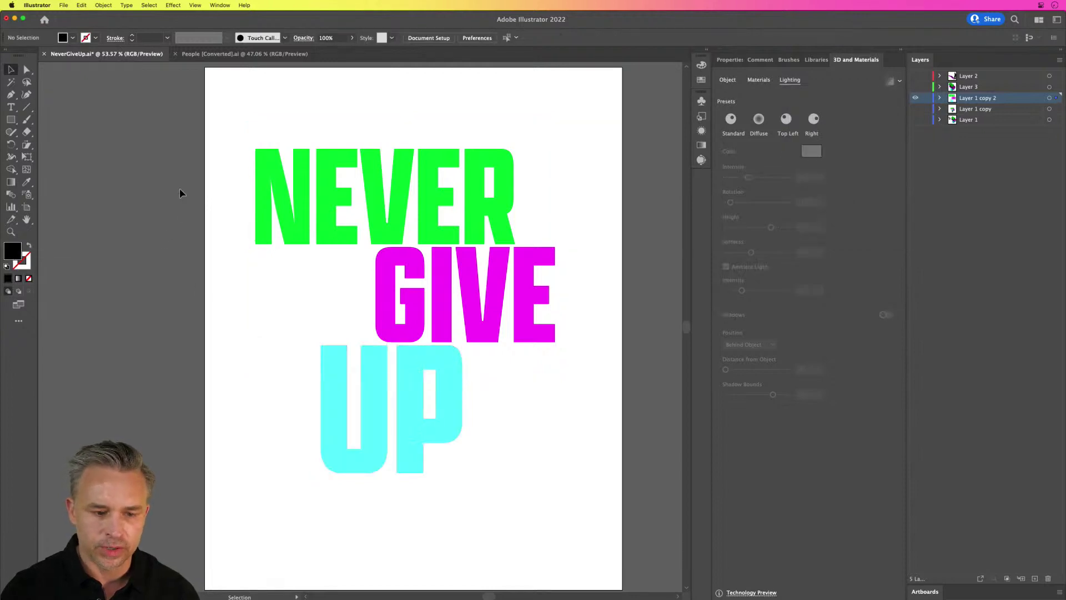
Apply the black, glossy "Ominous O..." material to the word NEVER.
{"action": "left_click", "coordinate": [366, 185]}
{"action": "left_click", "coordinate": [756, 80]}
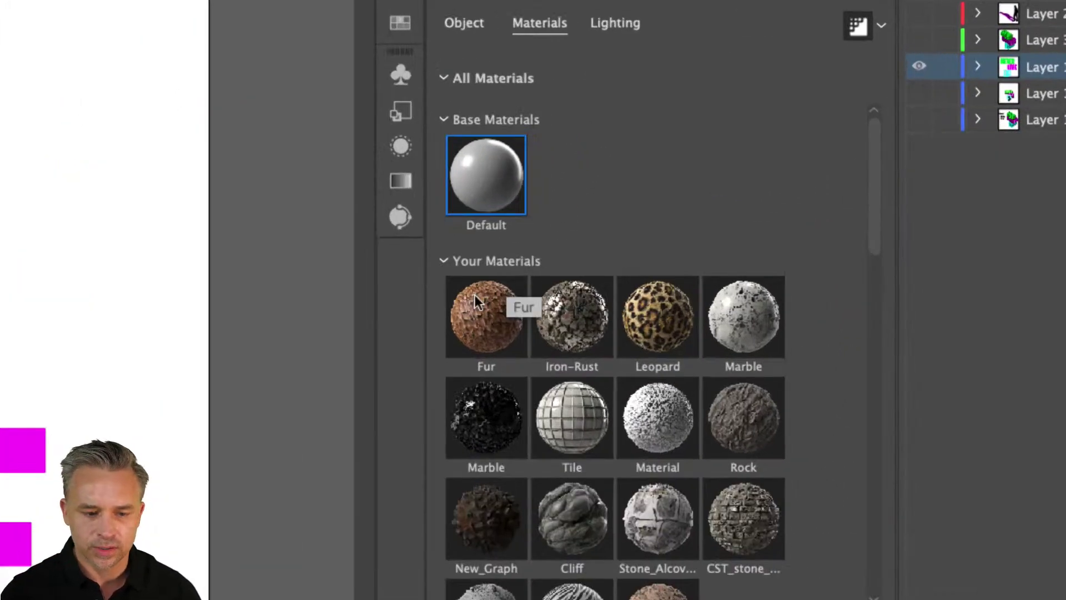
{"action": "left_click", "coordinate": [443, 262]}
{"action": "scroll", "coordinate": [614, 309], "scroll_direction": "down", "scroll_amount": 10}
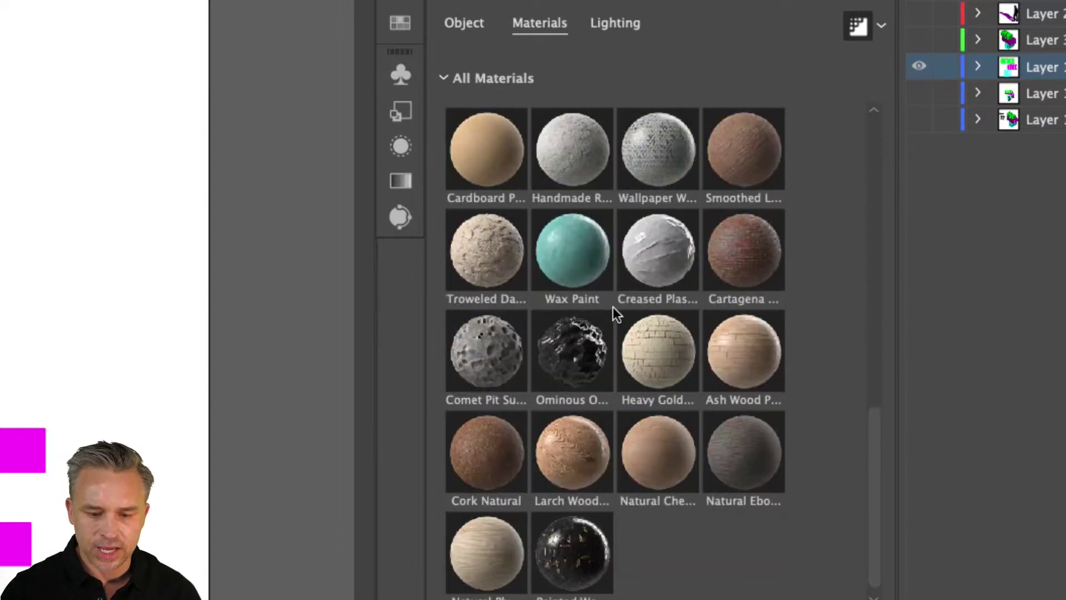
{"action": "left_click", "coordinate": [557, 358]}
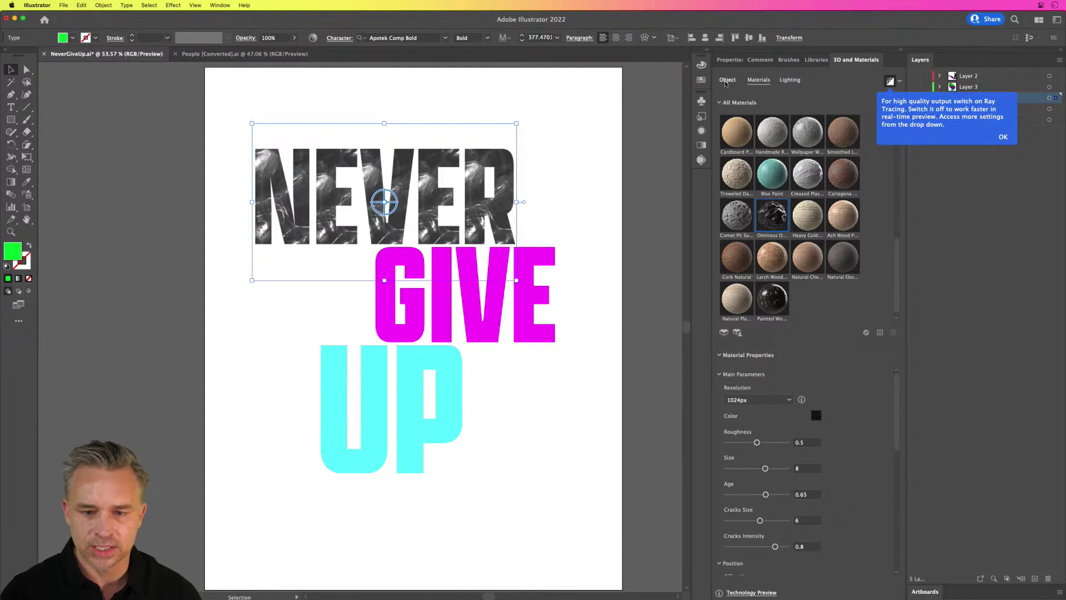
Set the 3D rotation preset of the word NEVER to Isometric Left.
{"action": "left_click", "coordinate": [727, 81]}
{"action": "left_click", "coordinate": [195, 293]}
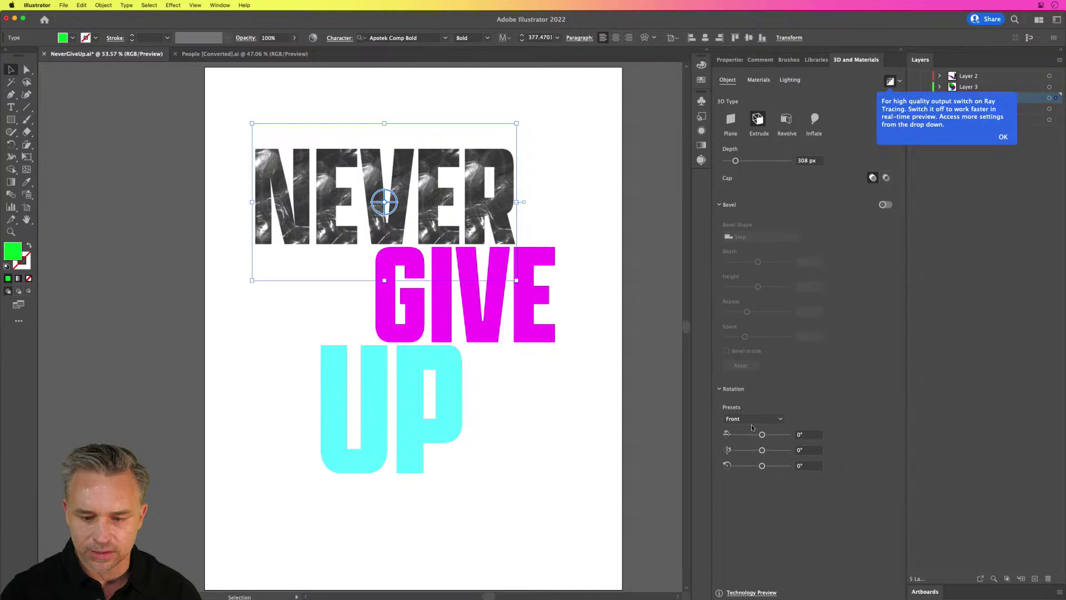
{"action": "left_click", "coordinate": [752, 422]}
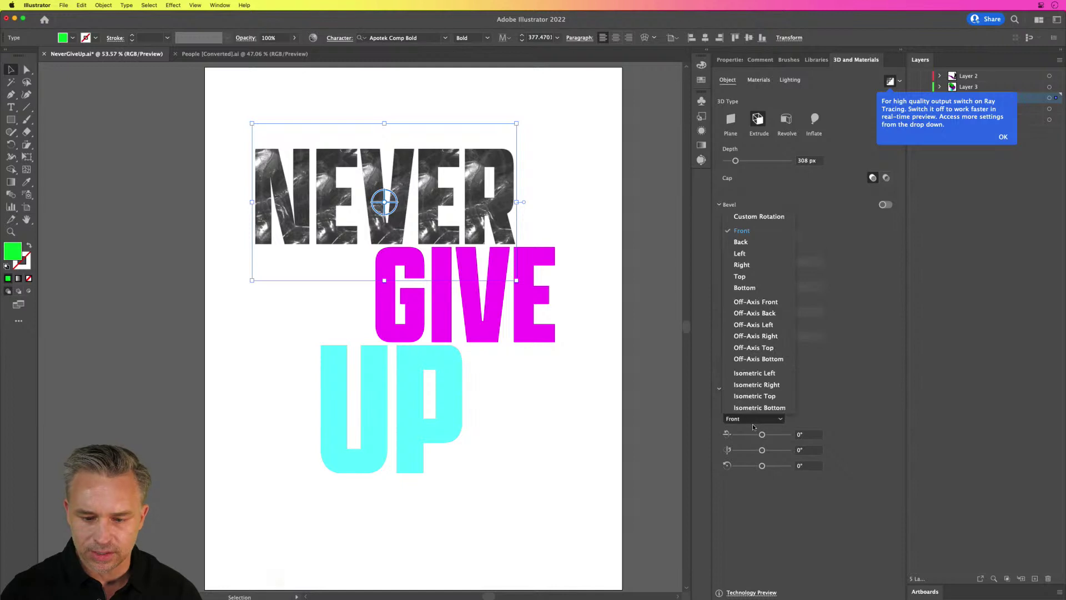
{"action": "left_click", "coordinate": [755, 374]}
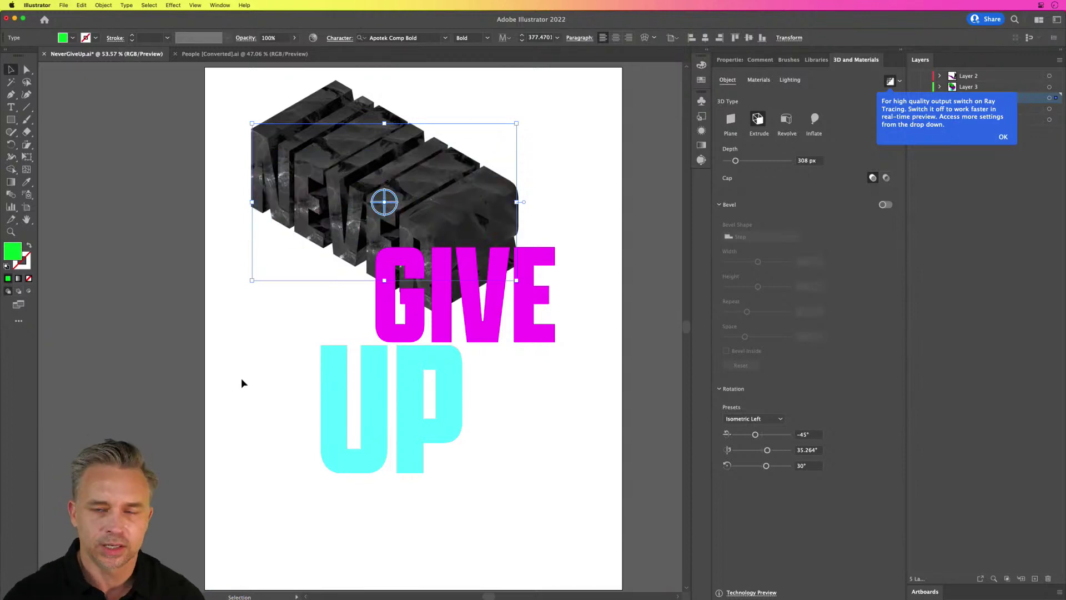
Move UP down about 161 px and GIVE down about 124 px, and set GIVE's 3D rotation preset to Isometric Left.
{"action": "left_click_drag", "start_coordinate": [357, 393], "coordinate": [362, 455]}
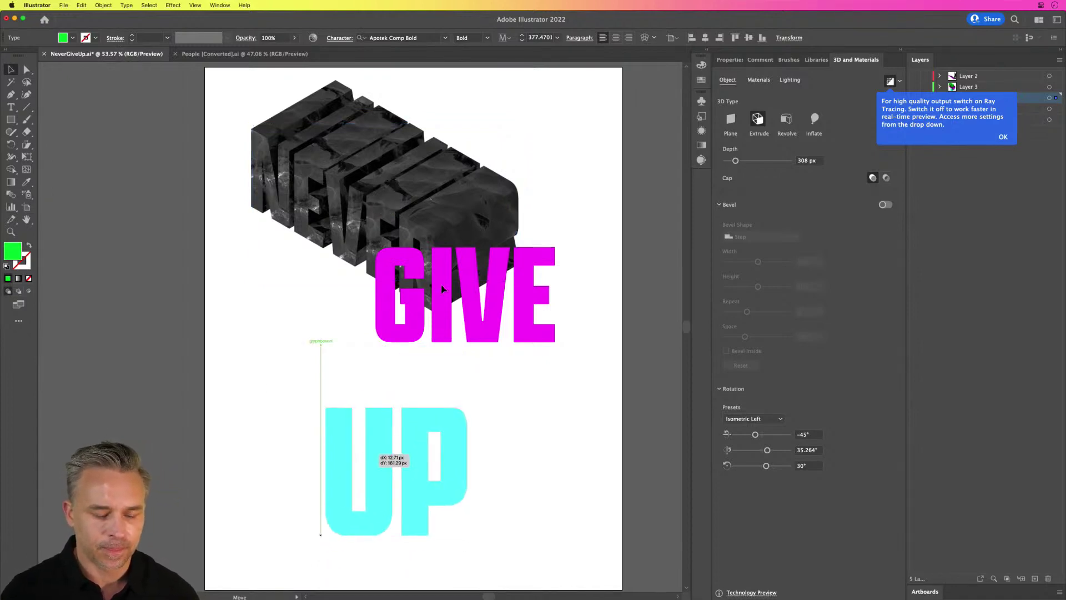
{"action": "left_click_drag", "start_coordinate": [488, 310], "coordinate": [500, 357]}
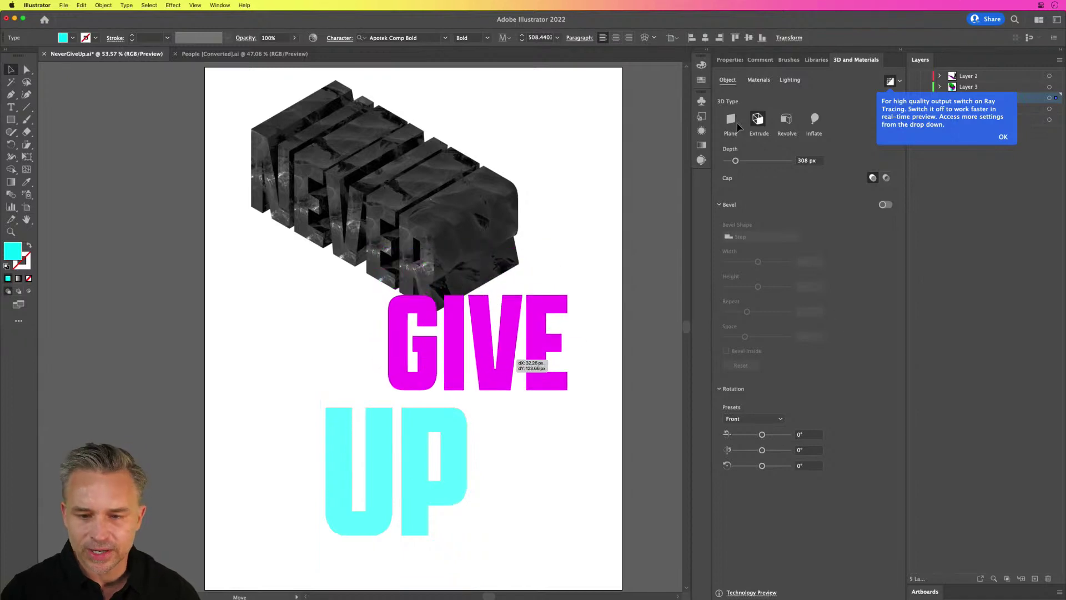
{"action": "left_click", "coordinate": [778, 417]}
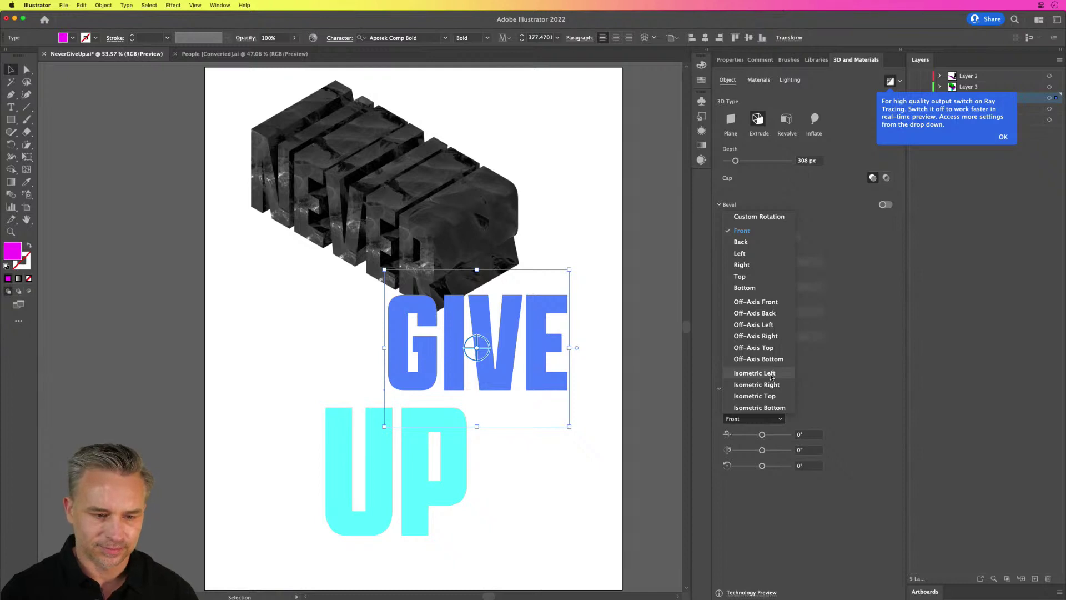
{"action": "left_click", "coordinate": [771, 375]}
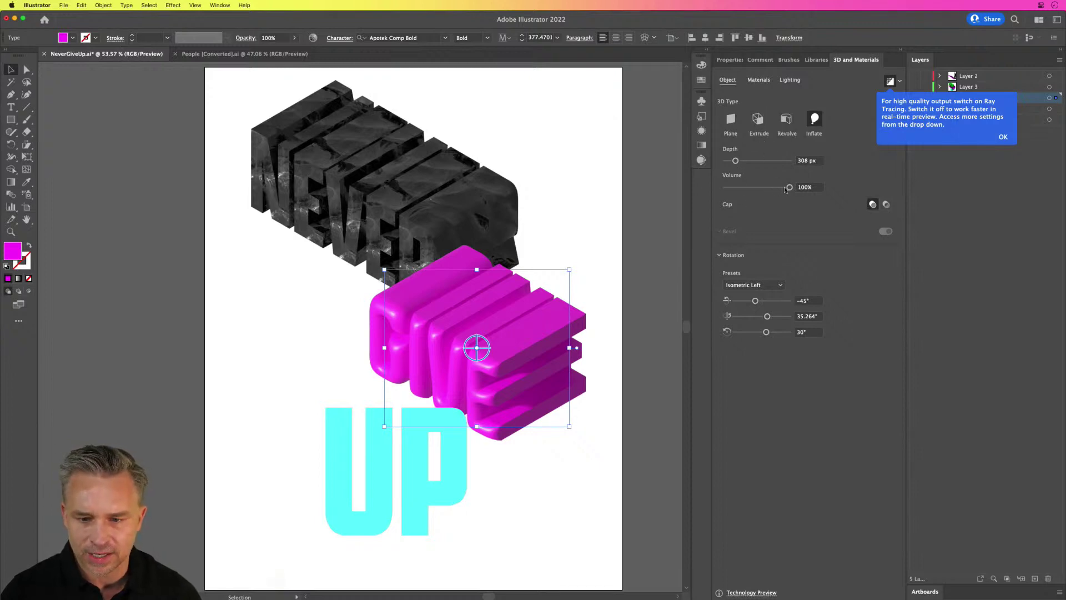
Set the 3D depth of the word GIVE to 200 px and its rotation preset to Front.
{"action": "left_click_drag", "start_coordinate": [736, 161], "coordinate": [732, 162]}
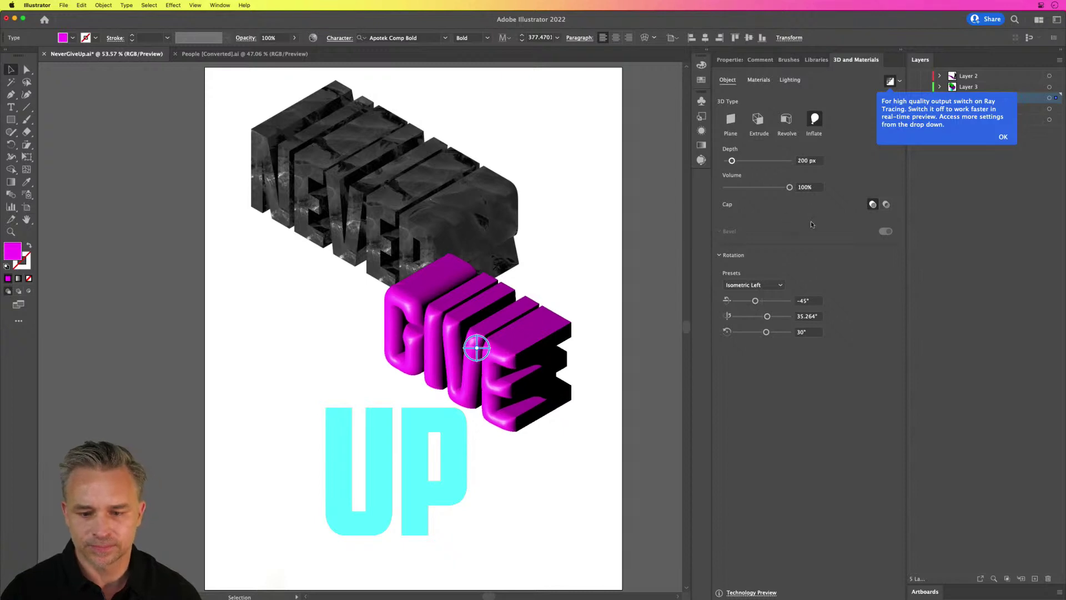
{"action": "left_click", "coordinate": [886, 205]}
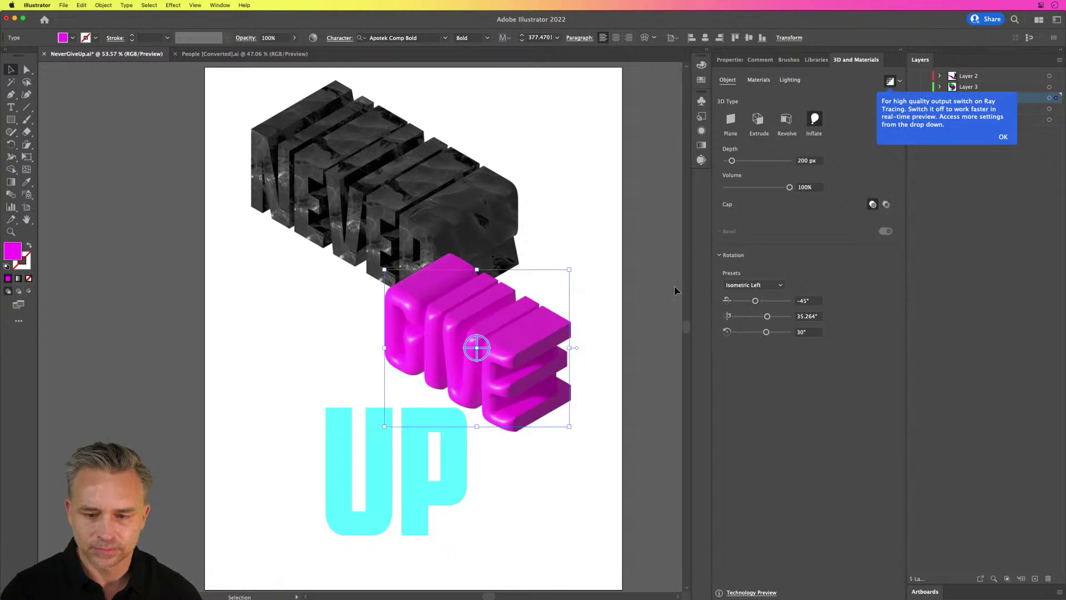
{"action": "left_click", "coordinate": [734, 287]}
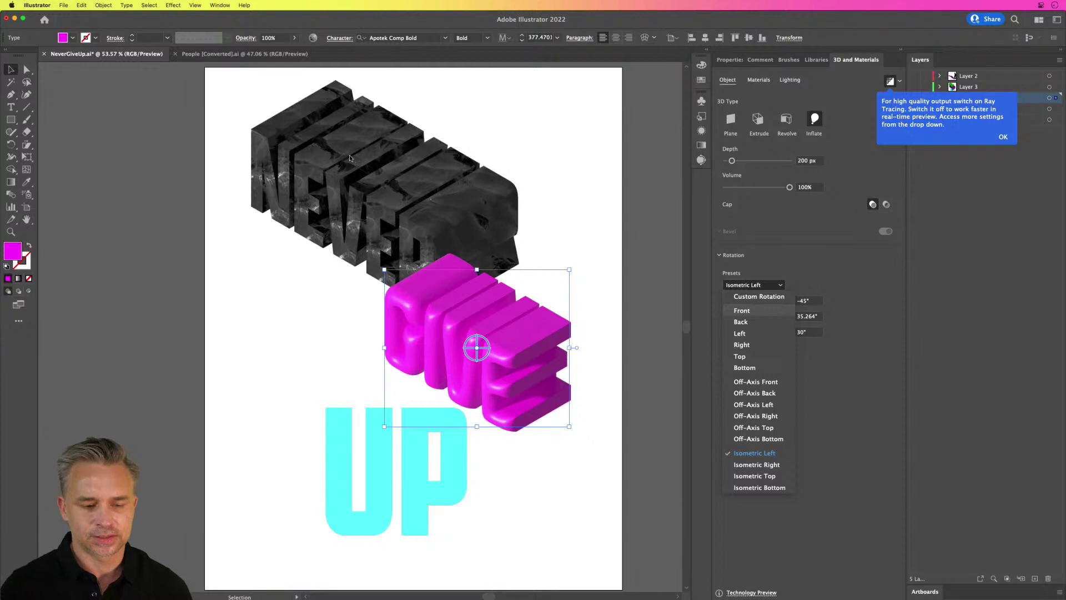
{"action": "key", "text": "Return"}
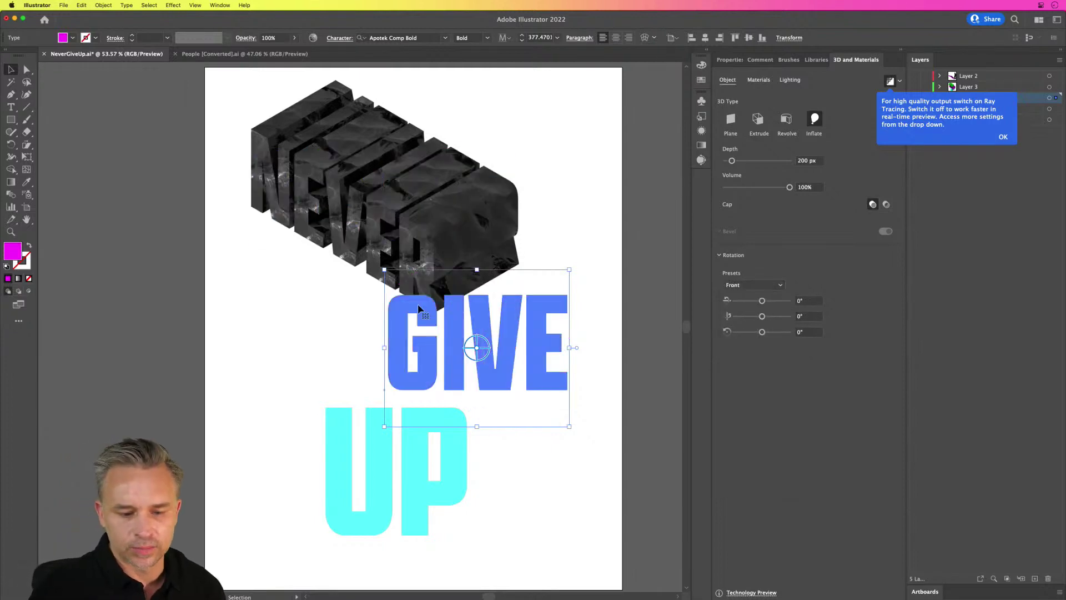
Set the 3D rotation preset of the word NEVER to Front and move it down to just above GIVE.
{"action": "left_click_drag", "start_coordinate": [289, 157], "coordinate": [306, 158]}
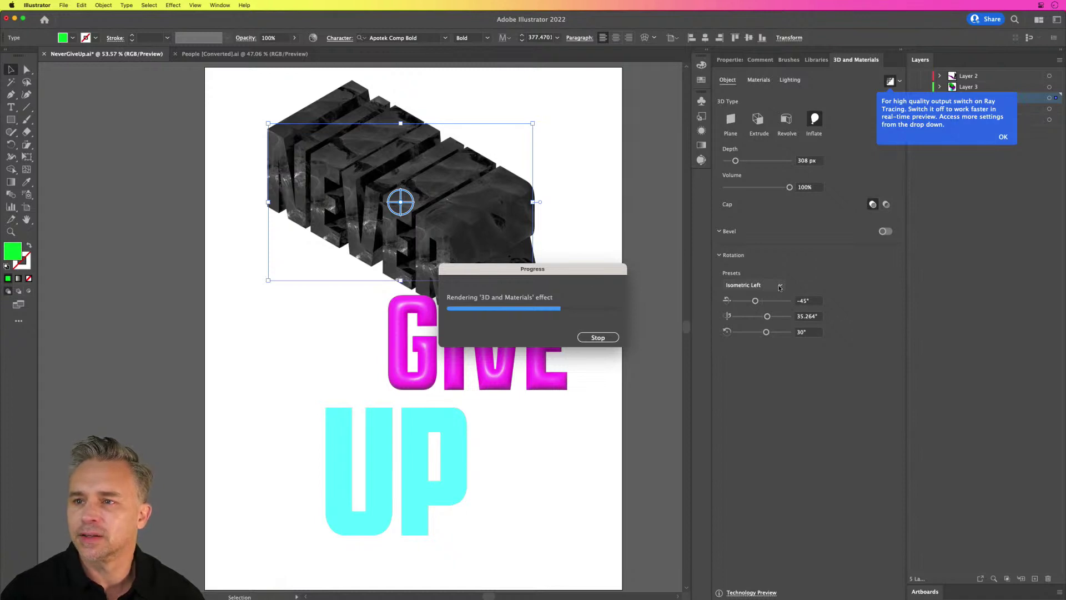
{"action": "left_click", "coordinate": [780, 287]}
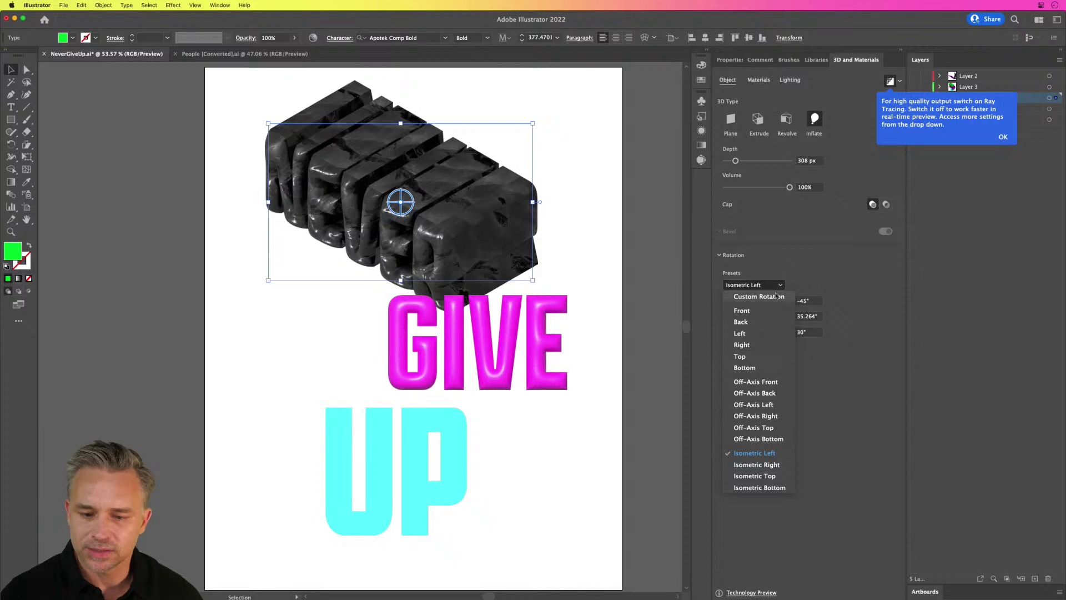
{"action": "left_click", "coordinate": [756, 318]}
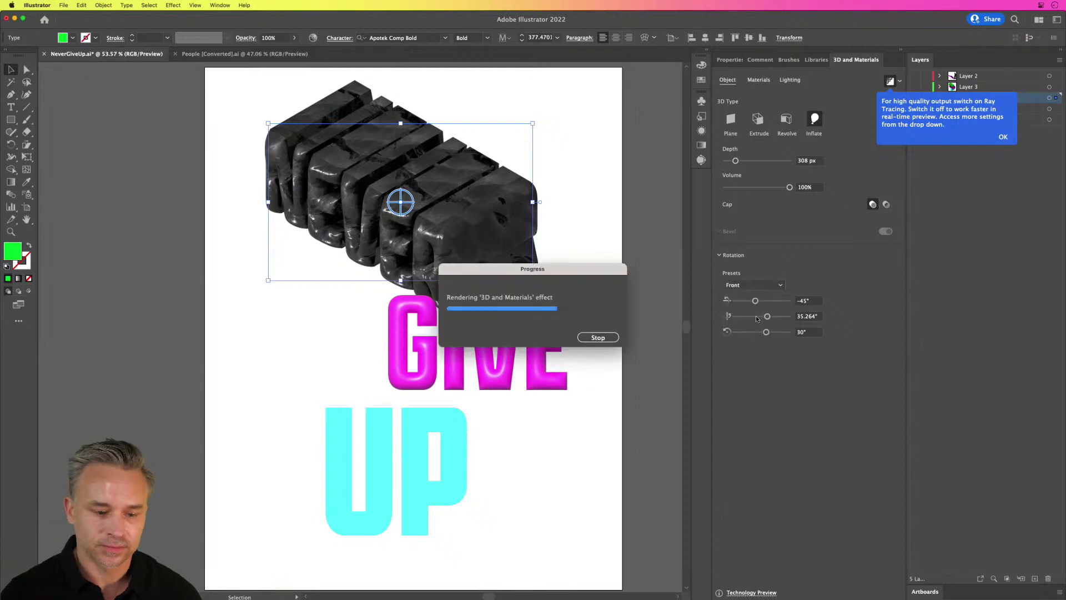
{"action": "left_click_drag", "start_coordinate": [294, 195], "coordinate": [289, 226]}
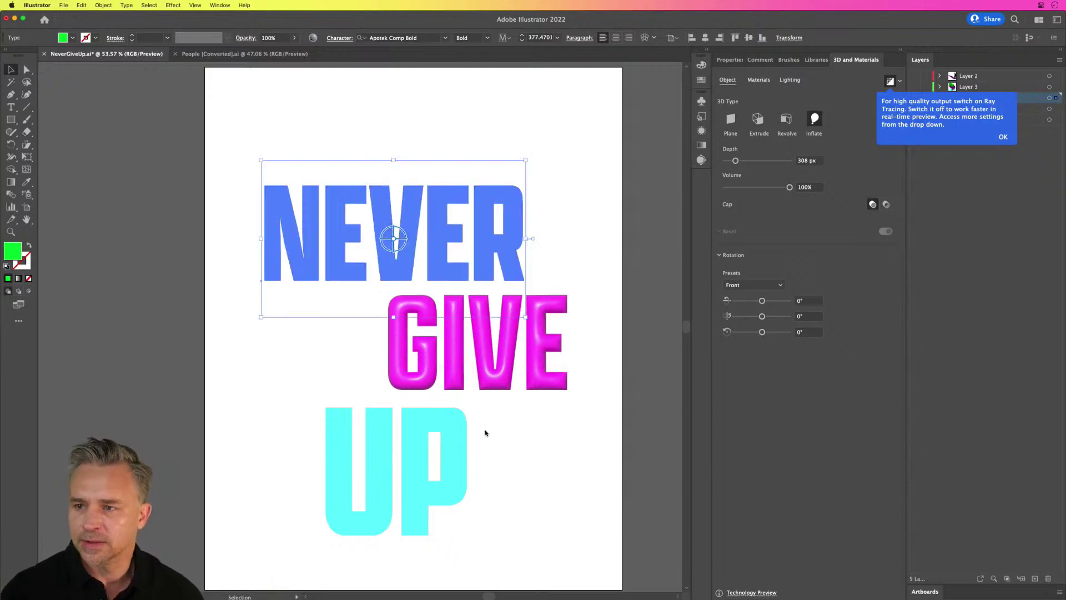
Shift the word UP about 44 px to the left and apply the Inflate 3D type to it.
{"action": "mouse_move", "coordinate": [351, 444]}
{"action": "left_mouse_down"}
{"action": "mouse_move", "coordinate": [429, 449]}
{"action": "mouse_move", "coordinate": [361, 449]}
{"action": "left_mouse_up"}
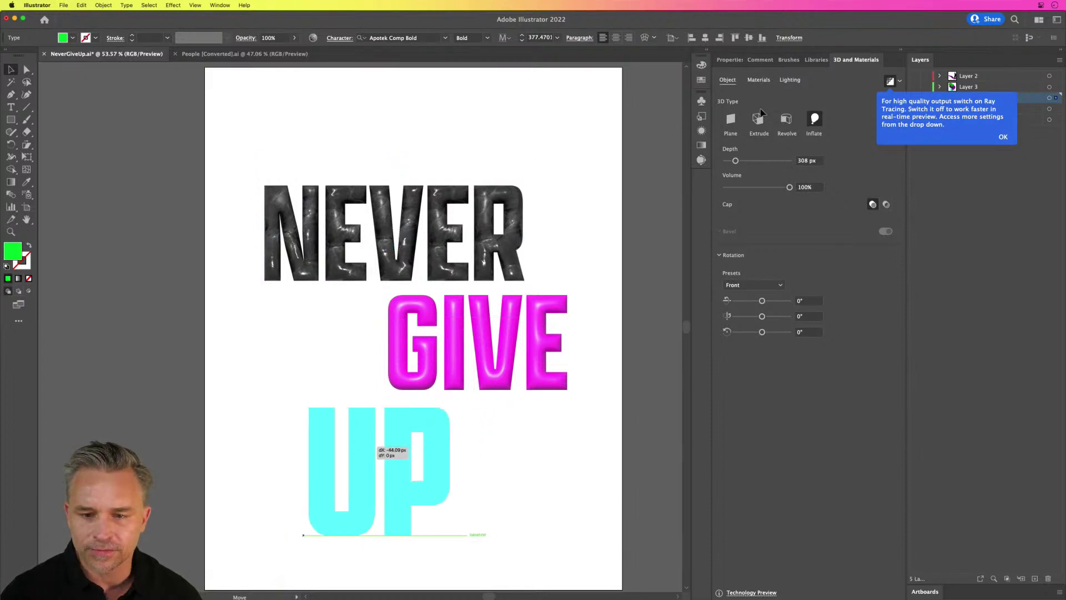
{"action": "left_click", "coordinate": [815, 119]}
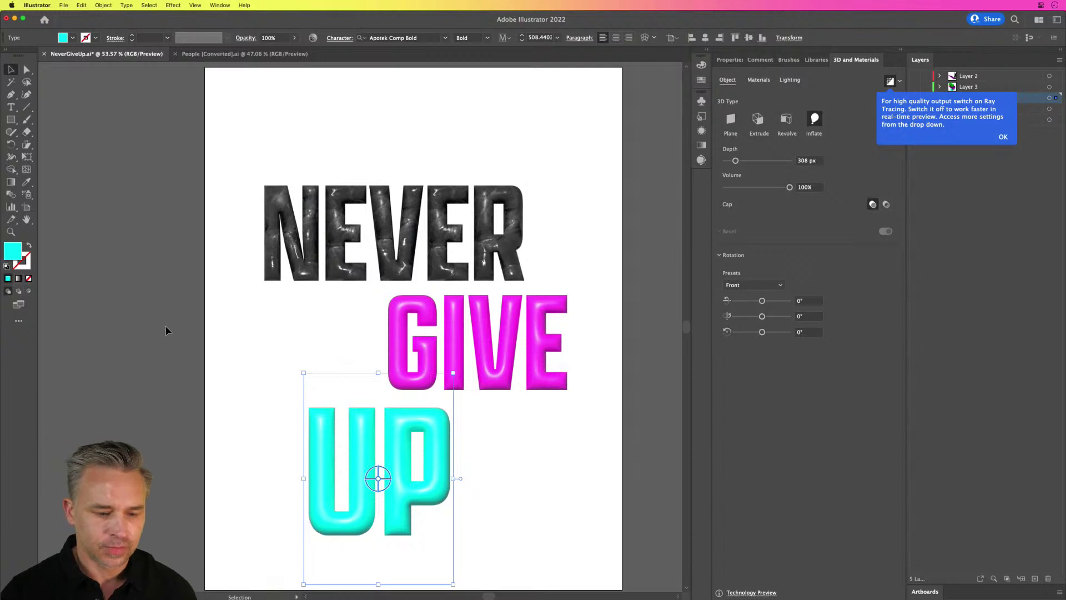
Left-align GIVE beneath NEVER, enlarged to match NEVER's width, and move all three words higher on the artboard.
{"action": "left_click_drag", "start_coordinate": [397, 320], "coordinate": [272, 312]}
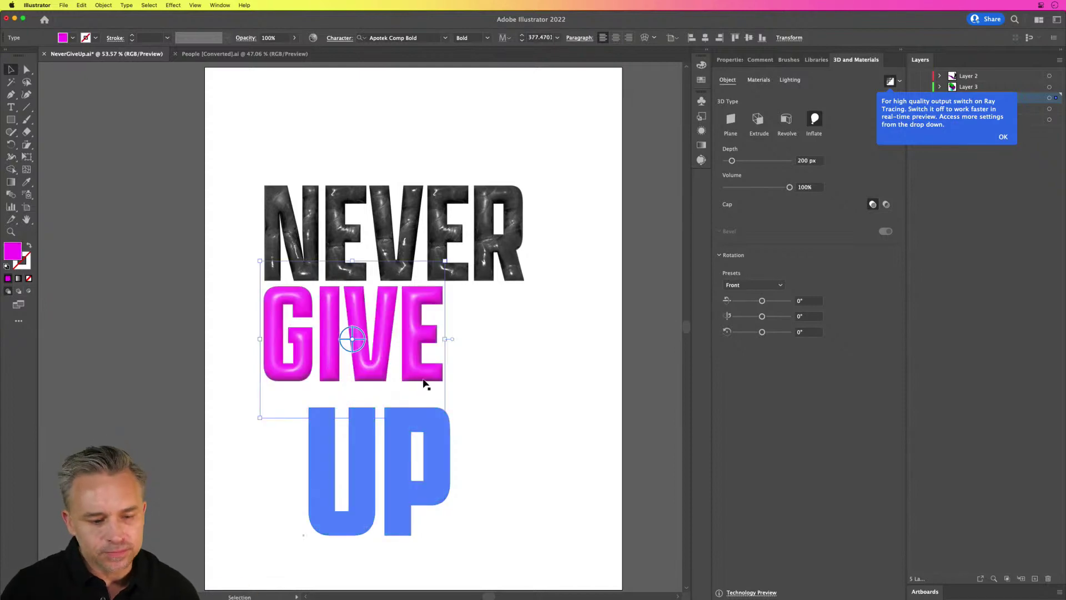
{"action": "left_click_drag", "start_coordinate": [448, 420], "coordinate": [522, 471]}
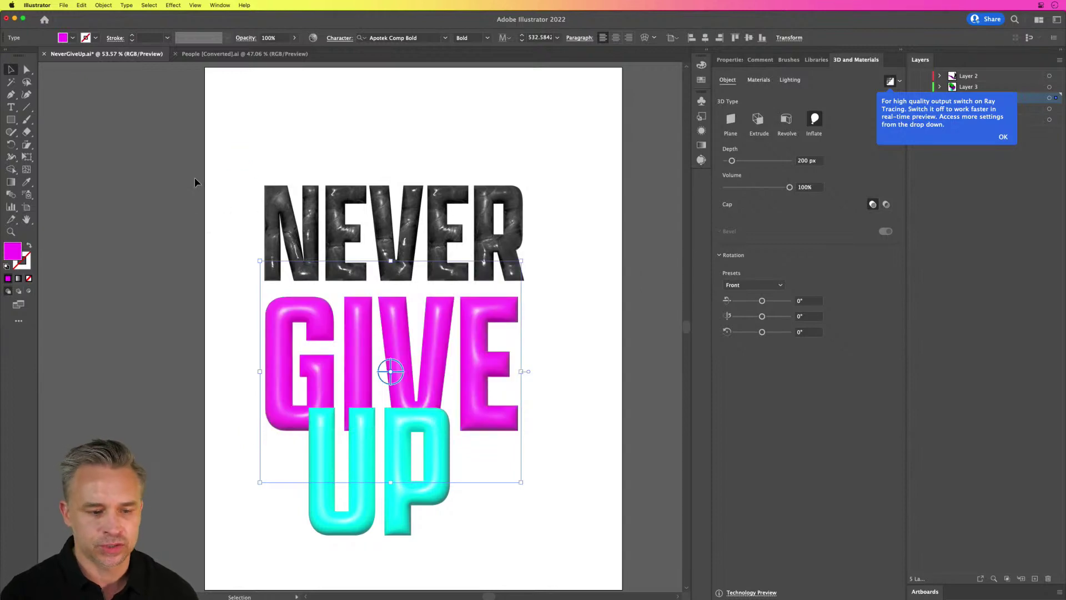
{"action": "left_click_drag", "start_coordinate": [194, 179], "coordinate": [552, 372]}
{"action": "left_click_drag", "start_coordinate": [400, 330], "coordinate": [407, 276]}
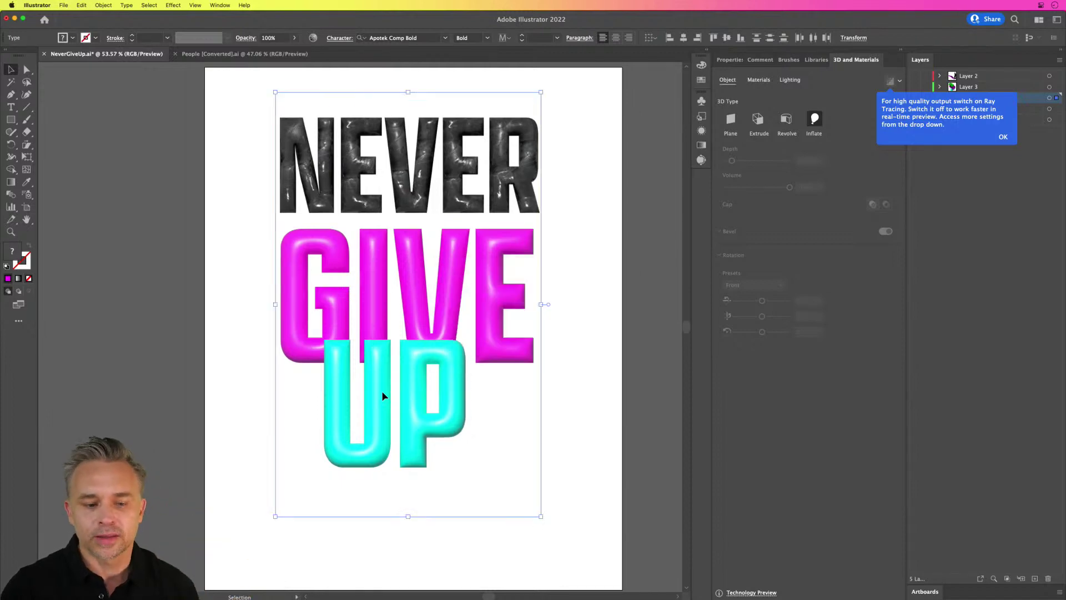
Enlarge UP to match the width of GIVE and place it directly beneath GIVE.
{"action": "left_click_drag", "start_coordinate": [337, 418], "coordinate": [405, 455]}
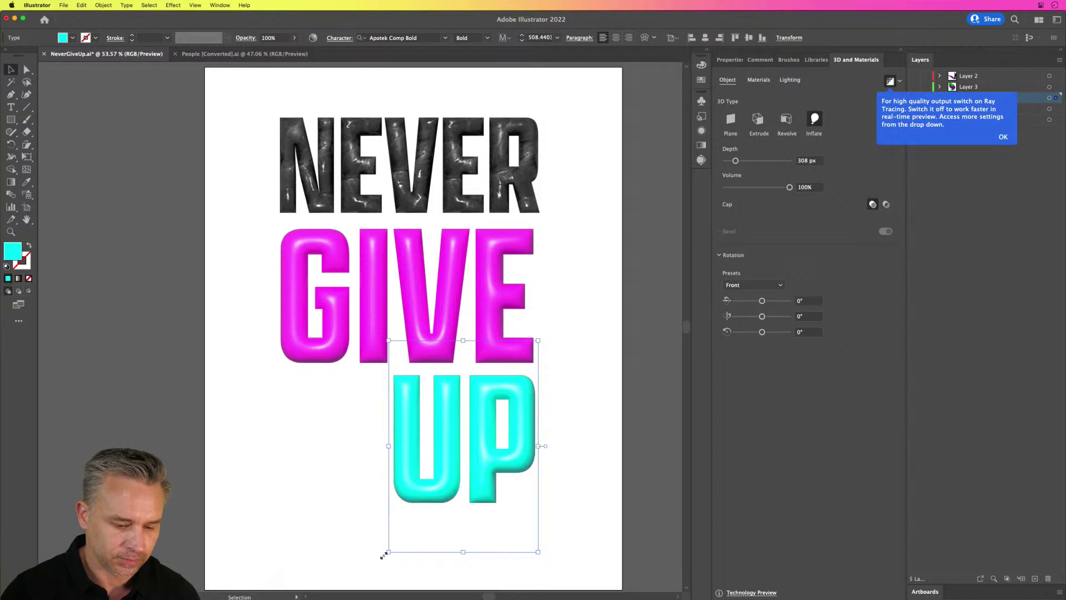
{"action": "left_click_drag", "start_coordinate": [382, 552], "coordinate": [239, 565]}
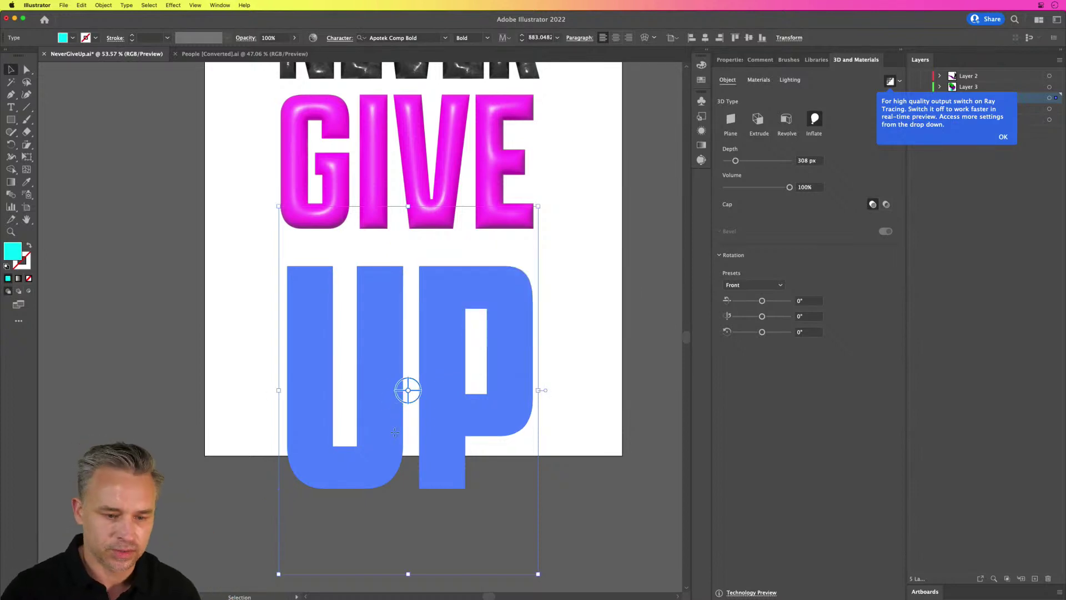
{"action": "left_click_drag", "start_coordinate": [403, 430], "coordinate": [392, 411]}
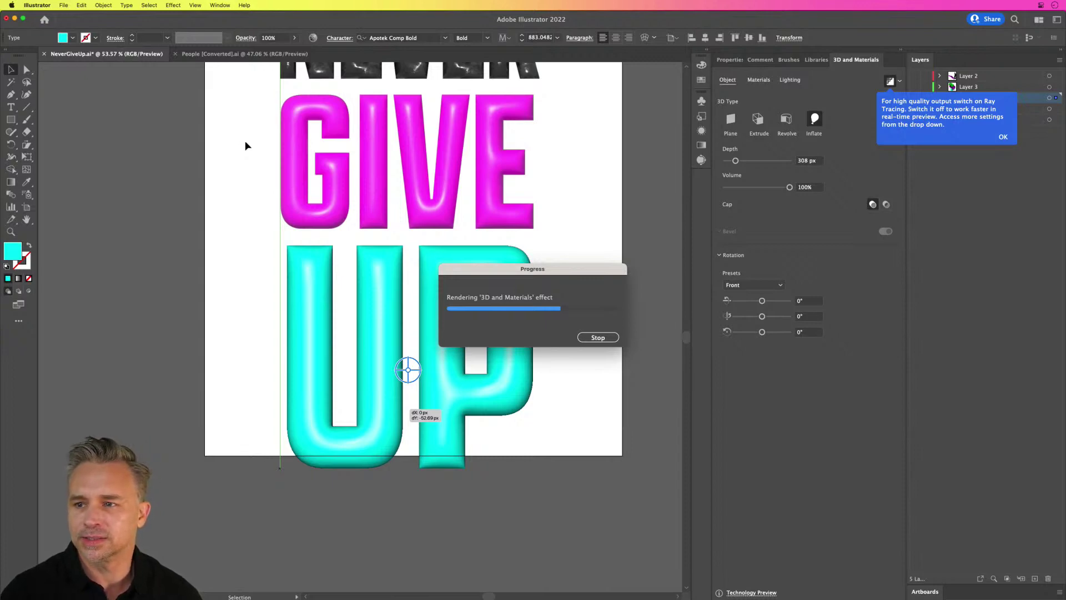
{"action": "key", "text": "Escape"}
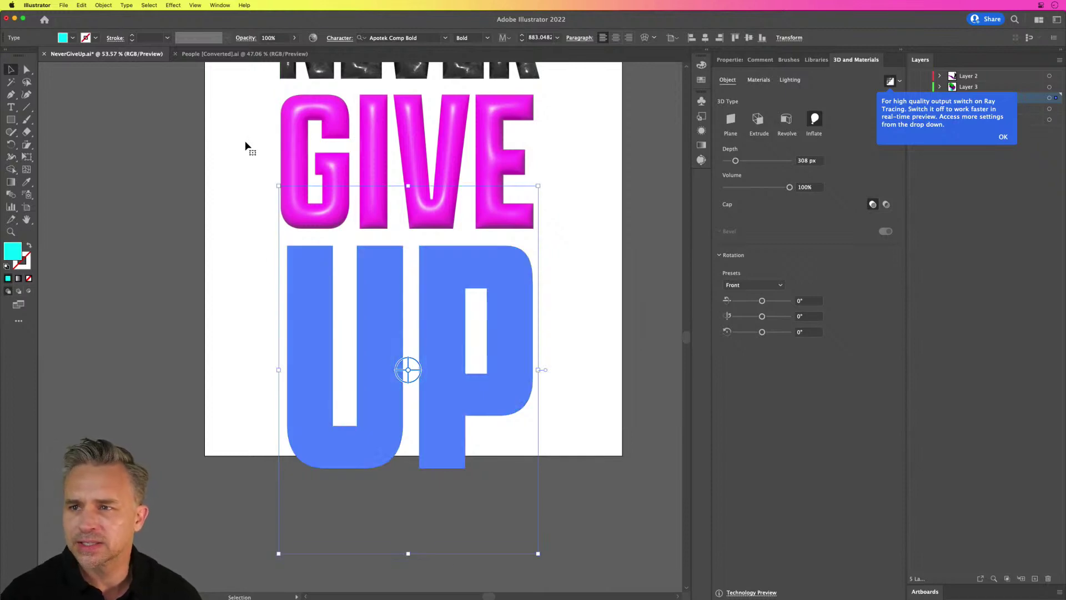
{"action": "left_click_drag", "start_coordinate": [254, 202], "coordinate": [231, 309]}
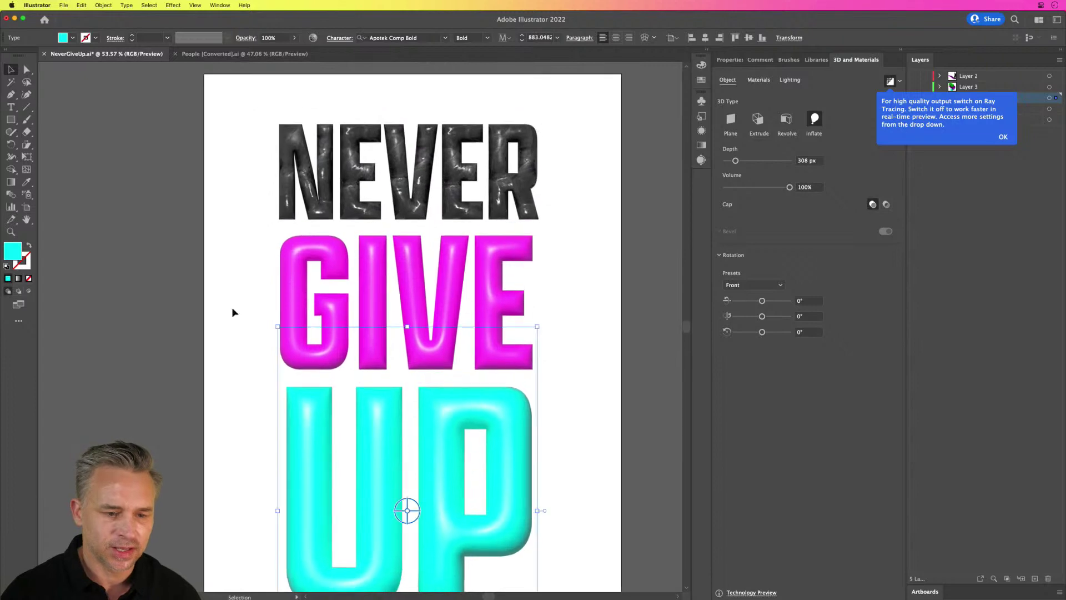
Move all three words up about 71 px and right about 3 px, and deselect them.
{"action": "key", "text": "super+a"}
{"action": "left_click_drag", "start_coordinate": [430, 461], "coordinate": [432, 438]}
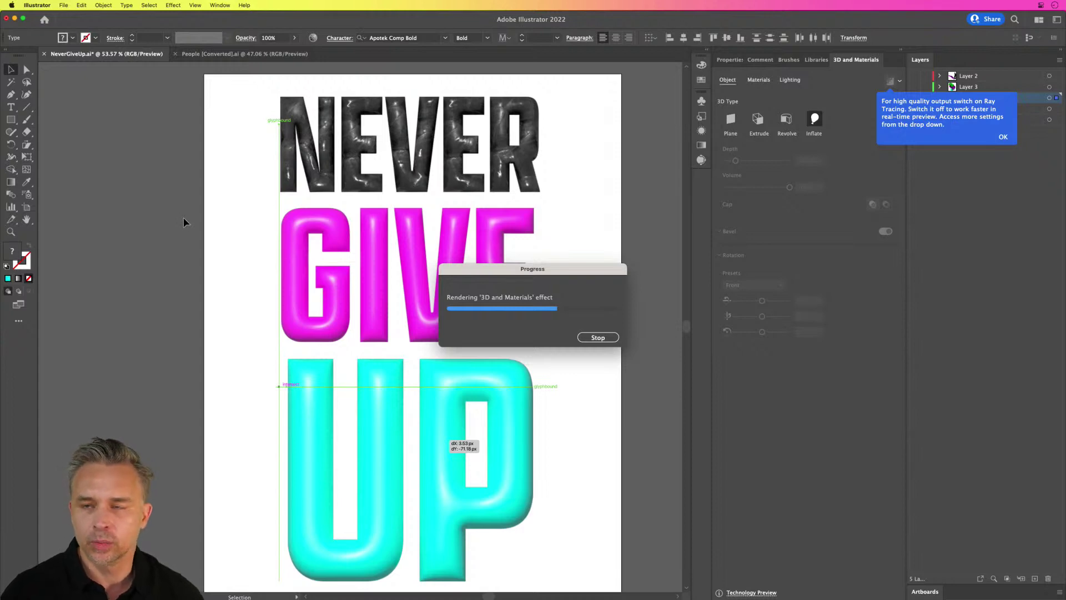
{"action": "left_click", "coordinate": [222, 234]}
Apply the cream-coloured brick "Heavy Gold..." material to the word GIVE.
{"action": "left_click", "coordinate": [371, 272]}
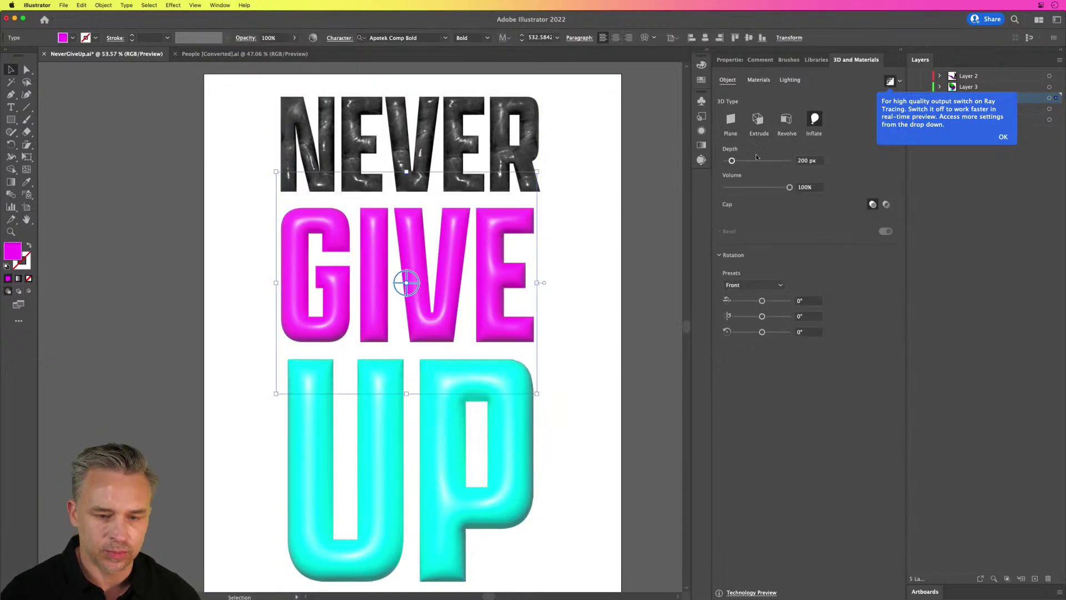
{"action": "left_click", "coordinate": [764, 82]}
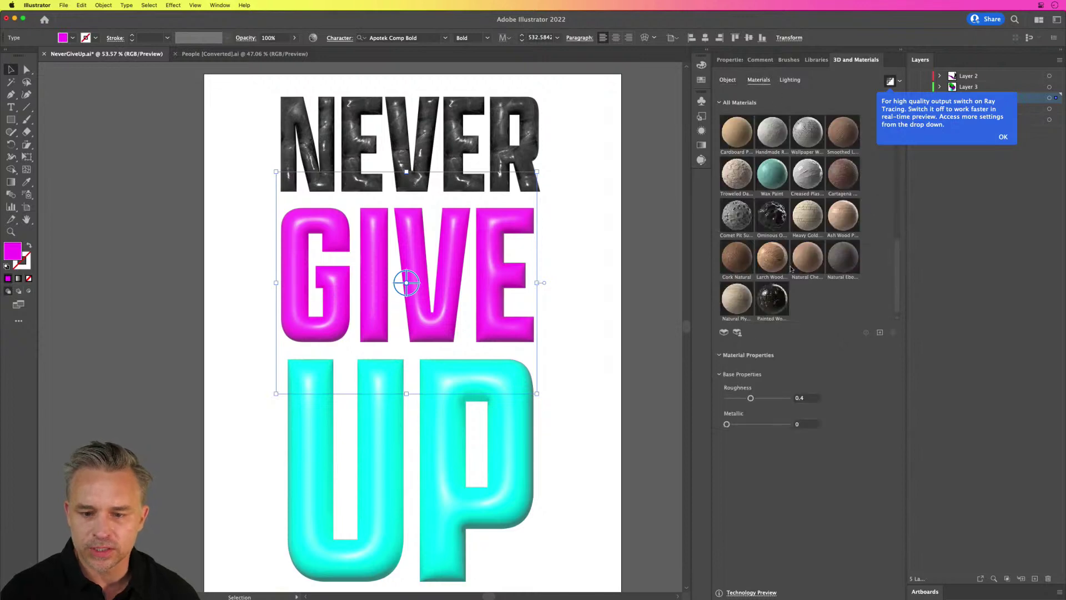
{"action": "left_click", "coordinate": [824, 218]}
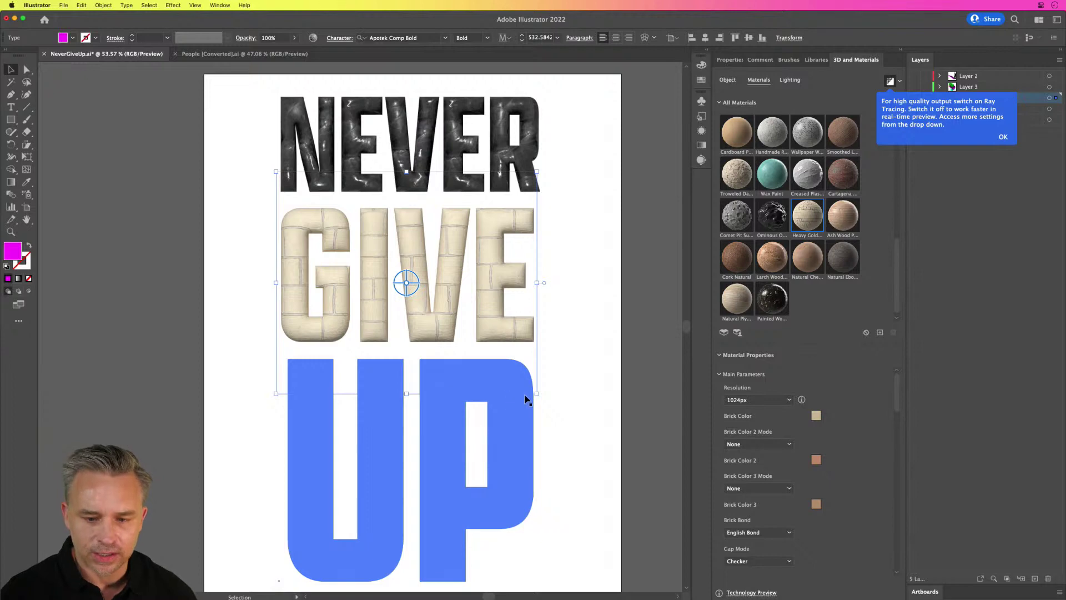
Apply the Painted Wood Parquet Cube material to the word UP and deselect it.
{"action": "left_click", "coordinate": [519, 394]}
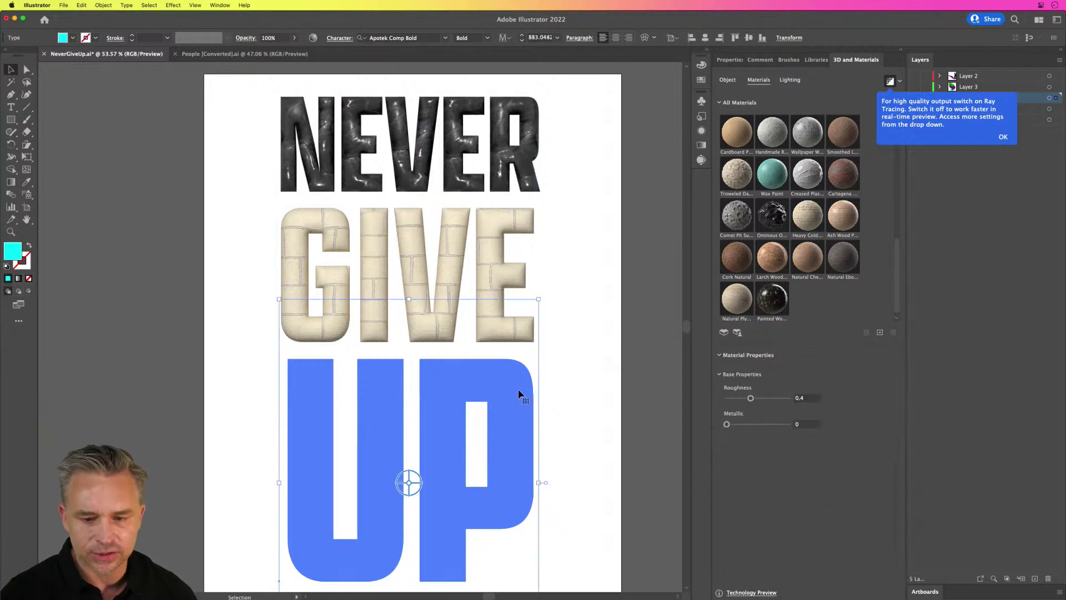
{"action": "left_click", "coordinate": [765, 306]}
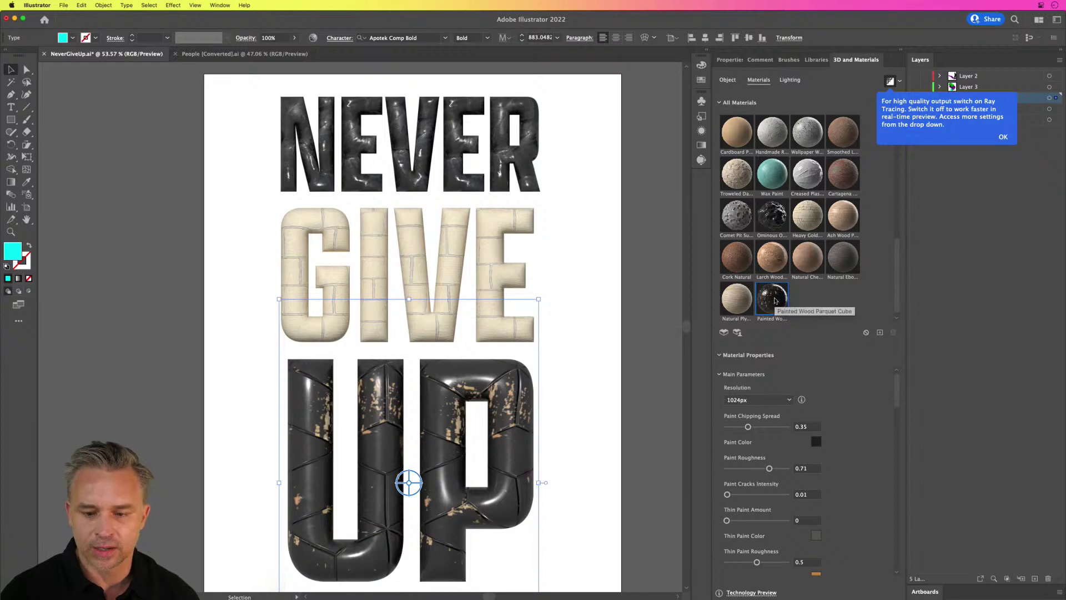
{"action": "left_click", "coordinate": [597, 381]}
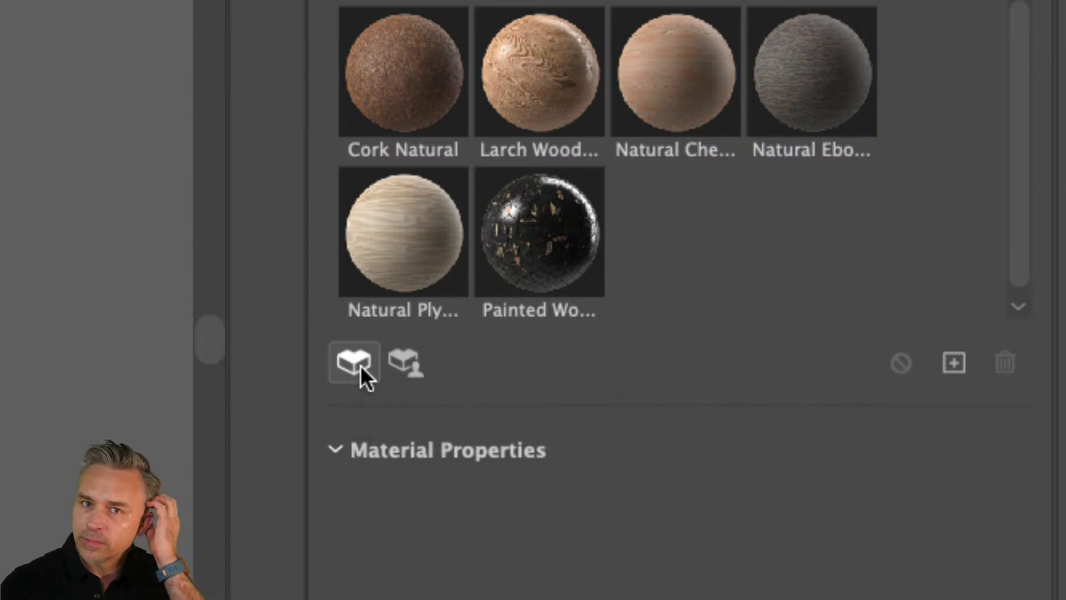
Open the Adobe Substance 3D Community Assets website and download the Tile Stone 3D and 3D Panel materials.
{"action": "left_click", "coordinate": [404, 361]}
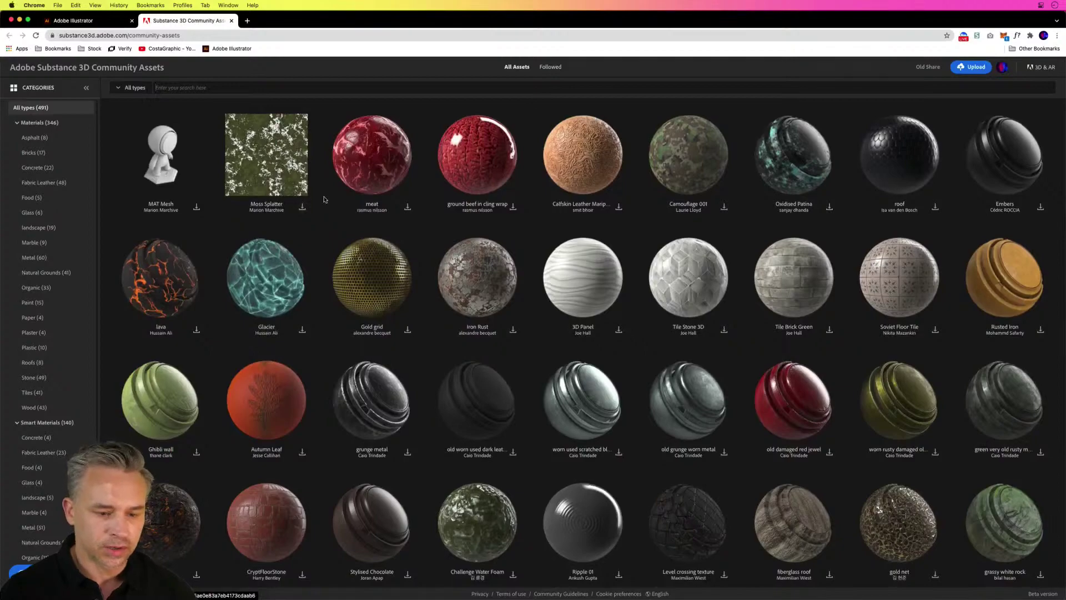
{"action": "scroll", "coordinate": [325, 198], "scroll_direction": "down", "scroll_amount": 10}
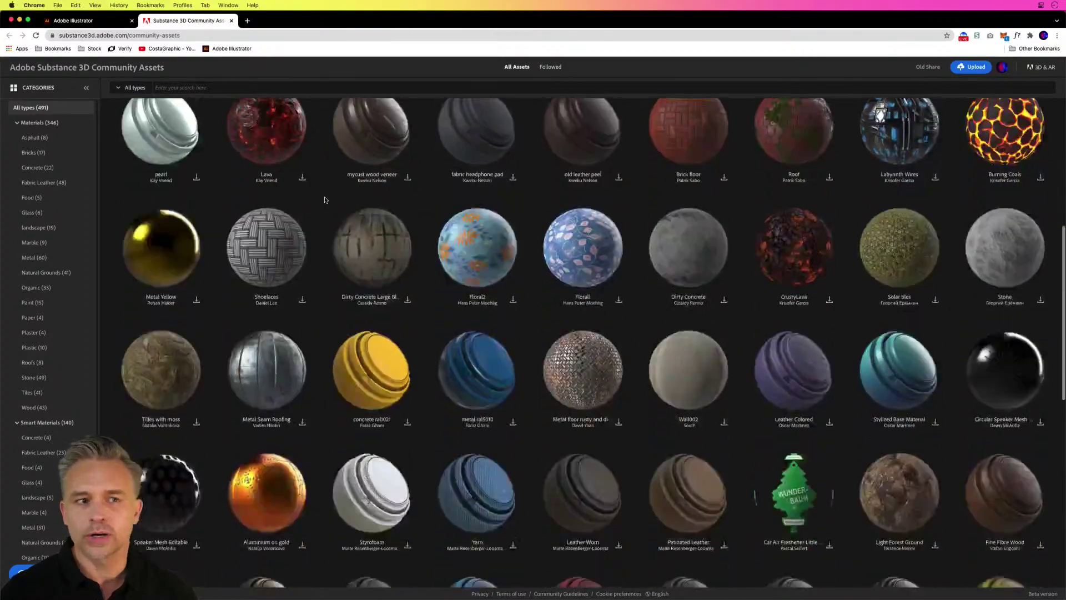
{"action": "scroll", "coordinate": [776, 168], "scroll_direction": "up", "scroll_amount": 5}
{"action": "scroll", "coordinate": [776, 169], "scroll_direction": "up", "scroll_amount": 2}
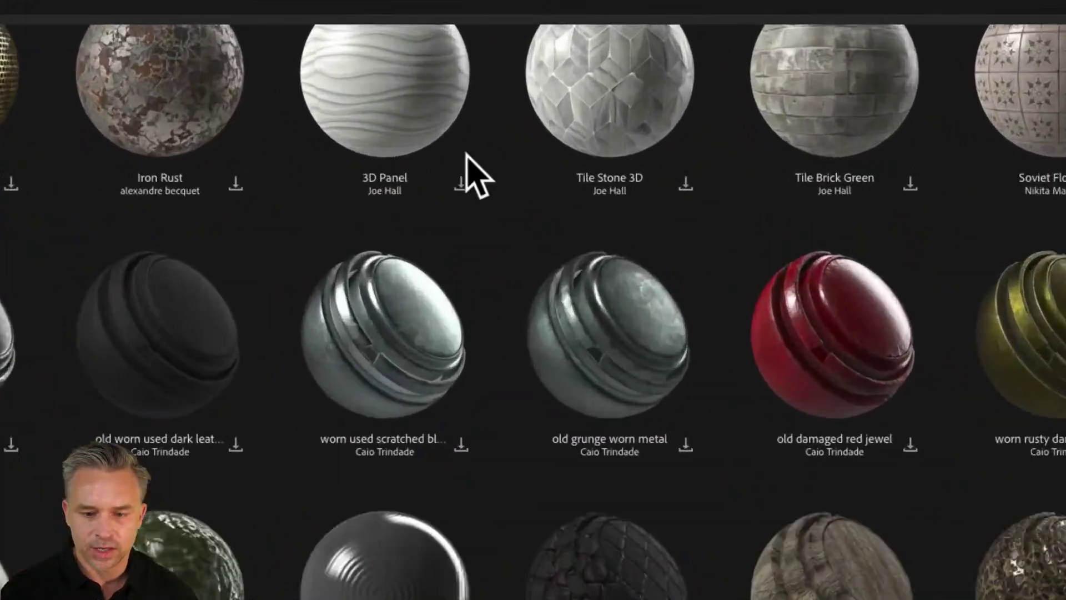
{"action": "scroll", "coordinate": [428, 23], "scroll_direction": "up", "scroll_amount": 4}
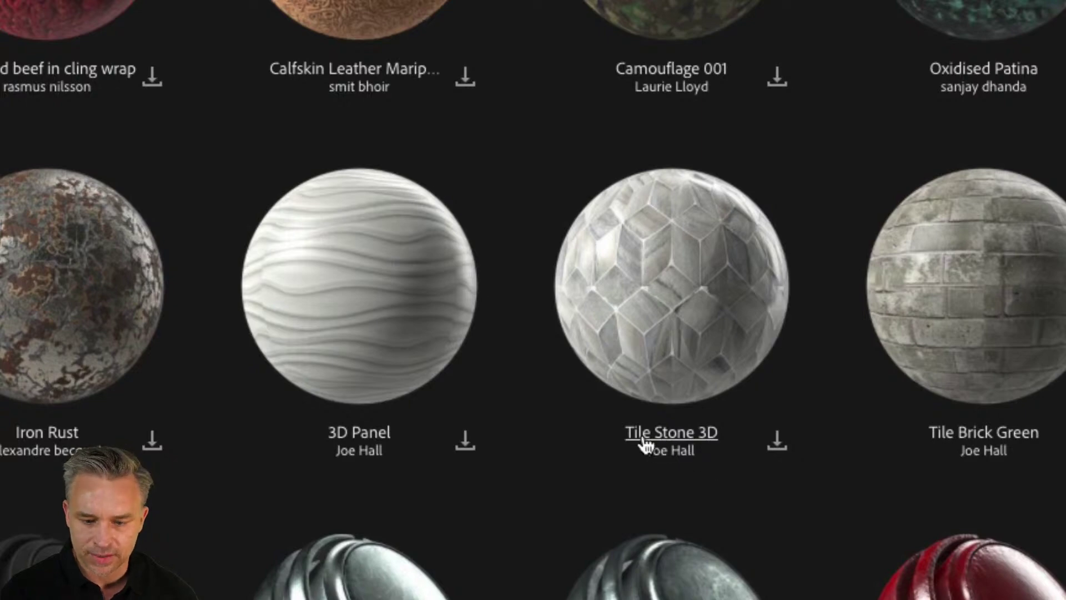
{"action": "left_click", "coordinate": [777, 441]}
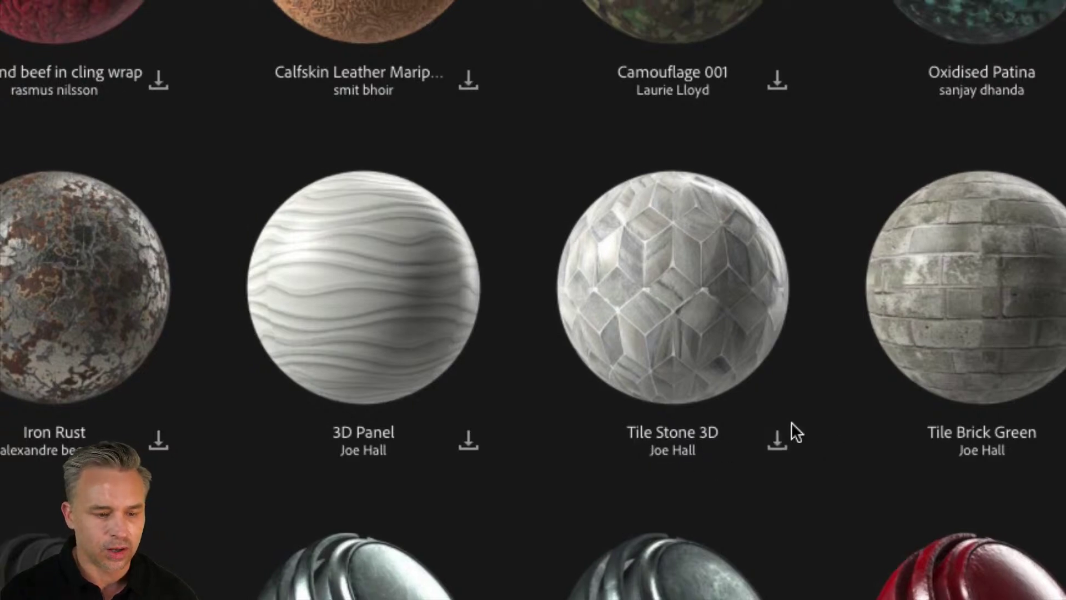
{"action": "left_click", "coordinate": [467, 444]}
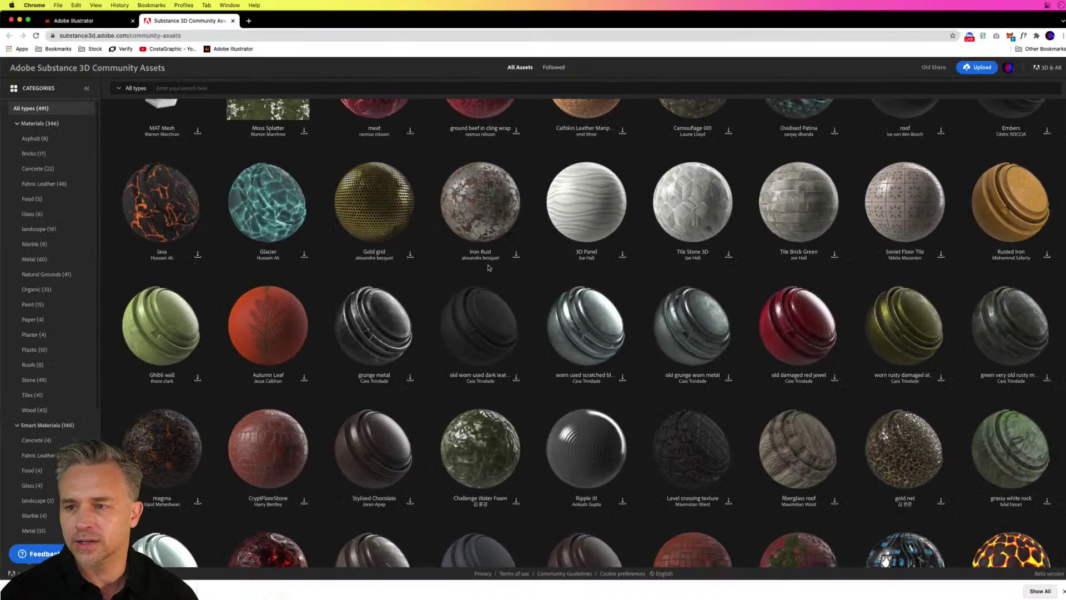
Browse the community assets and filter them to the Metal materials category.
{"action": "scroll", "coordinate": [585, 265], "scroll_direction": "down", "scroll_amount": 1}
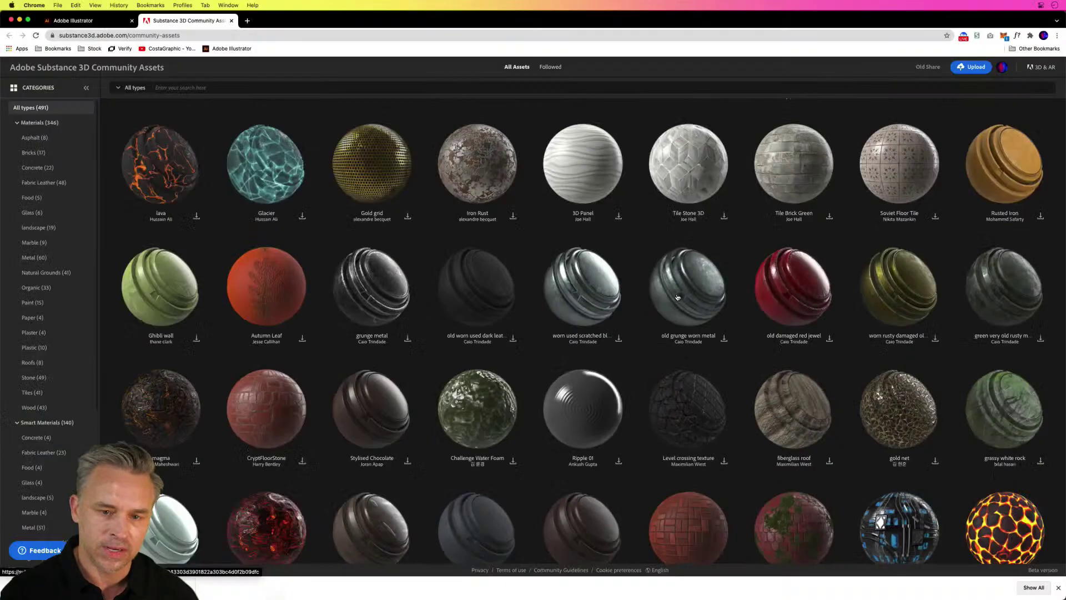
{"action": "scroll", "coordinate": [368, 240], "scroll_direction": "down", "scroll_amount": 2}
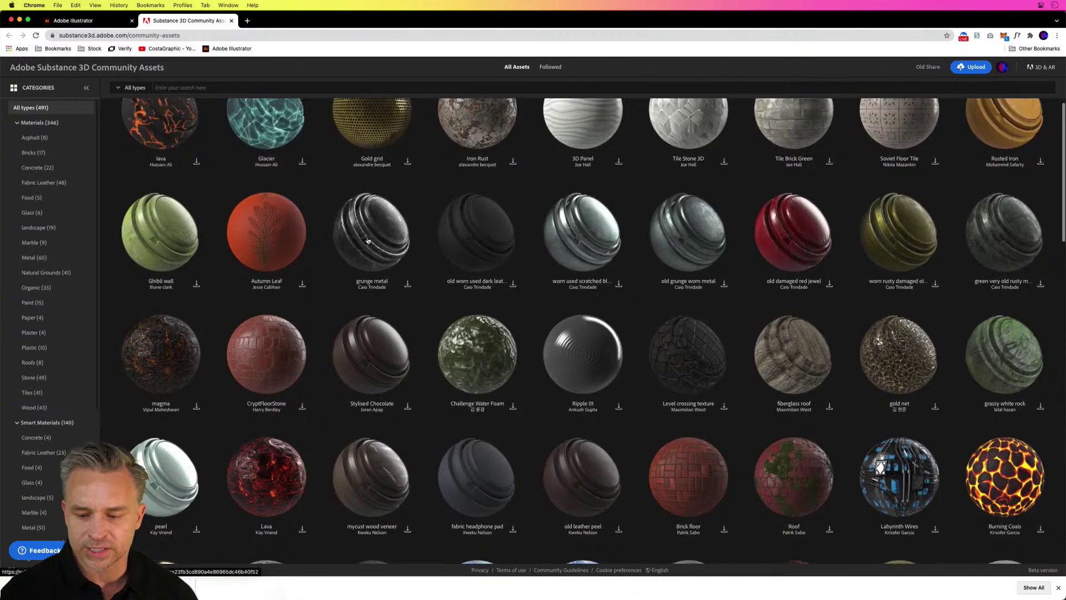
{"action": "scroll", "coordinate": [367, 239], "scroll_direction": "down", "scroll_amount": 6}
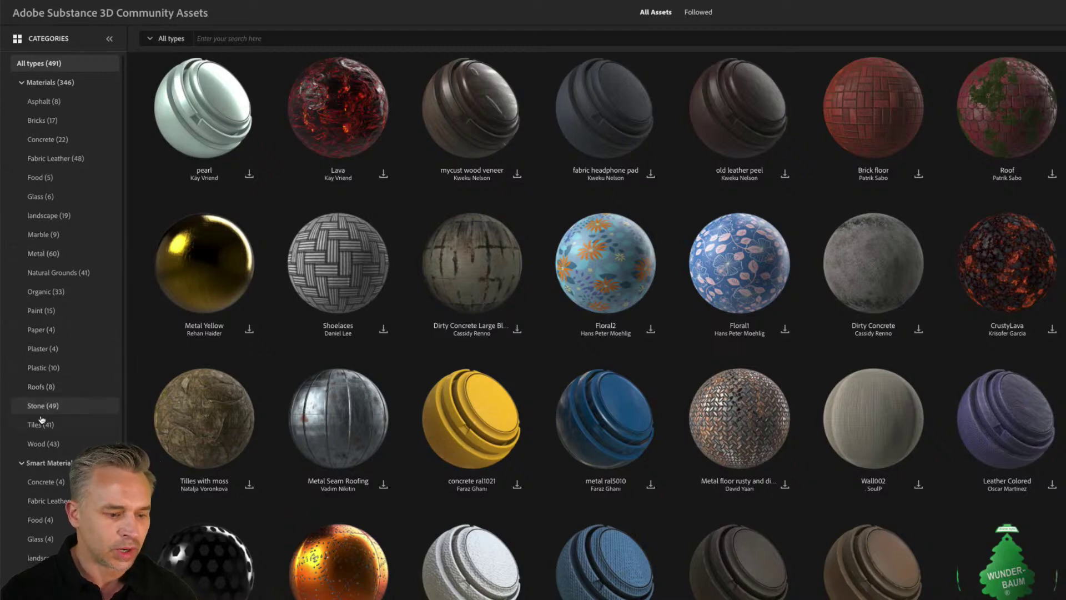
{"action": "left_click", "coordinate": [42, 254]}
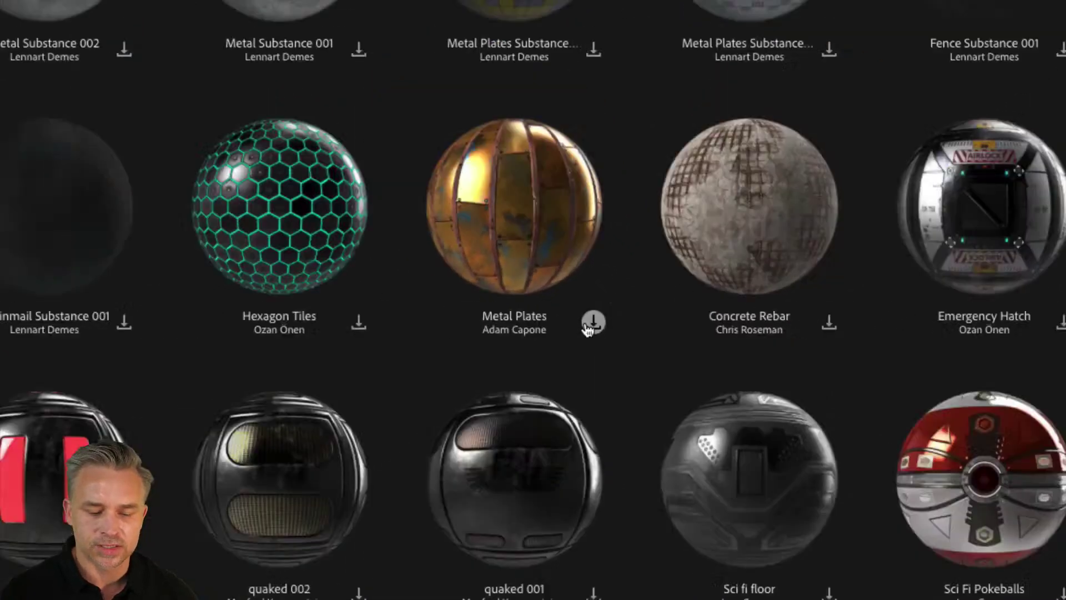
Download the Metal Plates material from the community assets and switch back to Illustrator.
{"action": "left_click", "coordinate": [593, 322]}
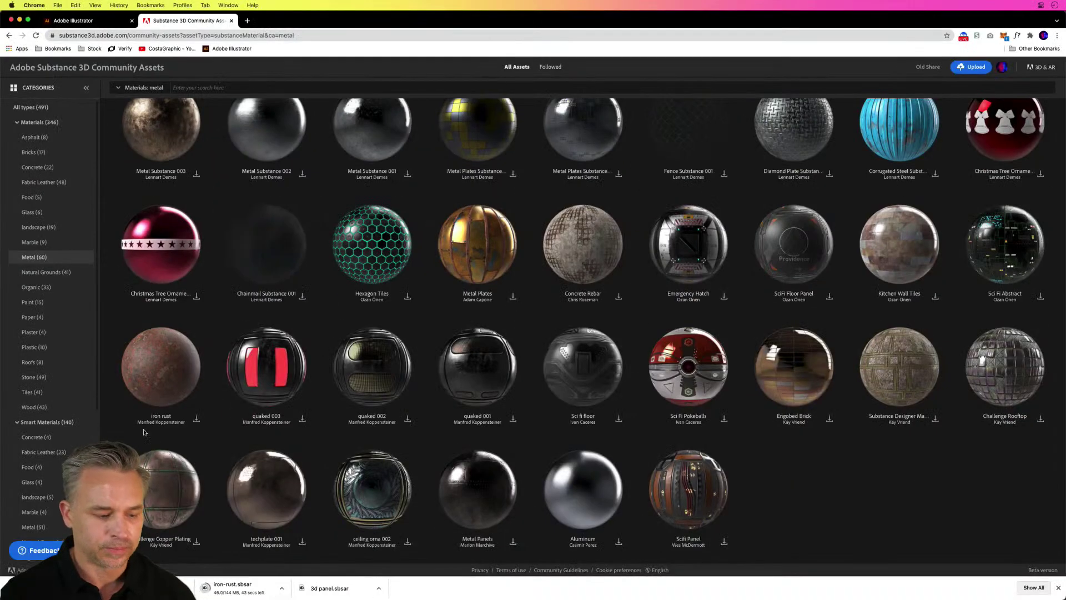
{"action": "mouse_move", "coordinate": [270, 591]}
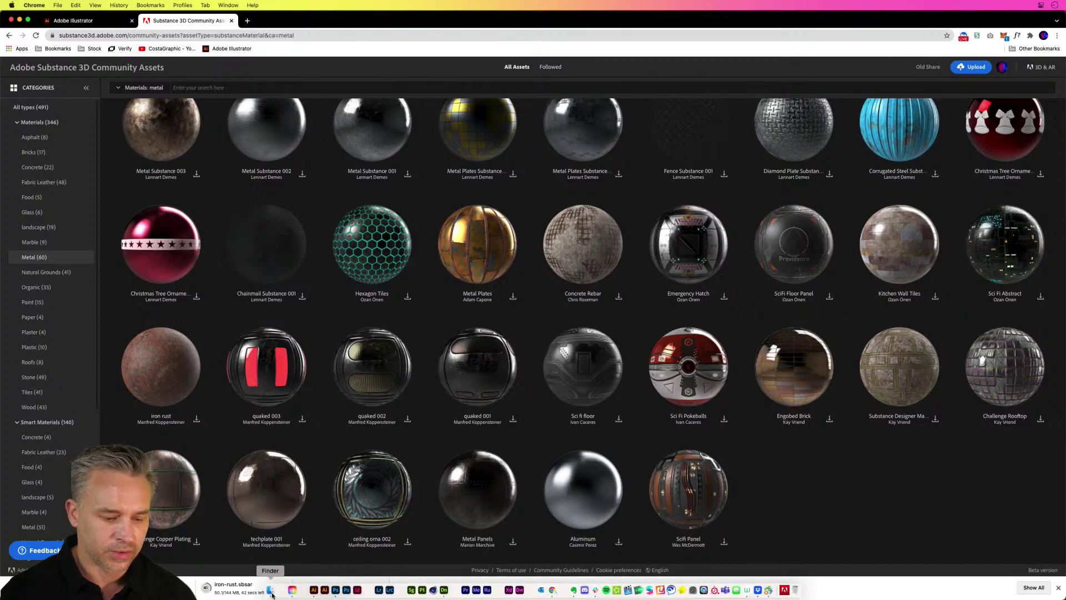
{"action": "left_click", "coordinate": [314, 590]}
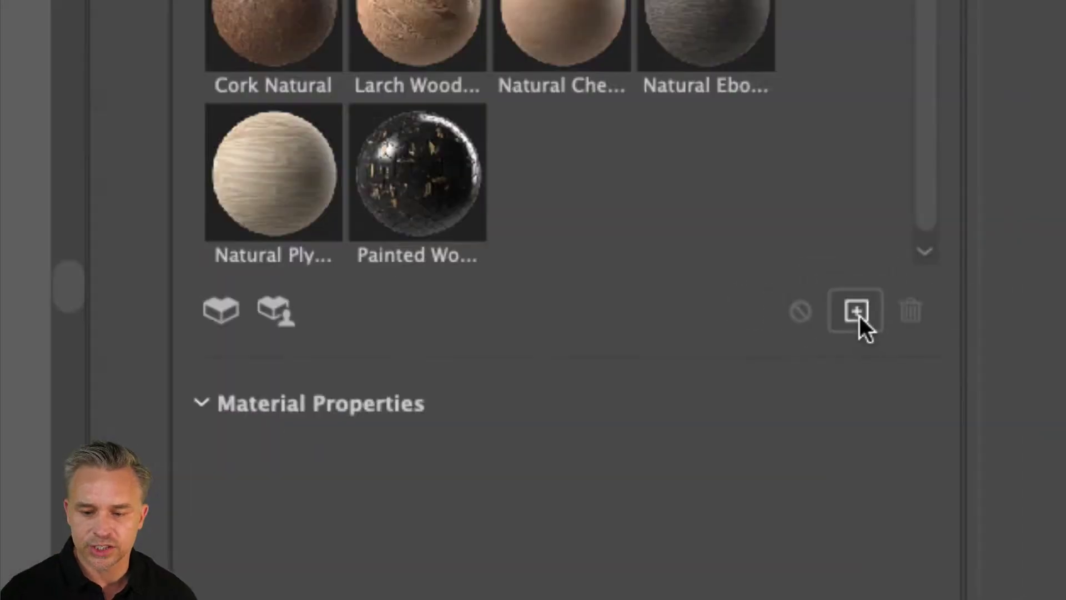
Import metal.sbsar, metal_floor_rusty.sbsar and 3d panel.sbsar from the Downloads folder into the materials library.
{"action": "left_click", "coordinate": [879, 333]}
{"action": "left_click", "coordinate": [305, 299]}
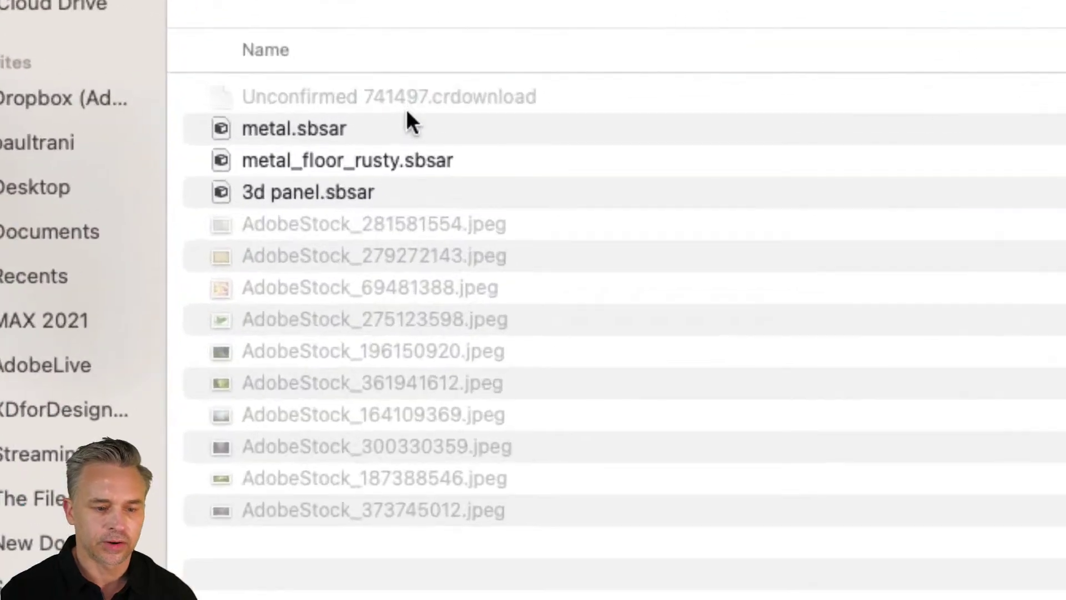
{"action": "left_click", "coordinate": [358, 121]}
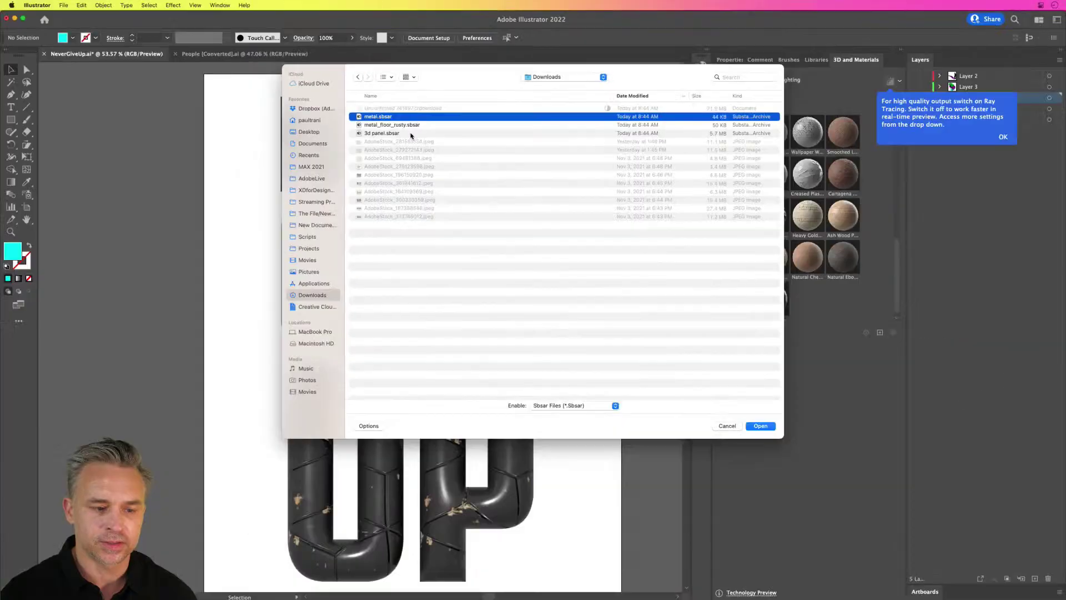
{"action": "left_click", "coordinate": [367, 133], "text": "shift"}
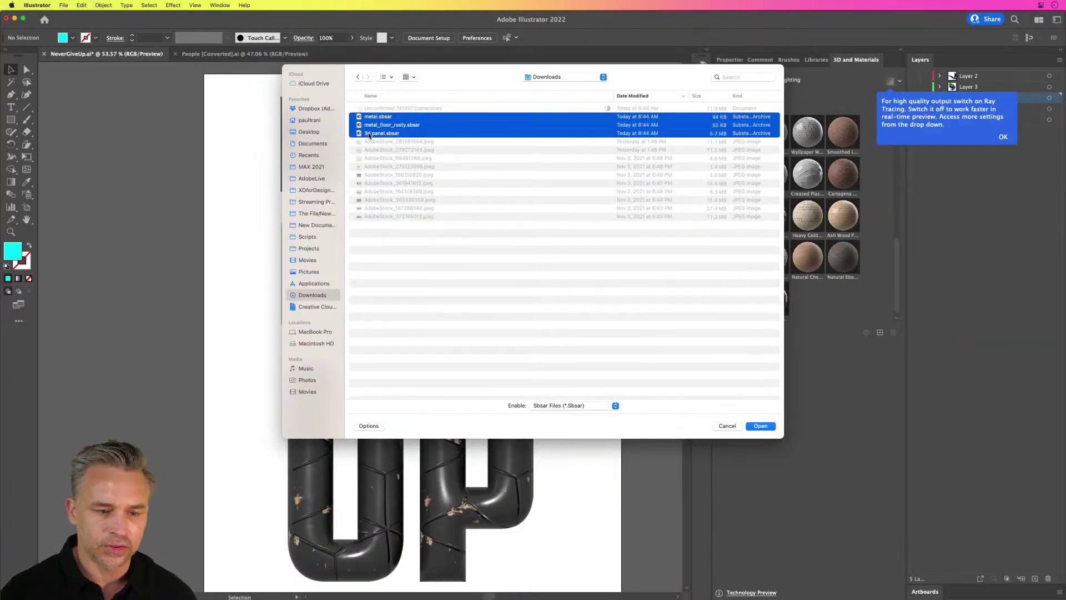
{"action": "left_click", "coordinate": [756, 426]}
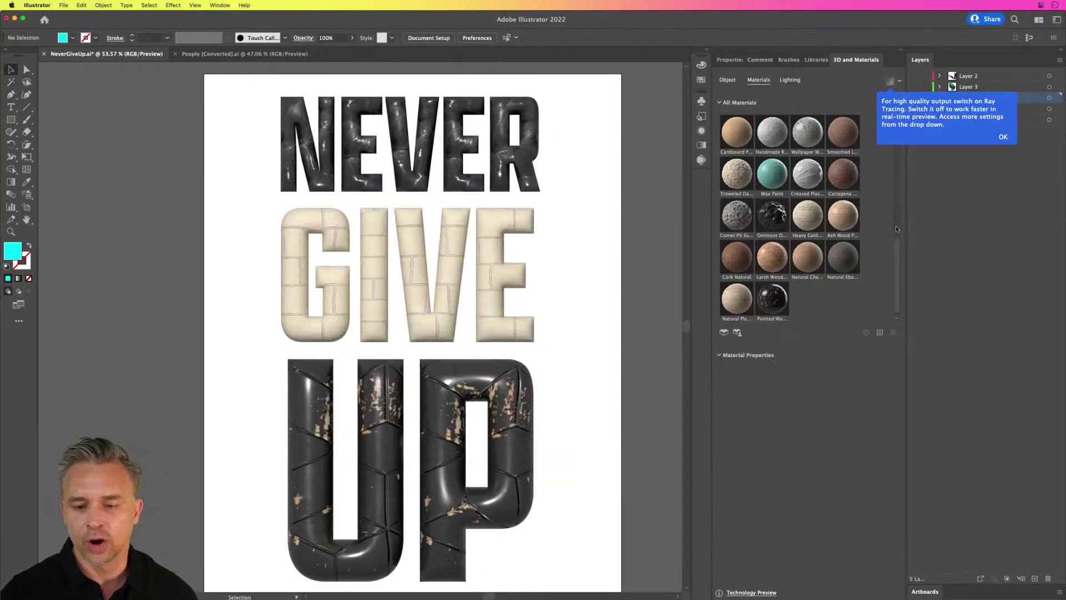
Apply the imported Metal material to the word NEVER and replace it with the imported "Metal floor r..." material.
{"action": "left_click_drag", "start_coordinate": [898, 206], "coordinate": [896, 118]}
{"action": "left_click", "coordinate": [718, 178]}
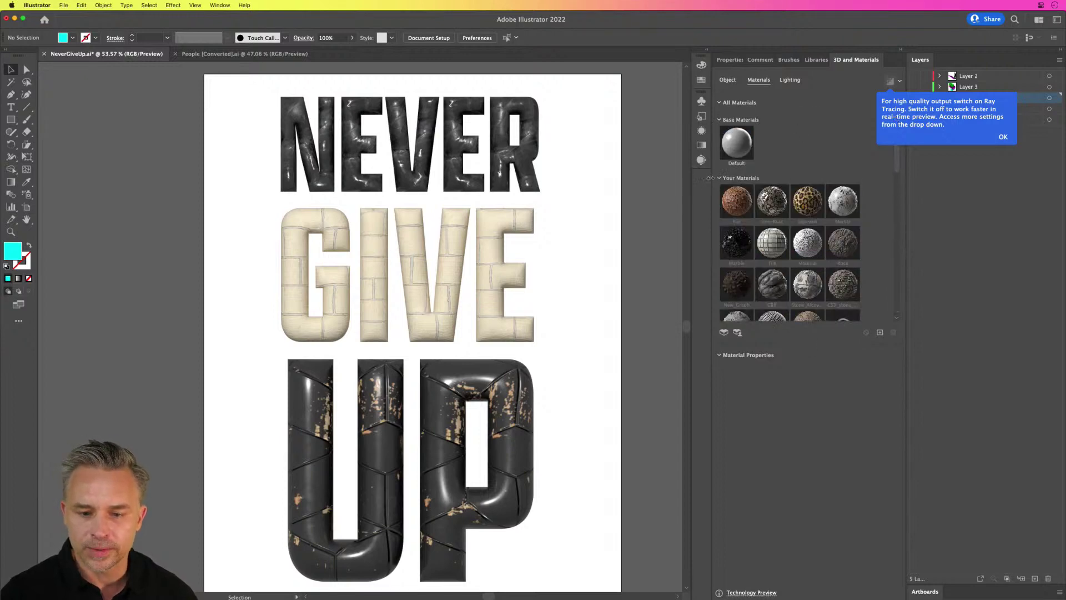
{"action": "scroll", "coordinate": [896, 165], "scroll_direction": "down", "scroll_amount": 1}
{"action": "scroll", "coordinate": [896, 165], "scroll_direction": "down", "scroll_amount": 2}
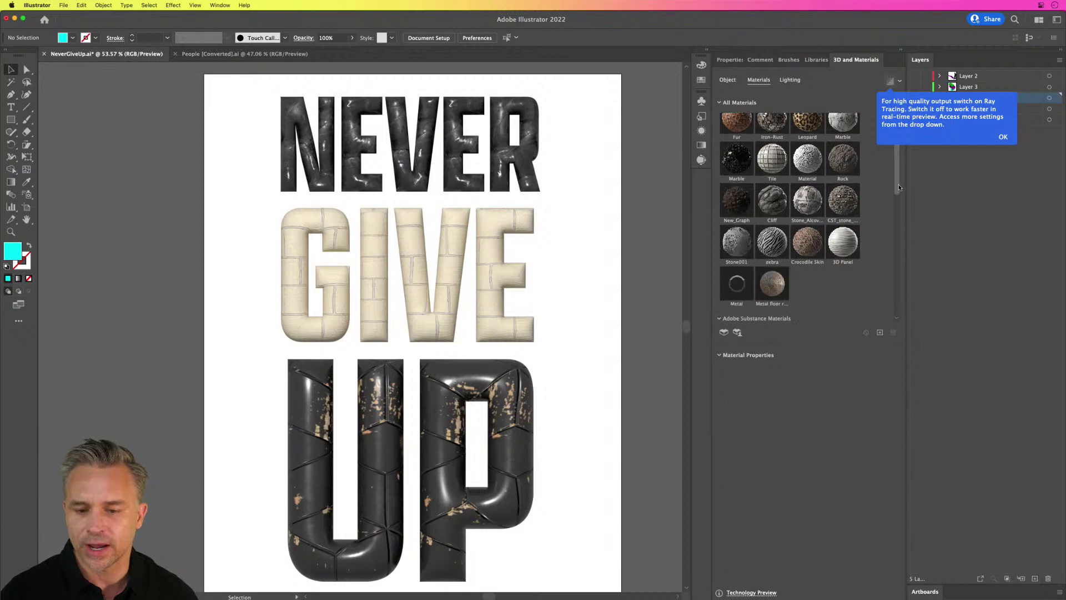
{"action": "scroll", "coordinate": [808, 273], "scroll_direction": "up", "scroll_amount": 3}
{"action": "scroll", "coordinate": [762, 292], "scroll_direction": "down", "scroll_amount": 4}
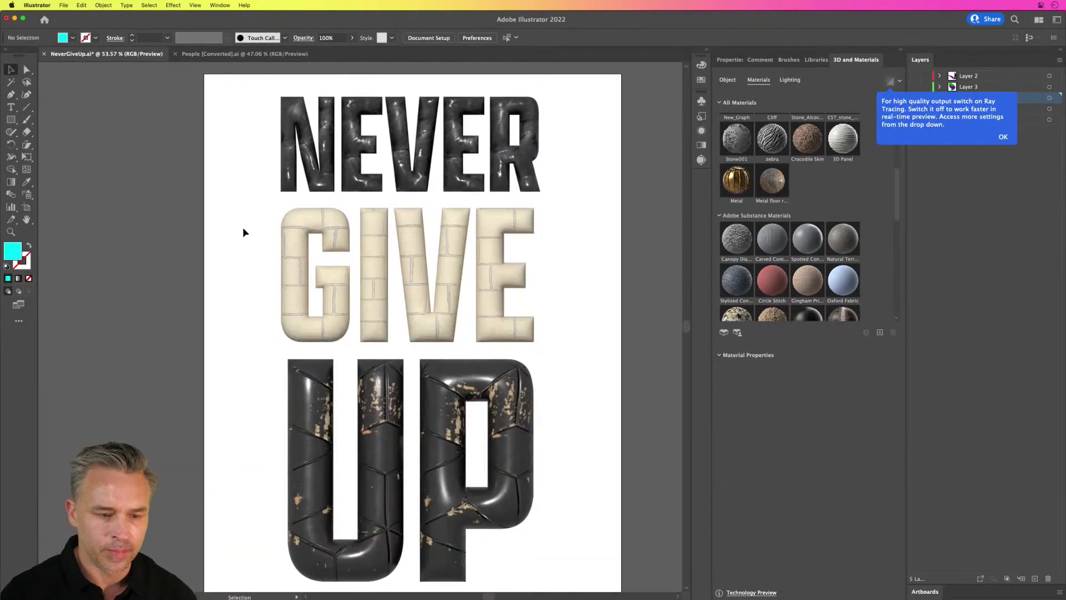
{"action": "left_click", "coordinate": [361, 155]}
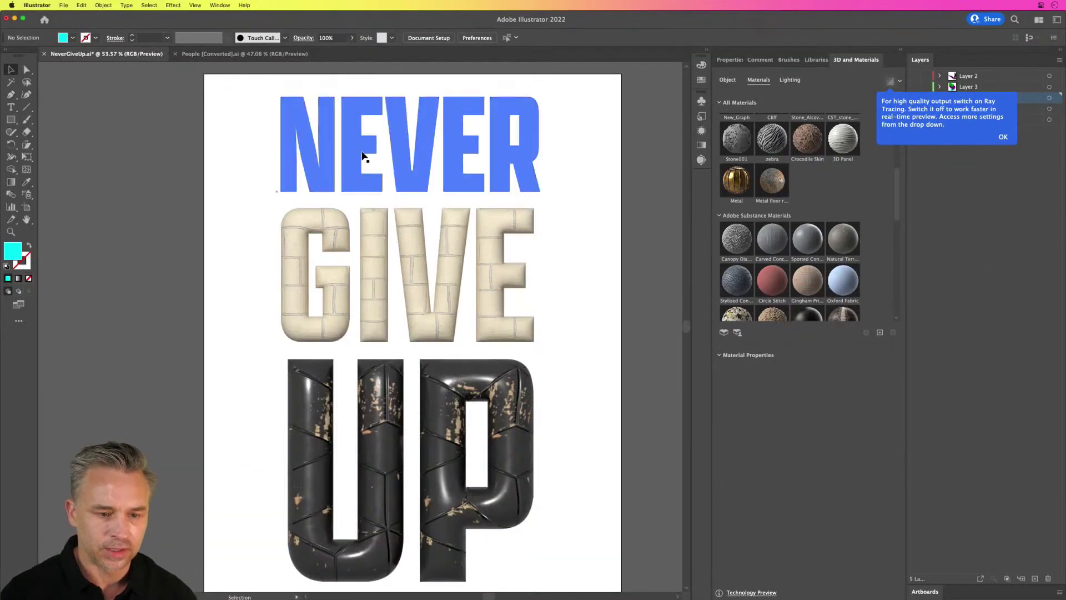
{"action": "left_click", "coordinate": [730, 182]}
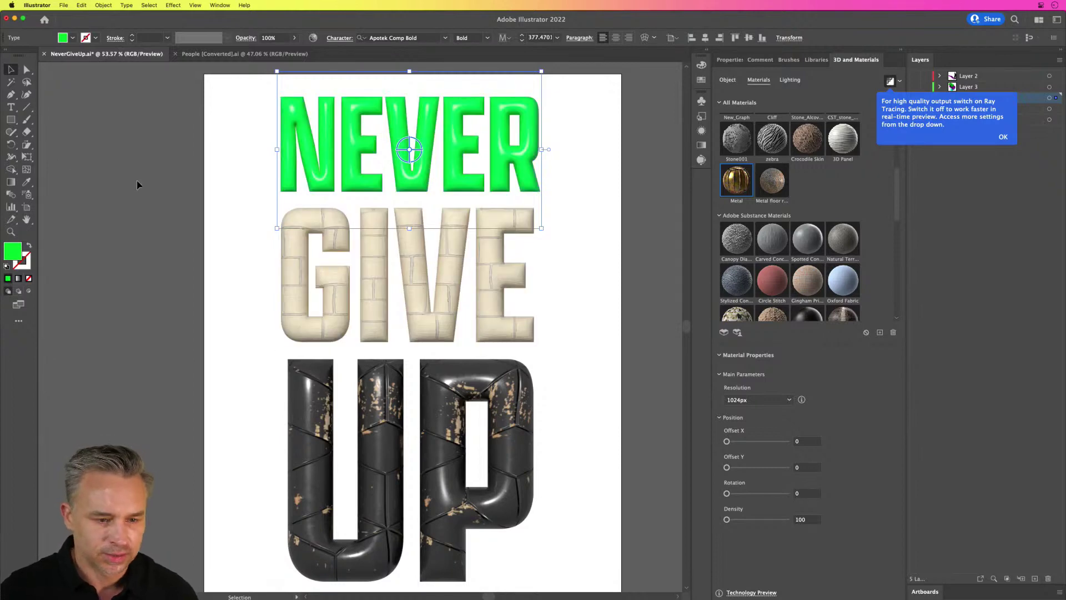
{"action": "left_click", "coordinate": [774, 184]}
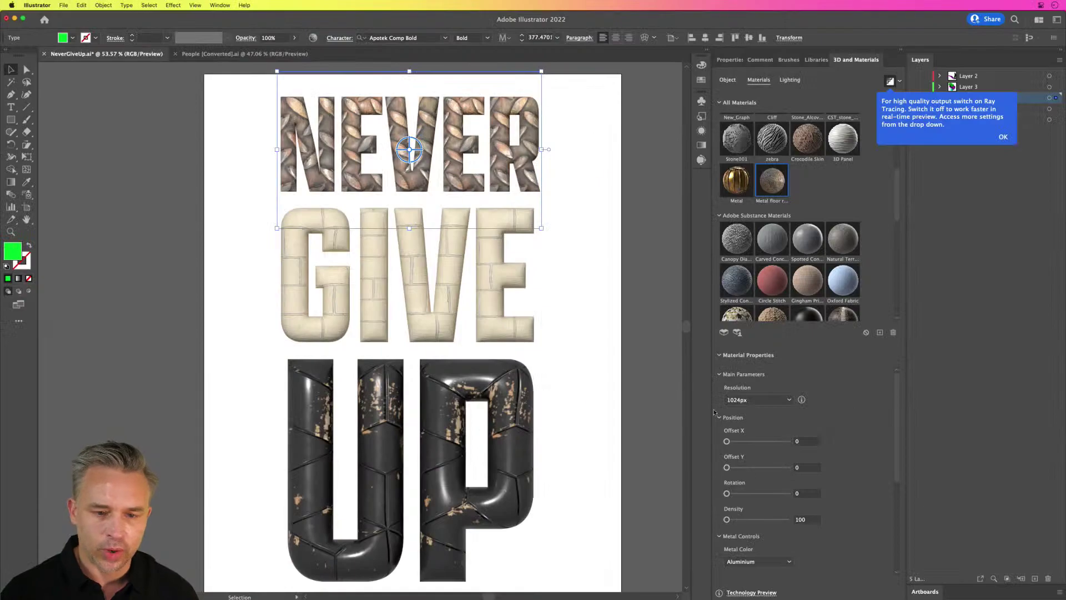
Set the density of the metal floor material on NEVER to 278.
{"action": "scroll", "coordinate": [792, 474], "scroll_direction": "down", "scroll_amount": 3}
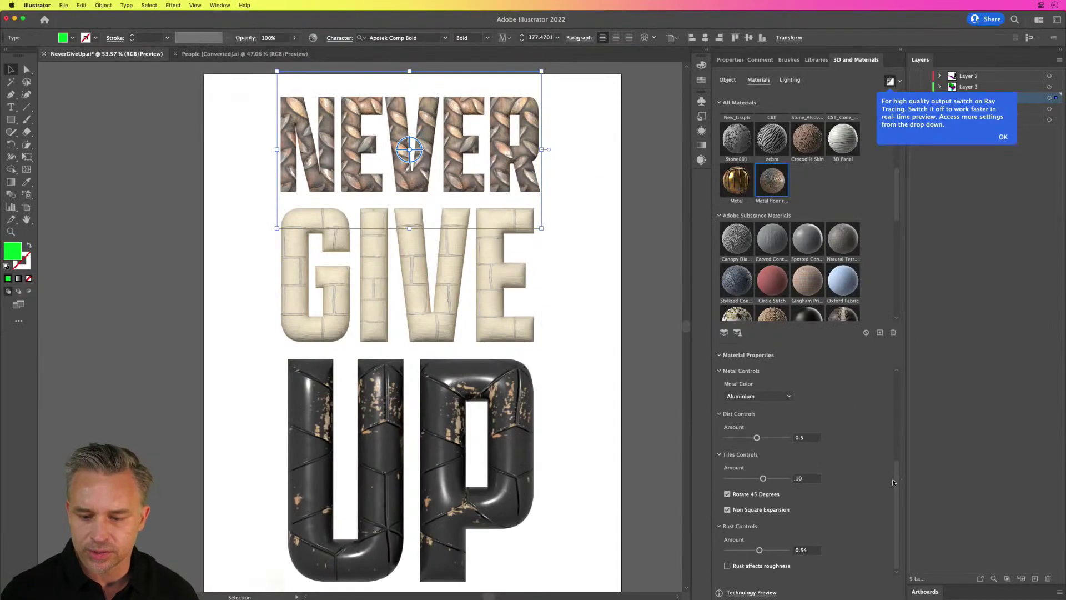
{"action": "scroll", "coordinate": [893, 482], "scroll_direction": "up", "scroll_amount": 5}
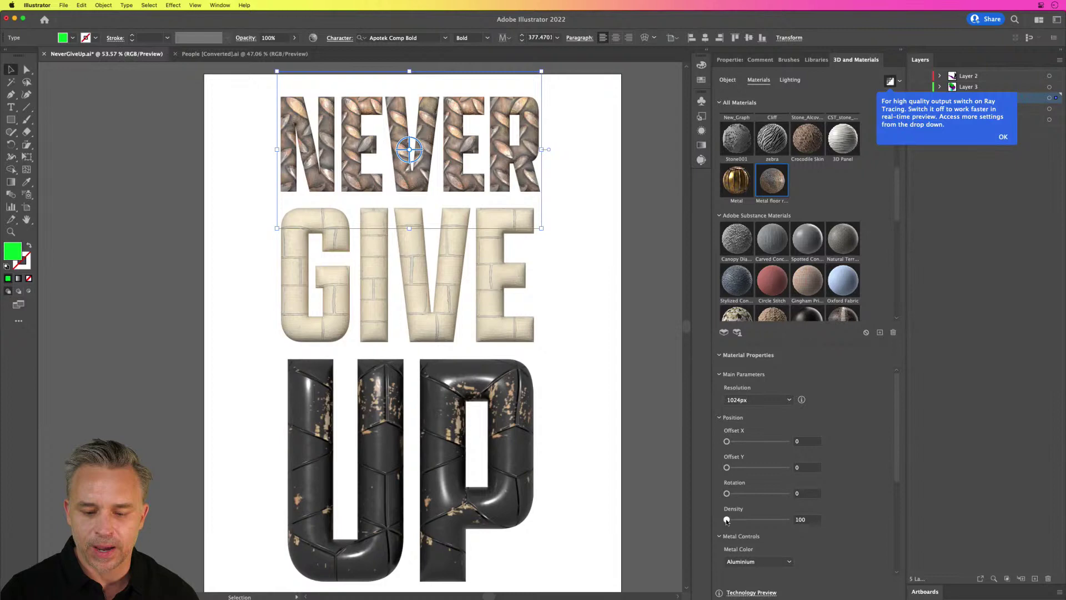
{"action": "left_click_drag", "start_coordinate": [727, 521], "coordinate": [738, 520]}
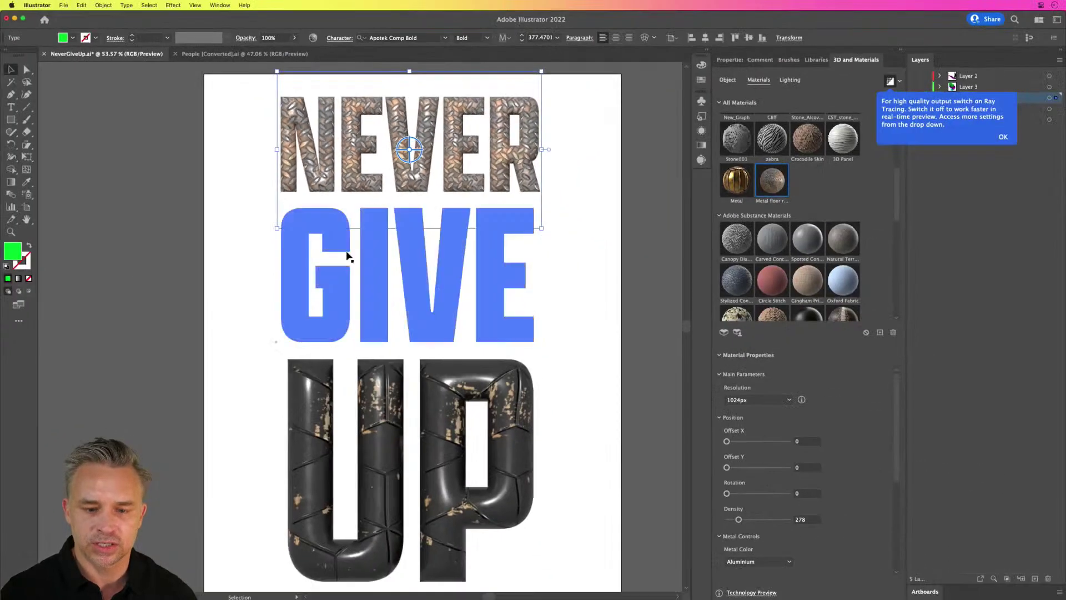
Try a tiles amount of 5 for the metal floor material on NEVER and settle on 12.
{"action": "scroll", "coordinate": [898, 510], "scroll_direction": "up", "scroll_amount": 1}
{"action": "scroll", "coordinate": [898, 509], "scroll_direction": "down", "scroll_amount": 3}
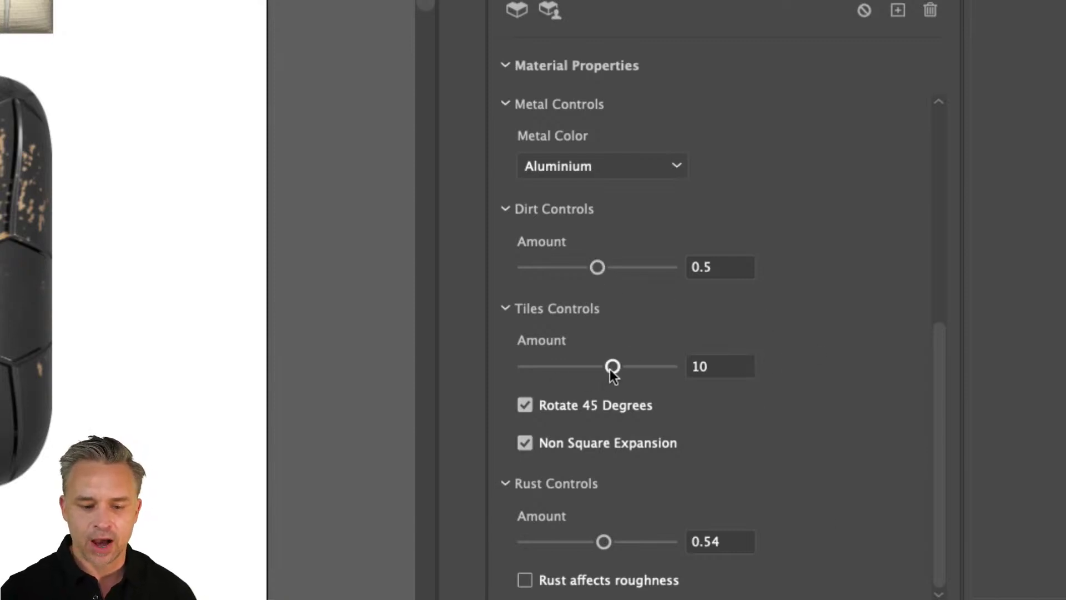
{"action": "left_click_drag", "start_coordinate": [612, 367], "coordinate": [563, 368]}
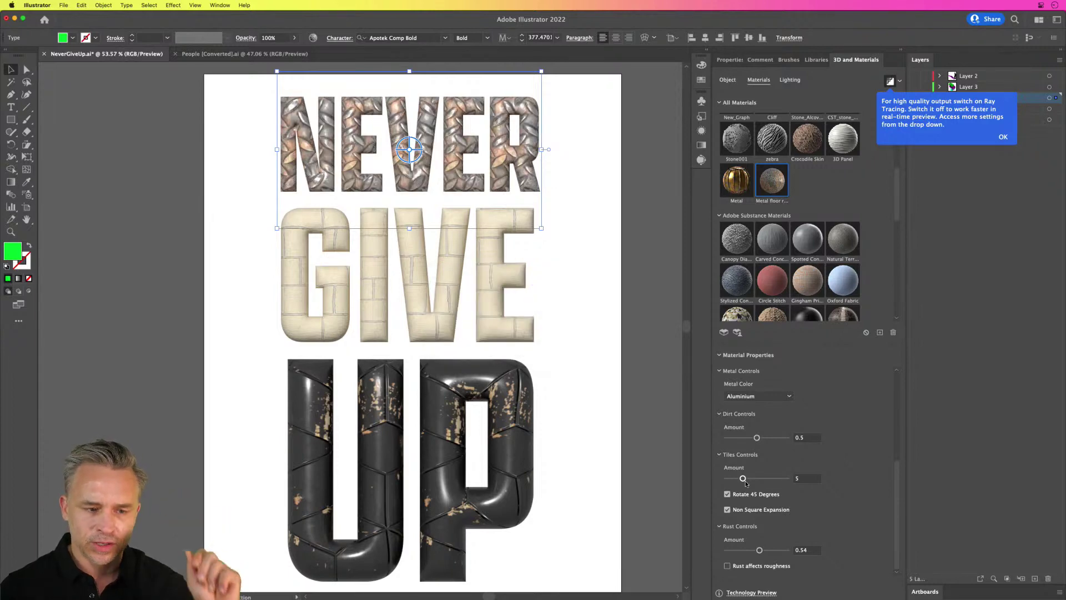
{"action": "left_click_drag", "start_coordinate": [745, 483], "coordinate": [771, 483]}
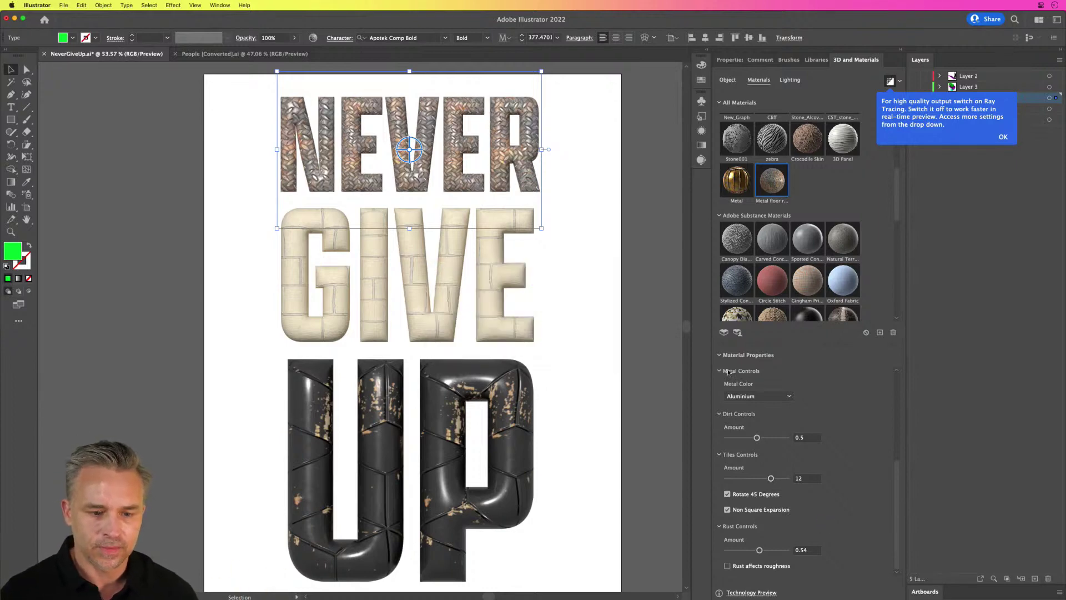
Set the density of the brick material on the word GIVE to 346.
{"action": "left_click", "coordinate": [428, 298]}
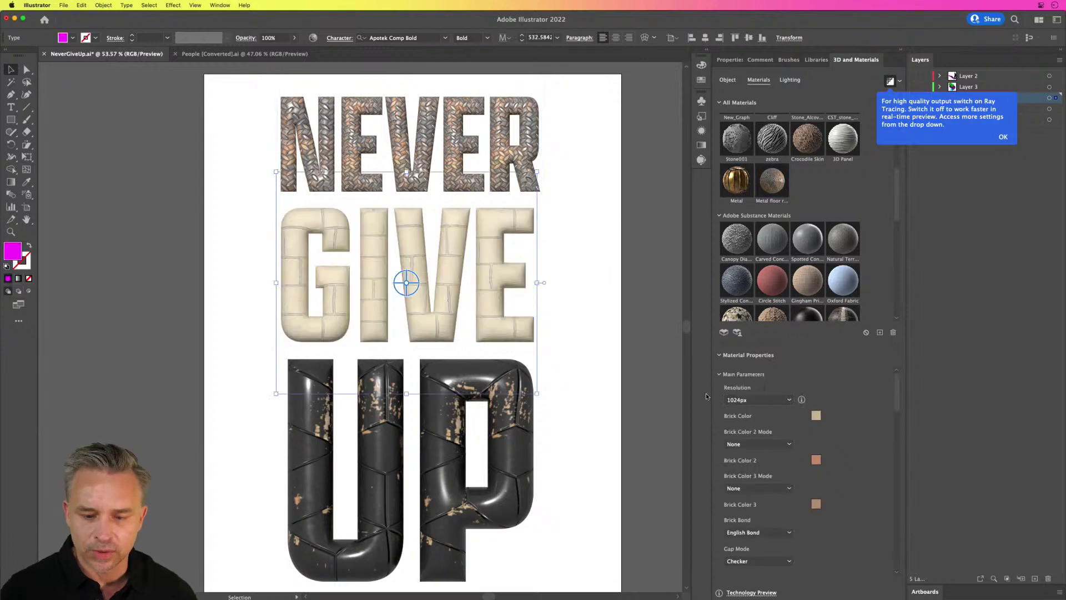
{"action": "left_click_drag", "start_coordinate": [896, 383], "coordinate": [895, 448]}
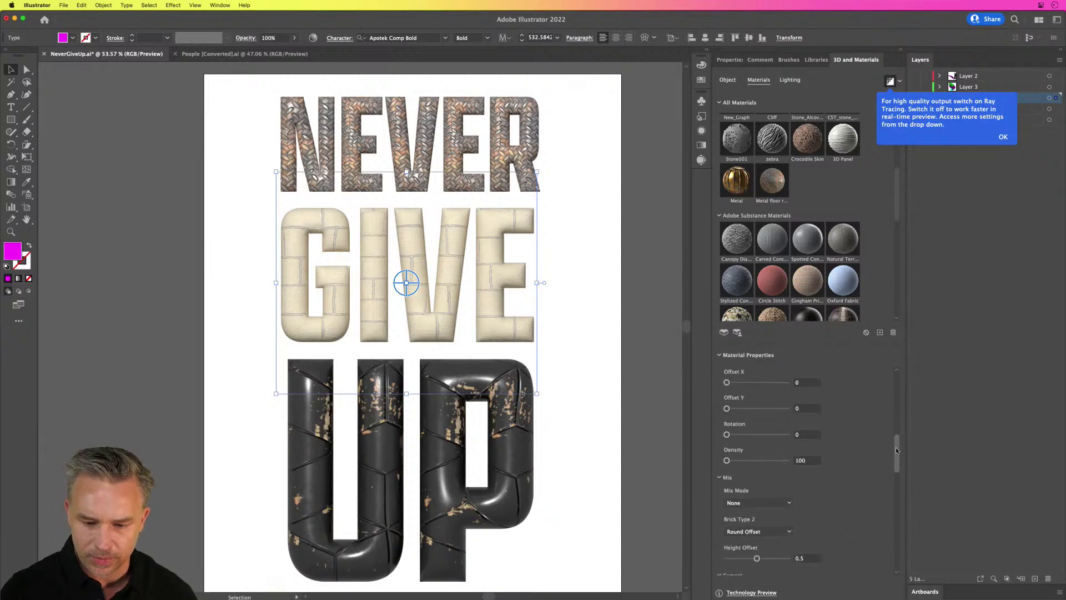
{"action": "left_click_drag", "start_coordinate": [726, 460], "coordinate": [744, 462]}
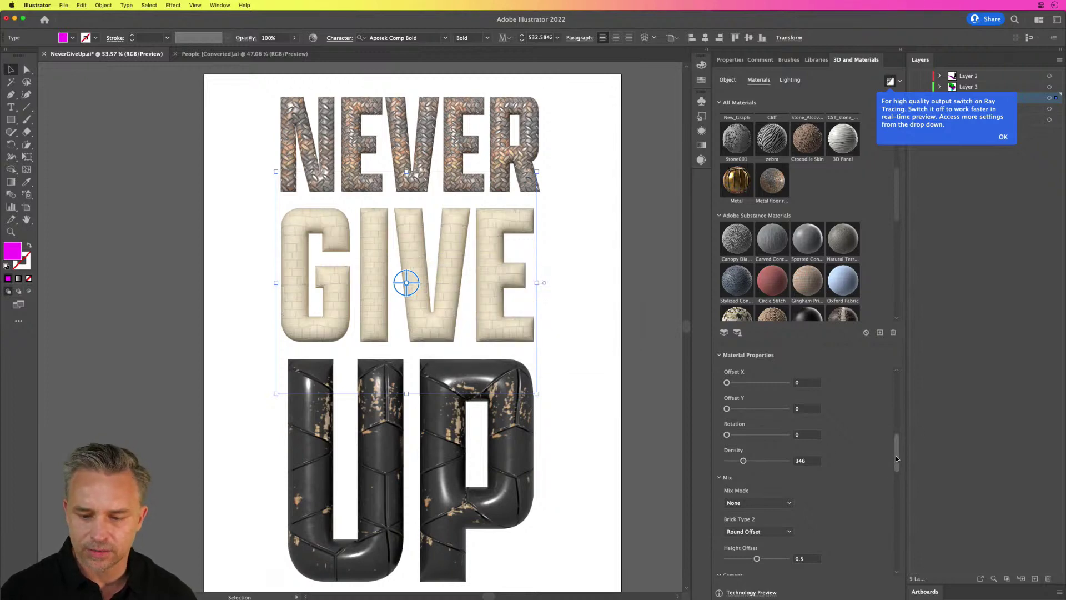
Examine the resolution choices of GIVE's brick material and the word's 3D object and lighting settings, and deselect it.
{"action": "left_click_drag", "start_coordinate": [895, 455], "coordinate": [888, 391]}
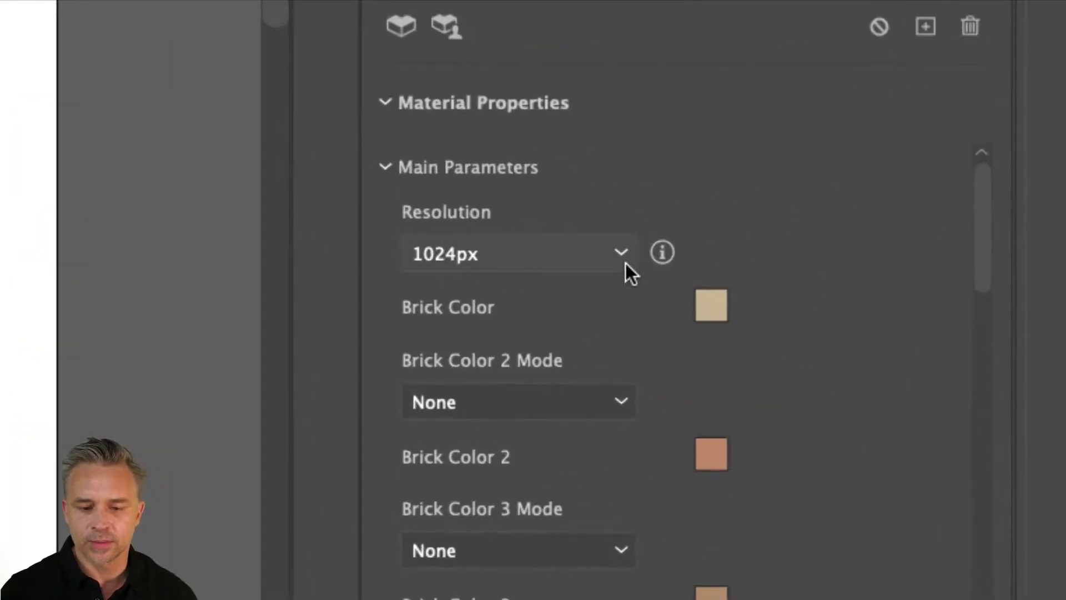
{"action": "left_click", "coordinate": [789, 400]}
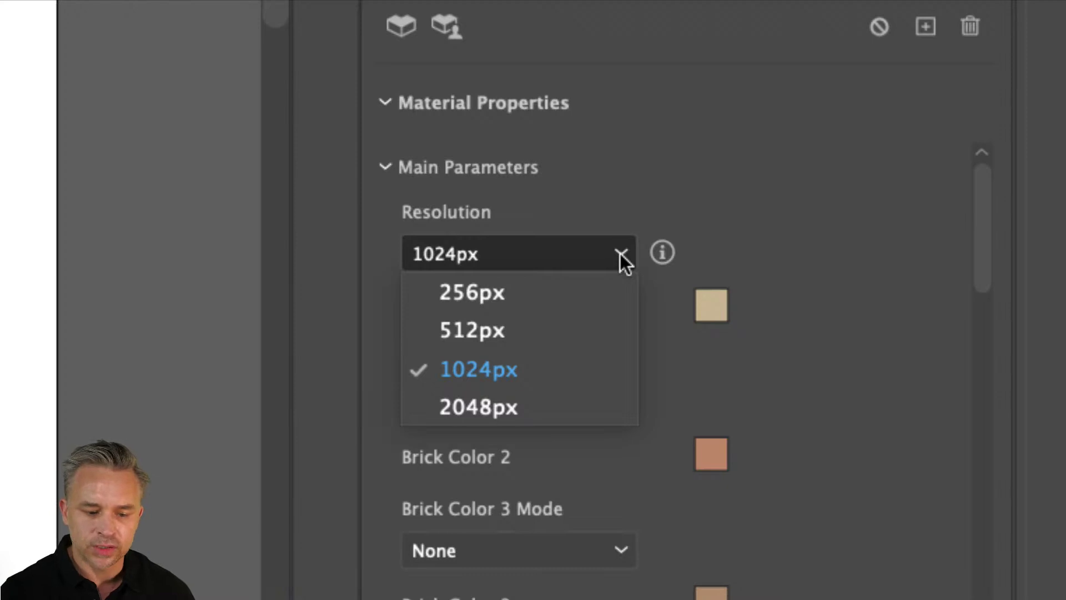
{"action": "left_click", "coordinate": [732, 182]}
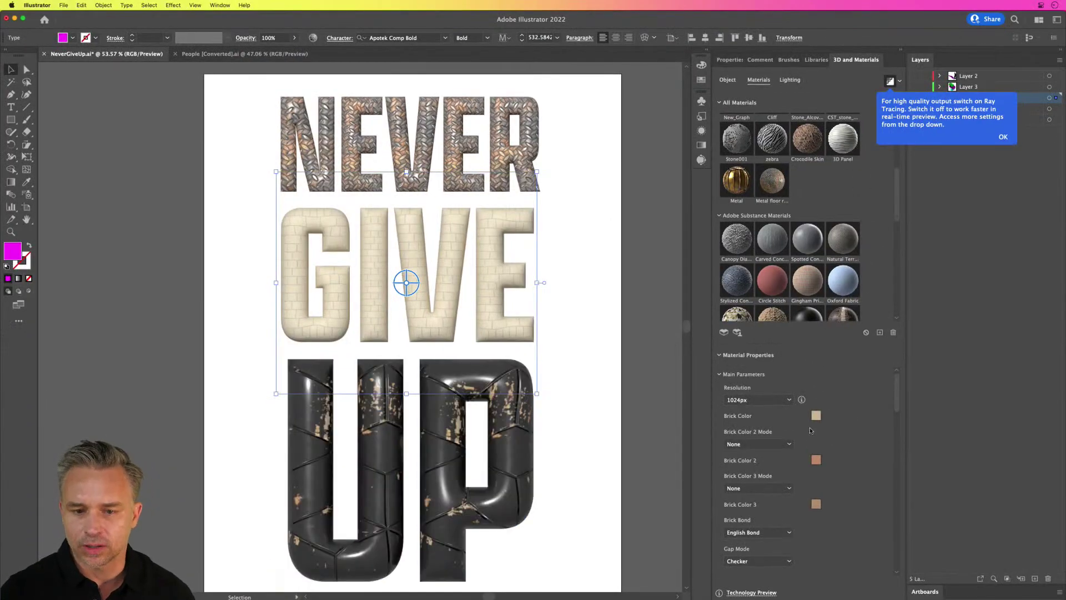
{"action": "left_click", "coordinate": [790, 80]}
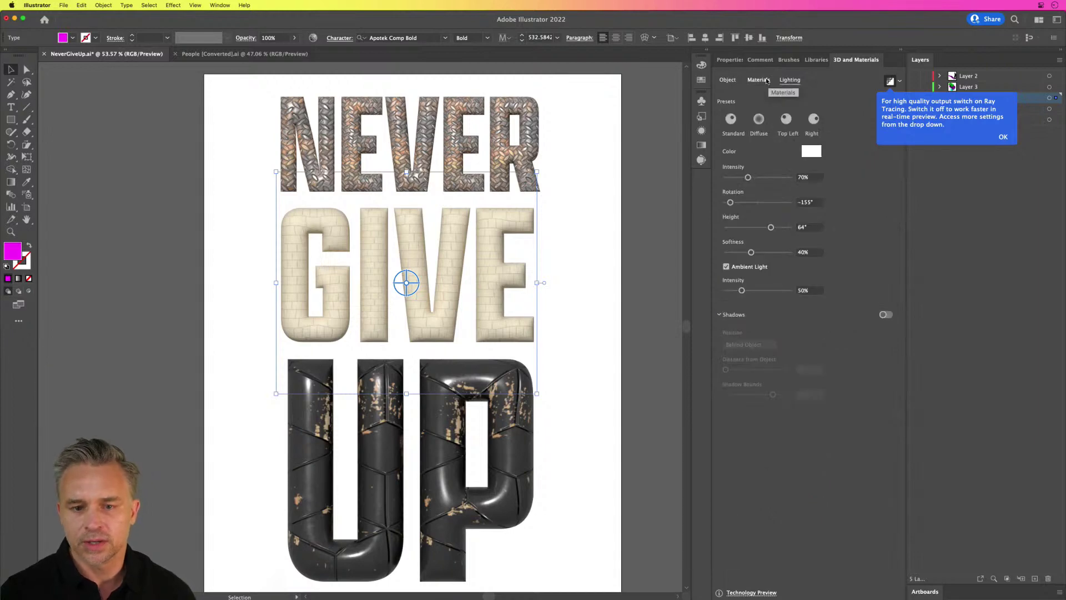
{"action": "left_click", "coordinate": [767, 81]}
{"action": "left_click", "coordinate": [727, 81]}
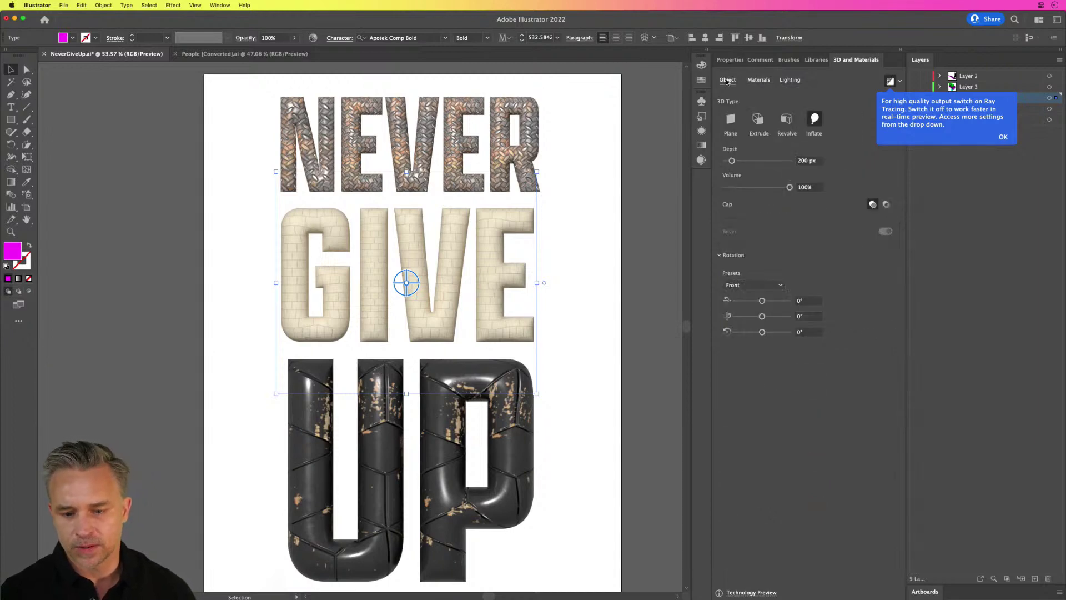
{"action": "left_click", "coordinate": [790, 80]}
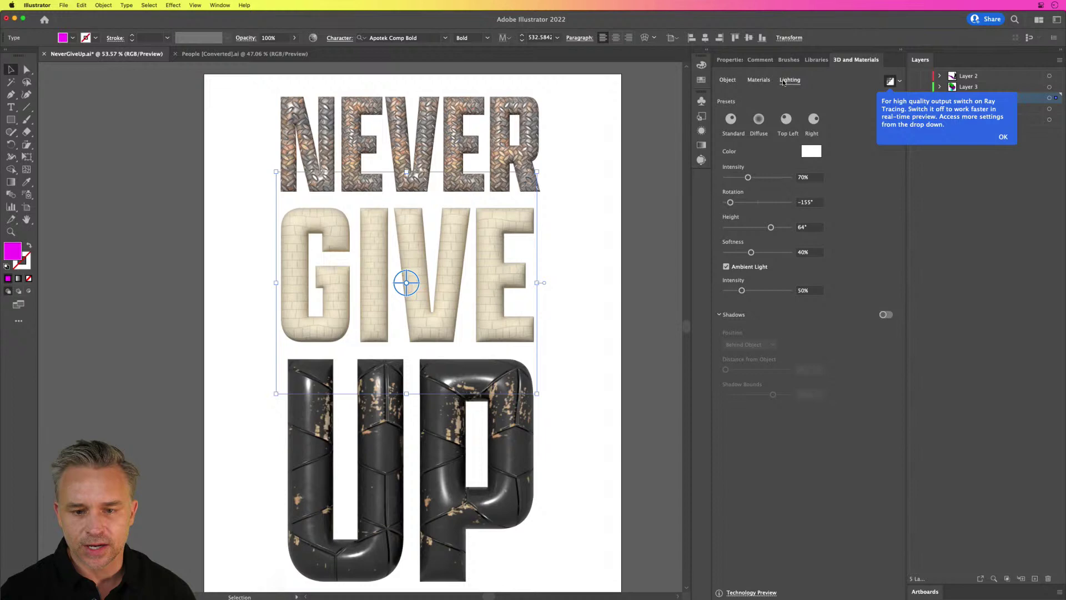
{"action": "left_click", "coordinate": [108, 155]}
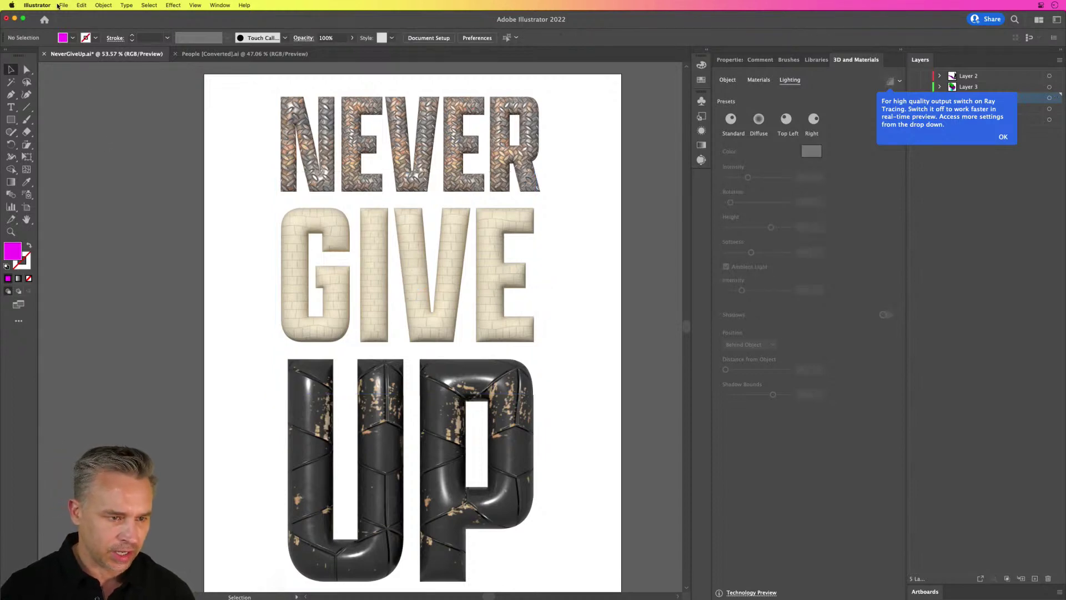
Save the document to Creative Cloud as a cloud document, keeping the name NeverGiveUp.
{"action": "left_click", "coordinate": [63, 6]}
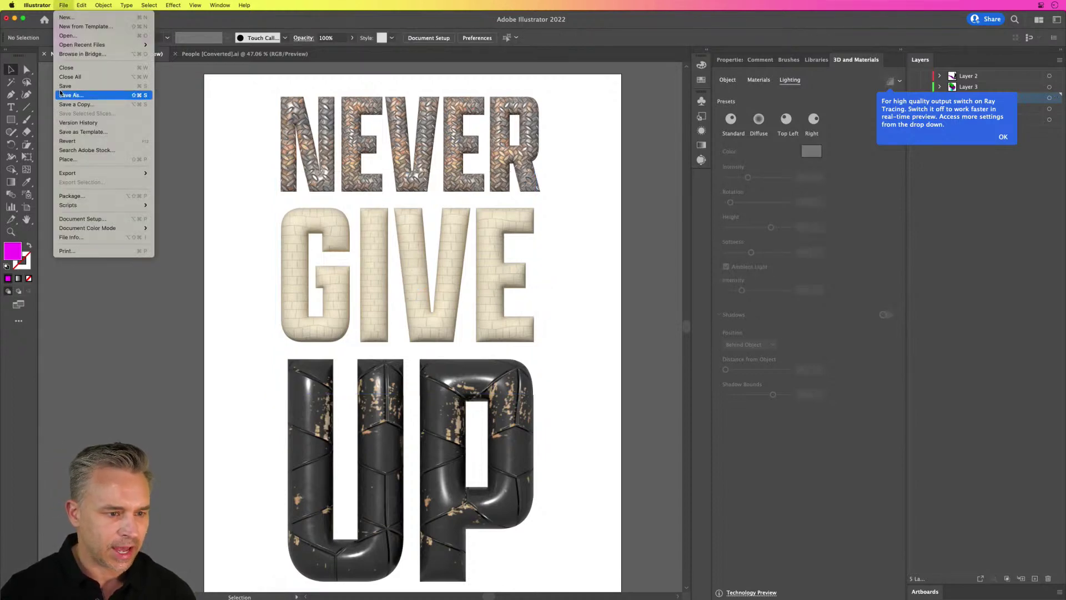
{"action": "left_click", "coordinate": [84, 95]}
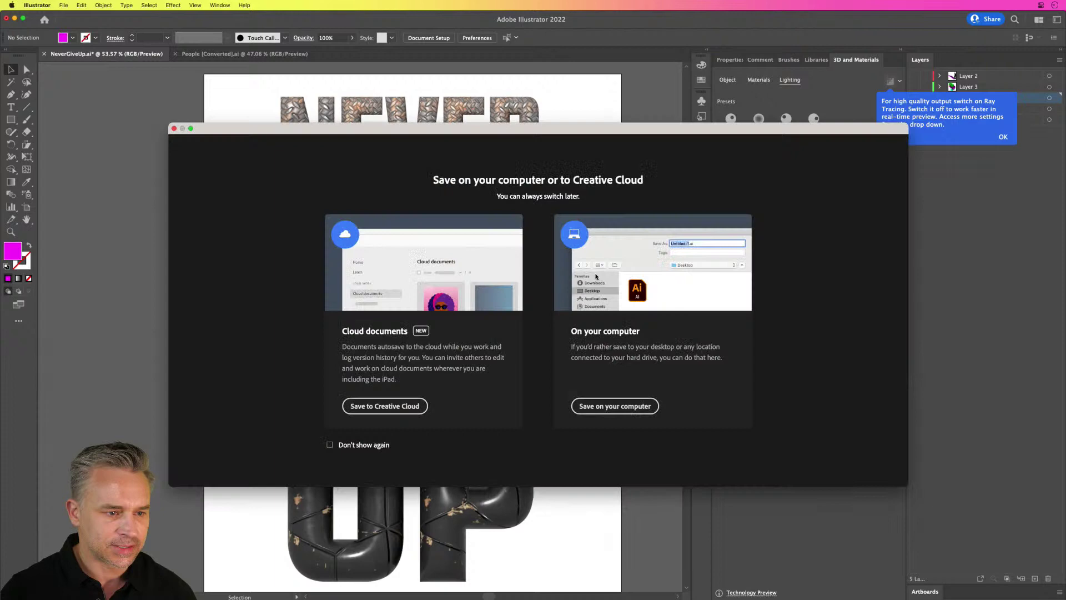
{"action": "left_click", "coordinate": [373, 408]}
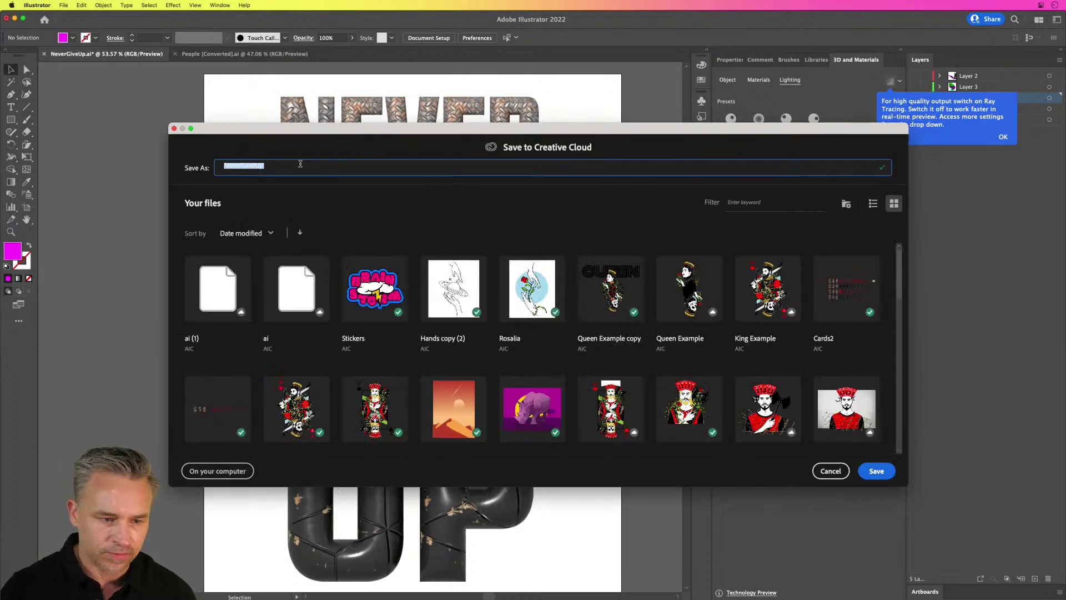
{"action": "left_click", "coordinate": [876, 471]}
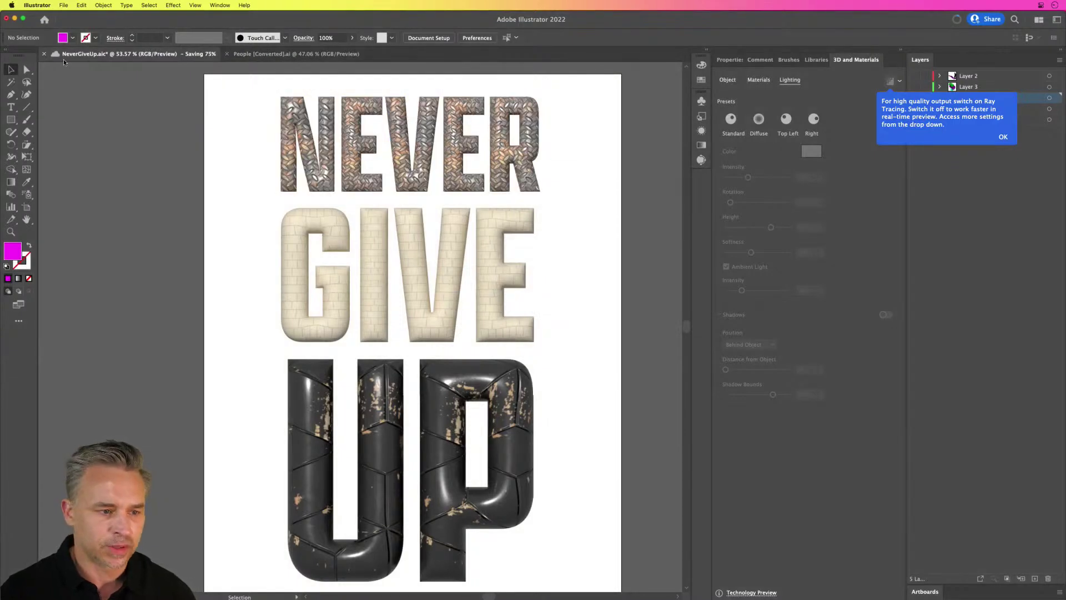
{"action": "right_click", "coordinate": [74, 56]}
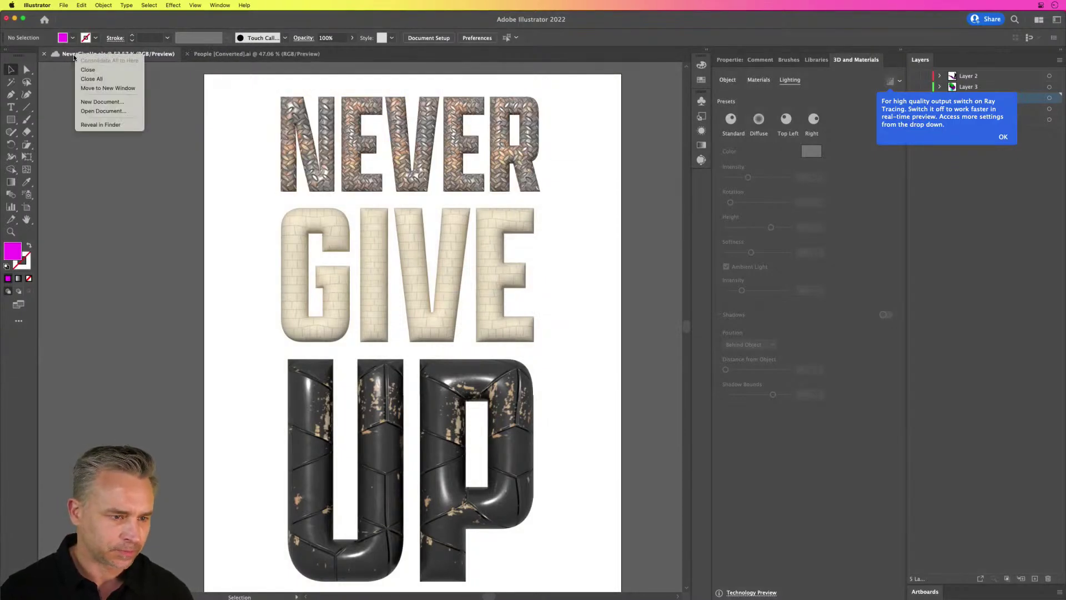
{"action": "left_click", "coordinate": [54, 147]}
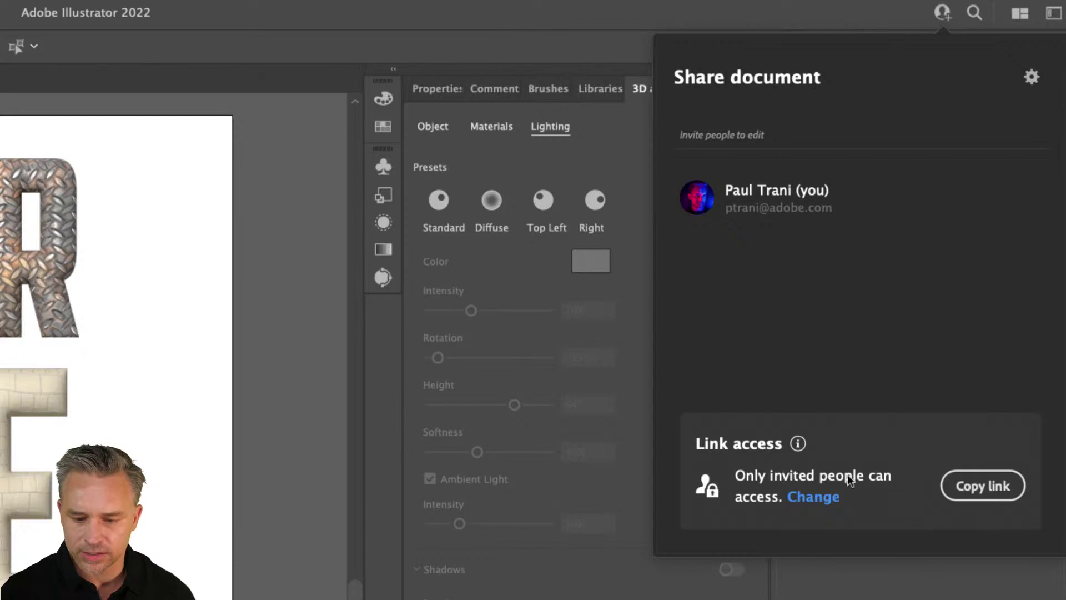
Let anyone with the link view the document and save a copy, and copy the share link.
{"action": "left_click", "coordinate": [806, 505]}
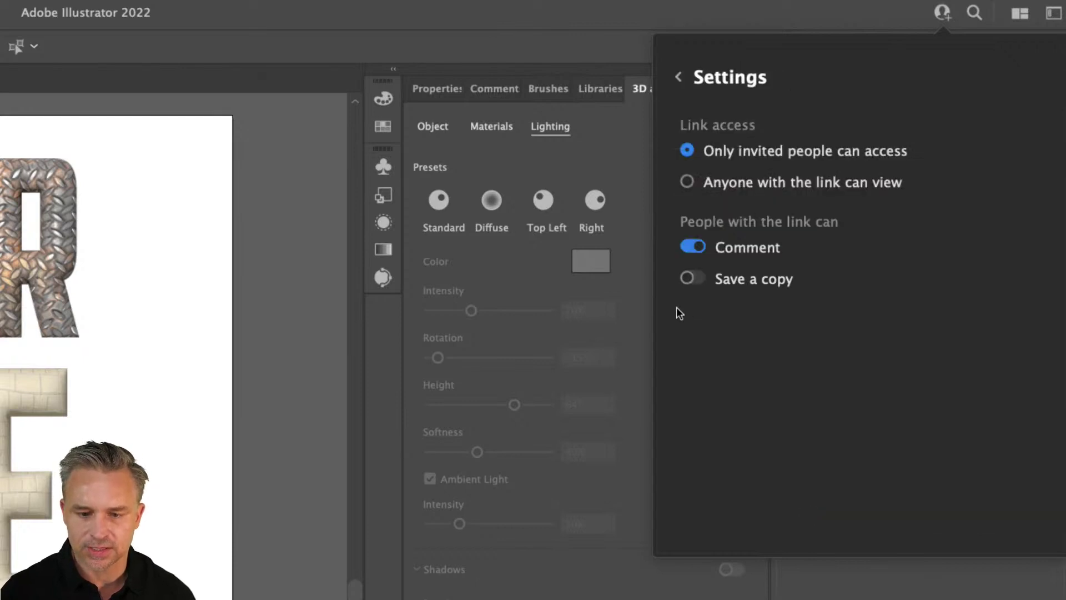
{"action": "left_click", "coordinate": [686, 183]}
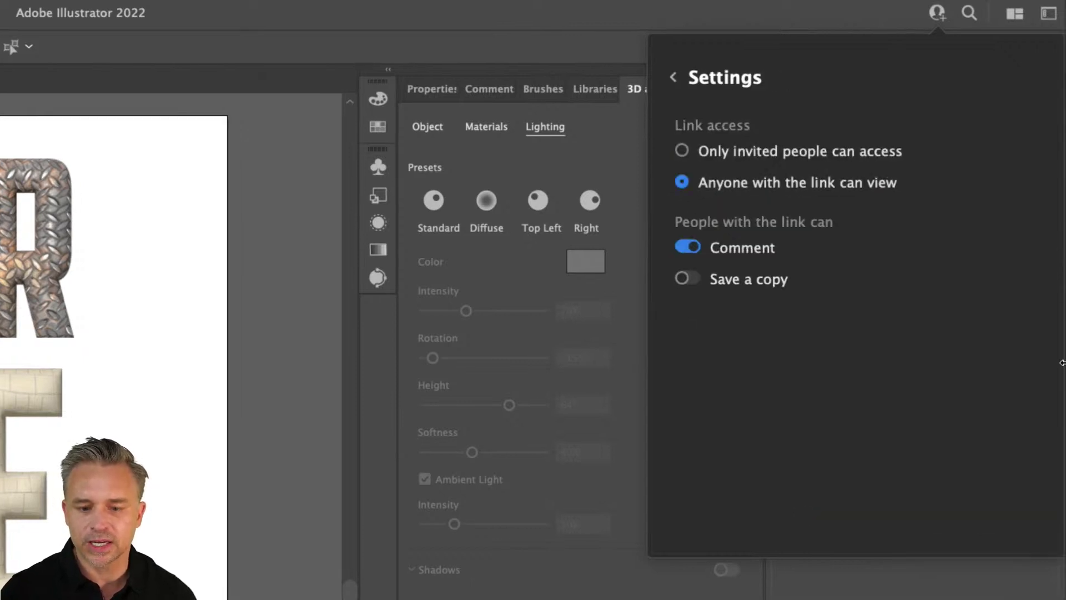
{"action": "left_click", "coordinate": [686, 281]}
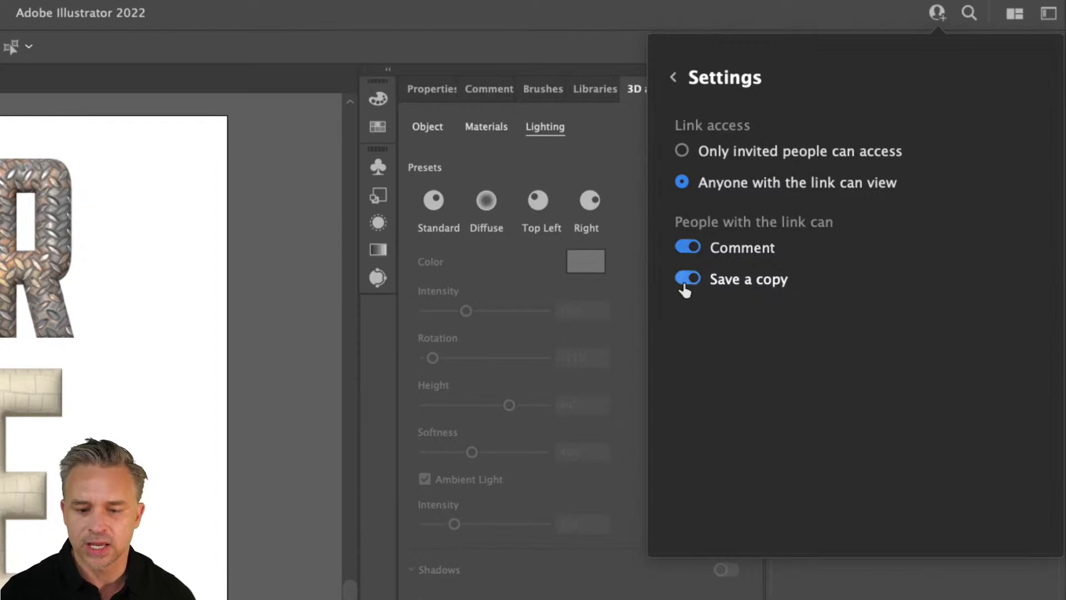
{"action": "left_click", "coordinate": [672, 77]}
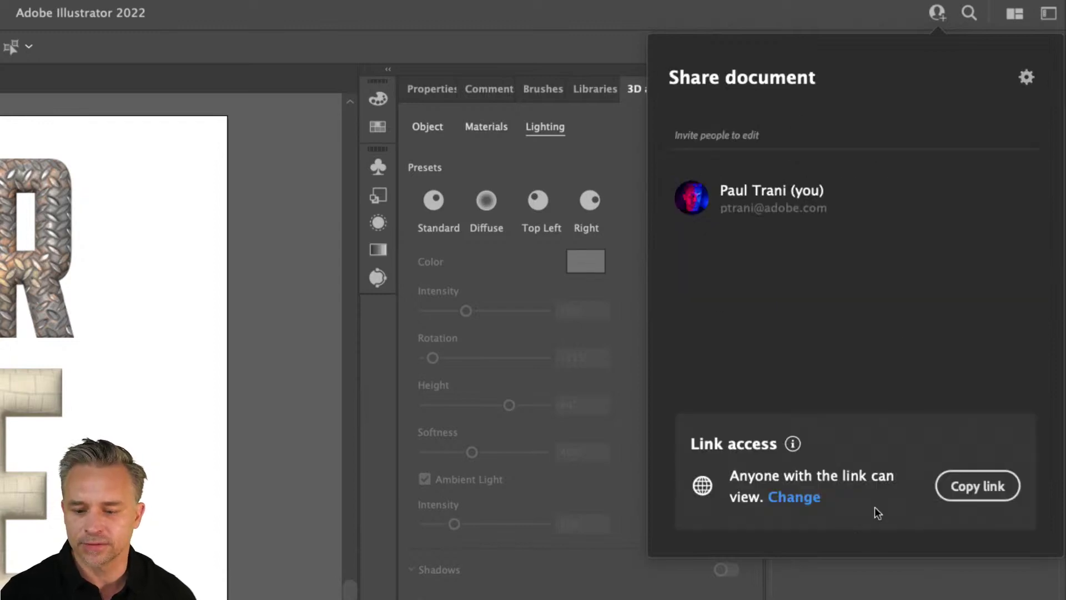
{"action": "left_click", "coordinate": [969, 490]}
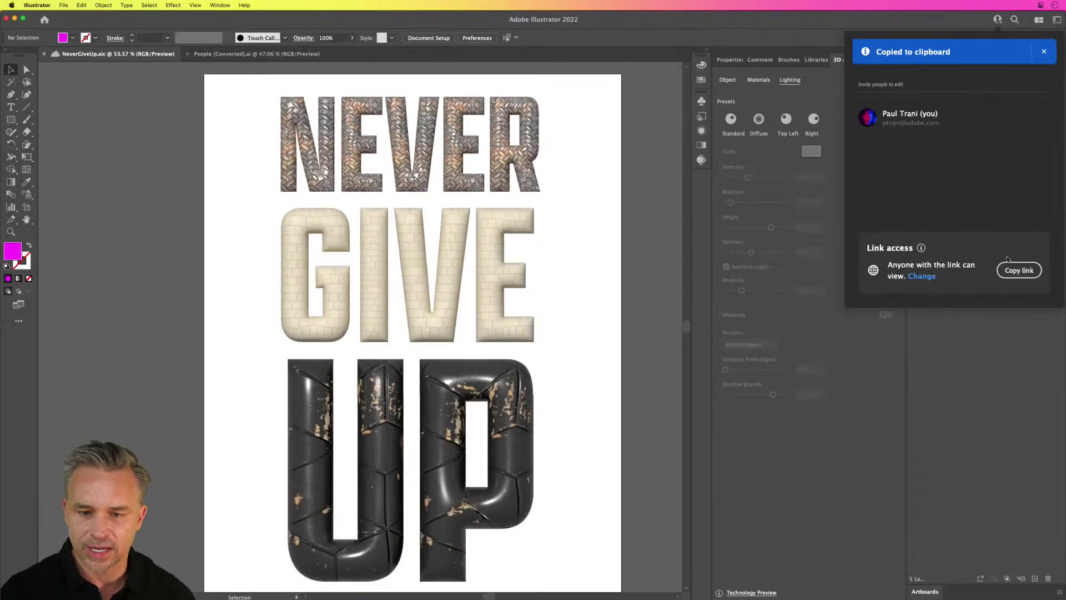
Switch to Chrome and open the copied share link of NeverGiveUp in a new tab.
{"action": "left_click", "coordinate": [551, 590]}
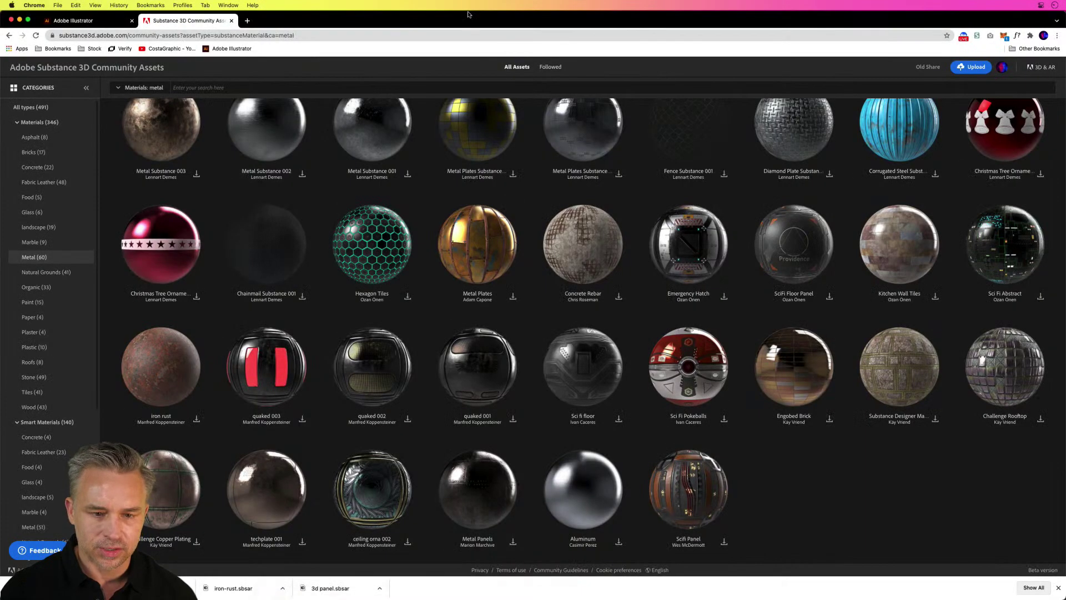
{"action": "left_click", "coordinate": [247, 20]}
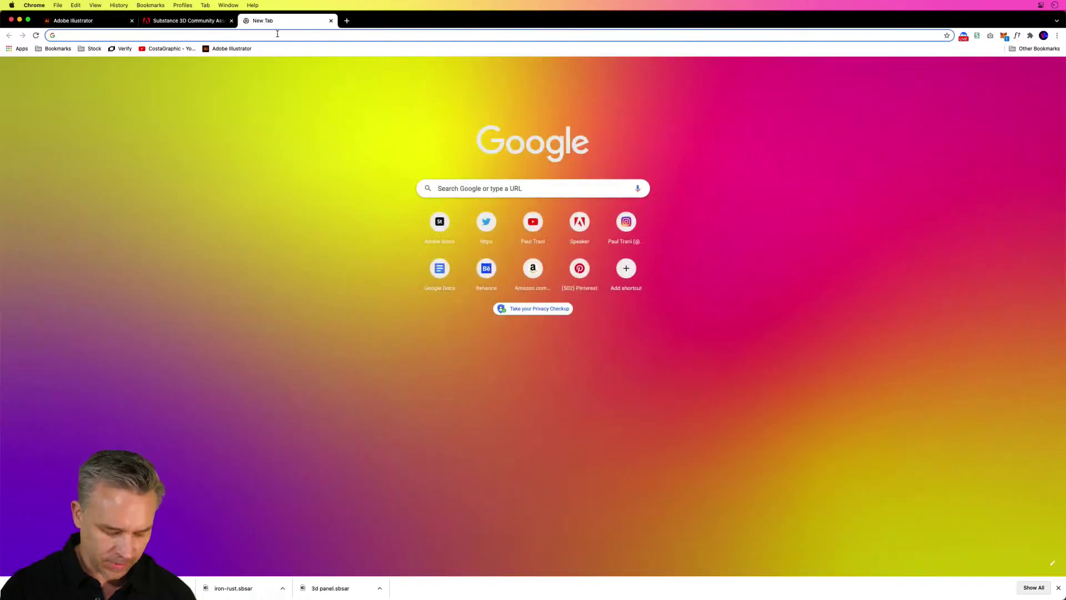
{"action": "key", "text": "super+v"}
{"action": "key", "text": "Return"}
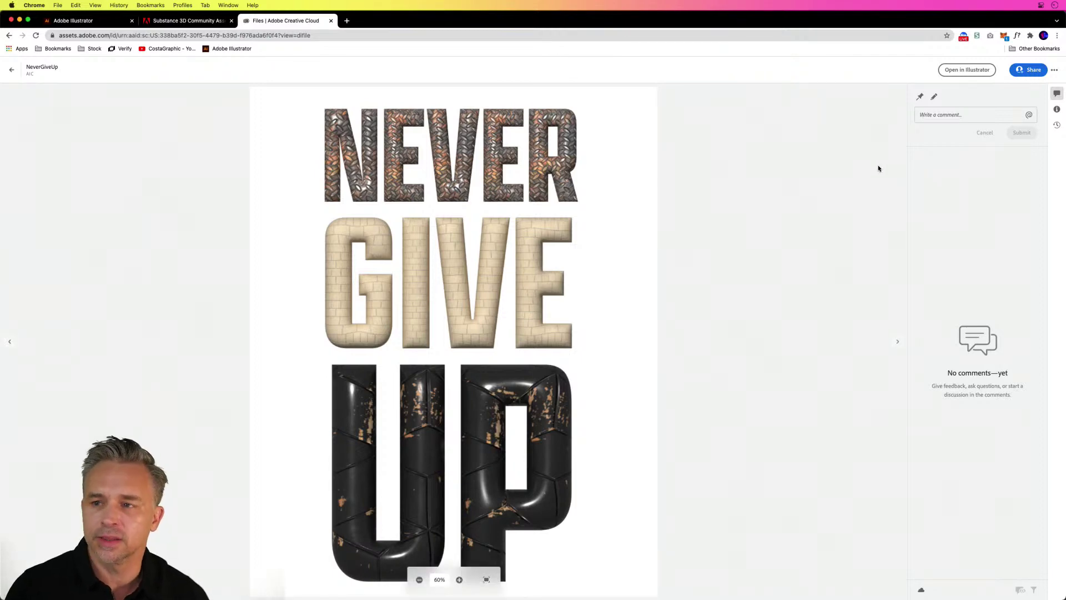
Post the comment "FANTASTIC! I LOVE IT ALL. BUT CAN YOU CHANGE IT AND MAKE IT COOLER?" on the shared document.
{"action": "left_click", "coordinate": [956, 115]}
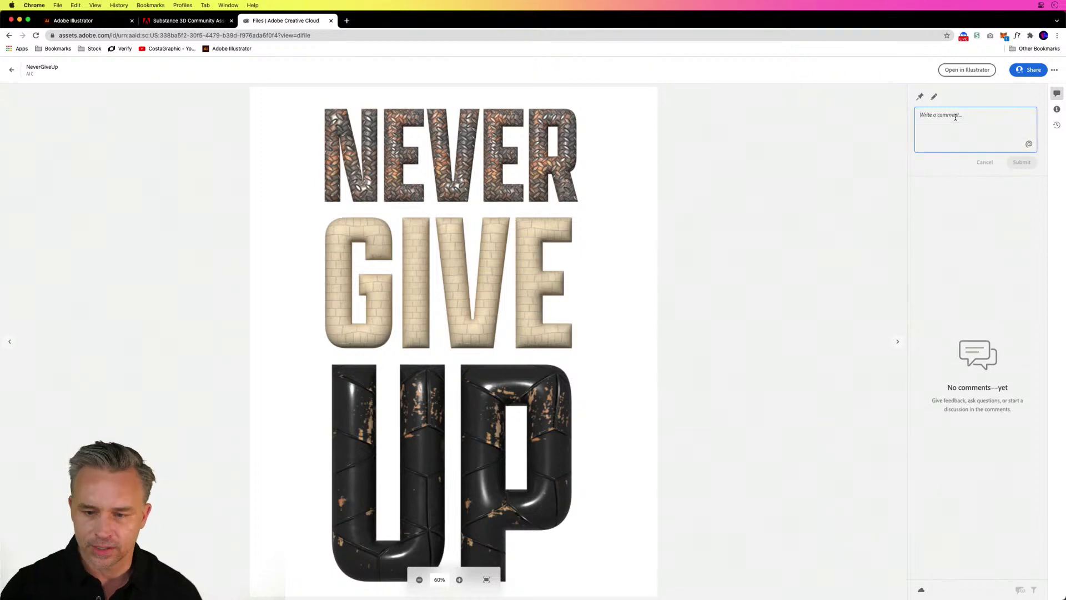
{"action": "type", "text": "FANTA"}
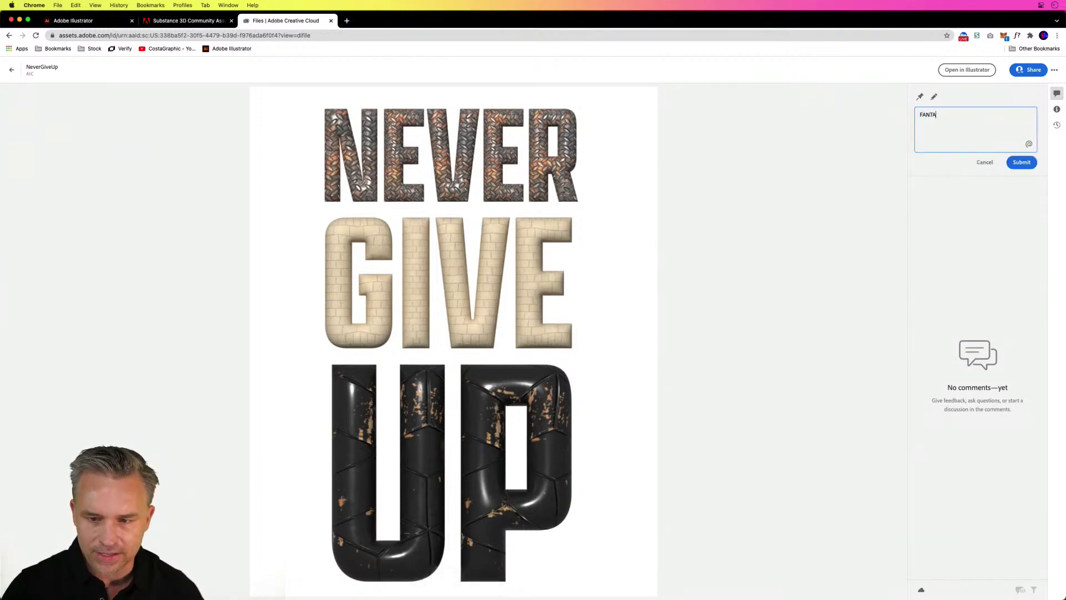
{"action": "type", "text": "STIC! A"}
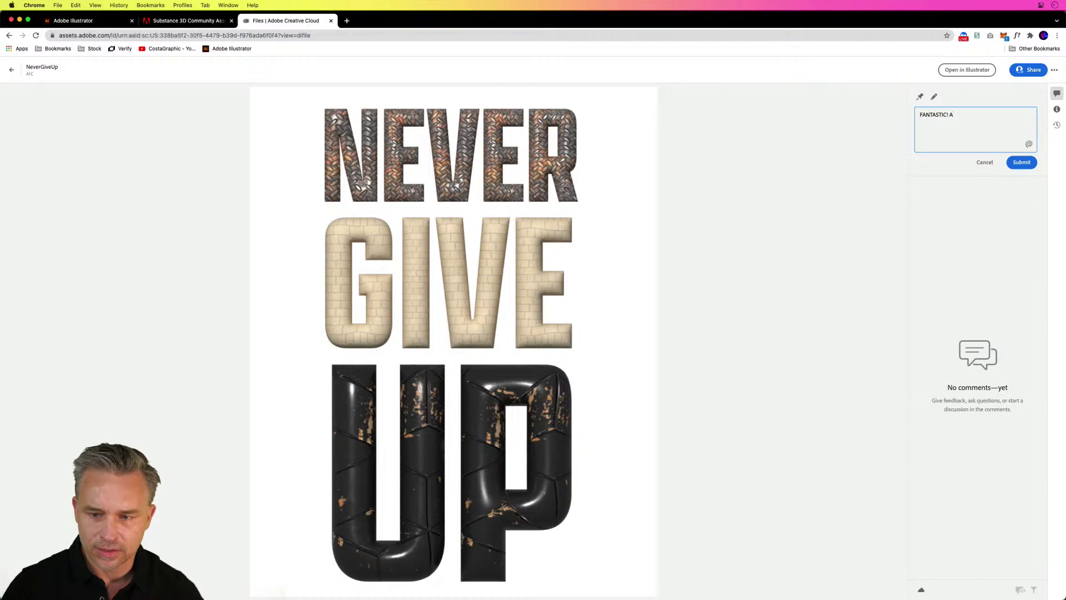
{"action": "key", "text": "BackSpace"}
{"action": "key", "text": "BackSpace"}
{"action": "type", "text": "I LOVE"}
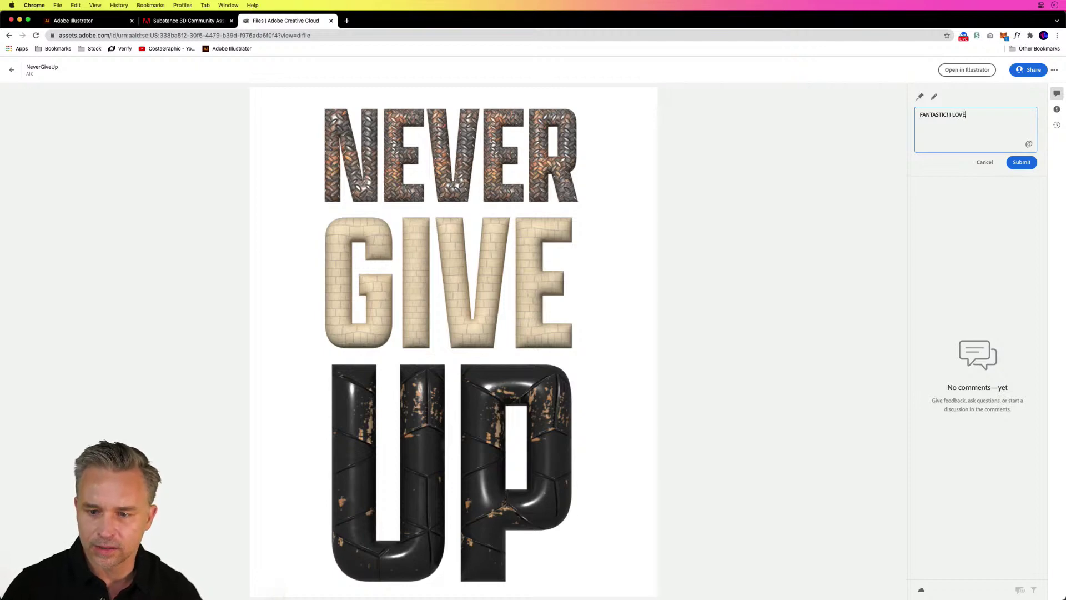
{"action": "type", "text": " IT ALL. BUT"}
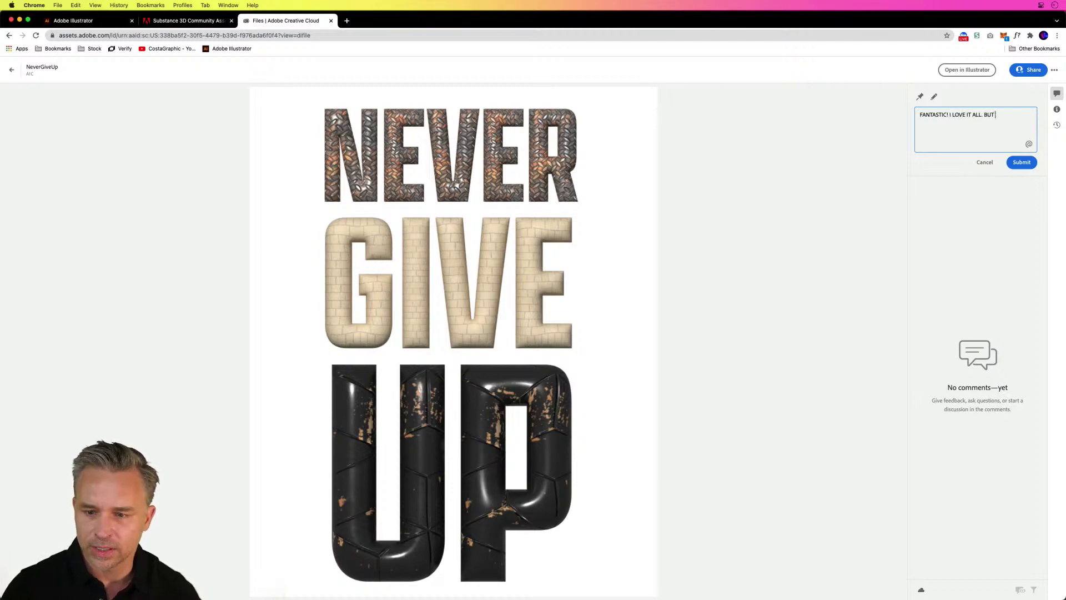
{"action": "type", "text": " CAN YOU CHANGE IT?"}
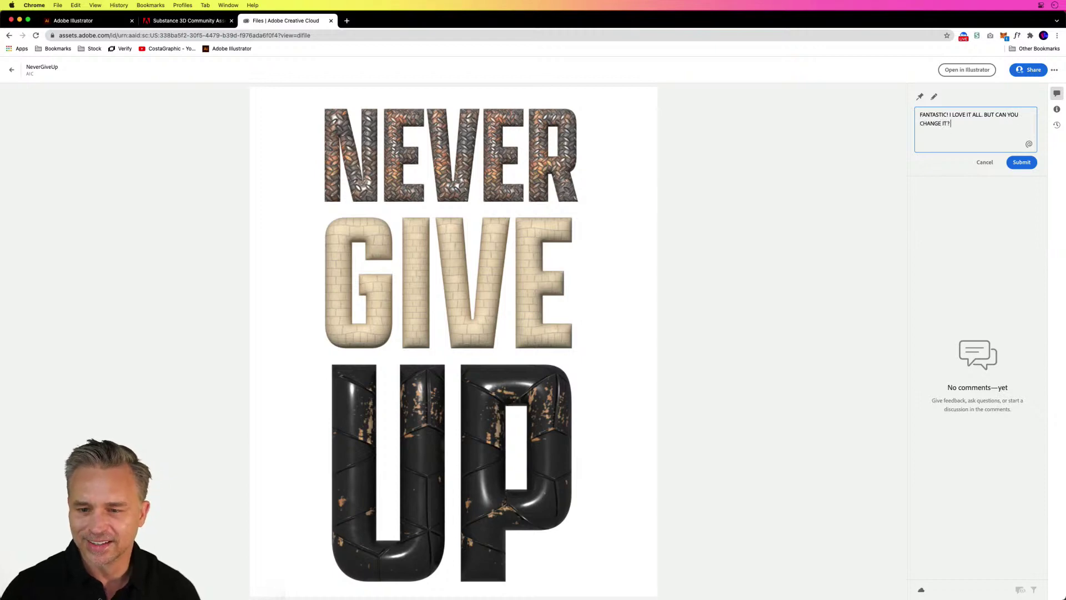
{"action": "key", "text": "BackSpace"}
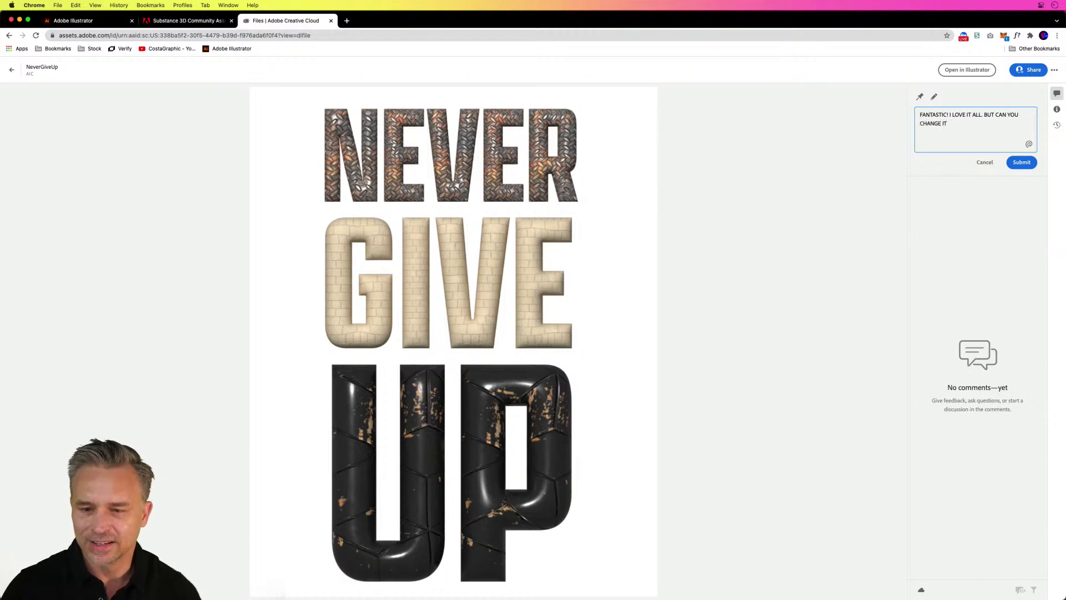
{"action": "type", "text": "AND MAKE IT COOLER"}
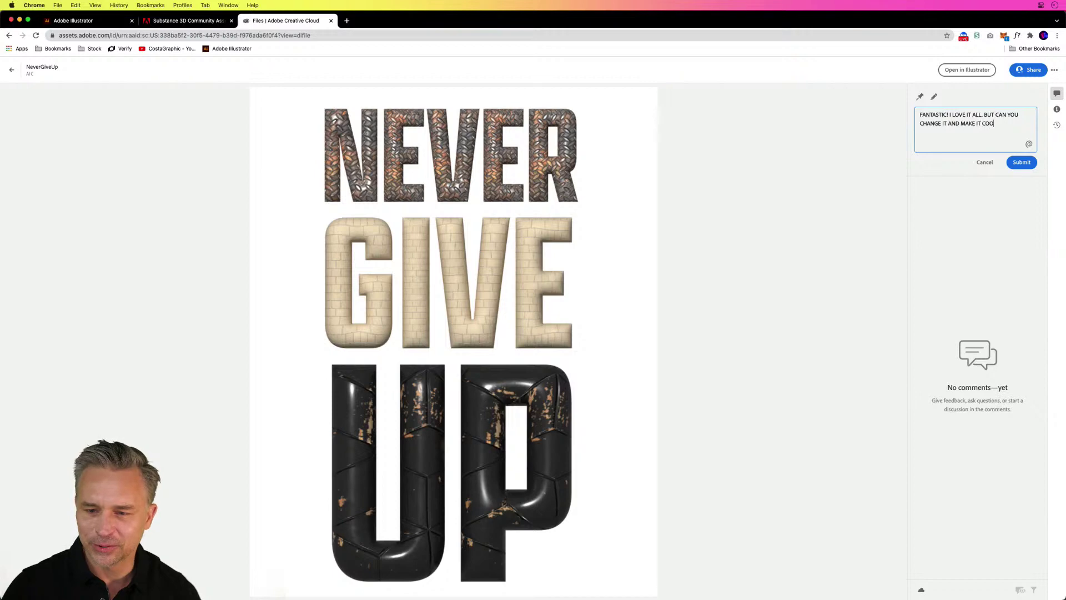
{"action": "type", "text": "?"}
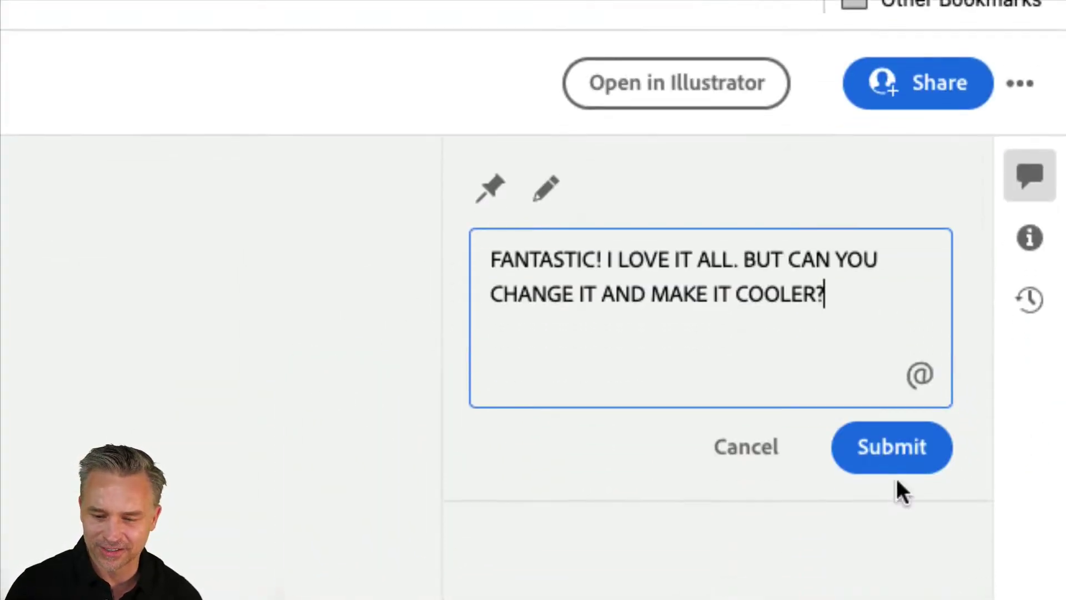
{"action": "left_click", "coordinate": [894, 567]}
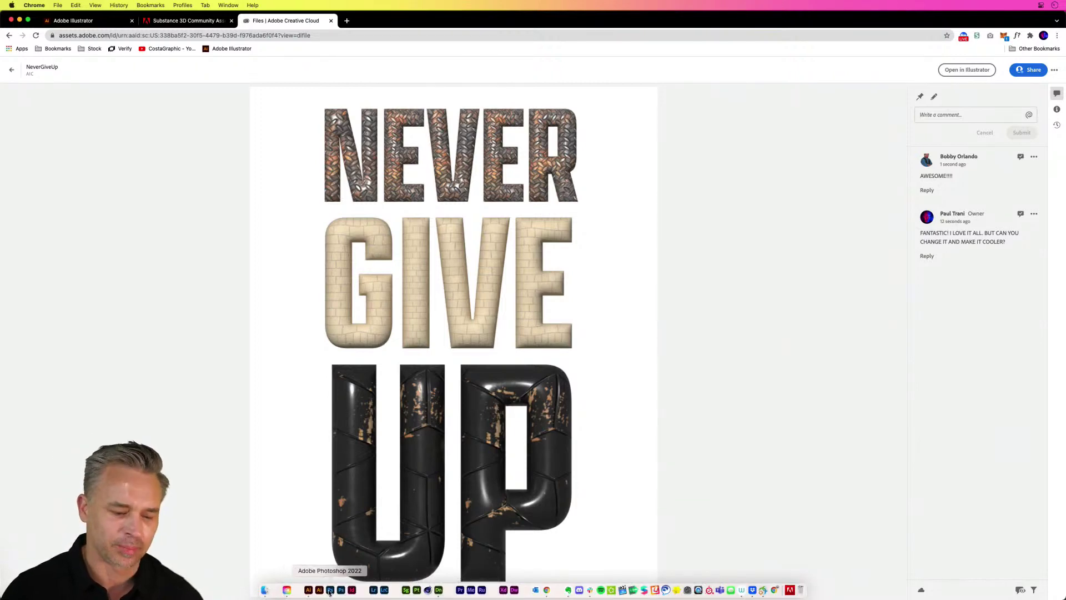
Switch to Illustrator and reply "That's right!" to the comment "We won't give up!!".
{"action": "left_click", "coordinate": [308, 590]}
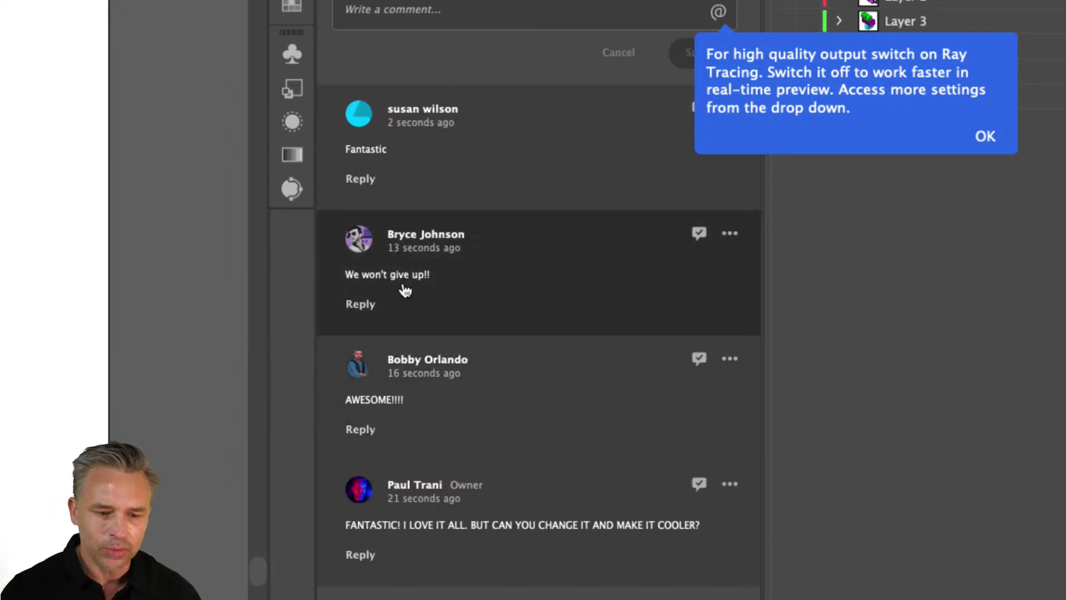
{"action": "left_click", "coordinate": [352, 306]}
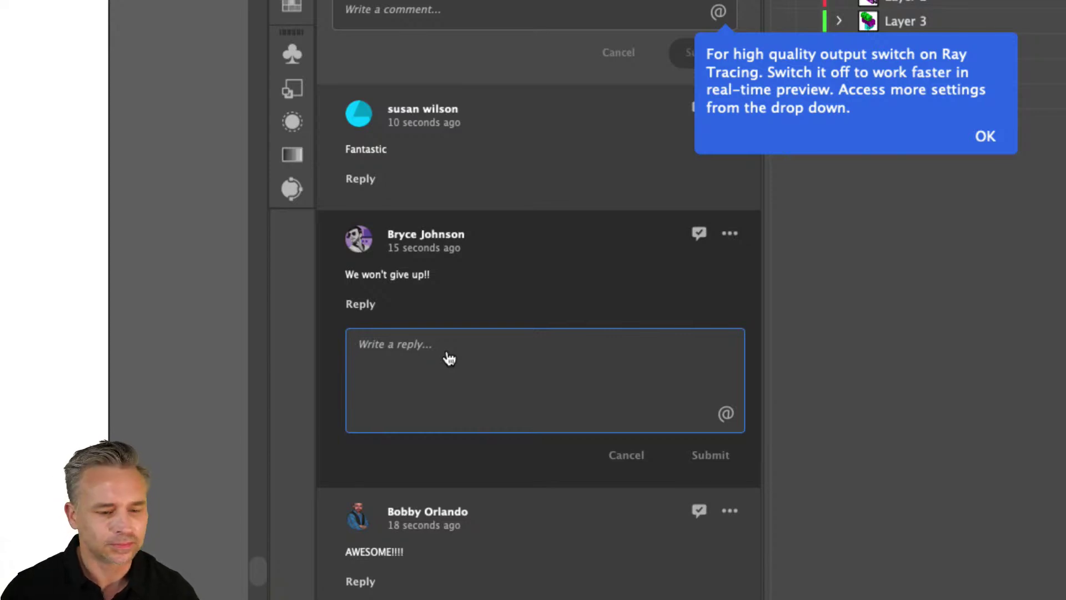
{"action": "type", "text": "That's right!"}
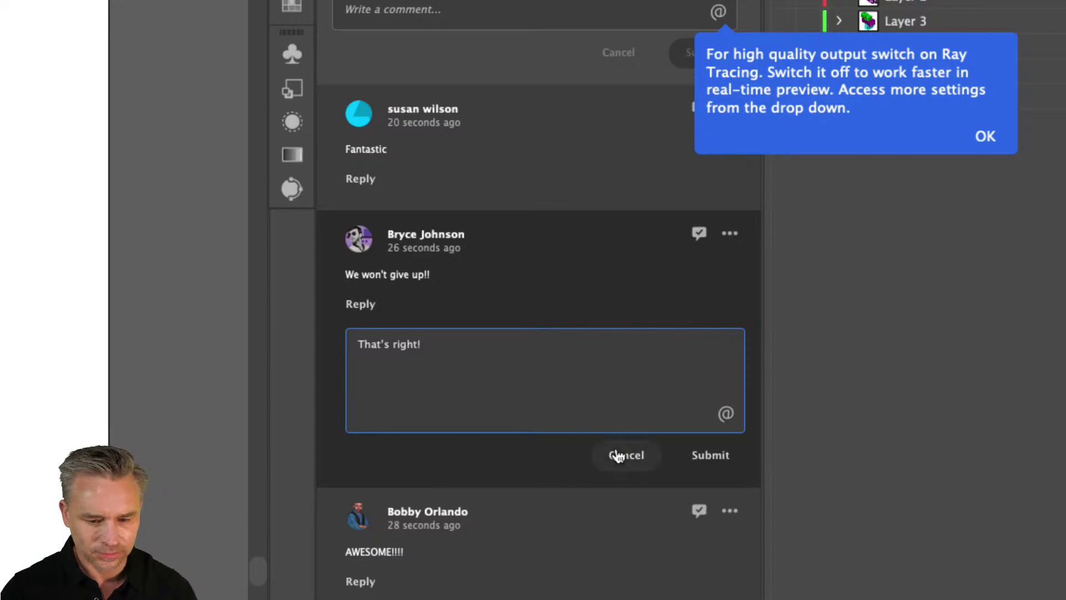
{"action": "left_click", "coordinate": [709, 454]}
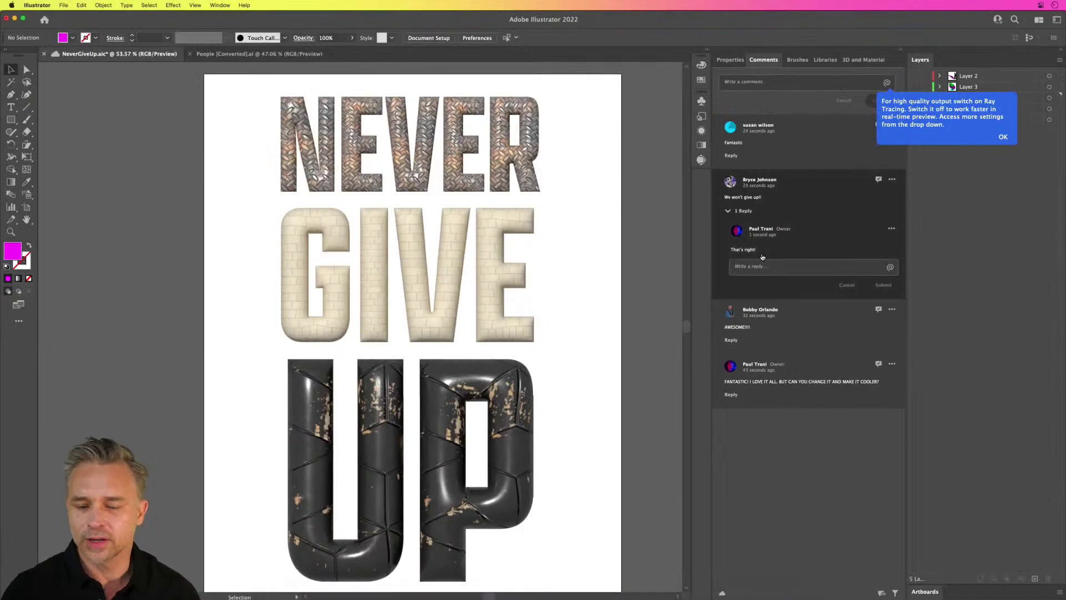
Check the comments on the shared page in Chrome, return to Illustrator and dismiss the ray tracing tip to read the comments there.
{"action": "left_click", "coordinate": [547, 589]}
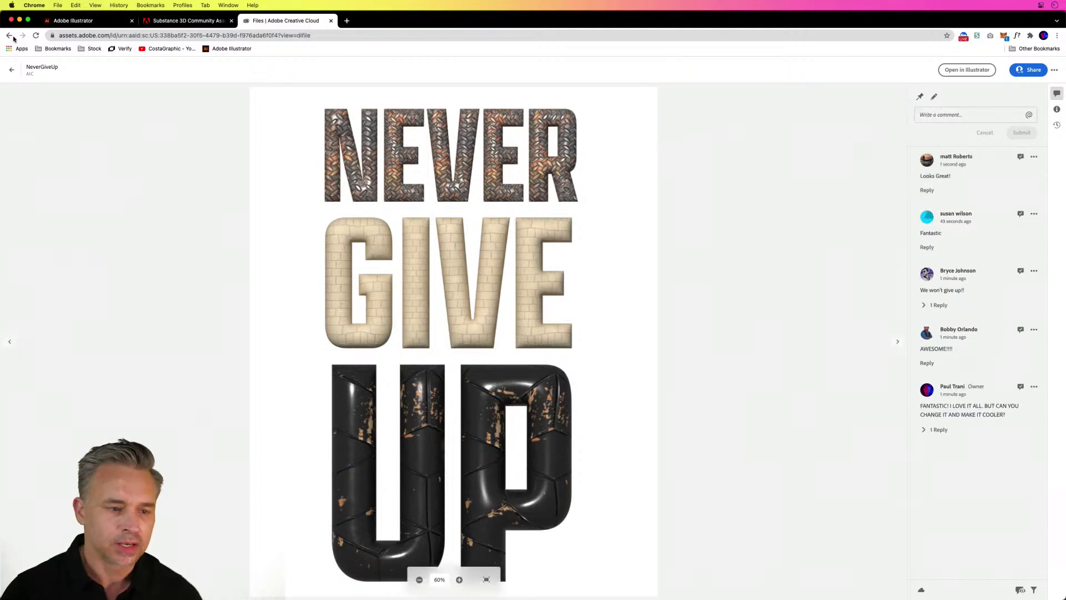
{"action": "left_click", "coordinate": [19, 21]}
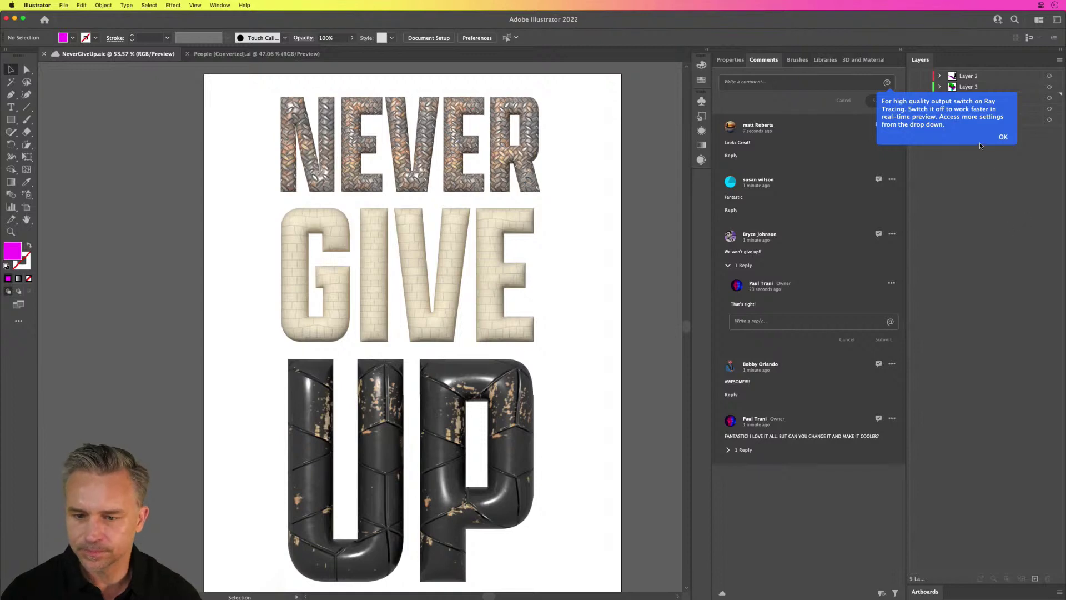
{"action": "left_click", "coordinate": [1001, 138]}
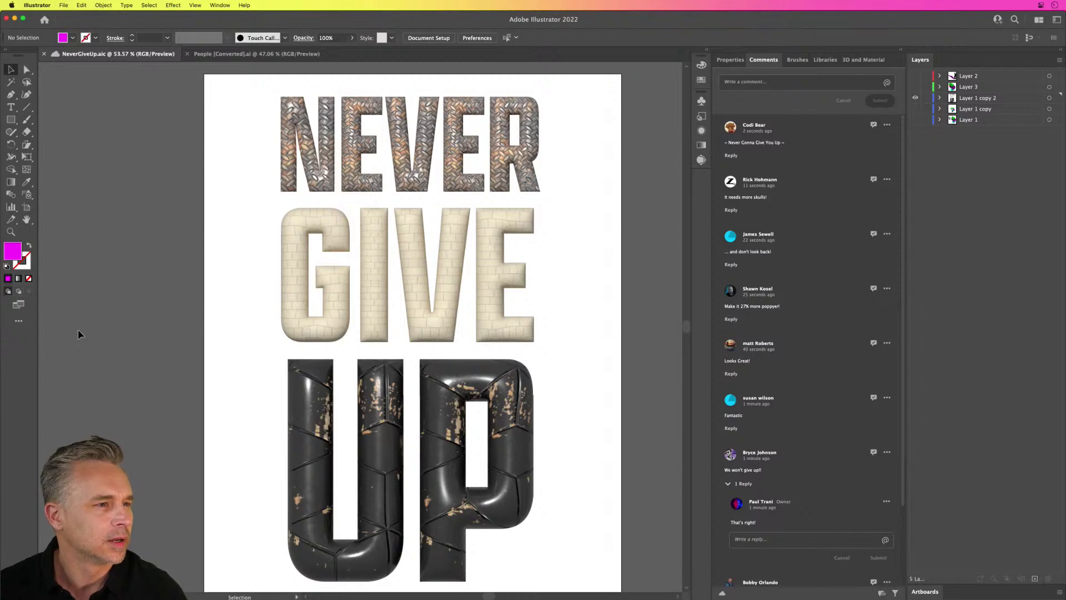
{"action": "scroll", "coordinate": [78, 329], "scroll_direction": "up", "scroll_amount": 1}
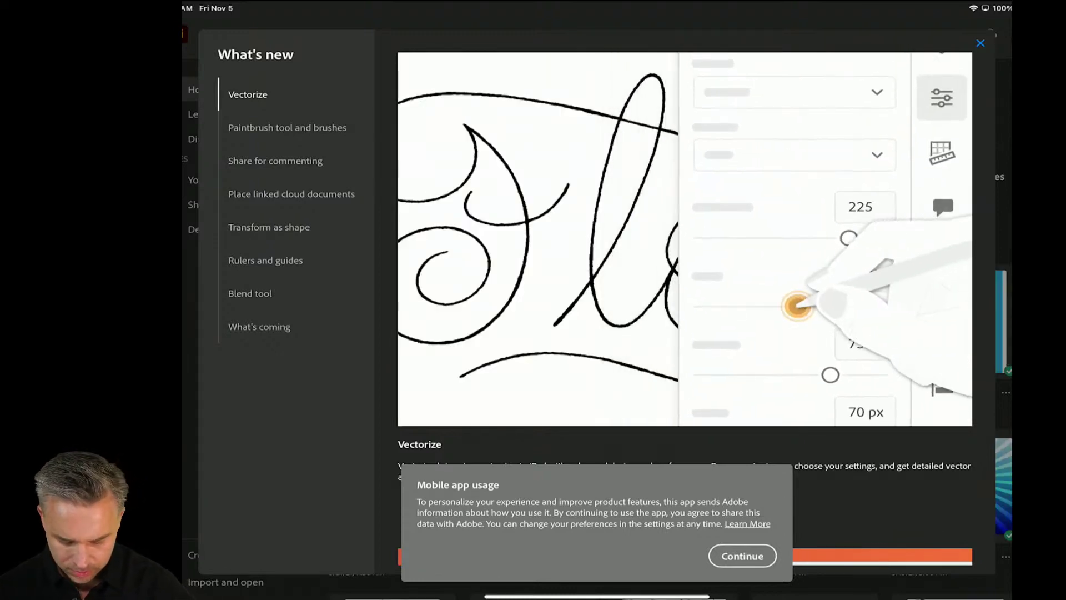
In Illustrator on the iPad, accept the app usage notice and look through the What's new features, starting with Vectorize.
{"action": "left_click", "coordinate": [742, 556]}
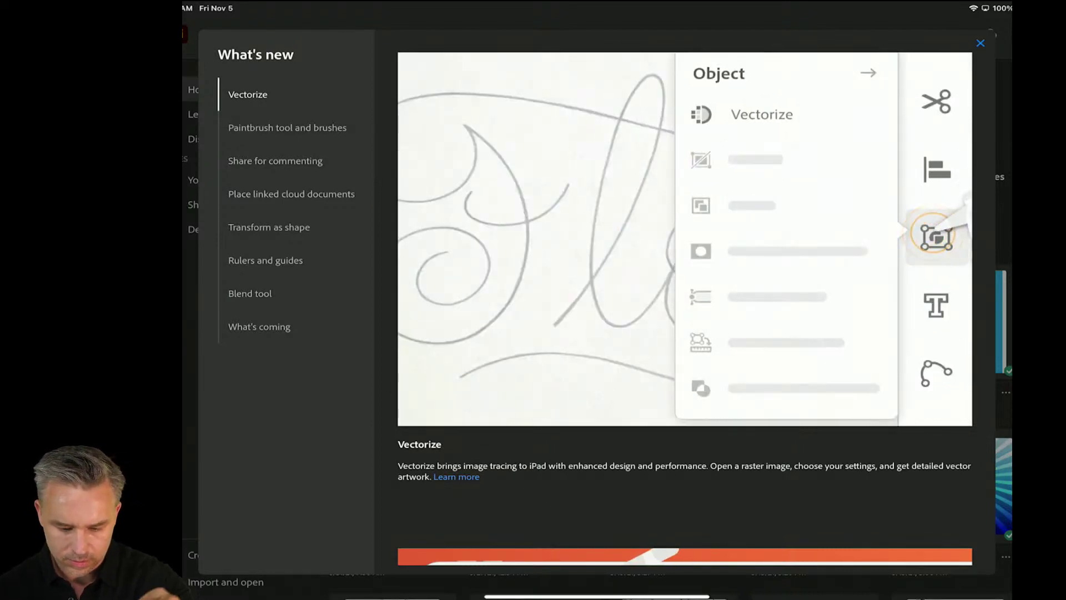
{"action": "left_click", "coordinate": [287, 127]}
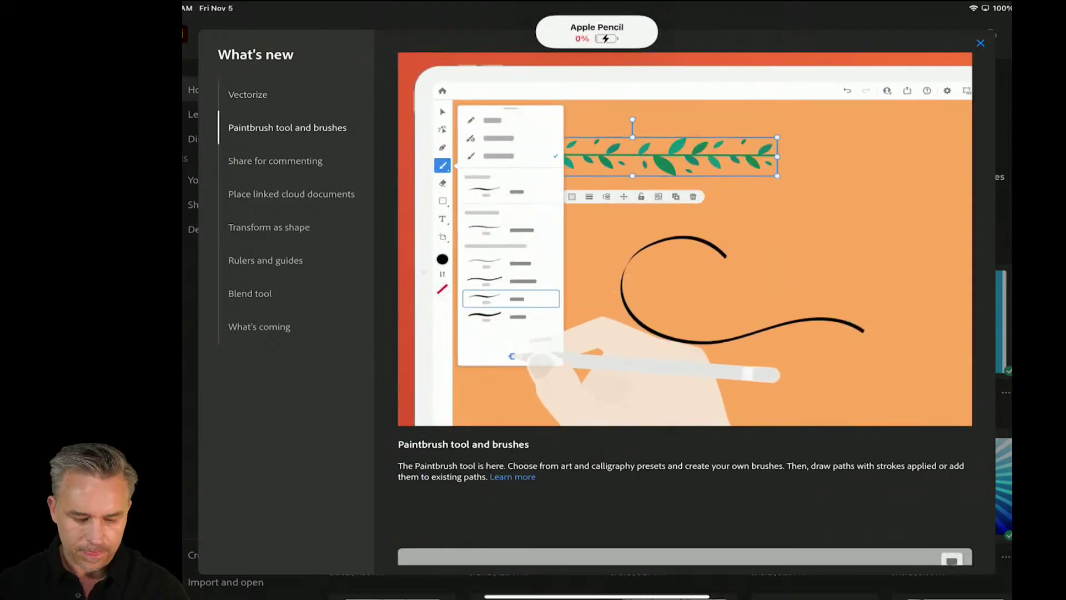
{"action": "left_click", "coordinate": [274, 160]}
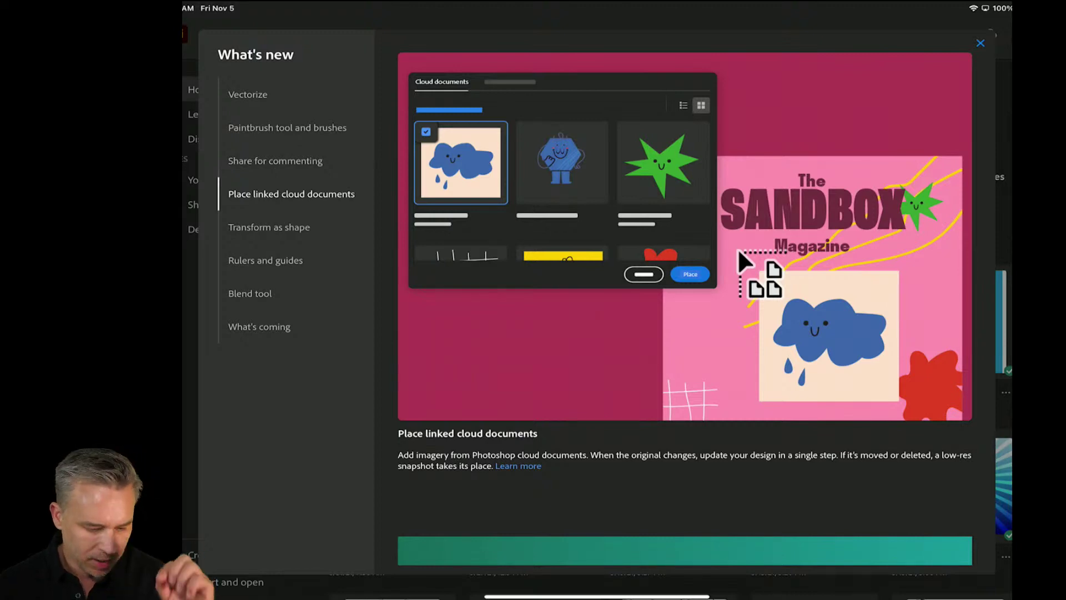
{"action": "scroll", "coordinate": [685, 277], "scroll_direction": "down", "scroll_amount": 5}
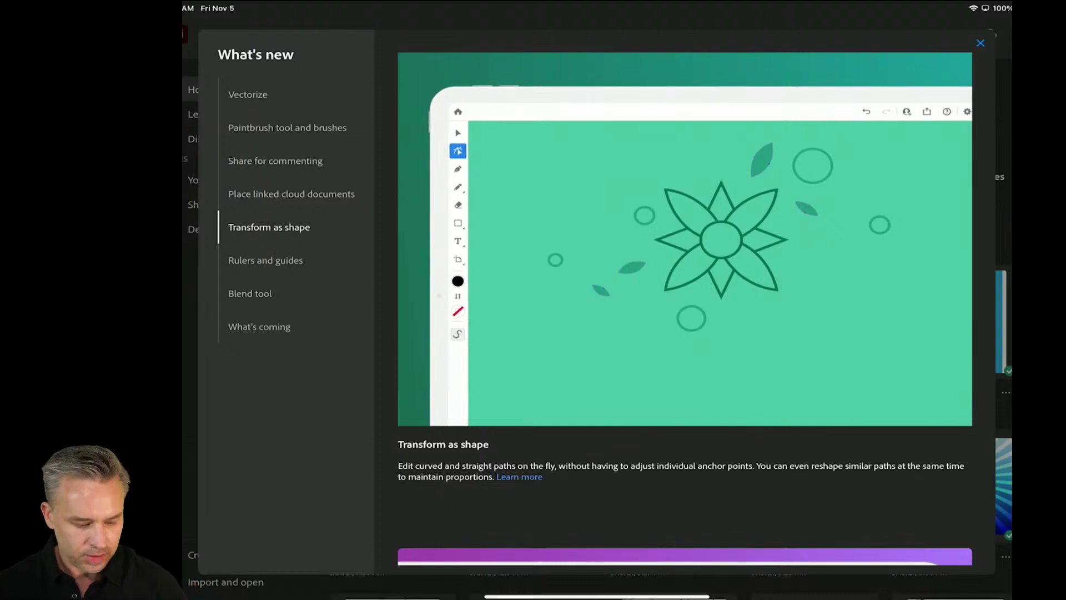
{"action": "scroll", "coordinate": [685, 278], "scroll_direction": "down", "scroll_amount": 10}
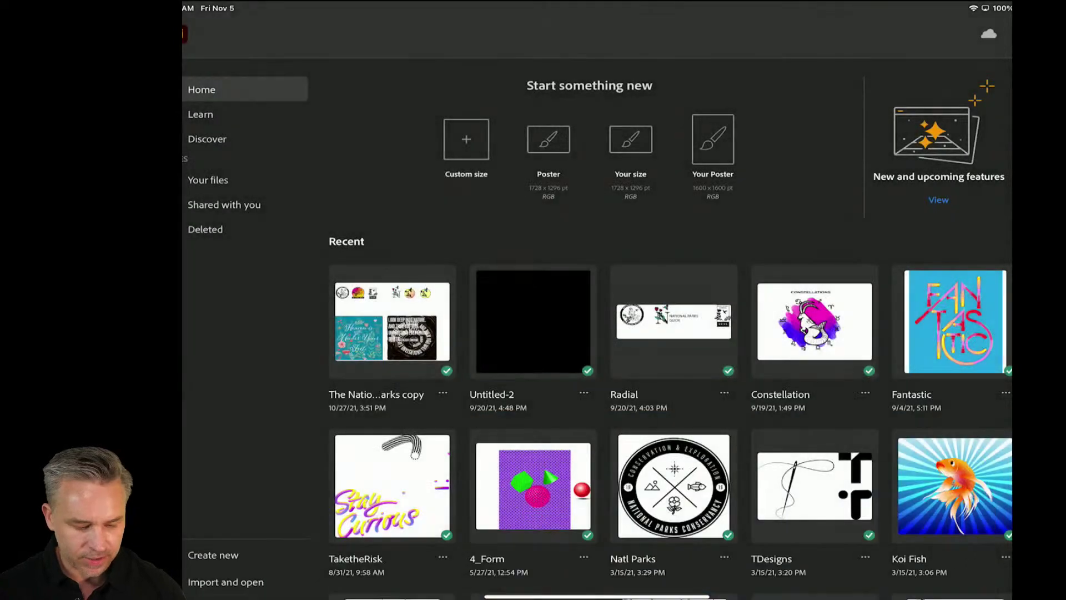
Create a new document and draw a tall black rectangle on the artboard's left side and a black ellipse on its right side.
{"action": "key", "text": "super+n"}
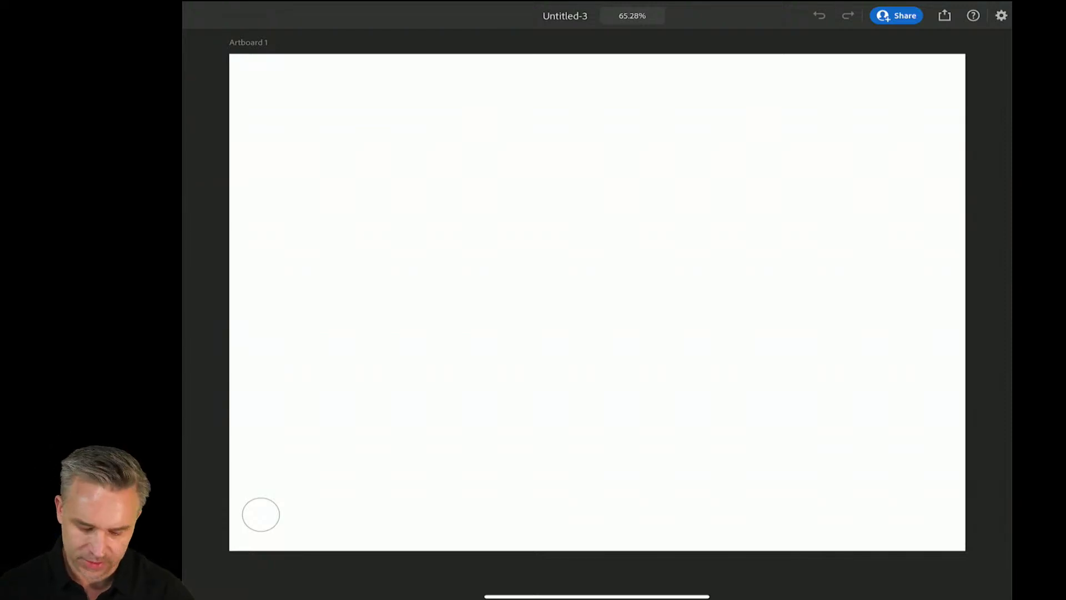
{"action": "left_click_drag", "start_coordinate": [287, 151], "coordinate": [423, 323]}
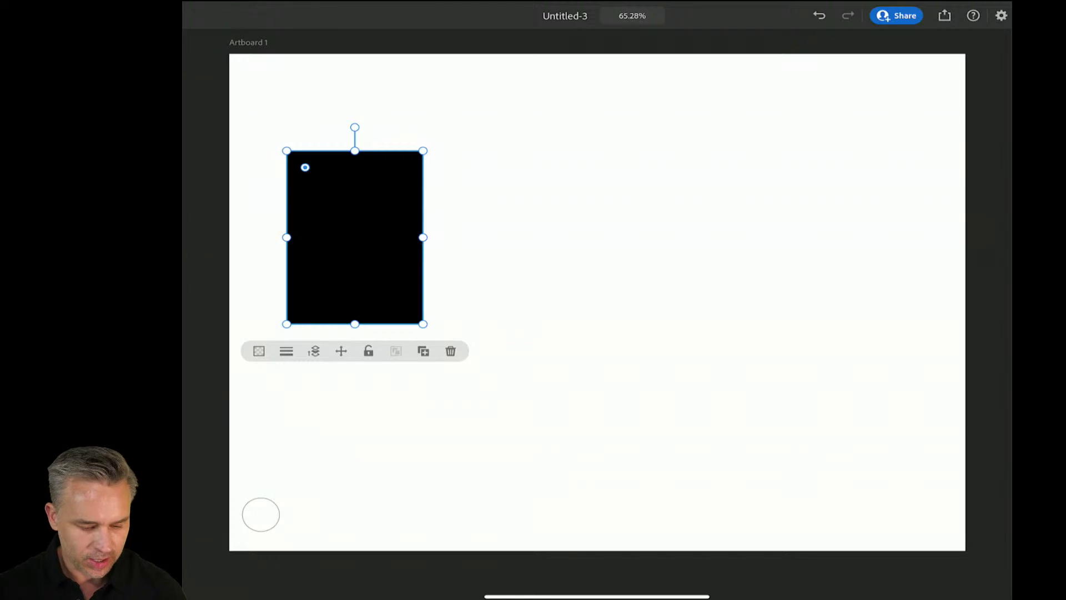
{"action": "left_click", "coordinate": [166, 188]}
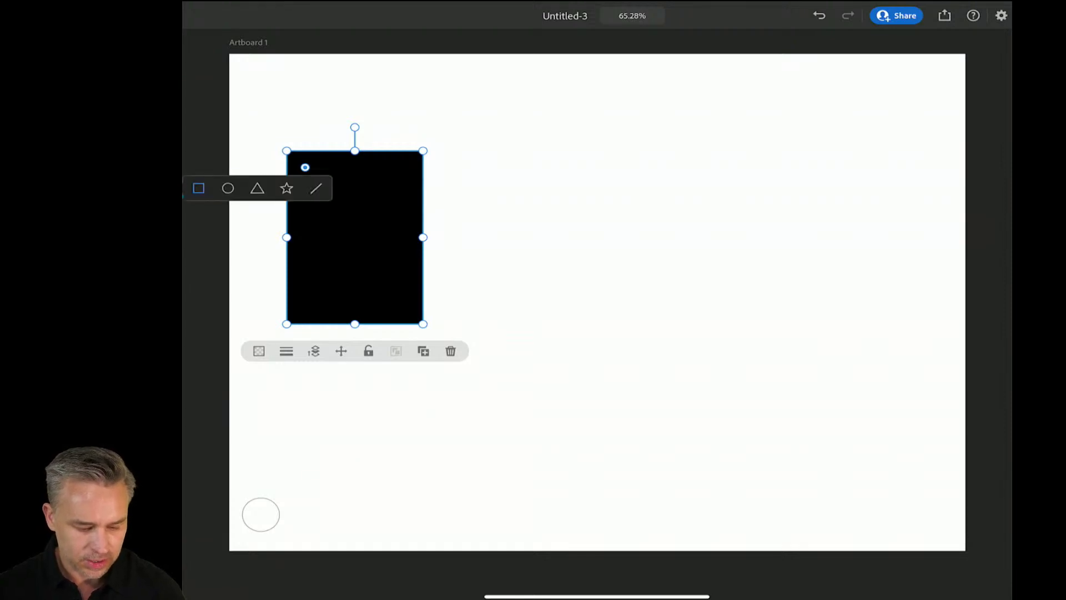
{"action": "left_click", "coordinate": [230, 189]}
{"action": "left_click_drag", "start_coordinate": [671, 170], "coordinate": [829, 317]}
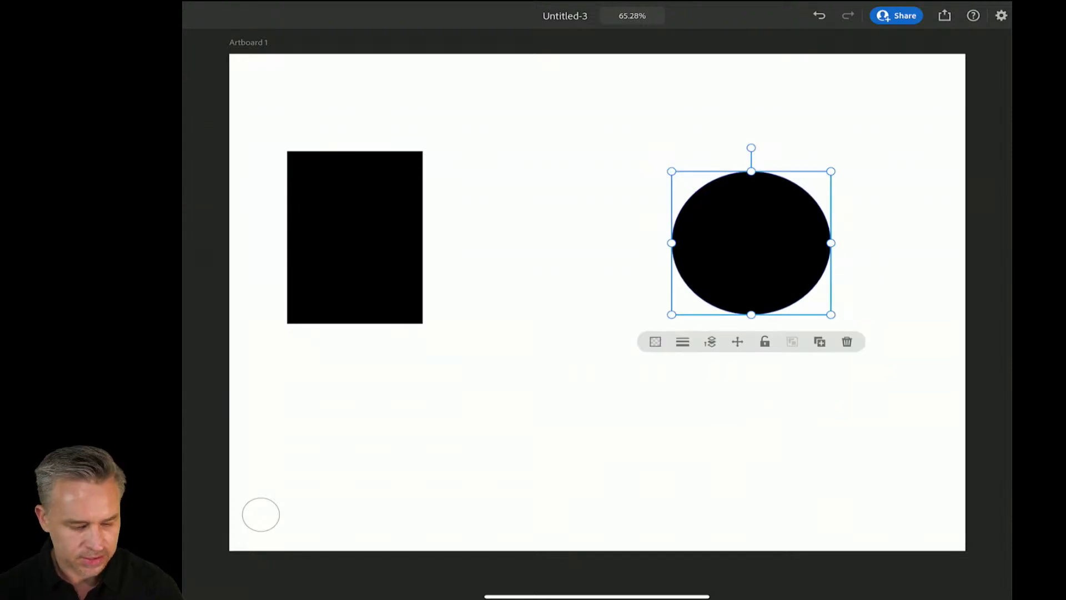
Delete the black rectangle and draw a black five-pointed star in its place on the artboard's left side.
{"action": "left_click", "coordinate": [305, 167]}
{"action": "left_click", "coordinate": [451, 351]}
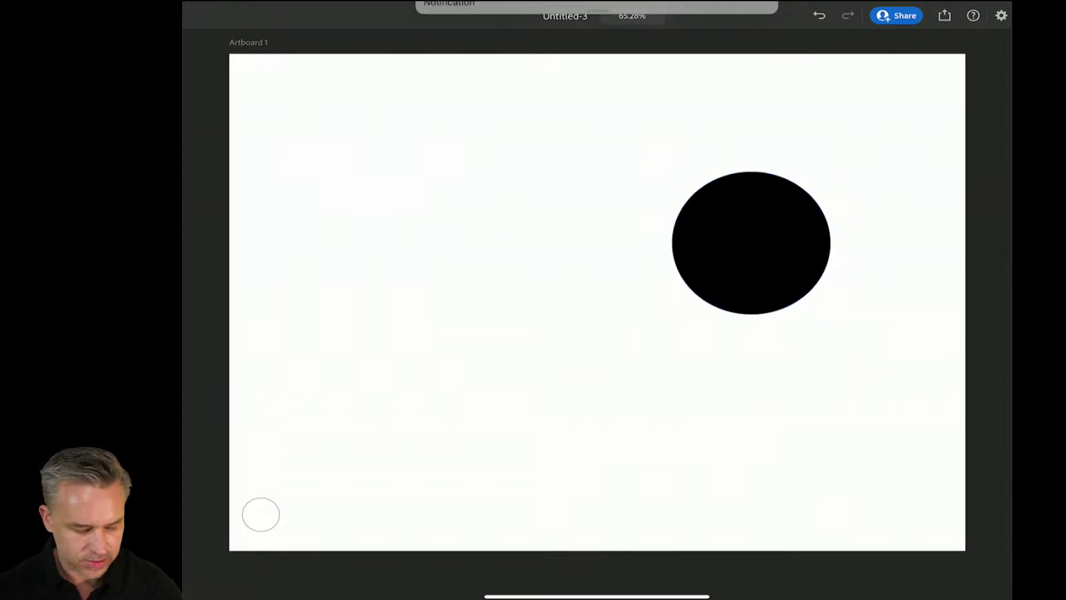
{"action": "left_click", "coordinate": [287, 187]}
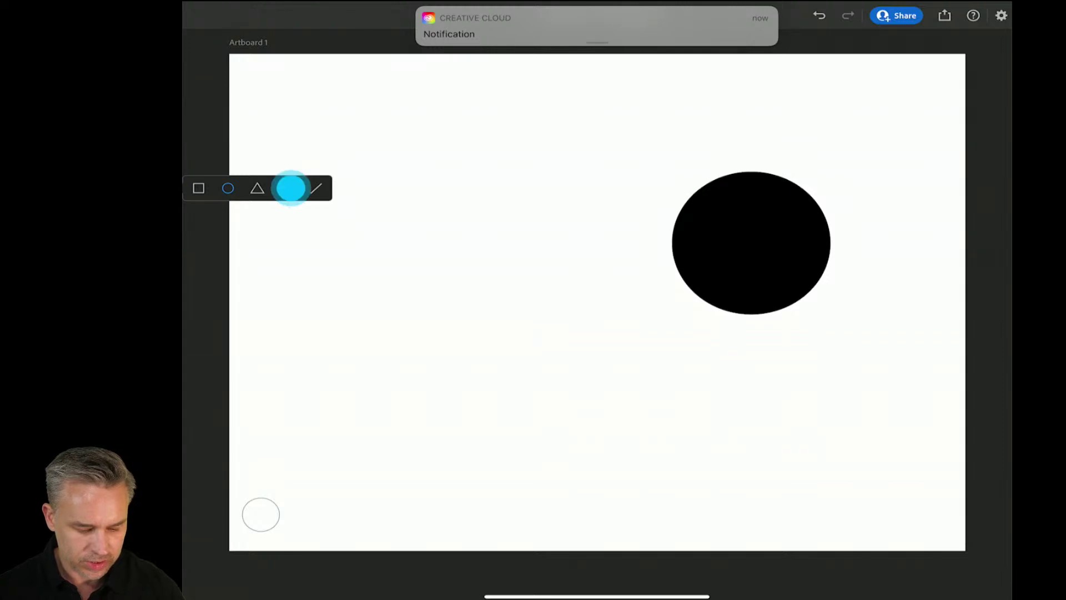
{"action": "left_click_drag", "start_coordinate": [333, 159], "coordinate": [486, 297]}
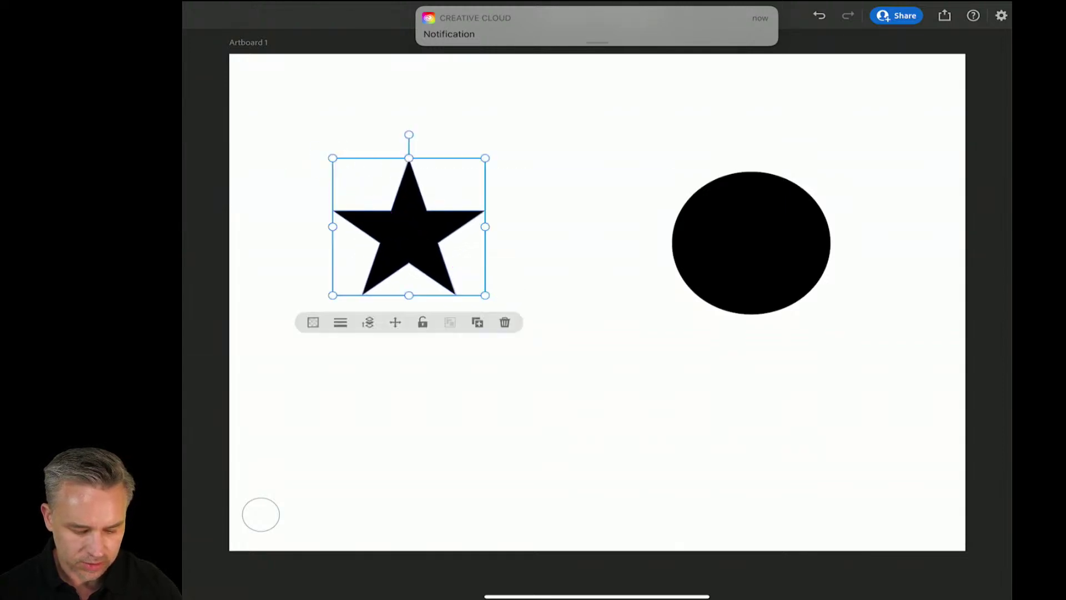
Select the star and the ellipse together and look through the Path, Object, Type and Repeat commands.
{"action": "left_click_drag", "start_coordinate": [296, 102], "coordinate": [766, 283]}
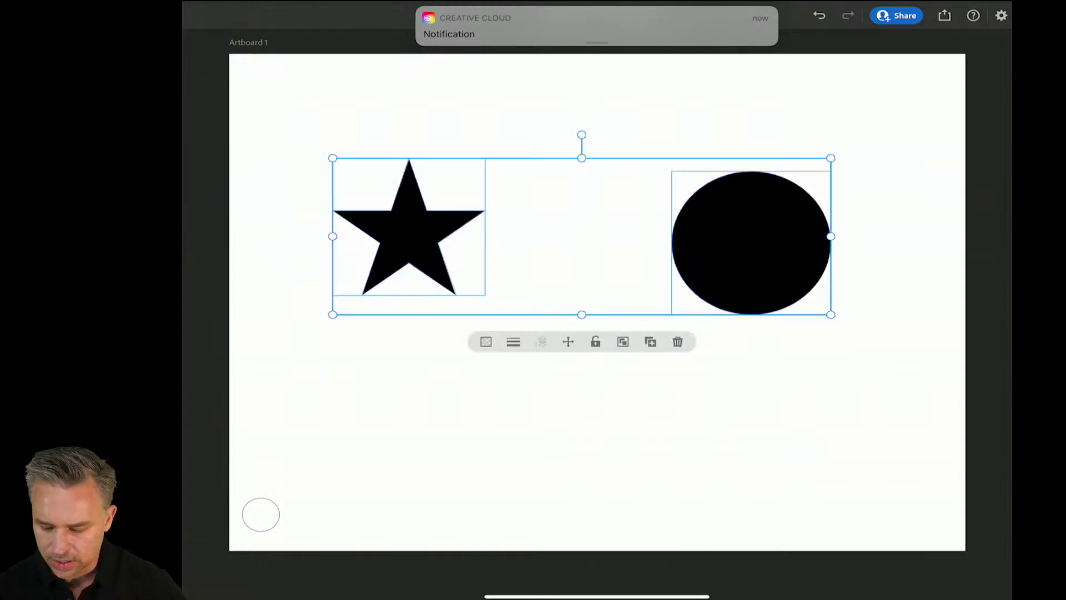
{"action": "left_click", "coordinate": [1009, 306]}
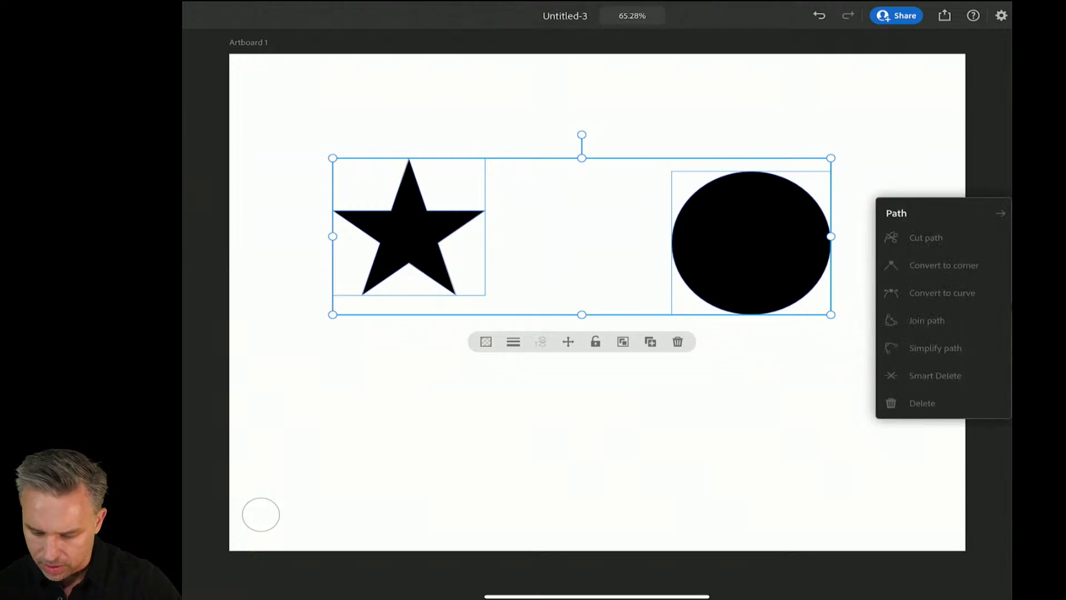
{"action": "left_click", "coordinate": [1008, 252]}
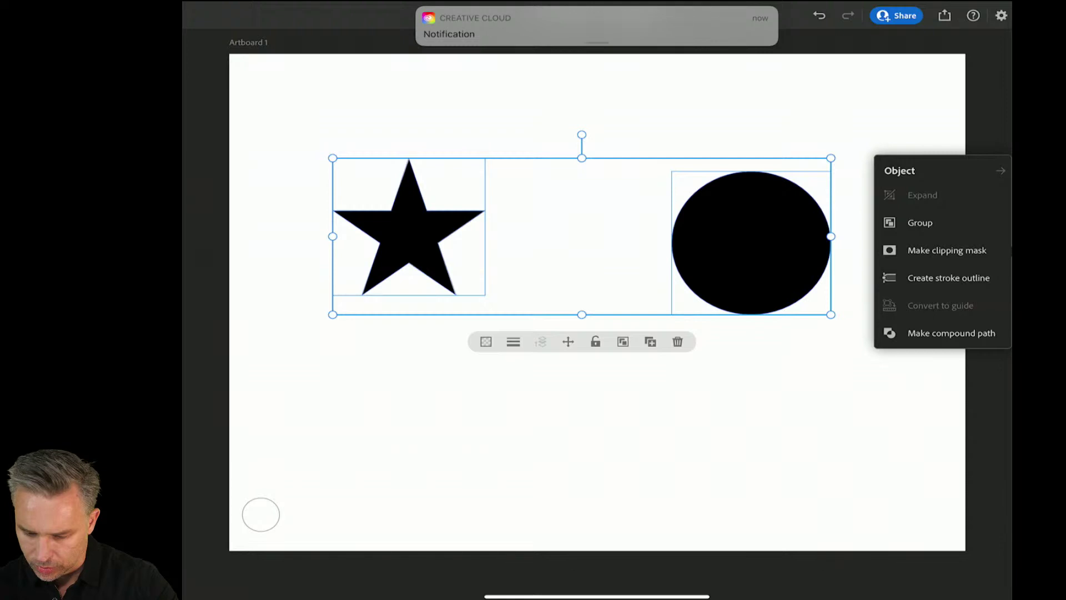
{"action": "left_click", "coordinate": [1009, 280]}
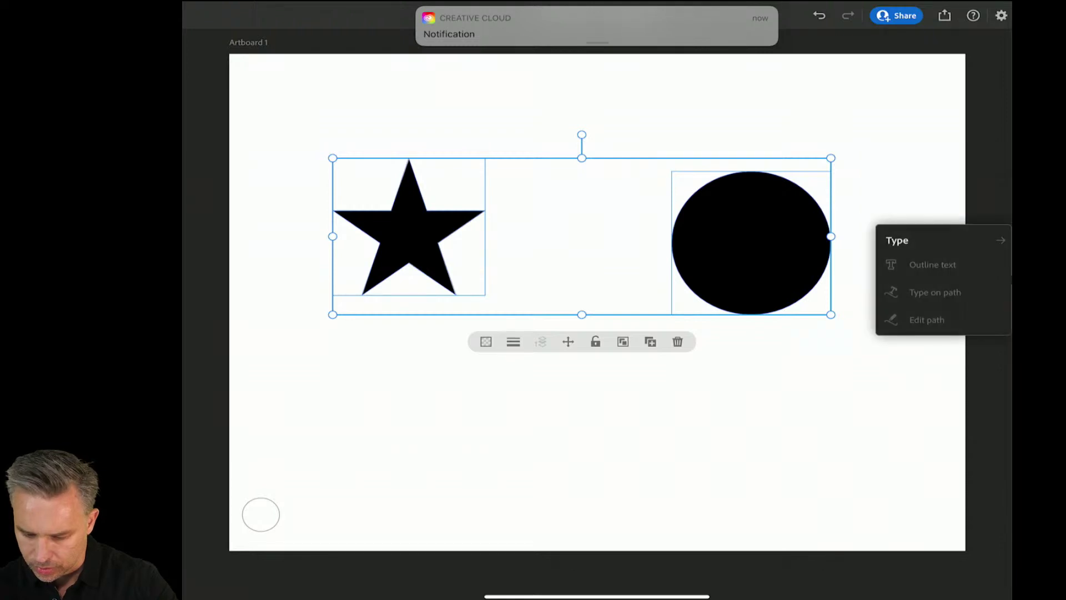
{"action": "left_click", "coordinate": [1009, 306]}
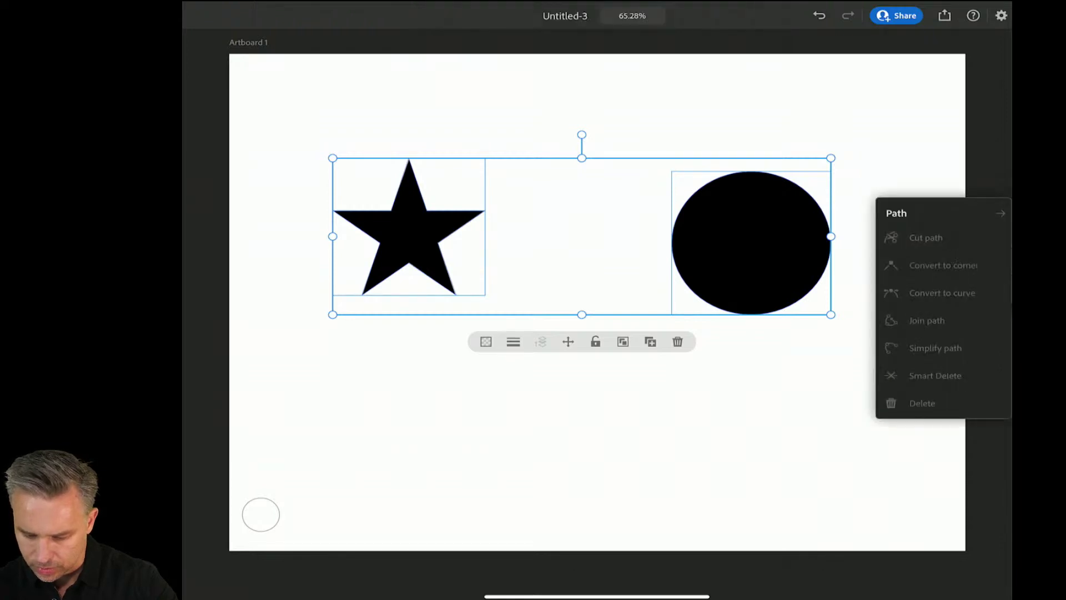
{"action": "left_click", "coordinate": [1009, 334]}
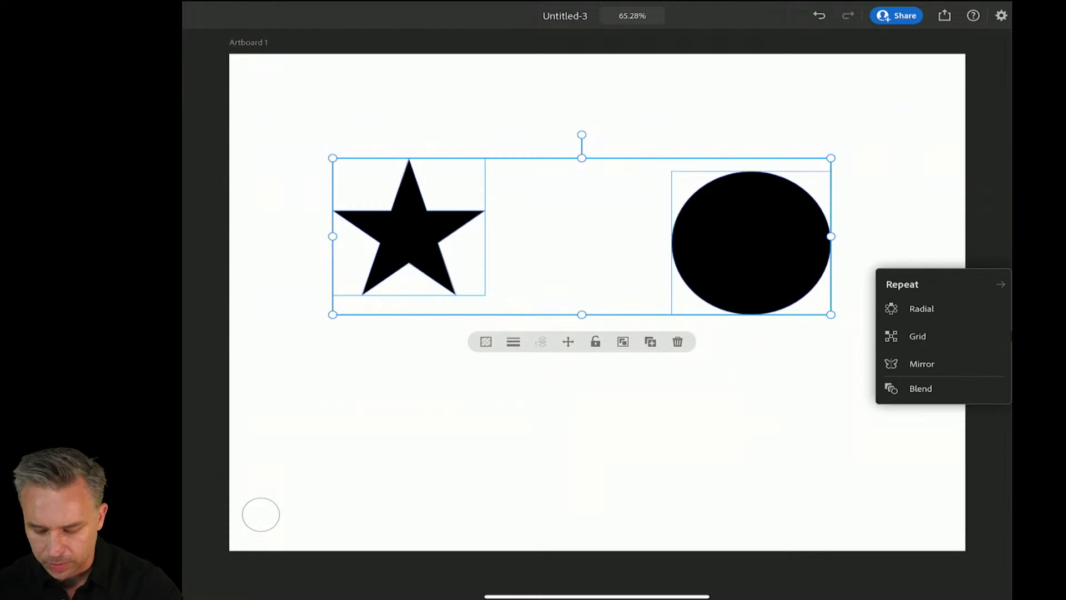
Fill the ellipse with a vivid purple from the color wheel.
{"action": "left_click", "coordinate": [750, 243]}
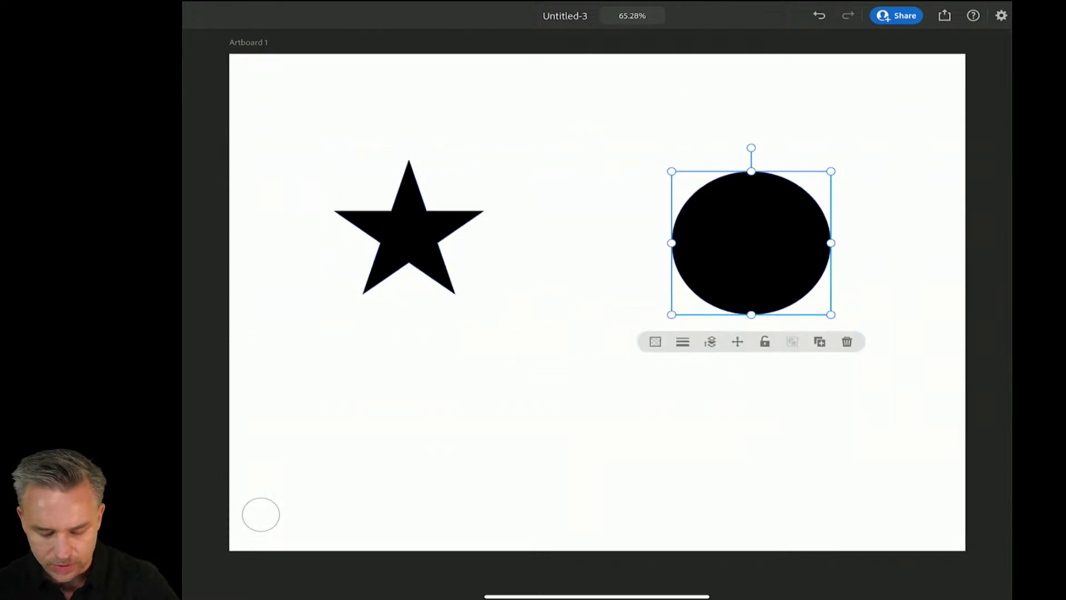
{"action": "left_click", "coordinate": [260, 514]}
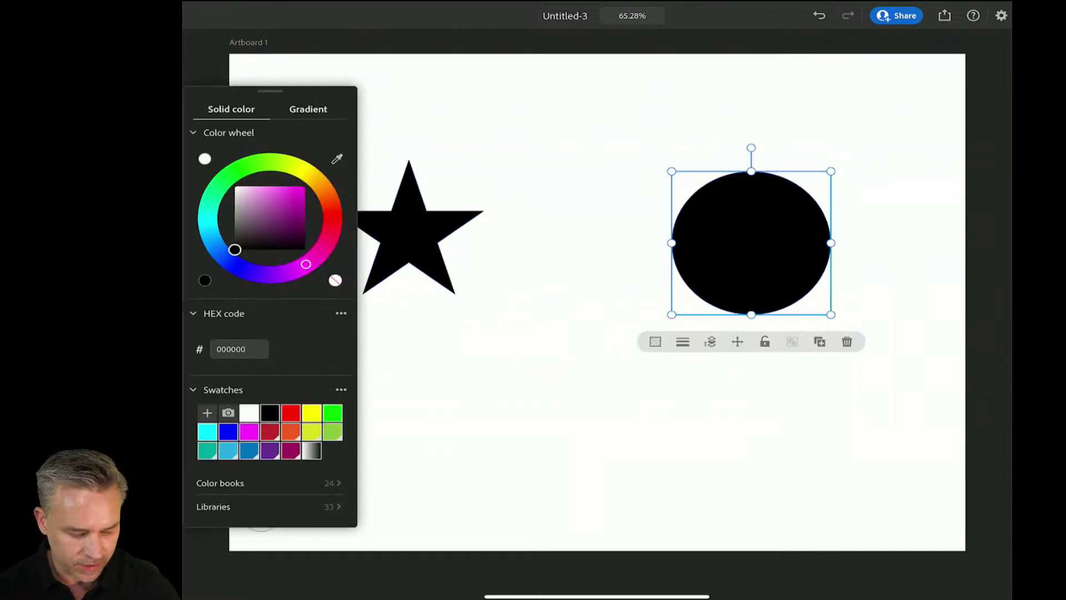
{"action": "left_click", "coordinate": [299, 267]}
{"action": "left_click_drag", "start_coordinate": [235, 250], "coordinate": [326, 173]}
{"action": "left_click", "coordinate": [578, 410]}
Fill the star with bright cyan, adjusting the hue on the color wheel.
{"action": "left_click", "coordinate": [408, 233]}
{"action": "left_click", "coordinate": [261, 514]}
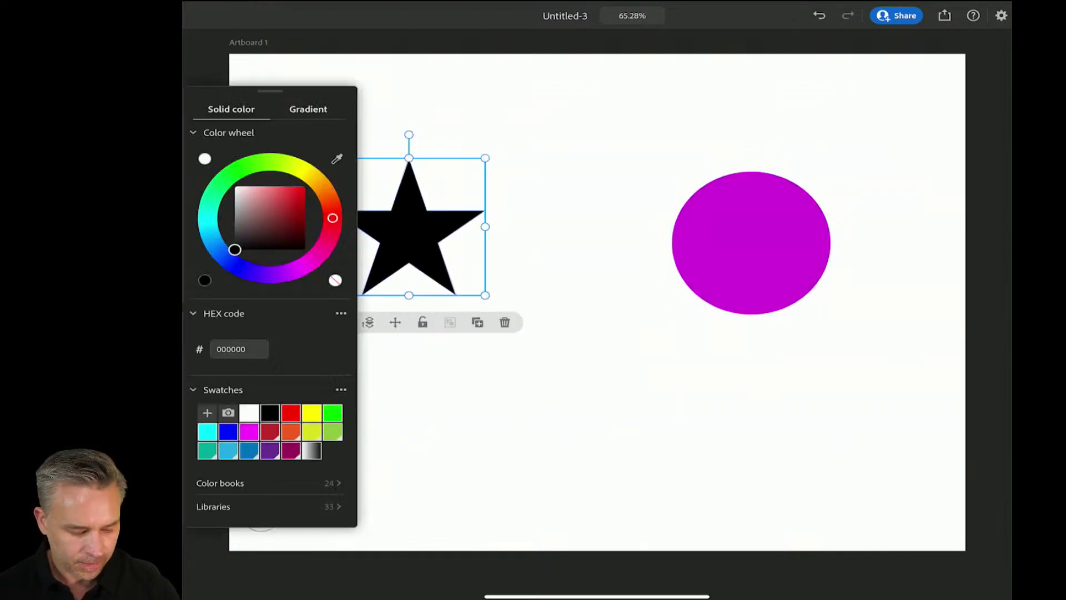
{"action": "left_click_drag", "start_coordinate": [333, 217], "coordinate": [305, 187]}
{"action": "key", "text": "Escape"}
{"action": "left_click", "coordinate": [408, 233]}
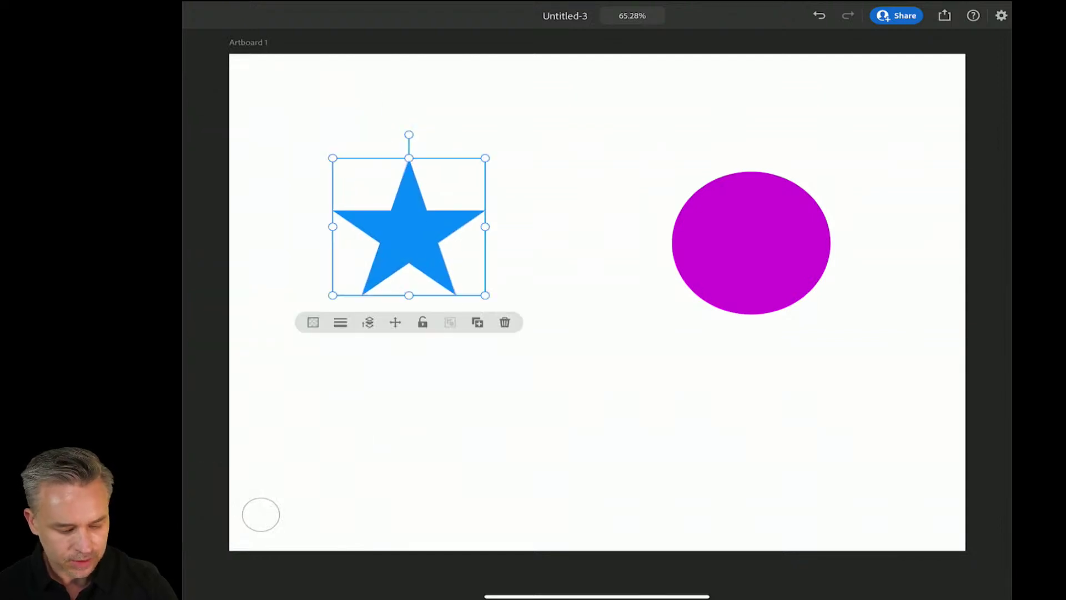
{"action": "left_click", "coordinate": [261, 514]}
{"action": "left_click_drag", "start_coordinate": [215, 244], "coordinate": [207, 214]}
Blend the star with the ellipse, and move the star to the artboard's upper left and the ellipse to its lower right.
{"action": "left_click_drag", "start_coordinate": [333, 89], "coordinate": [841, 325]}
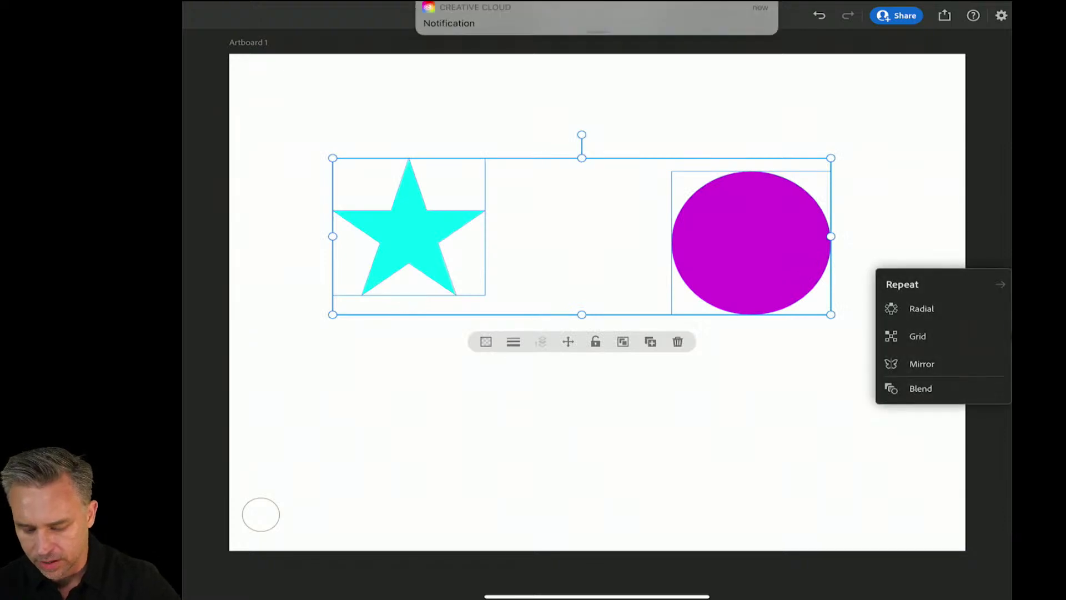
{"action": "left_click", "coordinate": [913, 386]}
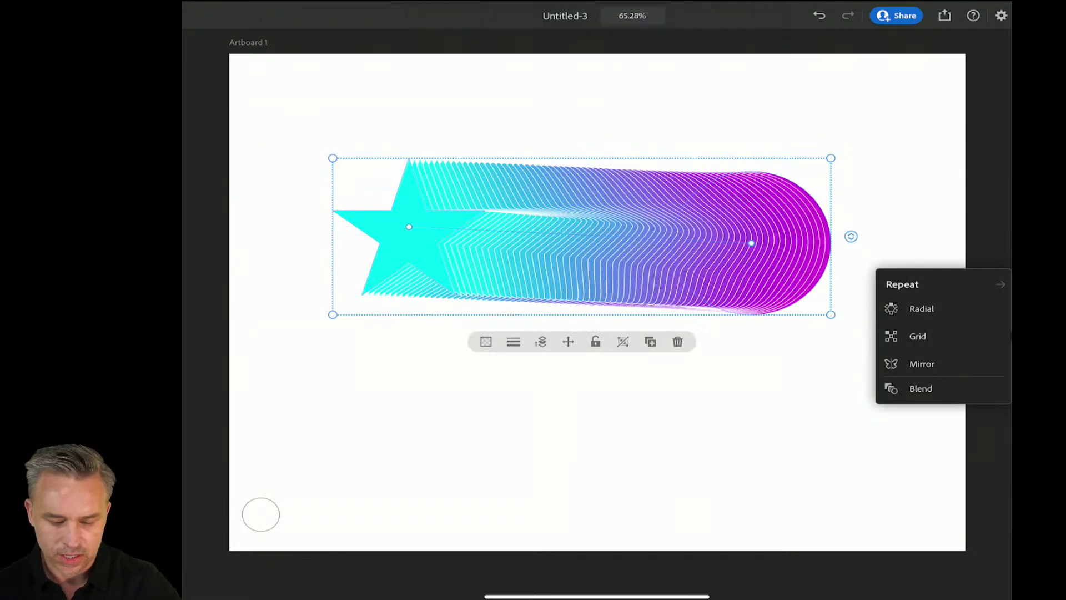
{"action": "left_click", "coordinate": [408, 226]}
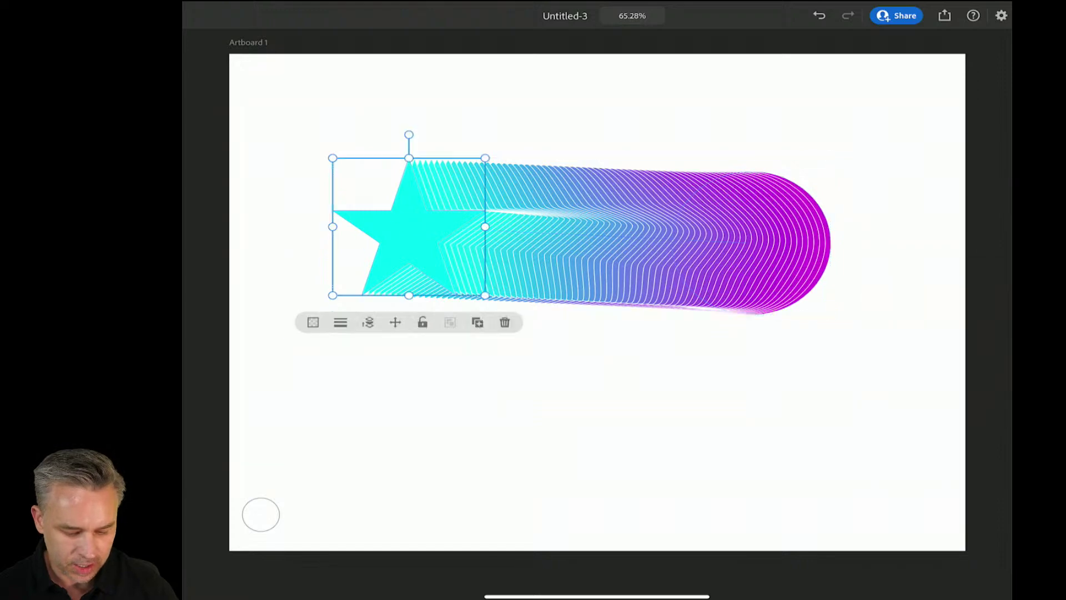
{"action": "left_click_drag", "start_coordinate": [399, 222], "coordinate": [325, 72]}
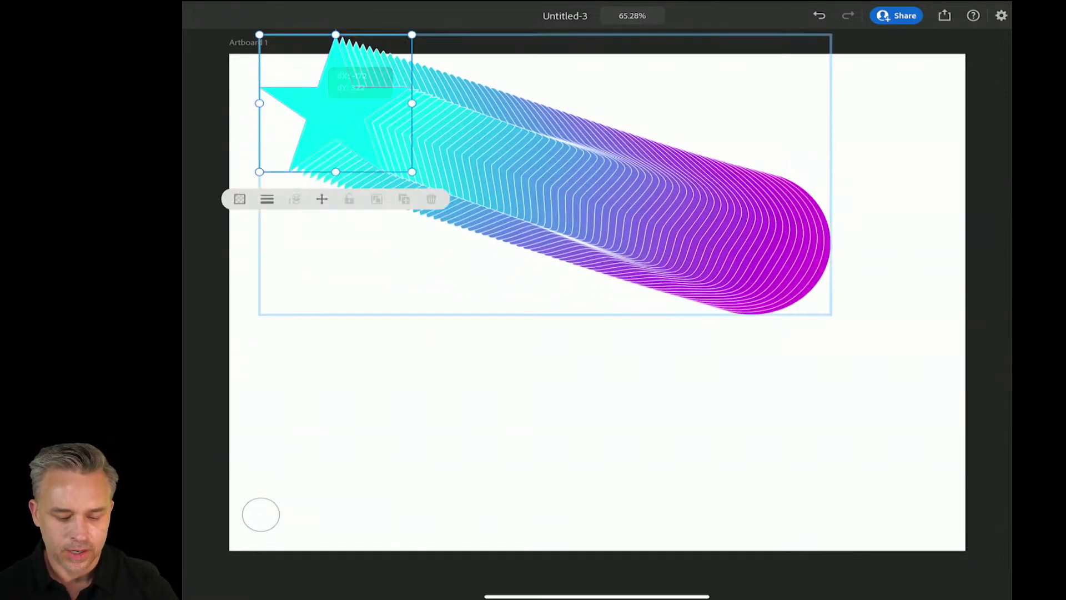
{"action": "left_click_drag", "start_coordinate": [805, 288], "coordinate": [839, 418]}
{"action": "left_click_drag", "start_coordinate": [347, 119], "coordinate": [344, 162]}
Scale the blend's star down slightly and round all its corners strongly with the corner widgets.
{"action": "left_click", "coordinate": [328, 118]}
{"action": "left_click", "coordinate": [328, 117]}
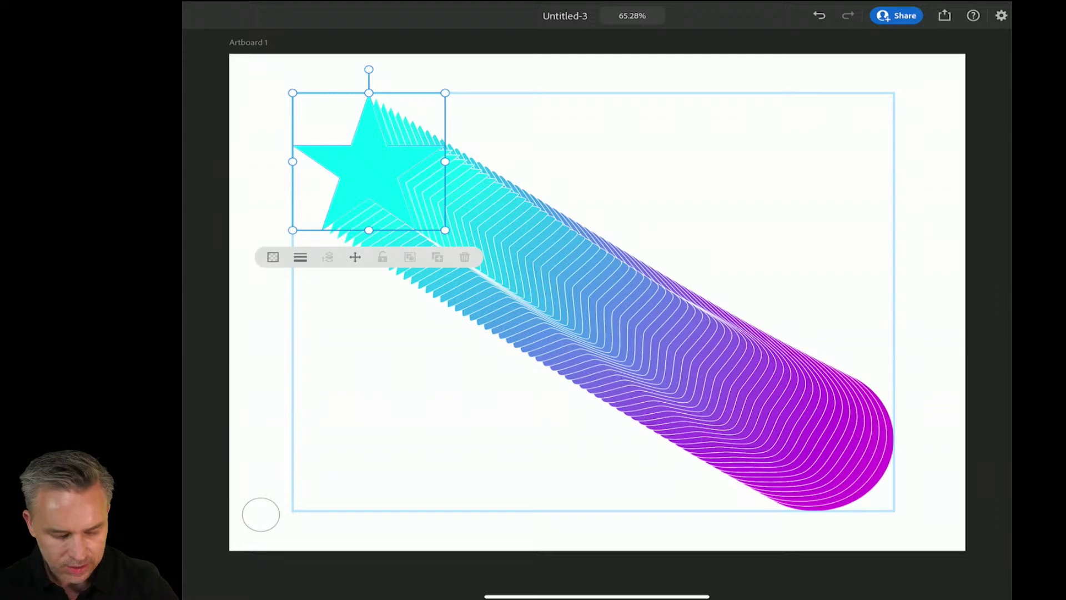
{"action": "mouse_move", "coordinate": [445, 230]}
{"action": "left_mouse_down"}
{"action": "mouse_move", "coordinate": [416, 202]}
{"action": "mouse_move", "coordinate": [429, 222]}
{"action": "left_mouse_up"}
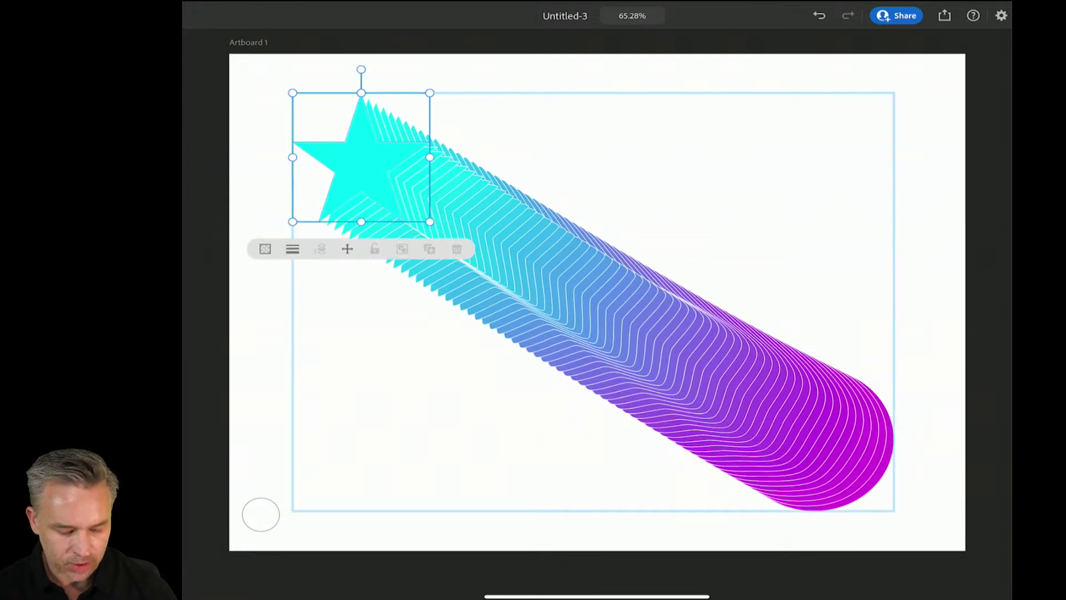
{"action": "double_click", "coordinate": [360, 161]}
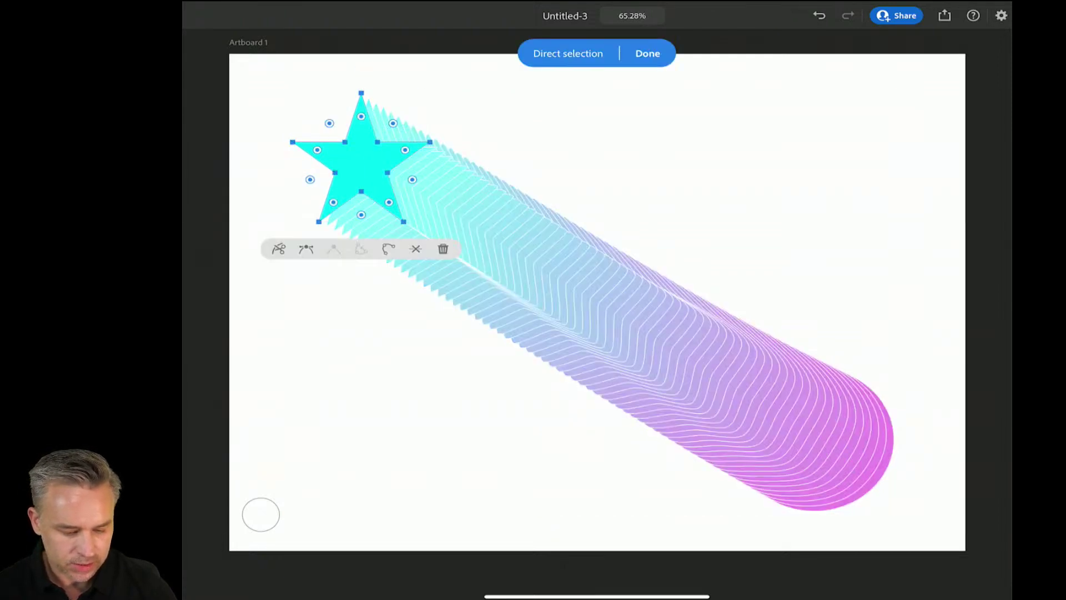
{"action": "mouse_move", "coordinate": [329, 123]}
{"action": "left_mouse_down"}
{"action": "mouse_move", "coordinate": [322, 118]}
{"action": "mouse_move", "coordinate": [340, 148]}
{"action": "mouse_move", "coordinate": [326, 136]}
{"action": "left_mouse_up"}
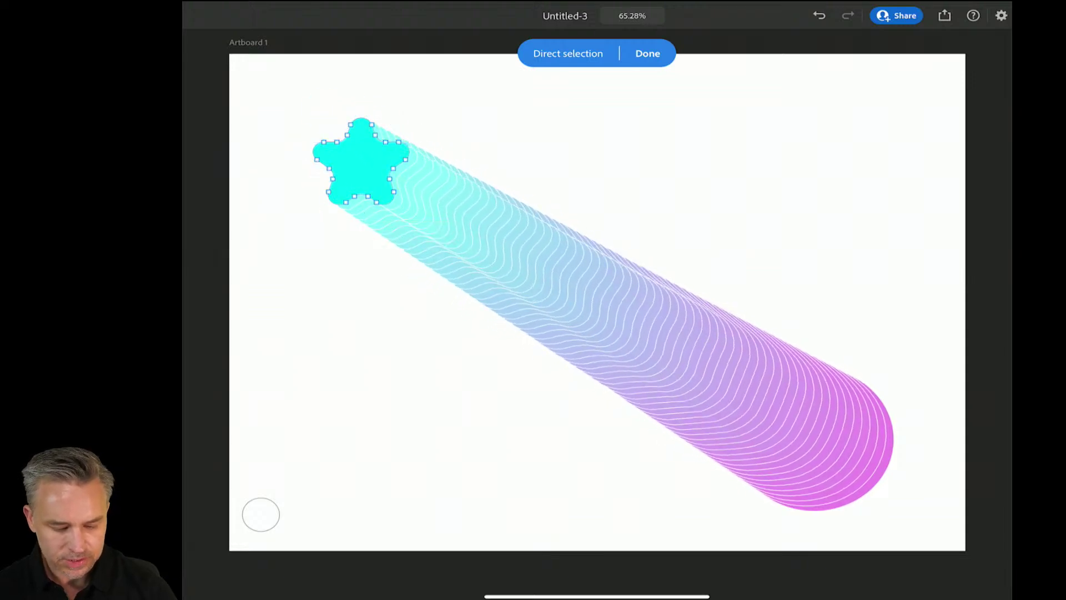
{"action": "left_click", "coordinate": [647, 54]}
{"action": "left_click", "coordinate": [693, 183]}
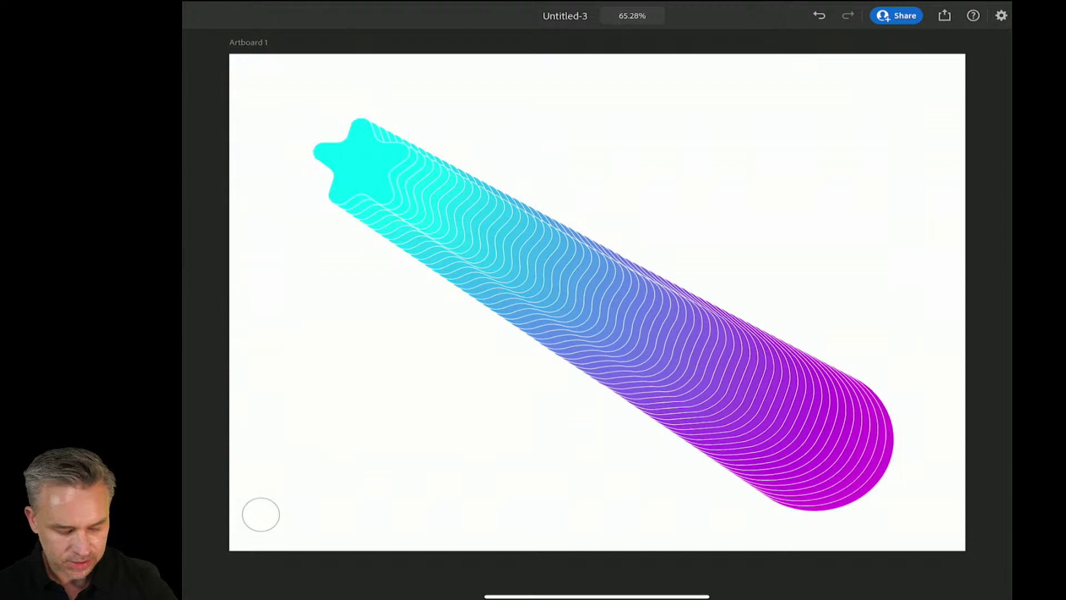
Shift the blend slightly up and left, and convert its spine's anchor point at the star to a curve.
{"action": "left_click", "coordinate": [603, 299]}
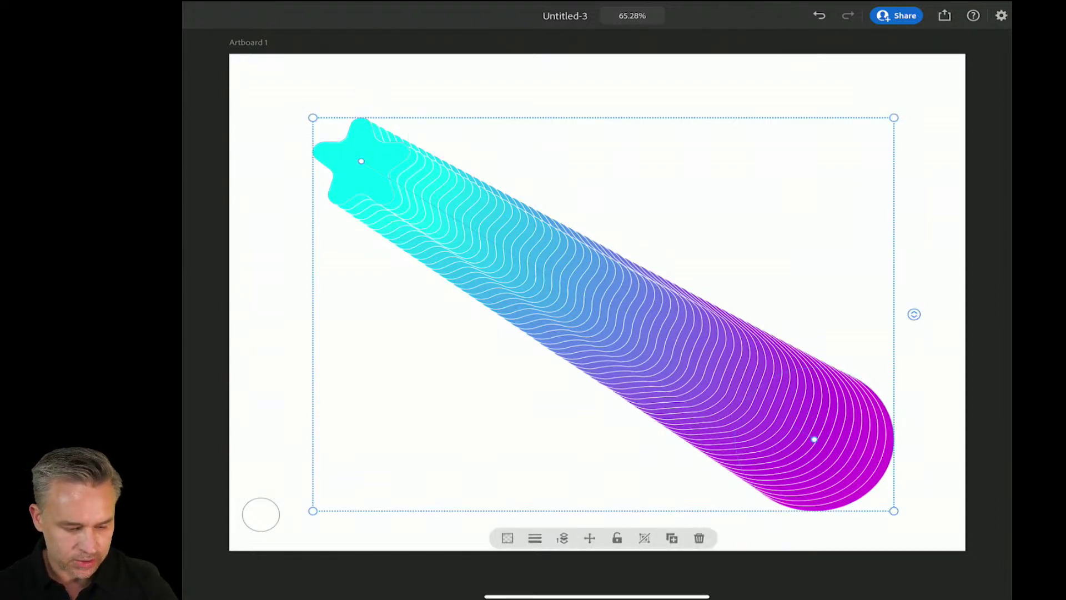
{"action": "double_click", "coordinate": [602, 299]}
{"action": "mouse_move", "coordinate": [814, 439]}
{"action": "left_mouse_down"}
{"action": "mouse_move", "coordinate": [801, 419]}
{"action": "mouse_move", "coordinate": [808, 427]}
{"action": "left_mouse_up"}
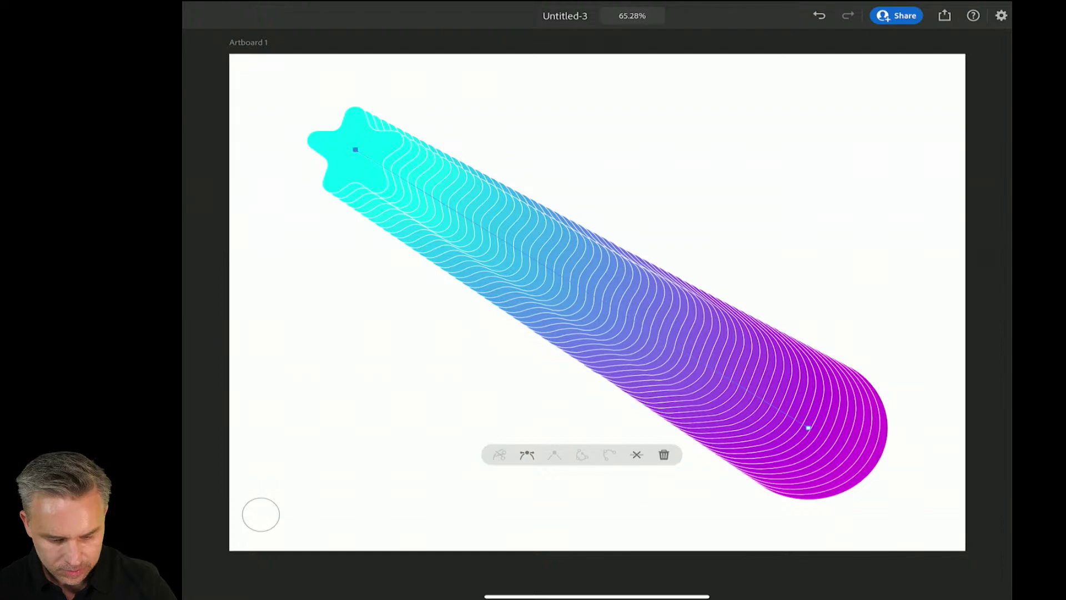
{"action": "left_click", "coordinate": [527, 455]}
{"action": "left_click", "coordinate": [535, 231]}
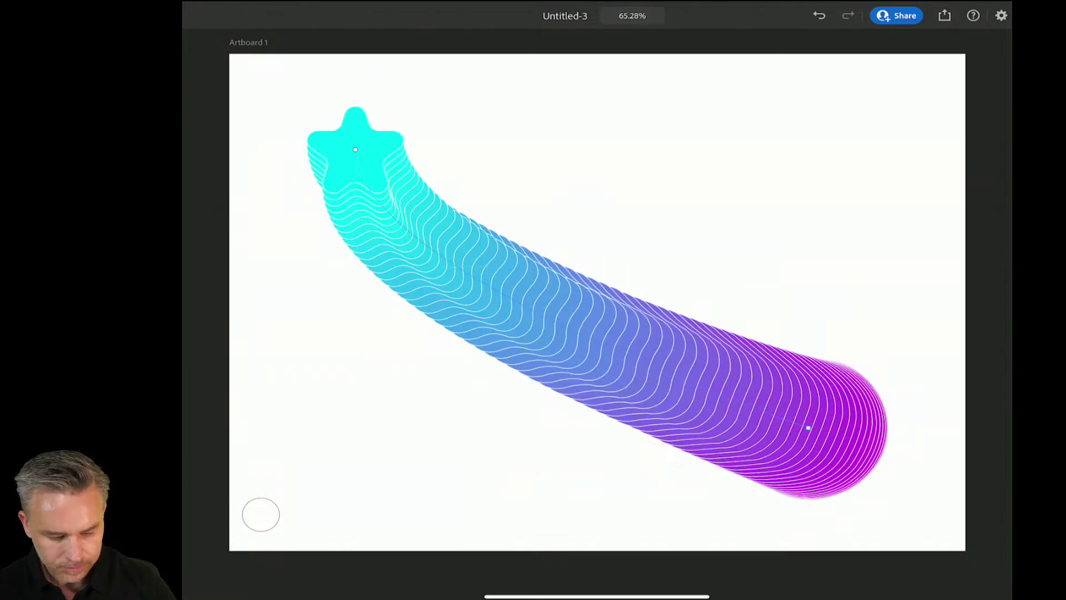
Bend the spine into an arc with horizontal handles at the star, and move its ellipse end to the artboard's lower middle.
{"action": "left_click_drag", "start_coordinate": [355, 26], "coordinate": [860, 127]}
{"action": "left_click_drag", "start_coordinate": [218, 155], "coordinate": [281, 149]}
{"action": "left_click_drag", "start_coordinate": [860, 149], "coordinate": [634, 150]}
{"action": "left_click_drag", "start_coordinate": [808, 427], "coordinate": [585, 404]}
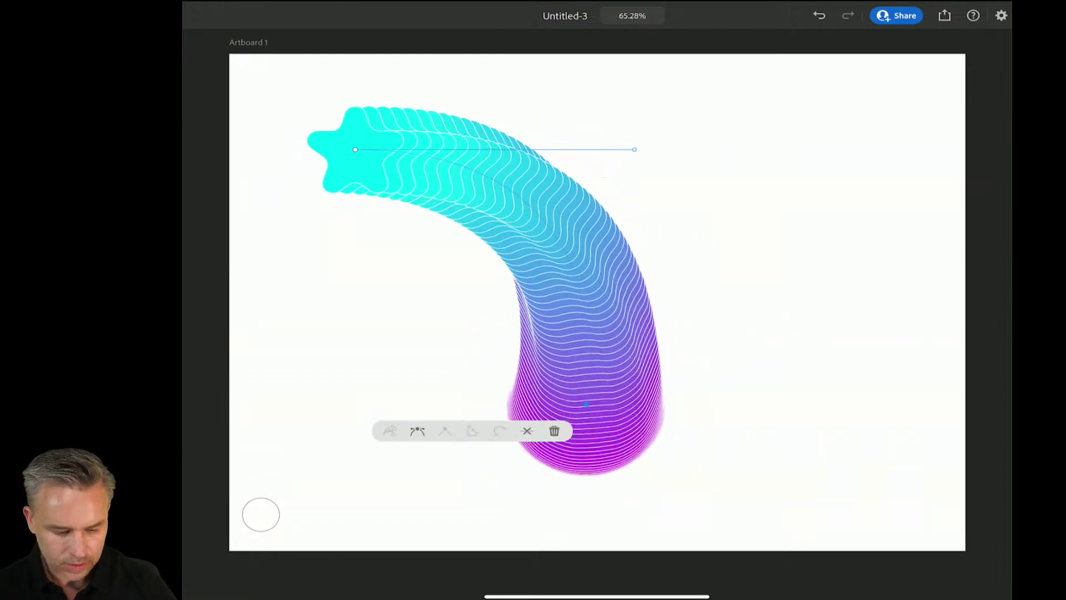
{"action": "left_click_drag", "start_coordinate": [634, 149], "coordinate": [397, 150]}
{"action": "left_click", "coordinate": [449, 152]}
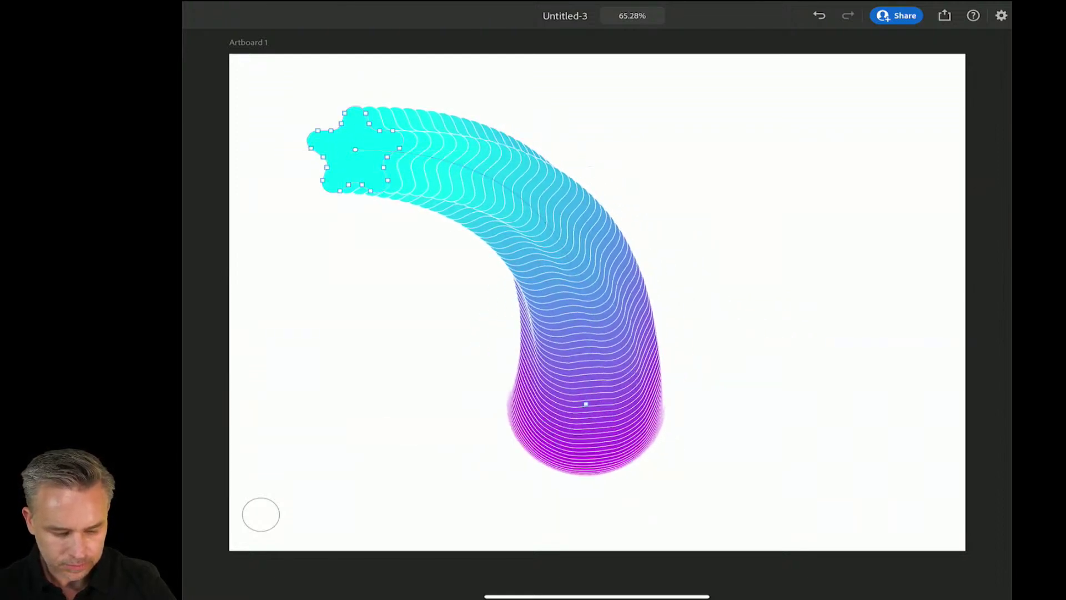
Dismiss the comments tip, move the curved blend slightly to the right, and deselect it.
{"action": "left_click", "coordinate": [355, 149]}
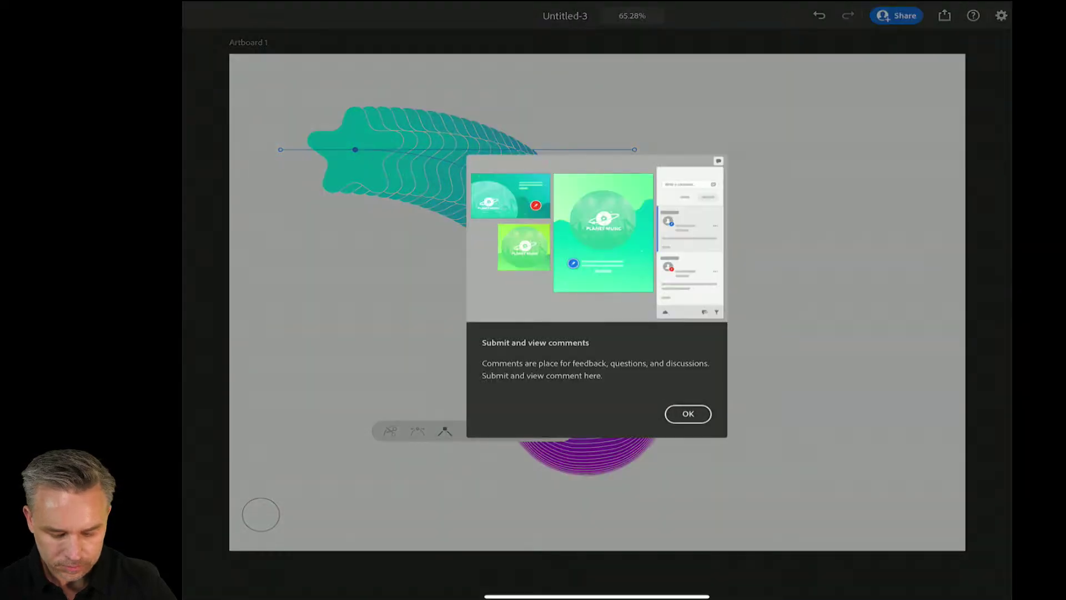
{"action": "left_click", "coordinate": [688, 413]}
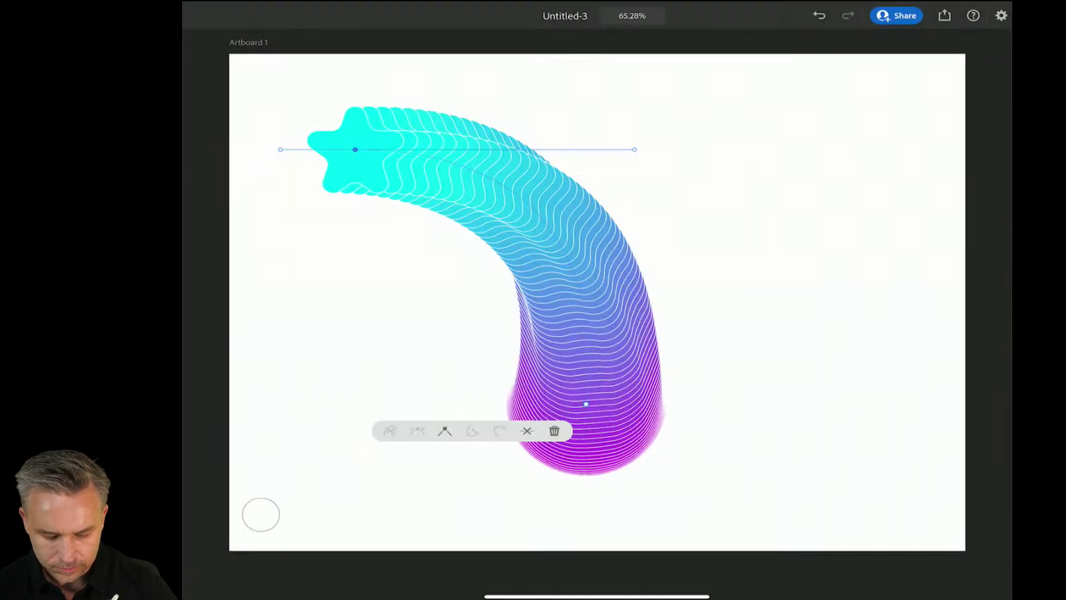
{"action": "left_click", "coordinate": [405, 172]}
{"action": "left_click_drag", "start_coordinate": [405, 172], "coordinate": [472, 175]}
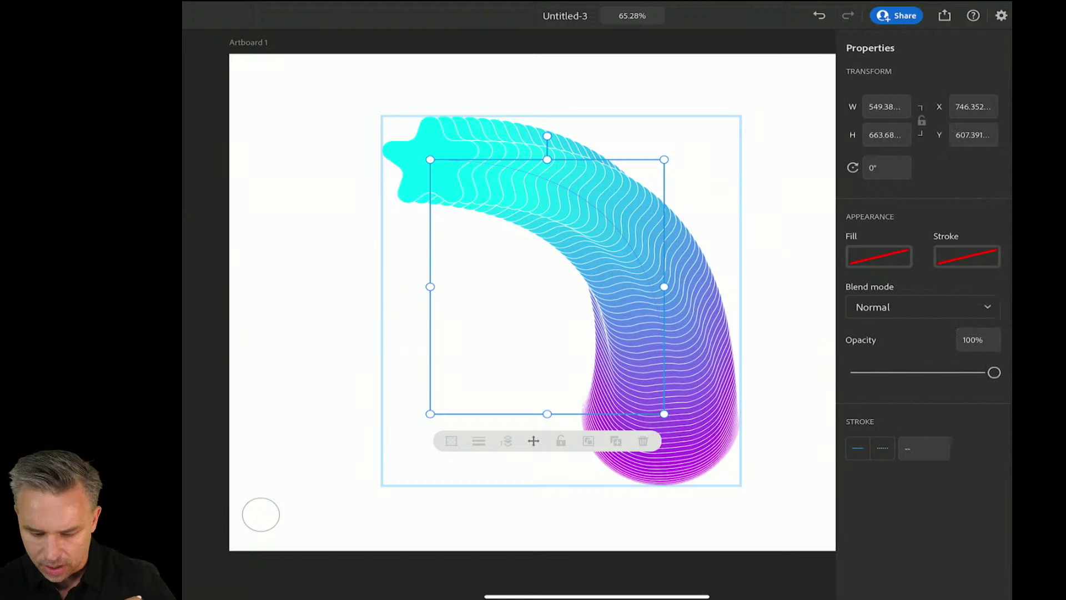
{"action": "left_click", "coordinate": [322, 333]}
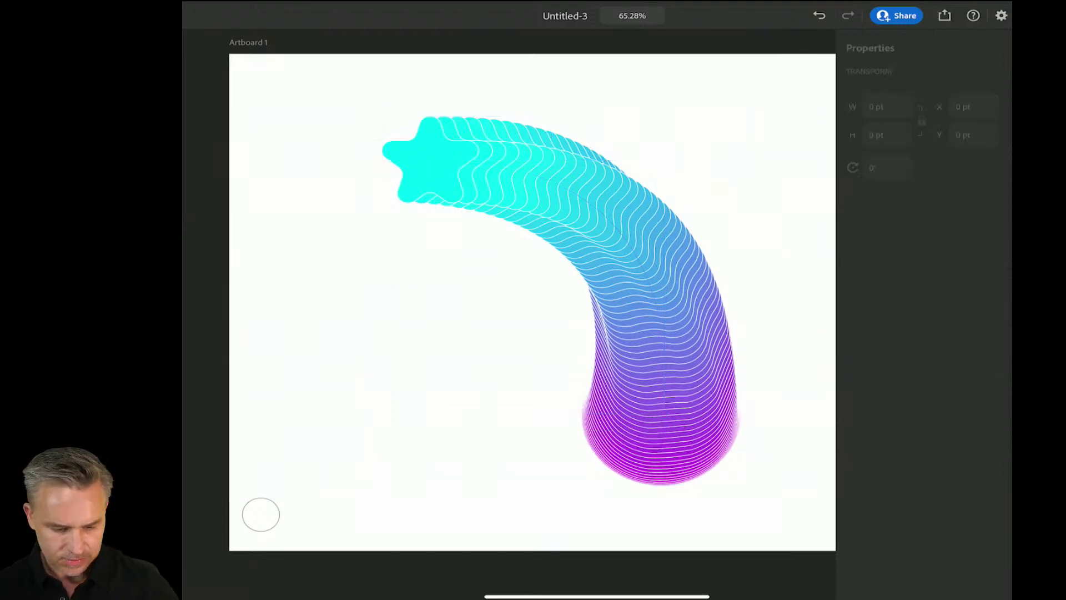
Select the curved blend and set its number of blend steps to 99.
{"action": "left_click", "coordinate": [661, 300]}
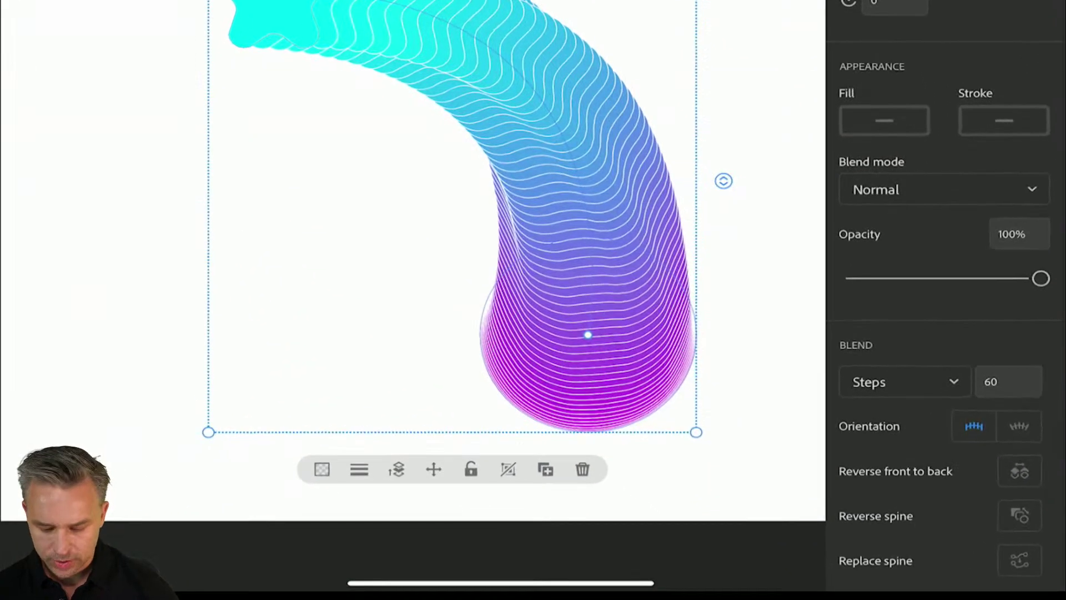
{"action": "left_click_drag", "start_coordinate": [856, 270], "coordinate": [857, 114]}
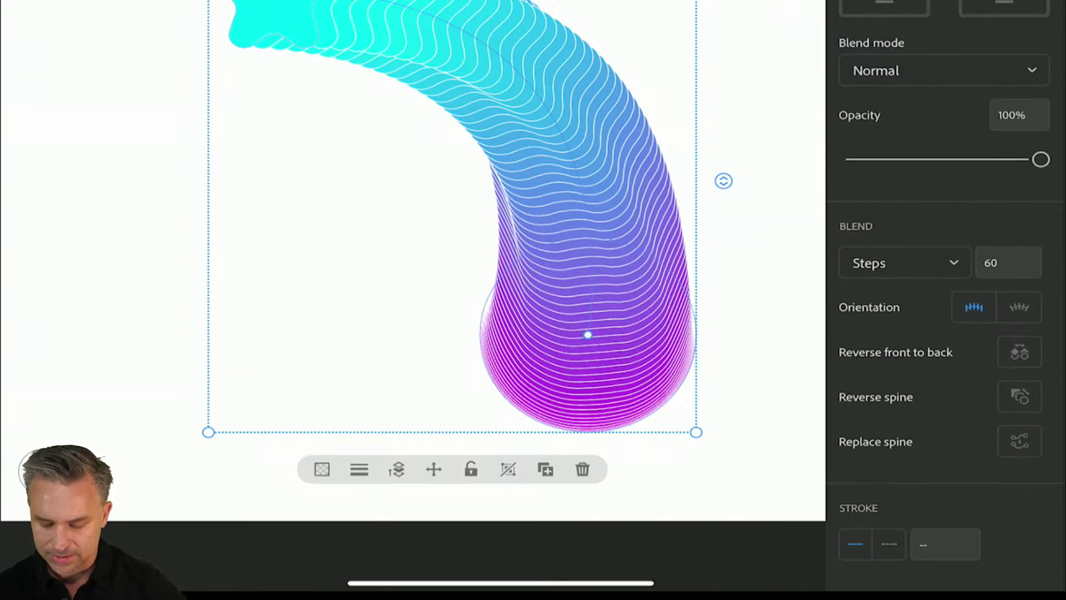
{"action": "left_click_drag", "start_coordinate": [992, 262], "coordinate": [759, 203]}
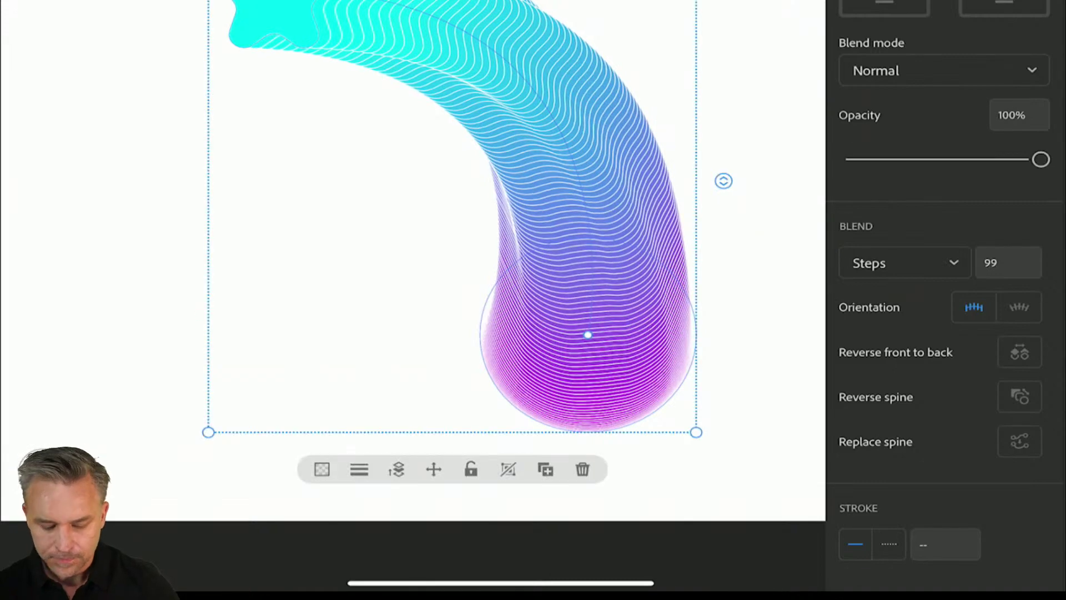